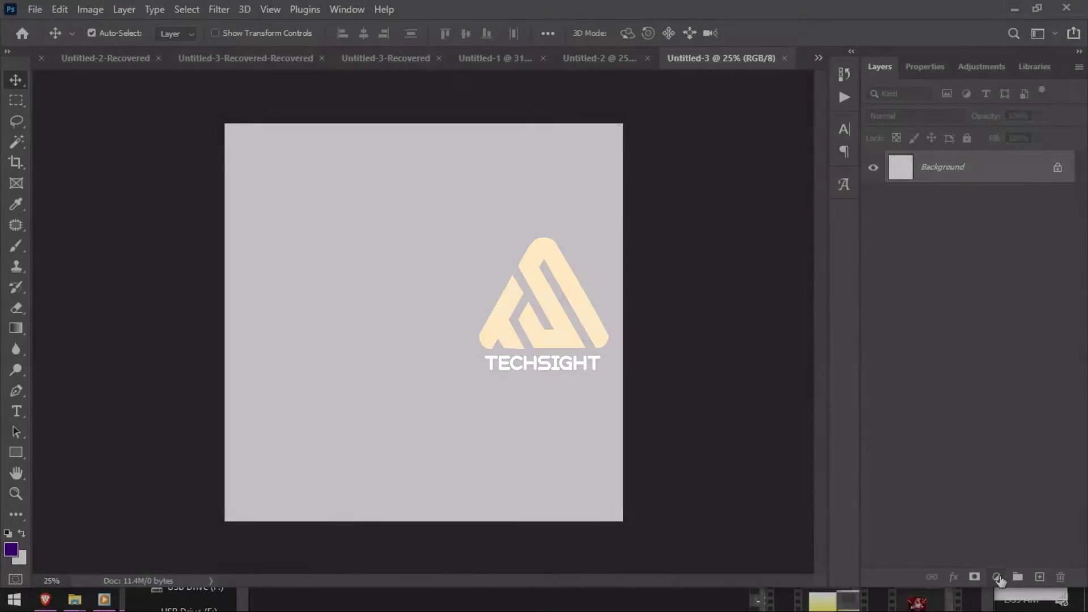
Add a Gradient Fill layer and set the gradient's left colour stop to black.
click(998, 576)
click(991, 309)
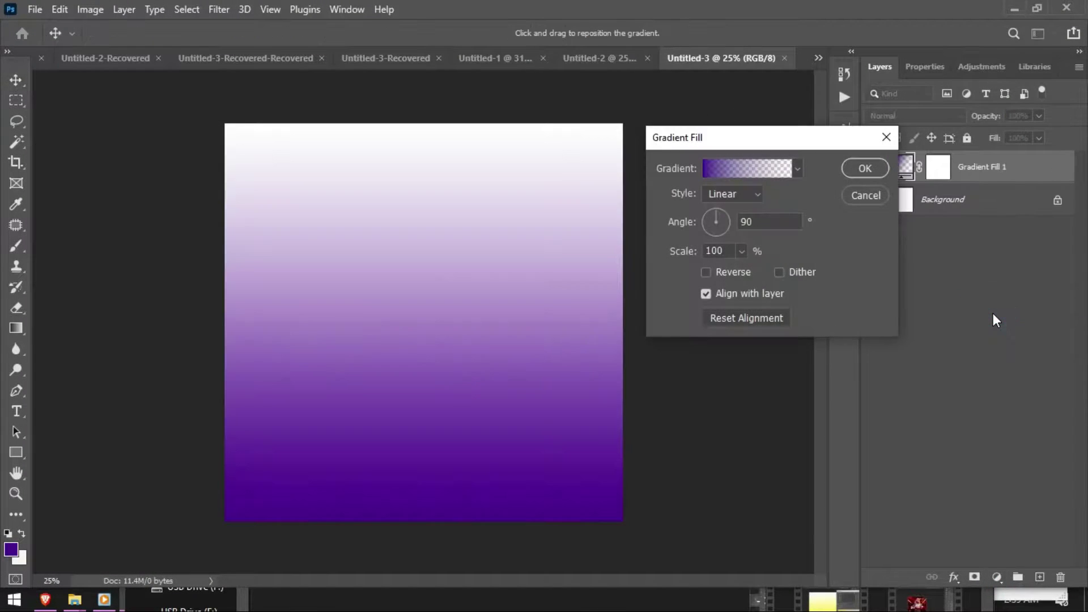
click(774, 171)
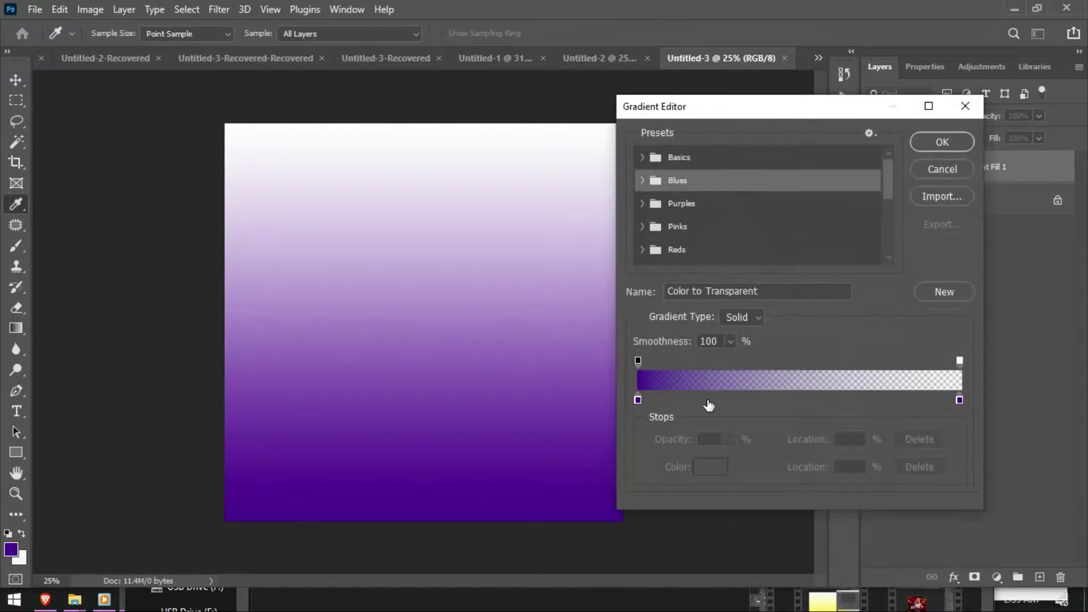
click(638, 400)
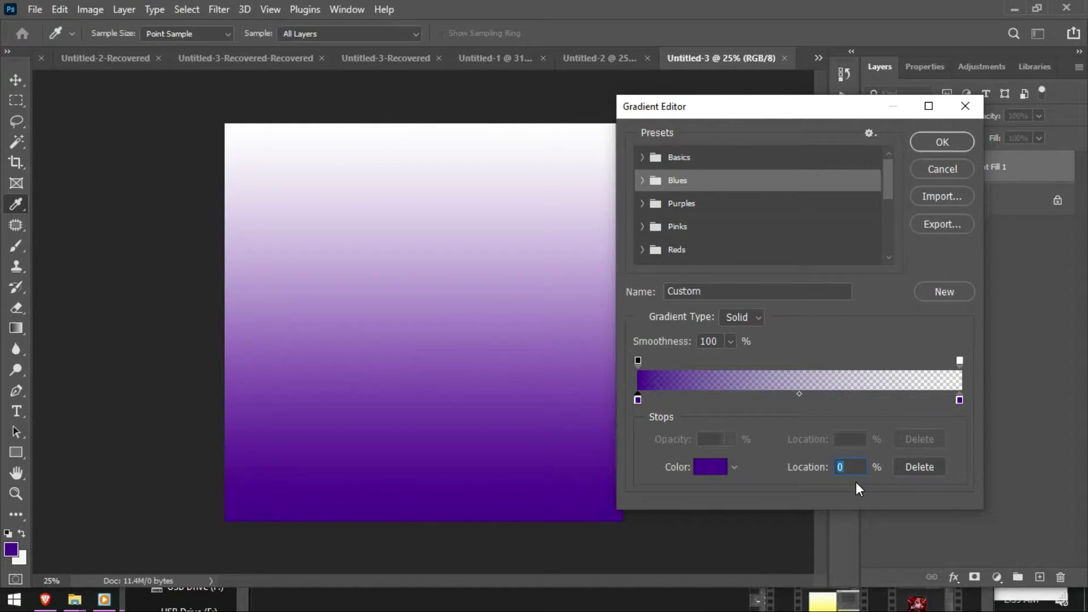
click(705, 470)
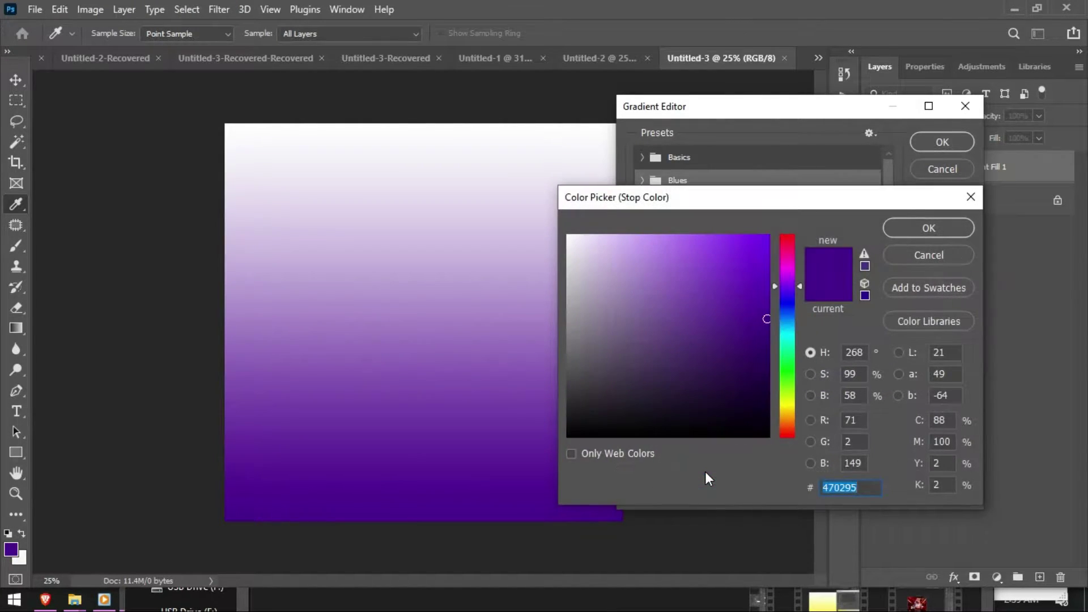
key(BackSpace)
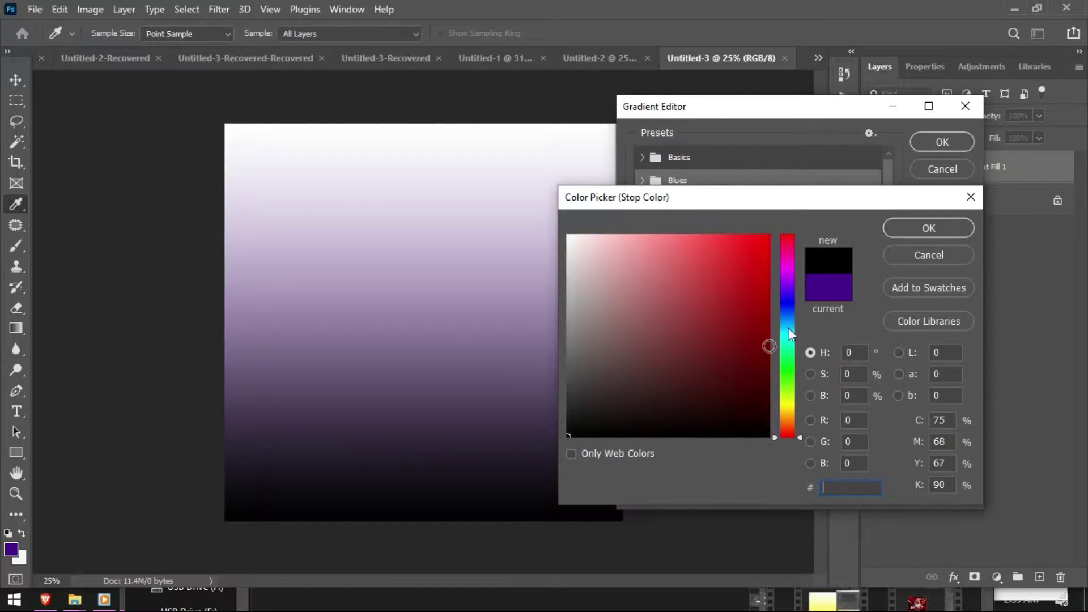
click(941, 225)
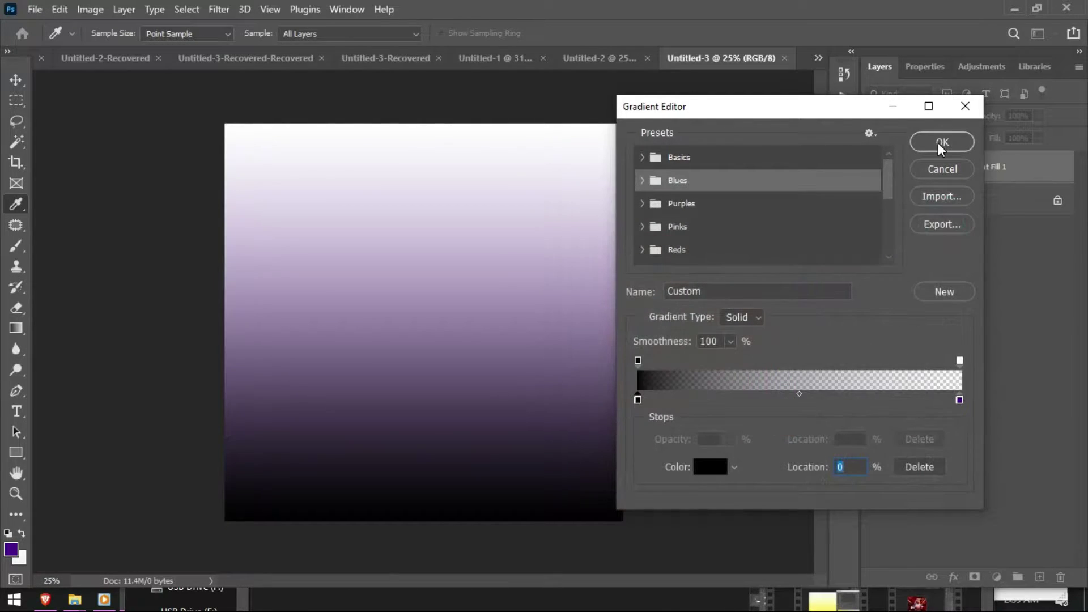
Keep the left stop black and make the right opacity stop 100% opaque.
click(637, 360)
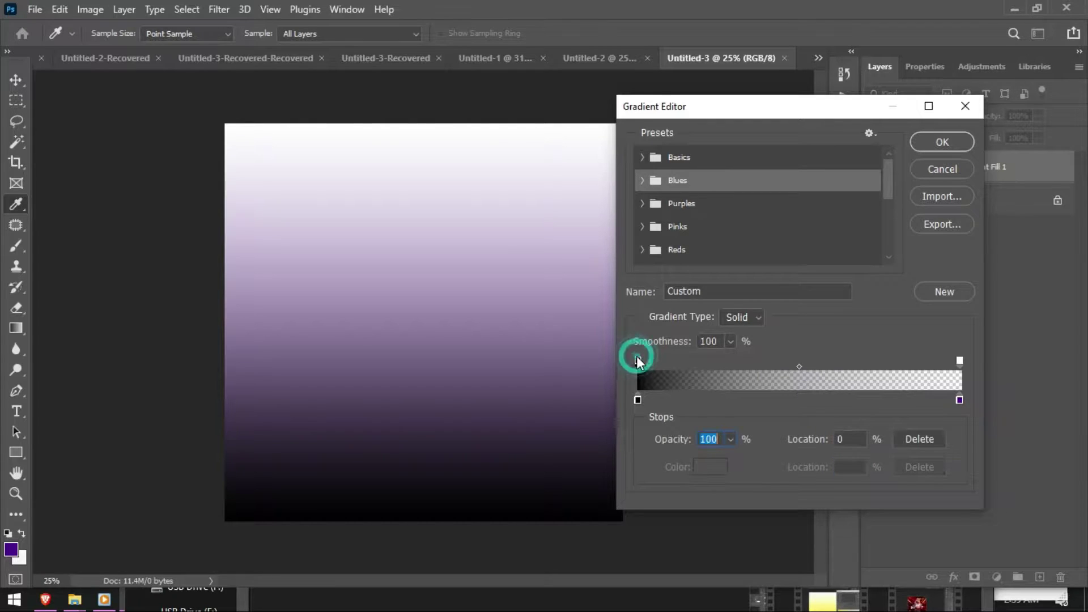
double_click(637, 399)
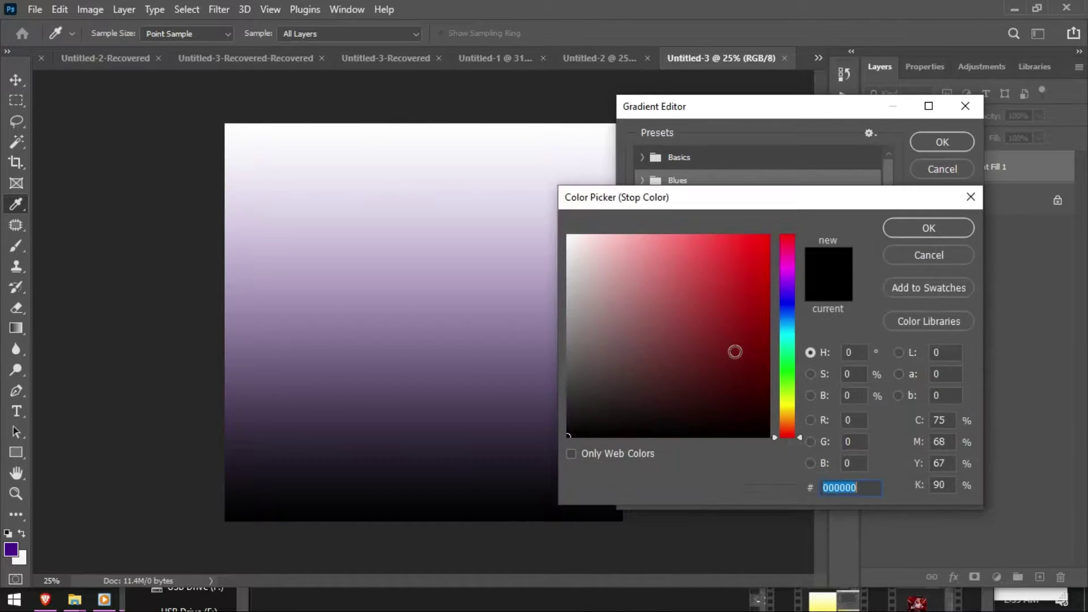
click(918, 235)
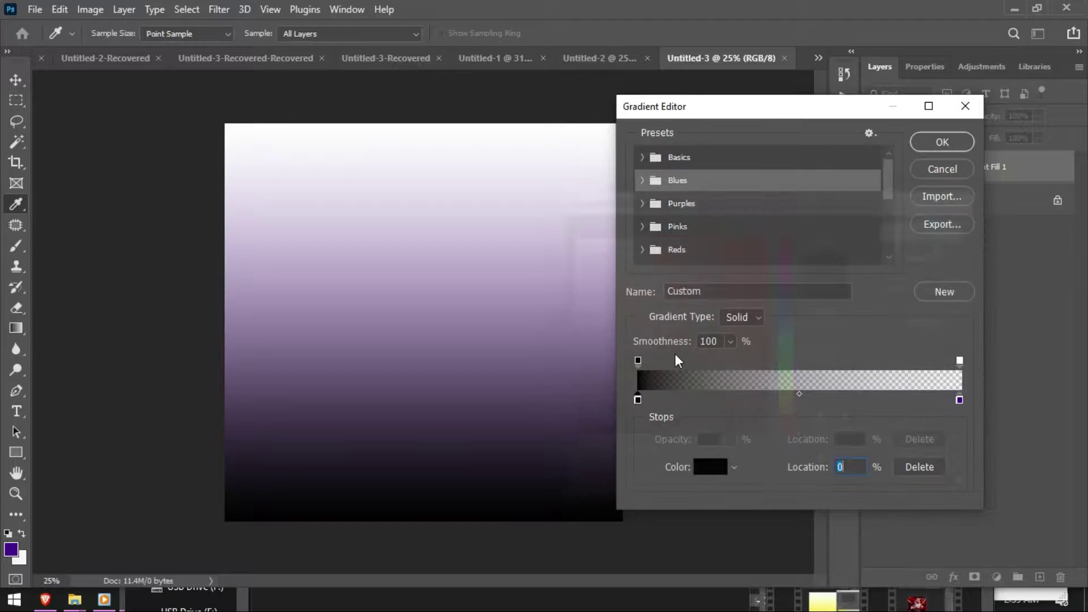
click(637, 361)
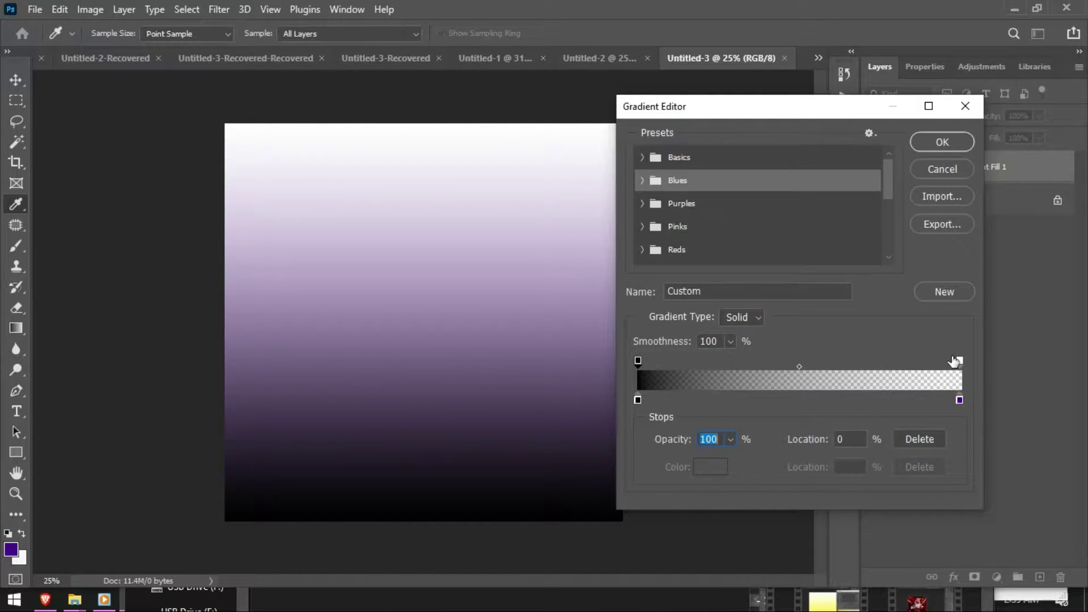
click(959, 361)
click(731, 440)
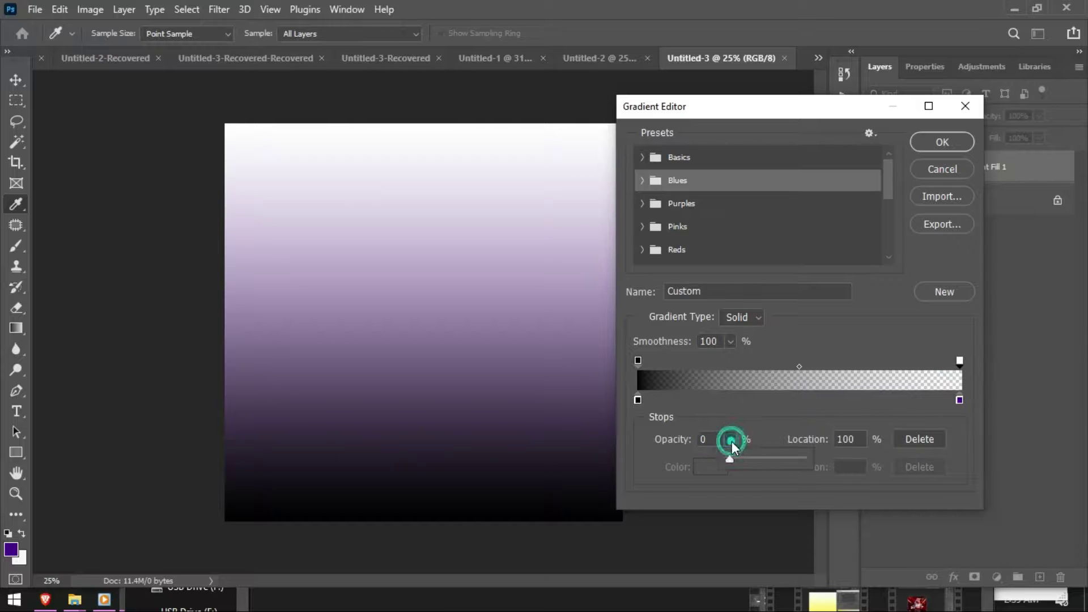
drag(733, 457, 969, 412)
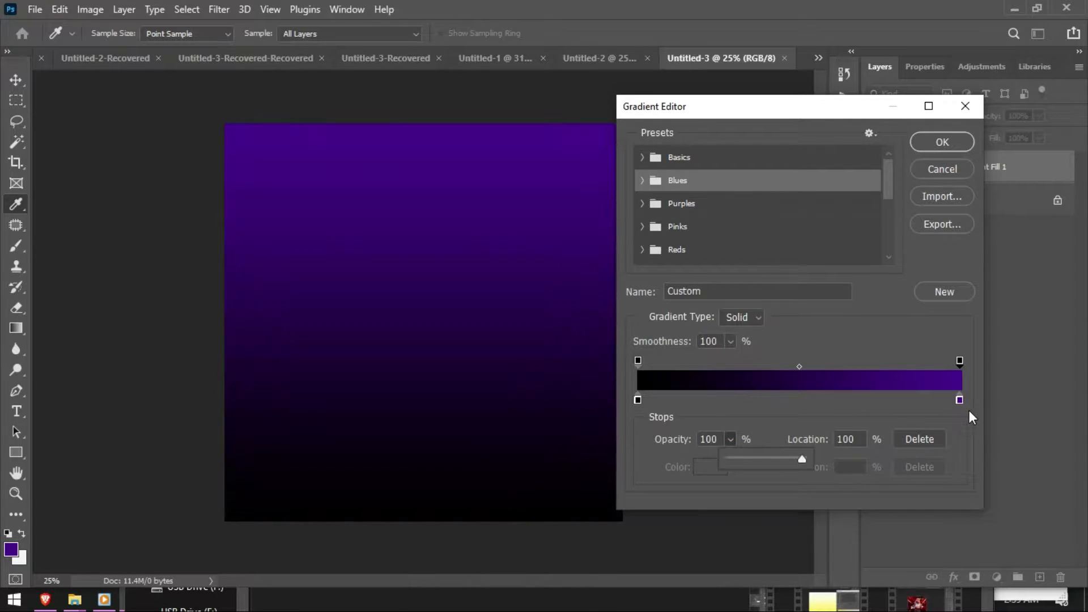
Set the right colour stop to purple 470295 and apply the gradient fill.
double_click(960, 400)
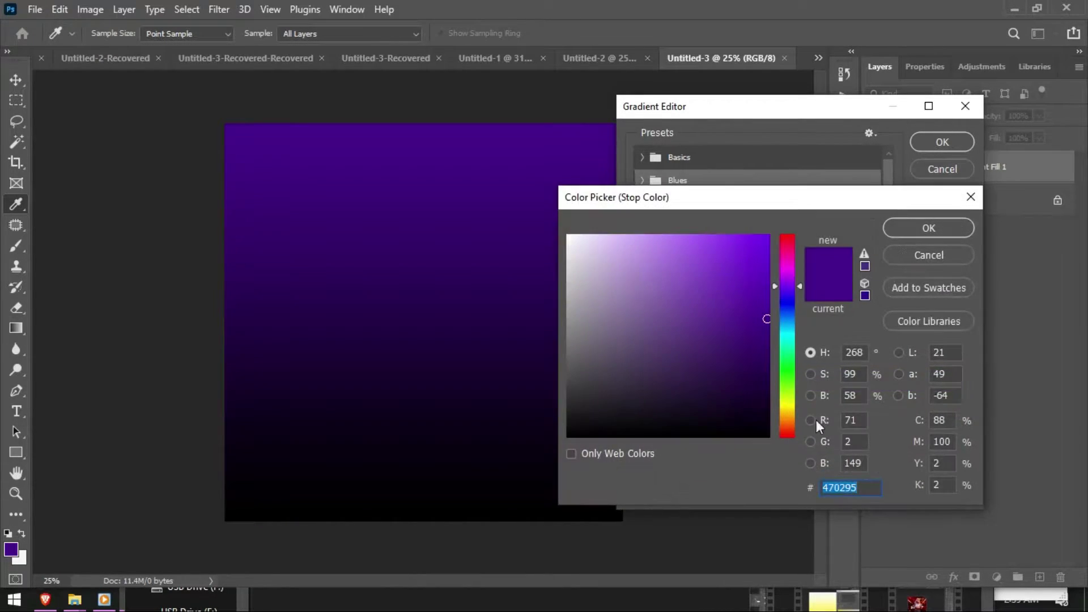
click(927, 229)
click(938, 144)
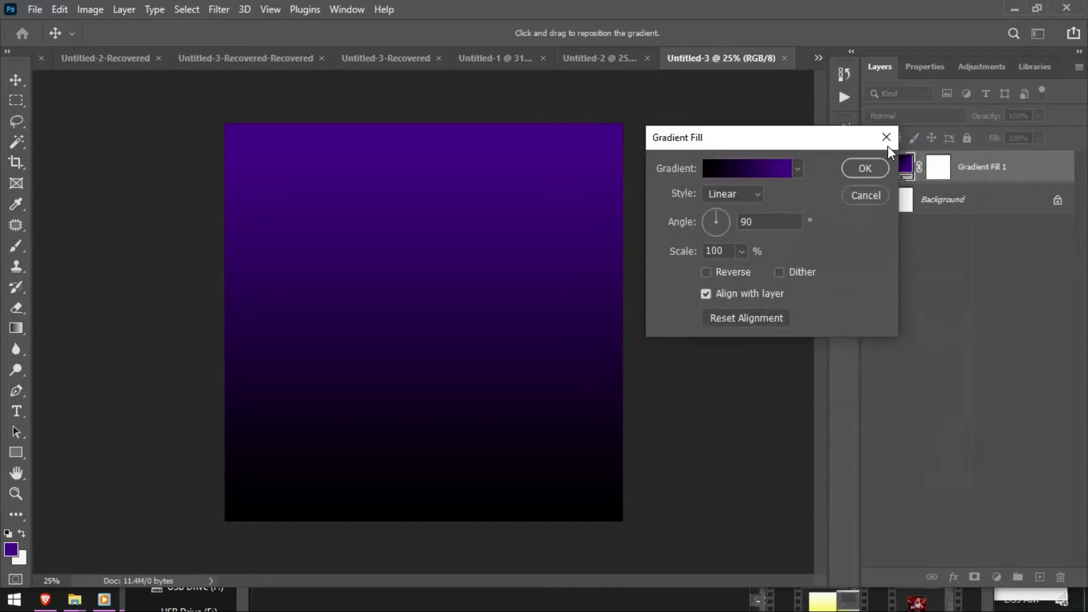
click(865, 168)
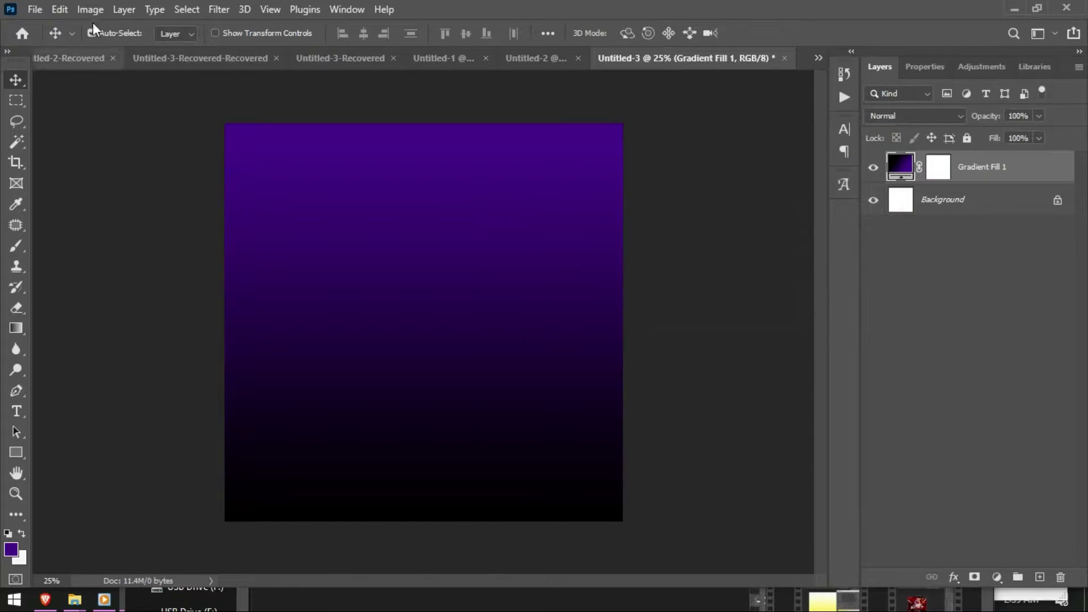
Place-embed shiny-night-city from the Downloads 'New folder (11)' folder into Untitled-3.
click(34, 9)
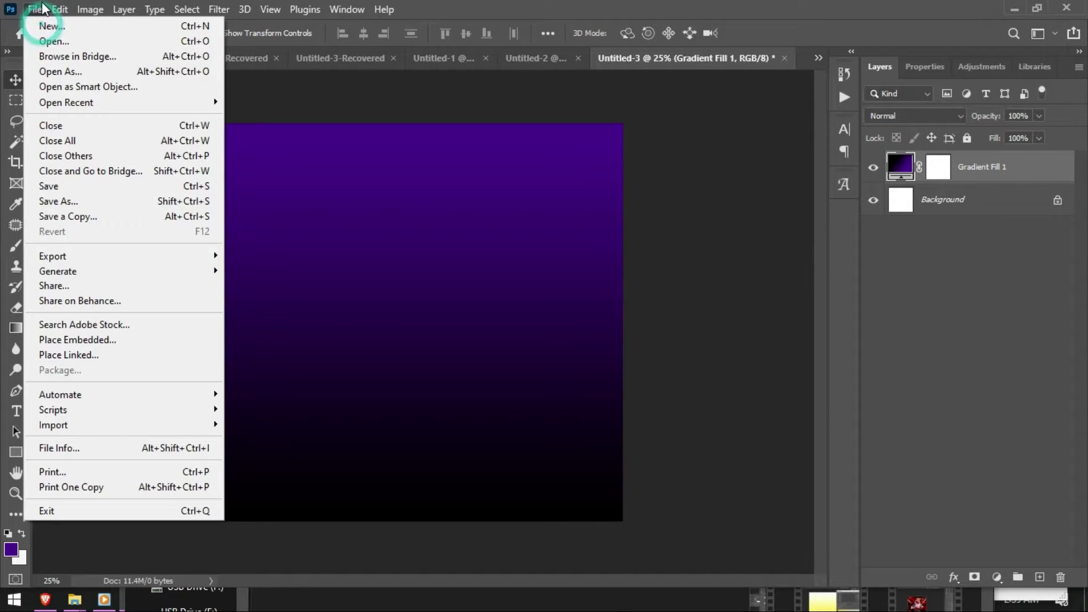
click(87, 340)
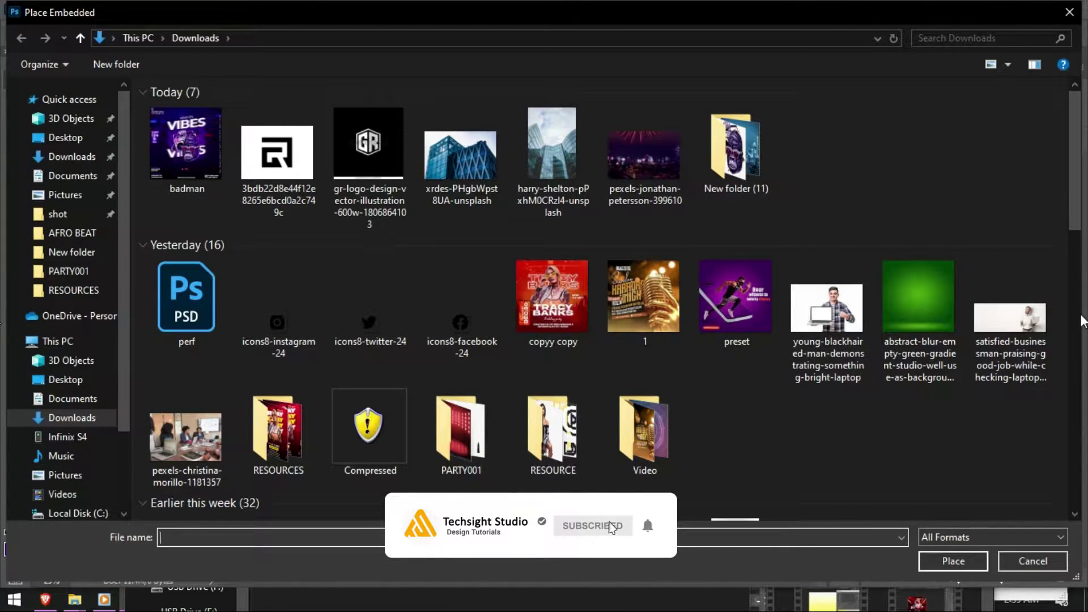
mouse_move(1083, 321)
mouse_down()
mouse_move(1078, 451)
mouse_move(2, 141)
mouse_up()
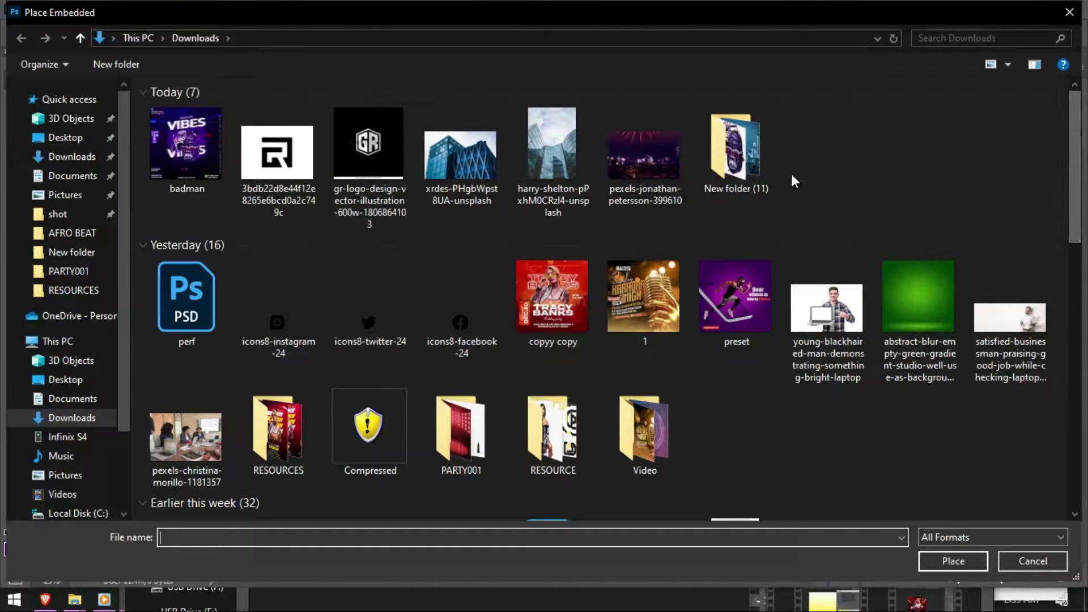
double_click(752, 172)
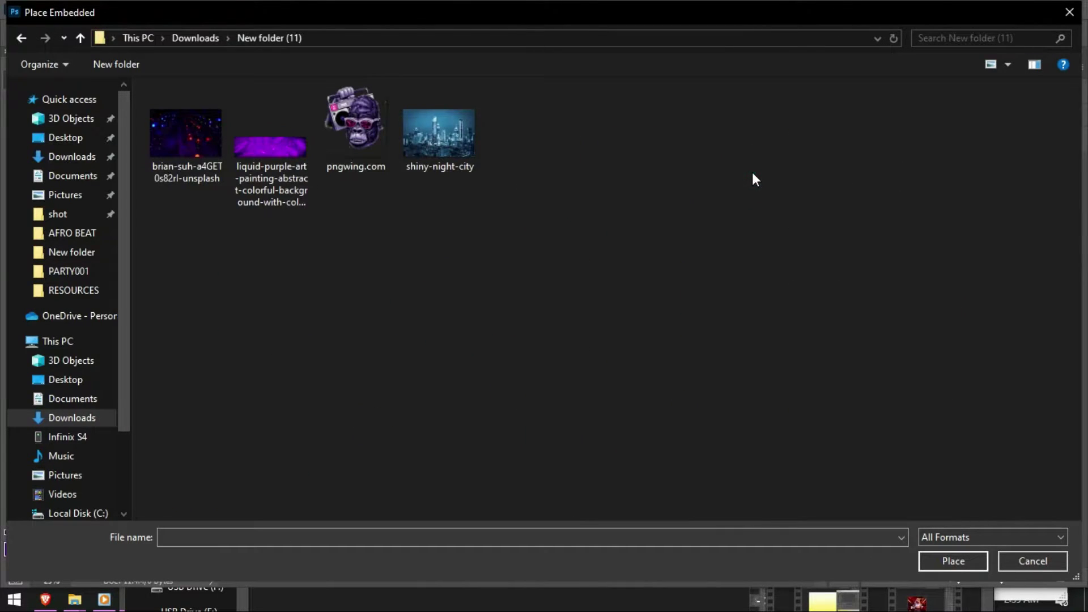
double_click(420, 152)
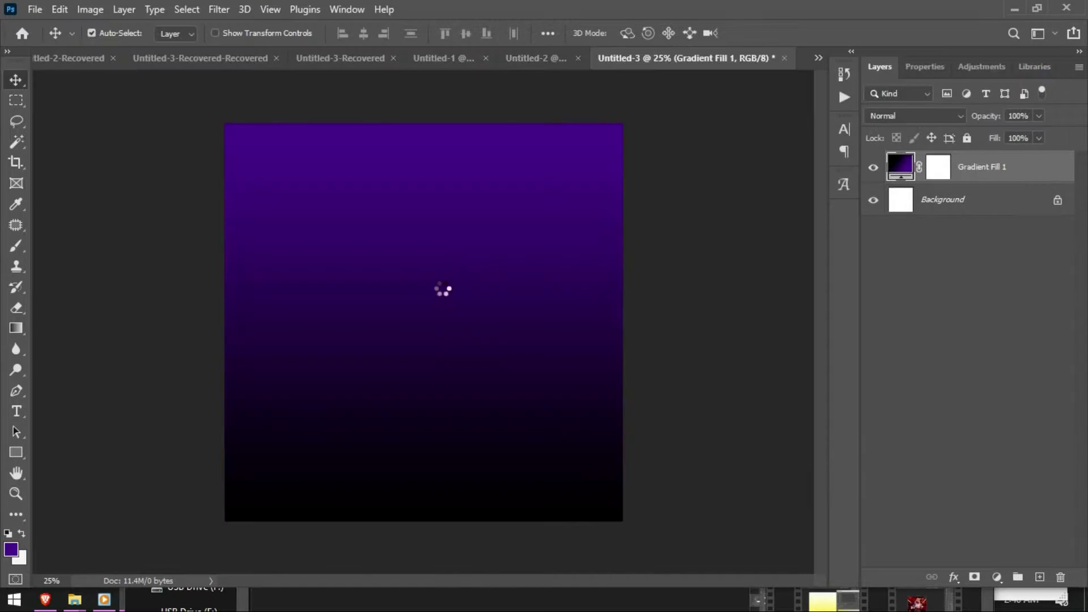
Move the city photo up to the poster's top, commit it, and add a layer mask.
drag(435, 338, 430, 255)
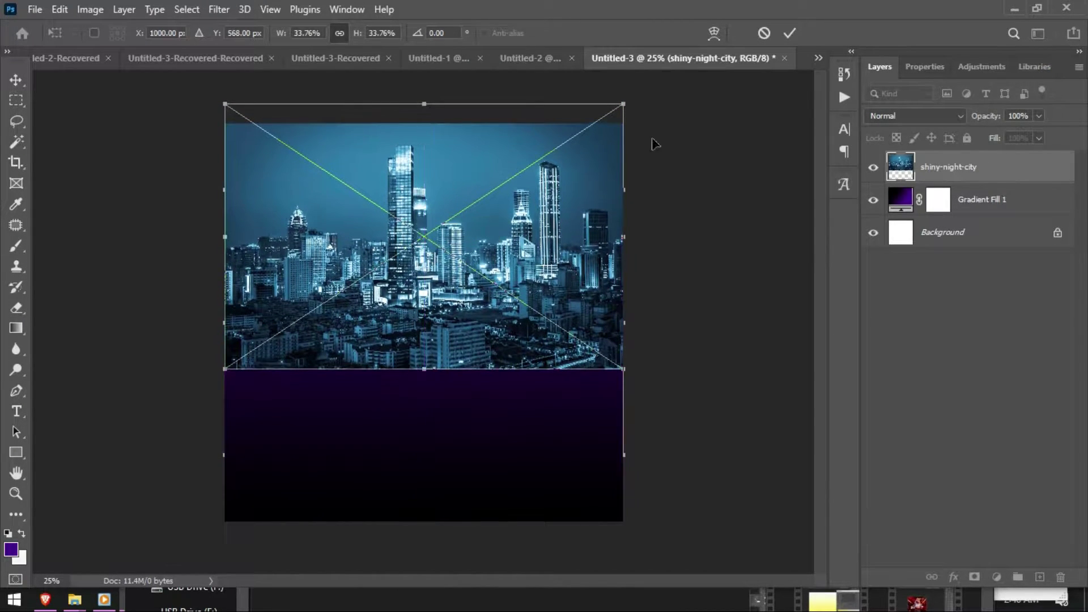
click(789, 33)
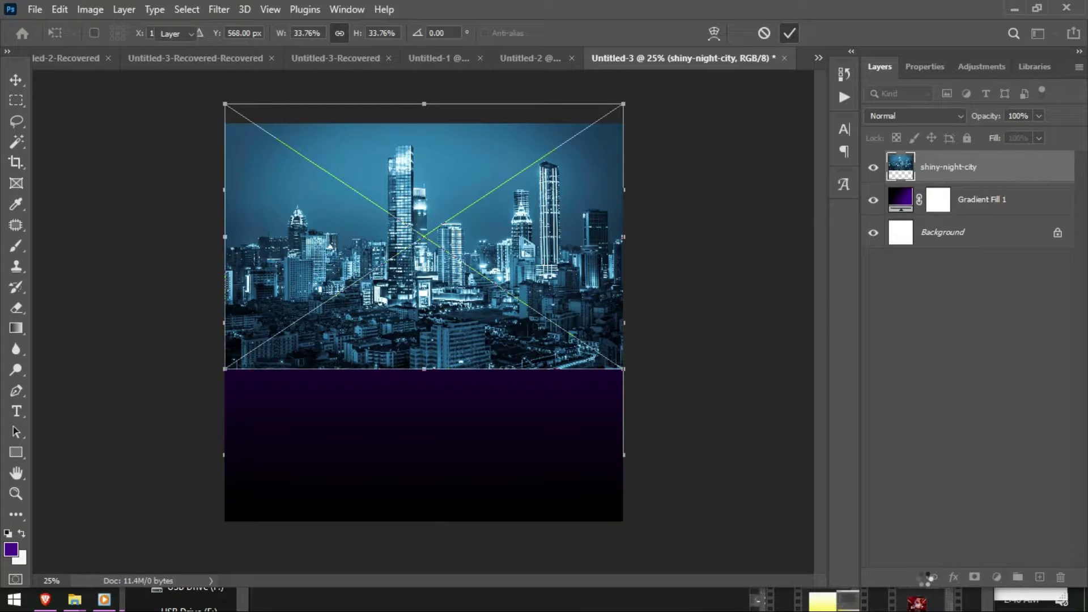
click(974, 576)
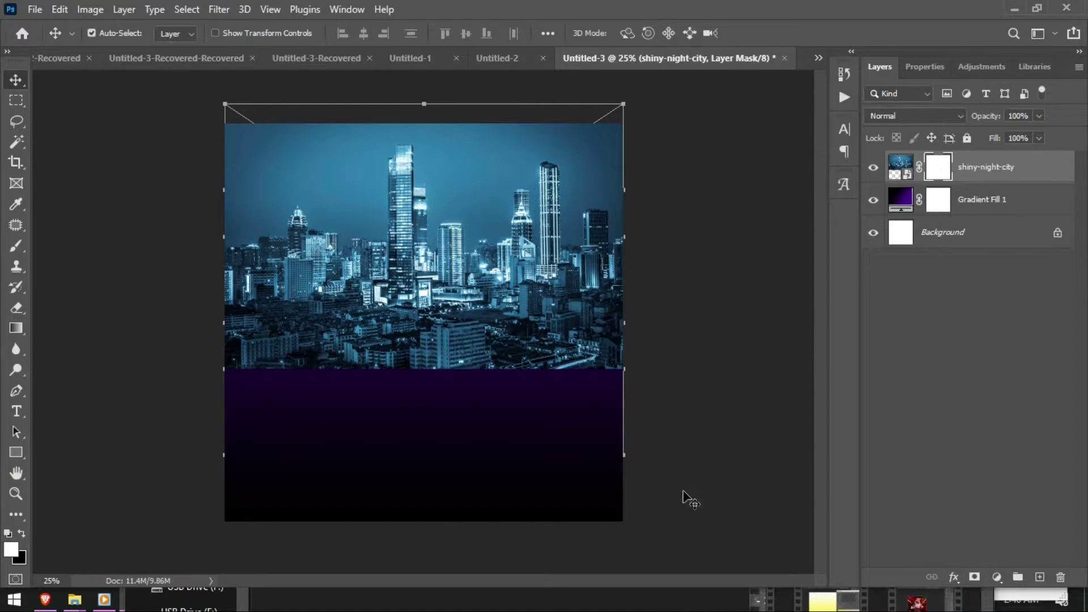
Draw black-to-white mask gradients so the city's bottom fades softly into the purple.
key(g)
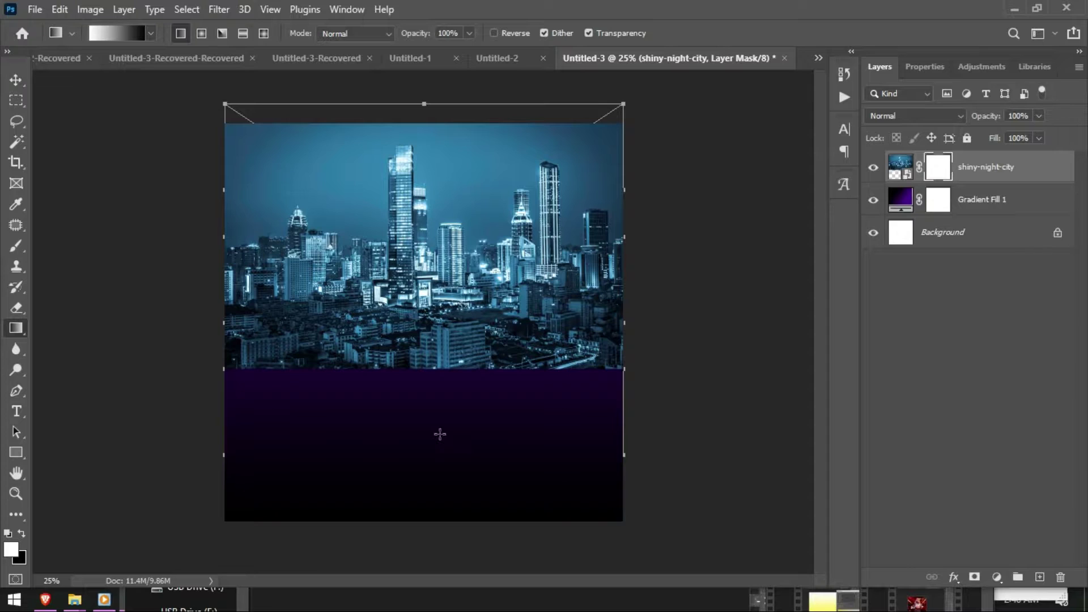
drag(406, 381, 408, 245)
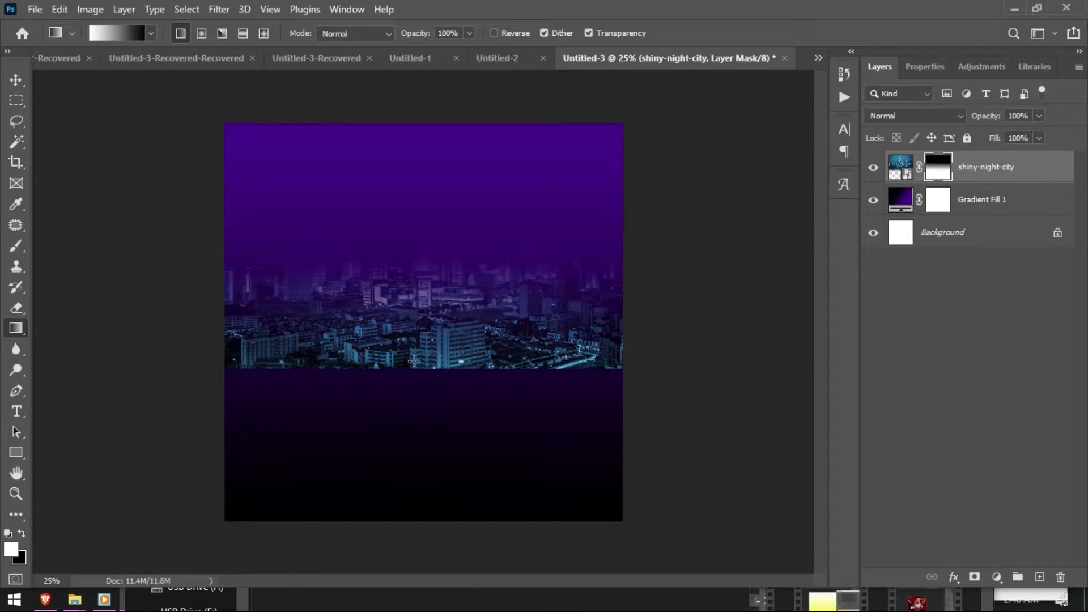
key(x)
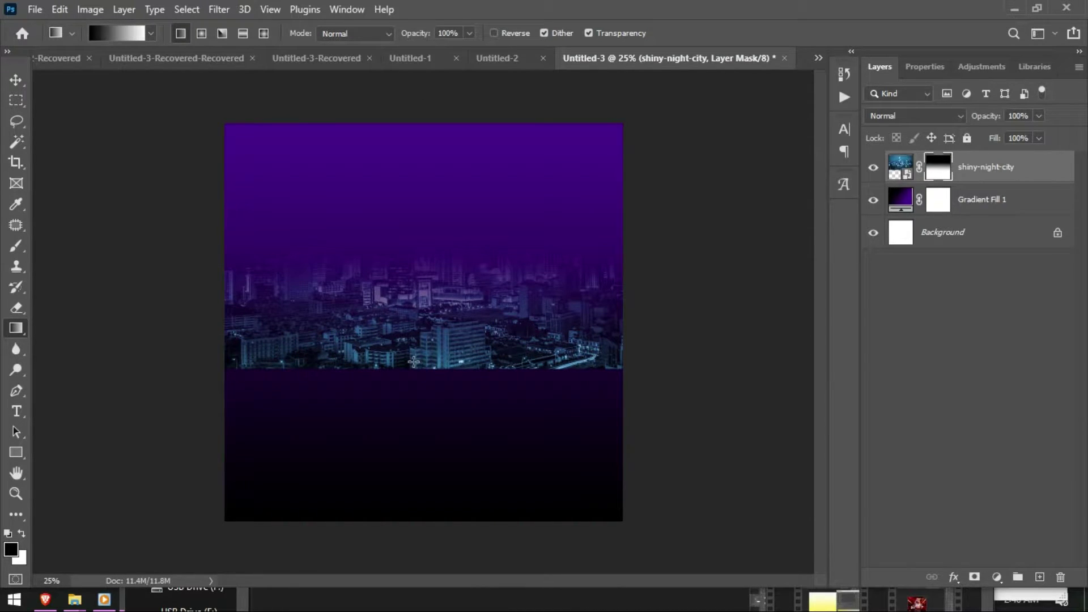
drag(416, 332, 418, 431)
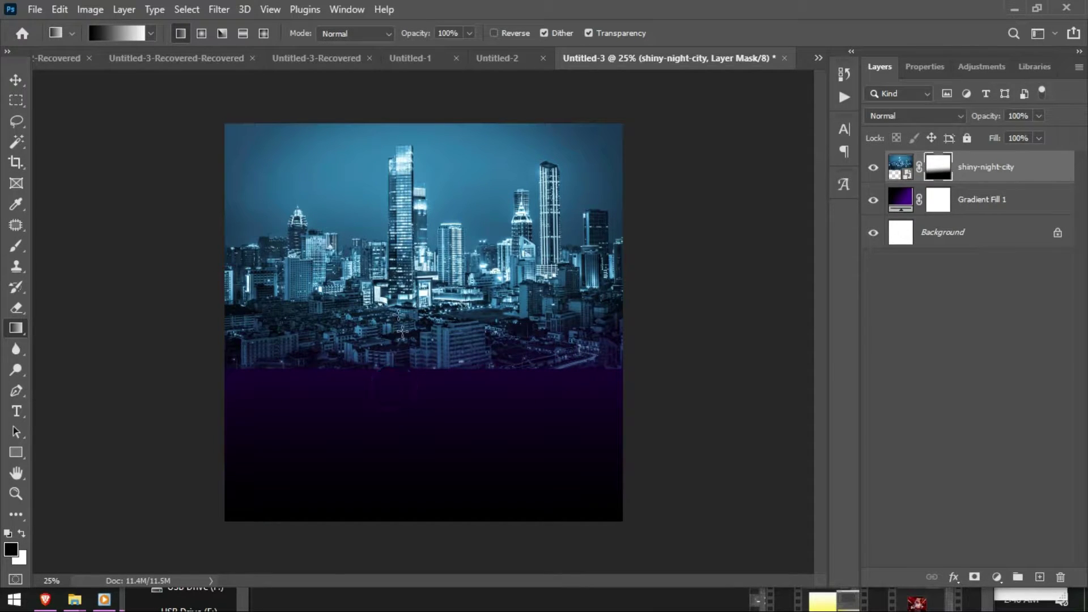
drag(400, 334, 401, 366)
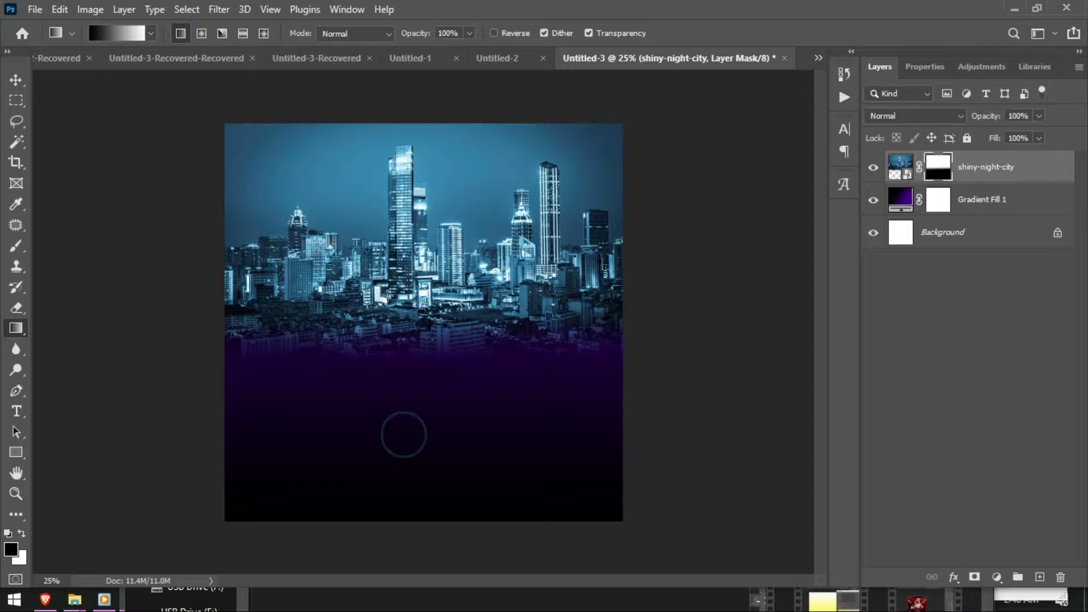
mouse_move(405, 435)
mouse_down()
mouse_move(388, 365)
mouse_move(413, 283)
mouse_up()
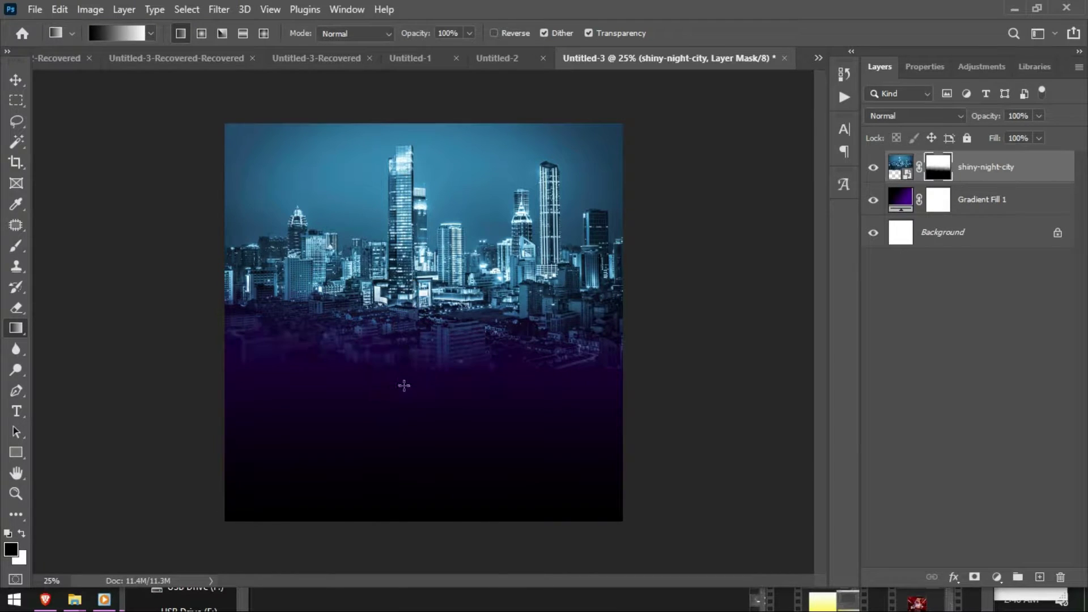
drag(408, 377, 400, 270)
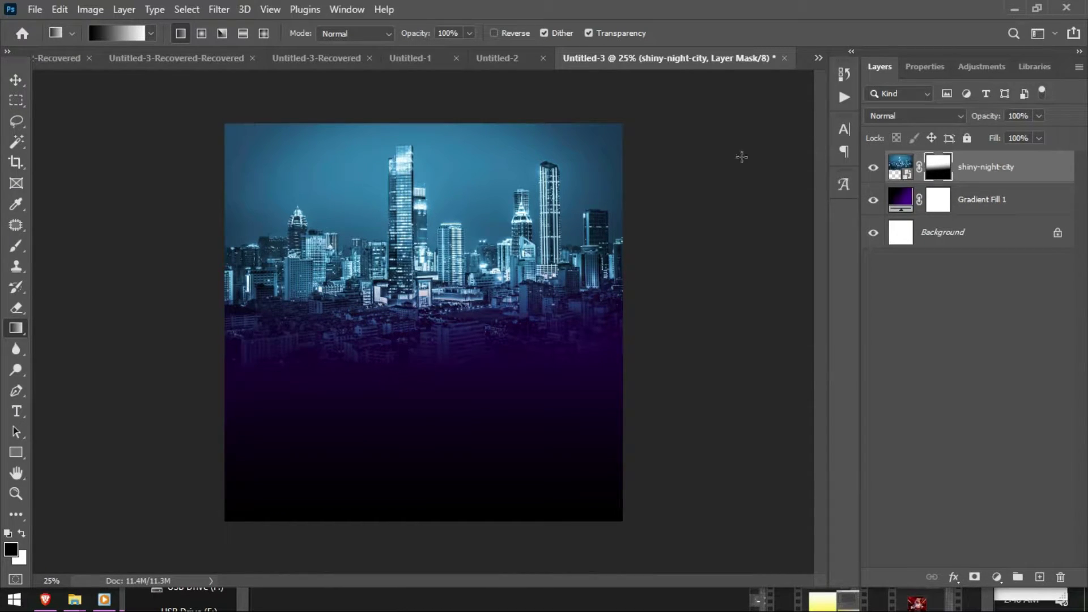
click(918, 118)
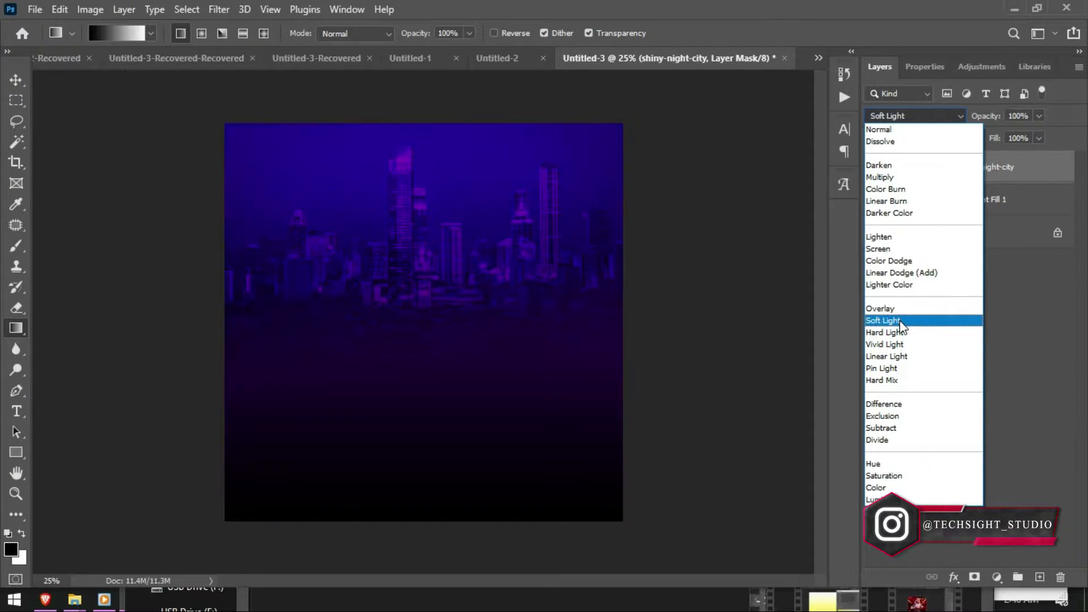
Switch the shiny-night-city layer's blend mode to Overlay.
key(Up)
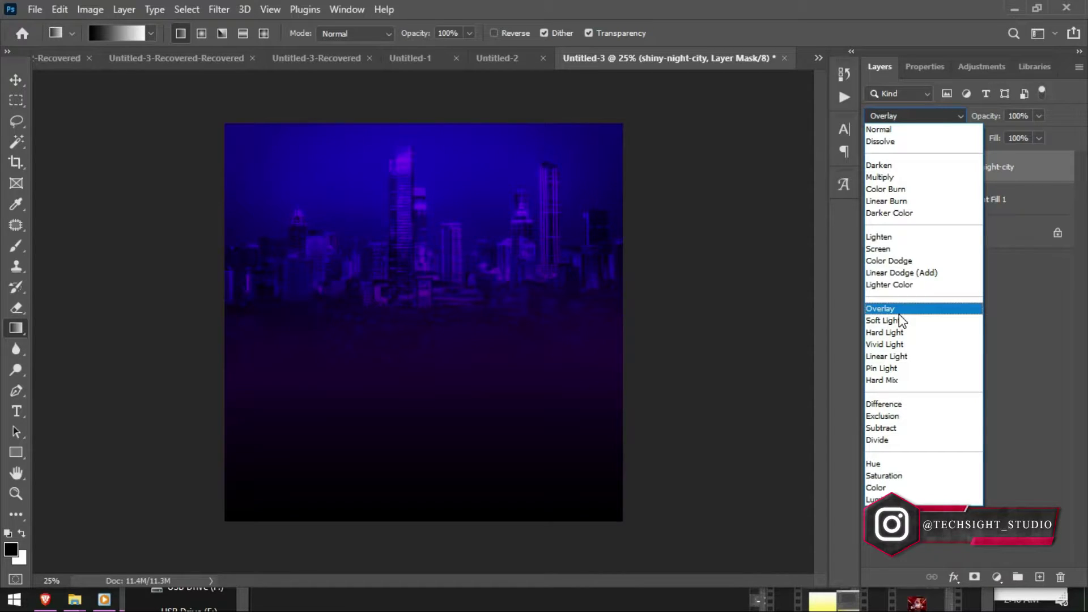
key(Return)
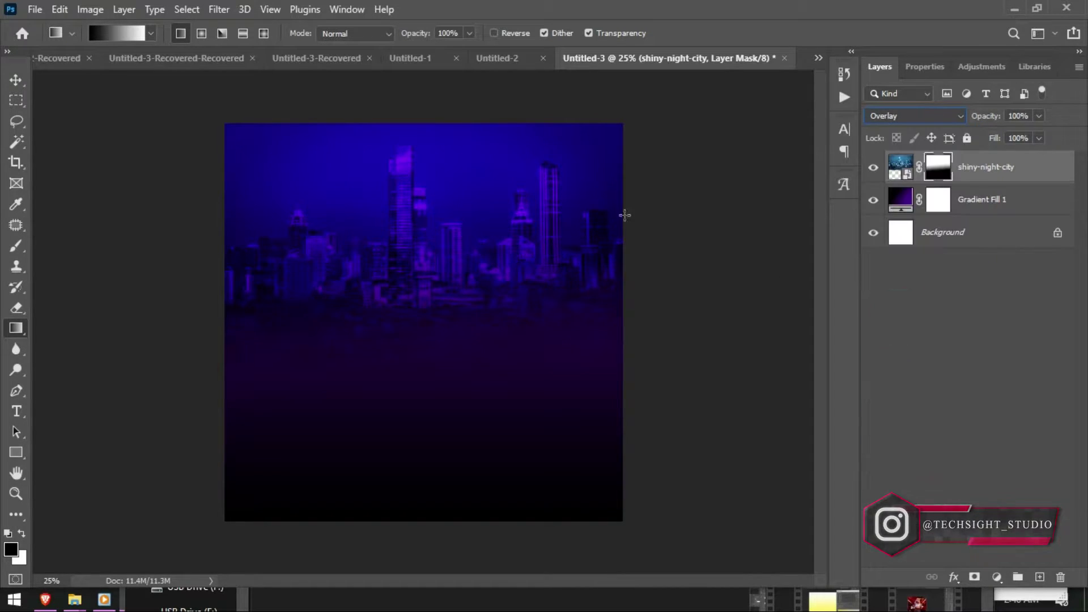
click(217, 9)
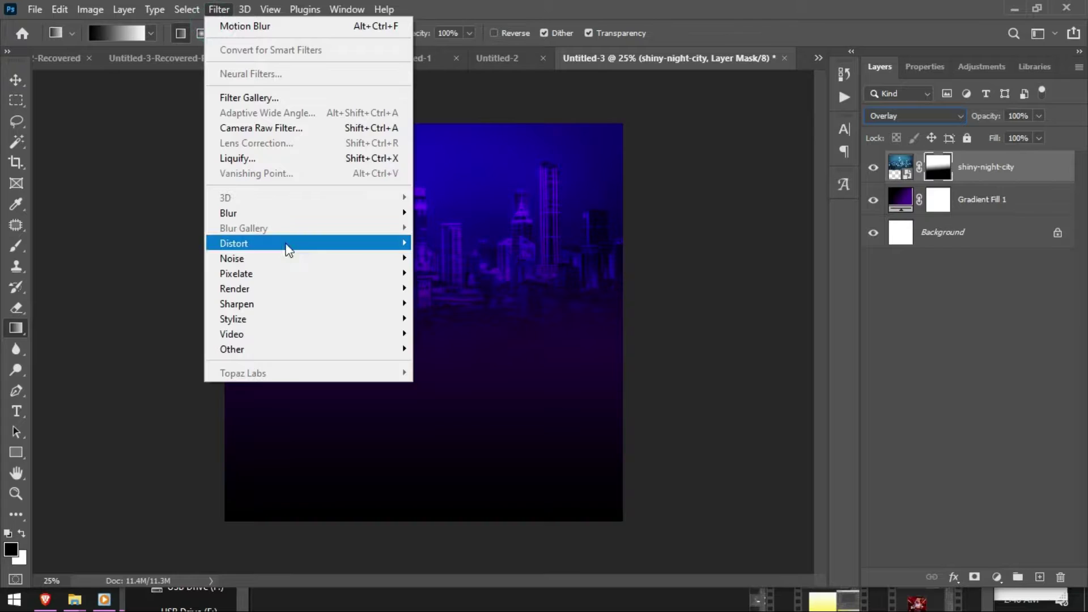
click(271, 26)
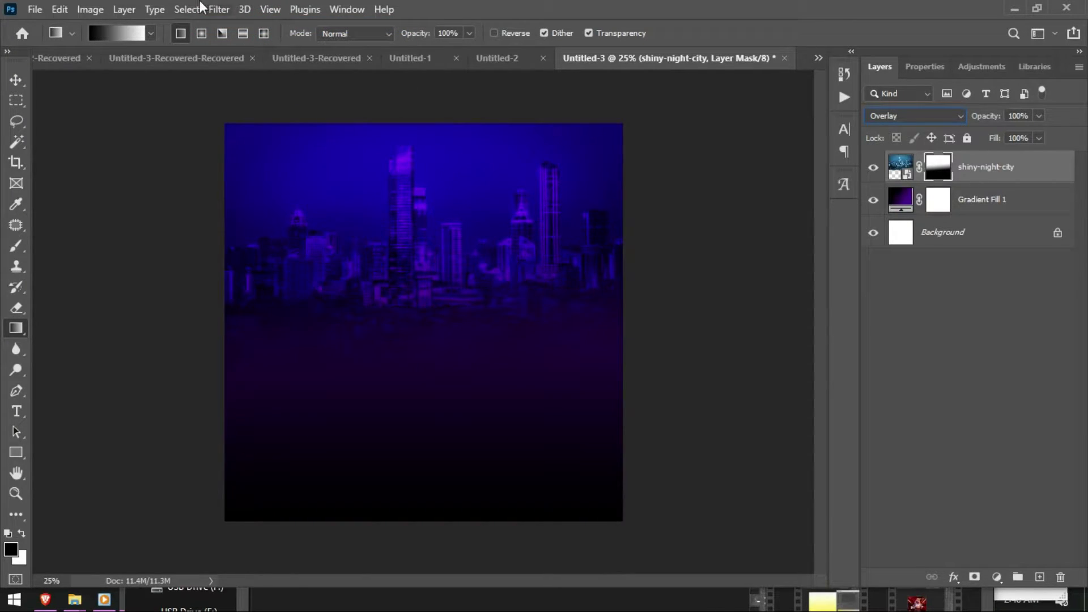
click(219, 10)
Apply a Motion Blur with distance 106 to the shiny-night-city image.
click(239, 28)
click(894, 160)
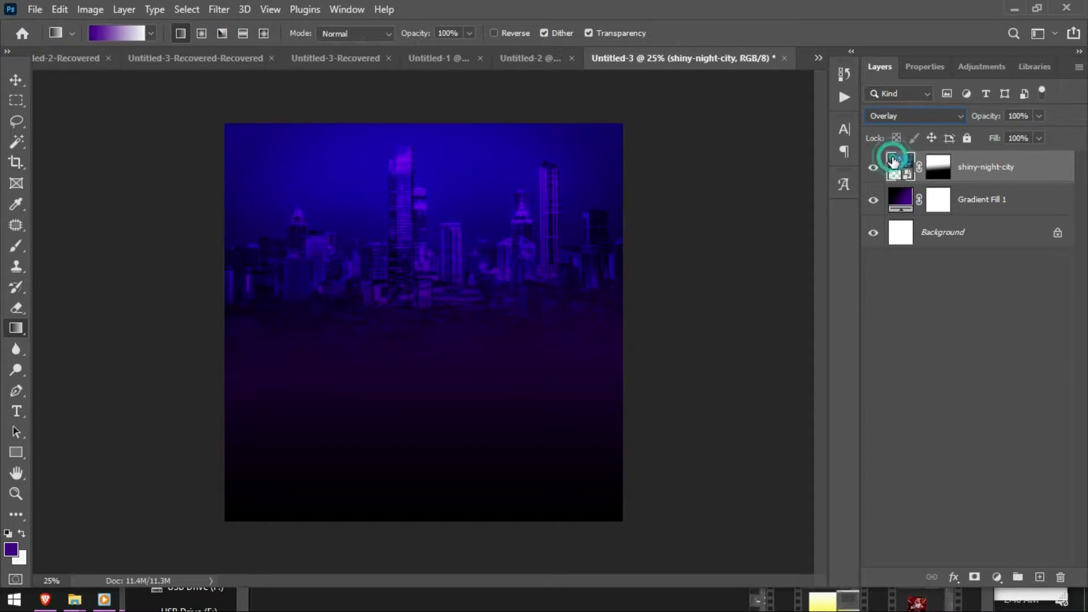
click(229, 6)
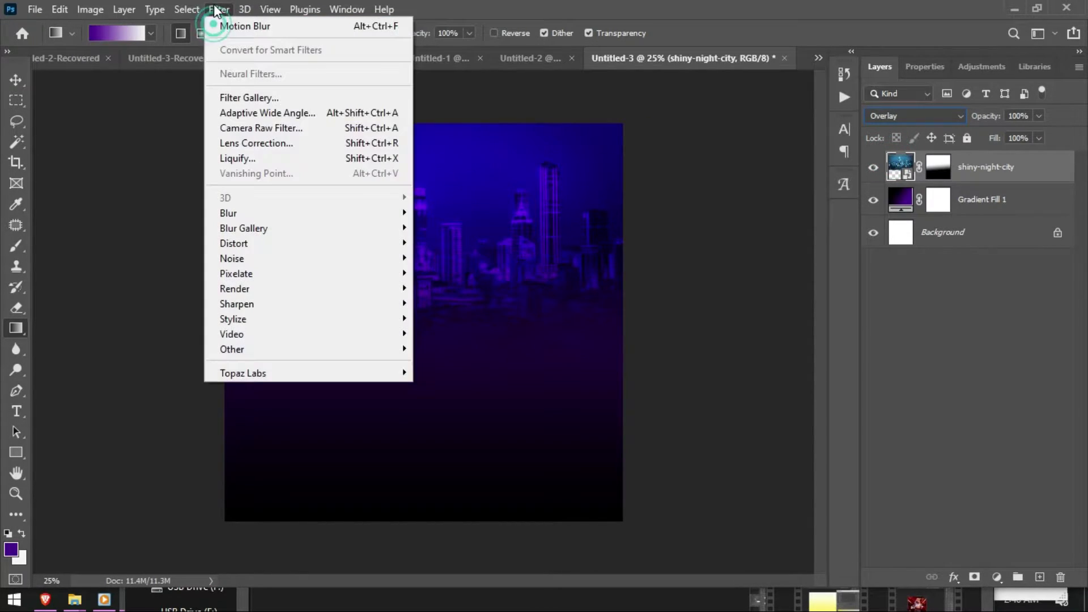
click(271, 22)
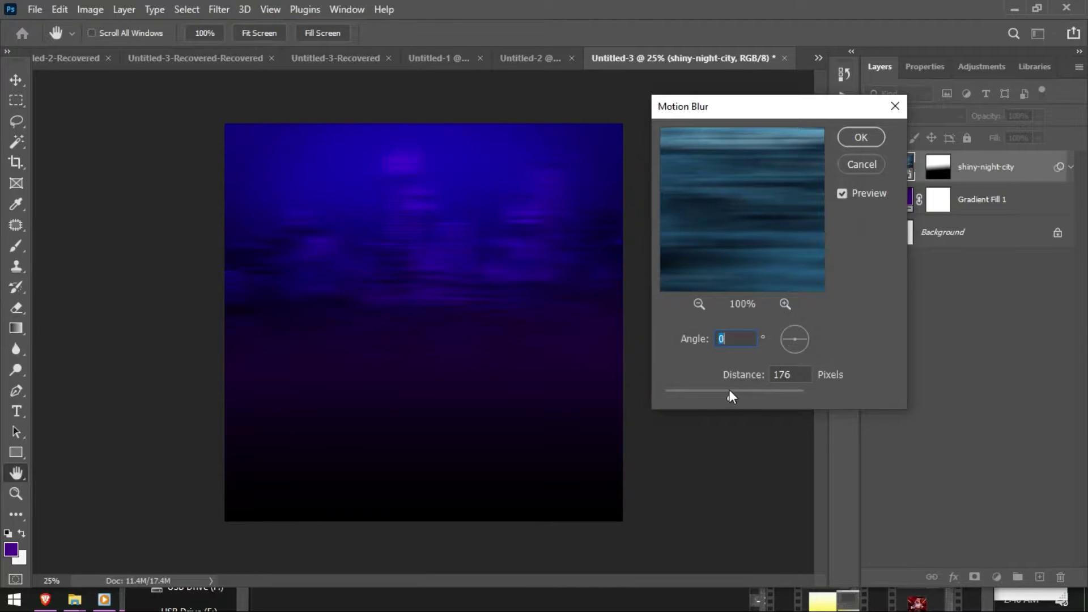
drag(729, 397, 716, 397)
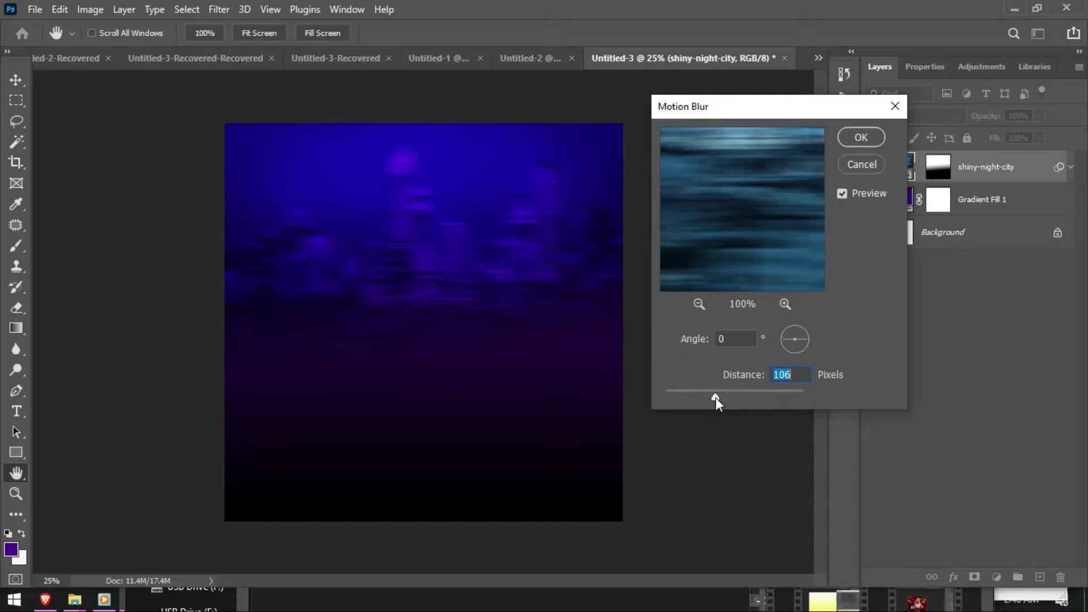
click(851, 138)
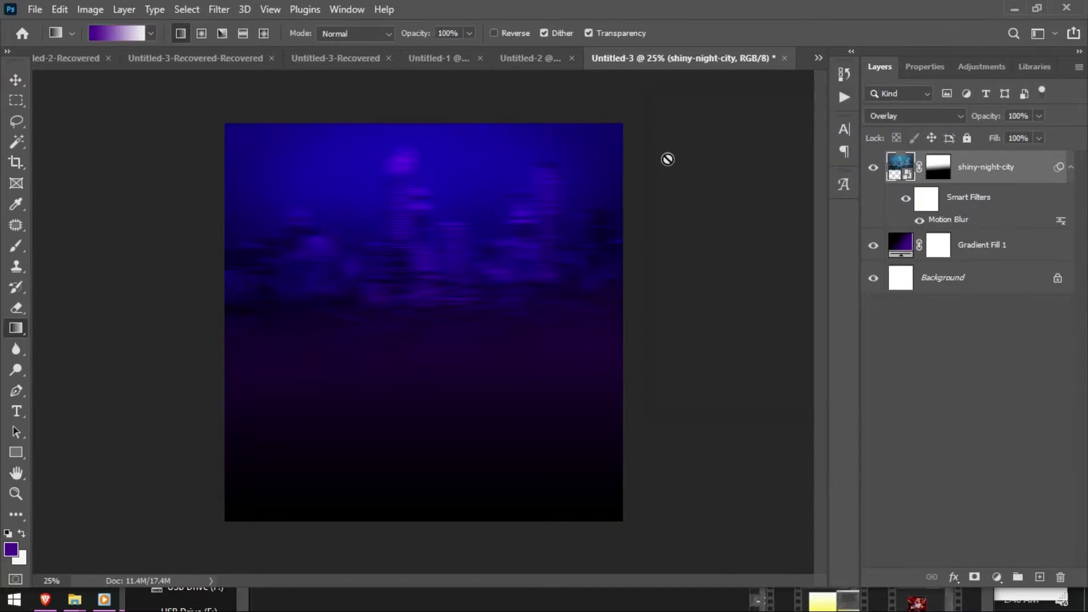
Place-embed the liquid purple art image into the poster.
click(36, 9)
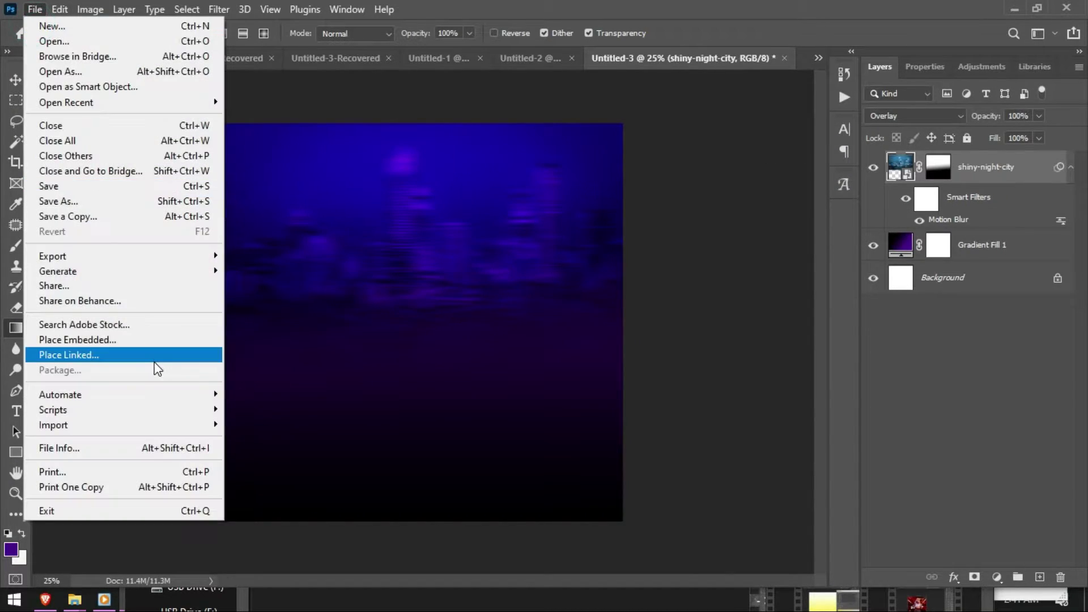
click(145, 340)
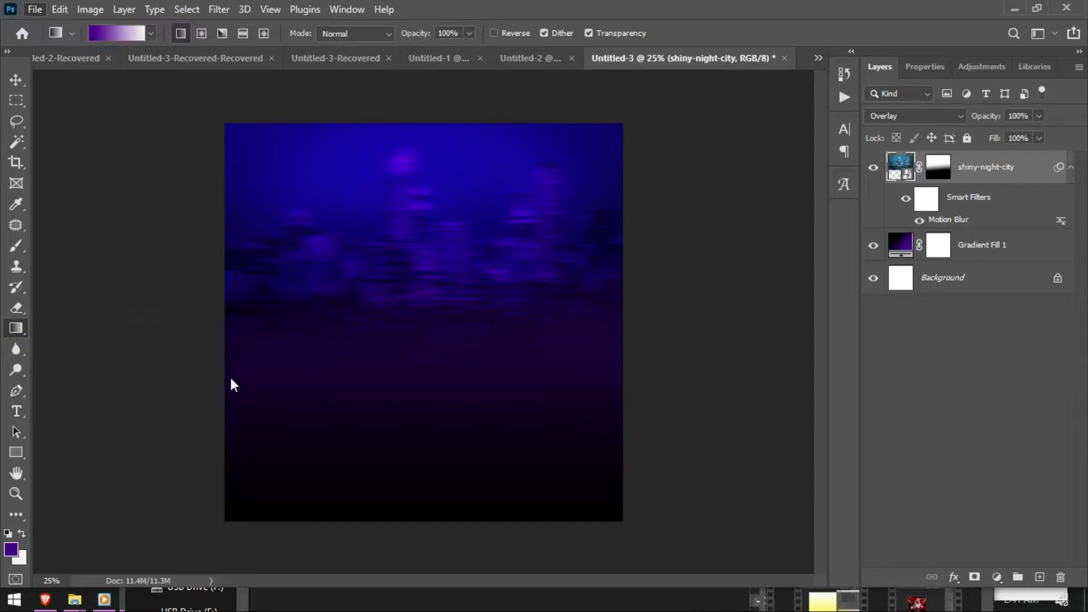
double_click(279, 158)
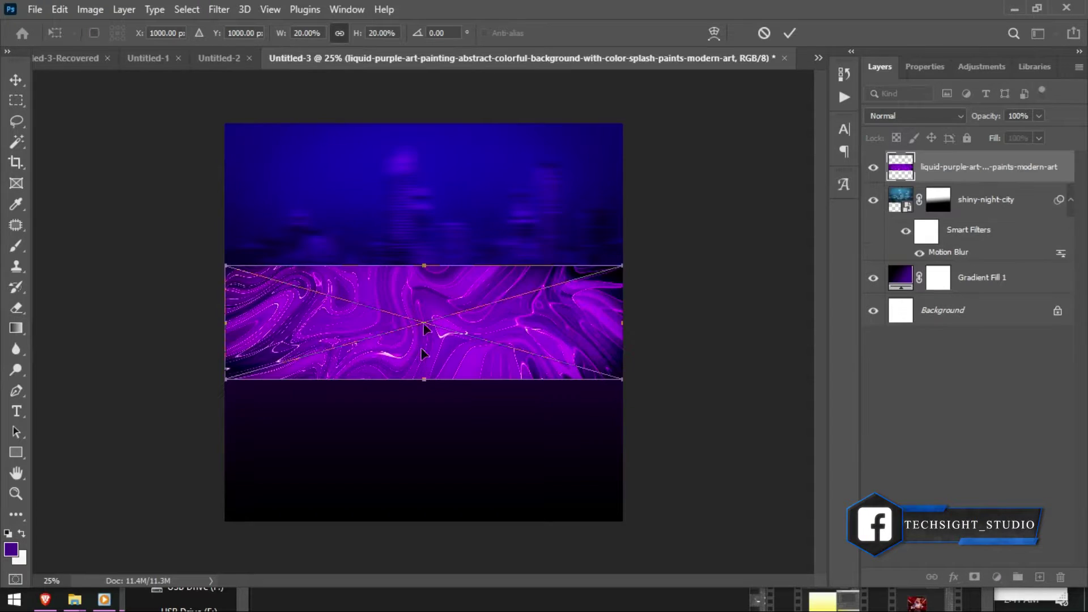
Stretch the liquid purple art to the canvas bottom and set it to Color Burn.
drag(423, 379, 424, 521)
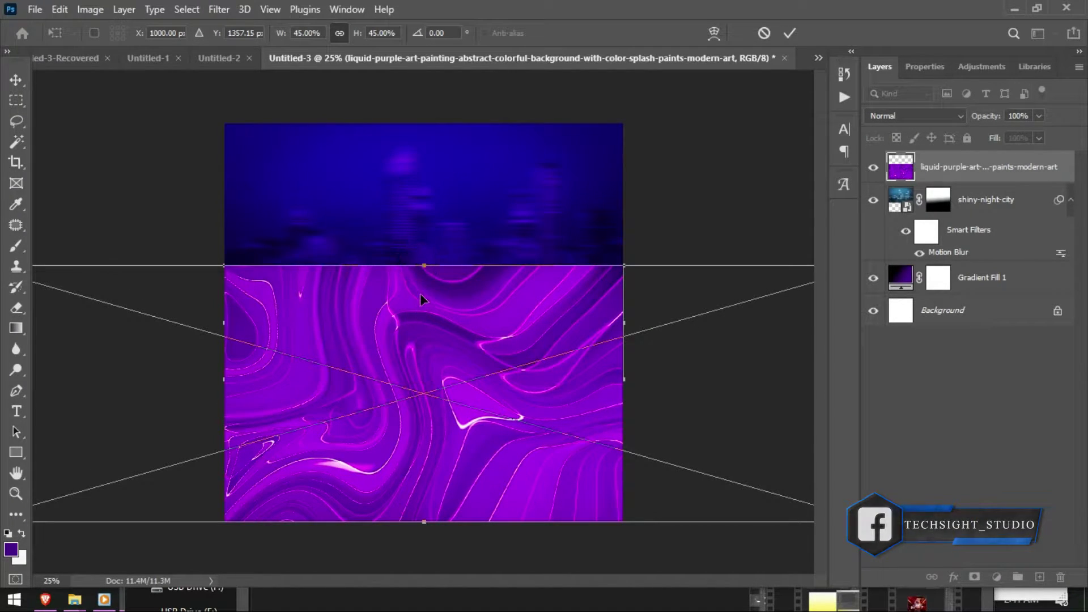
drag(418, 264, 424, 286)
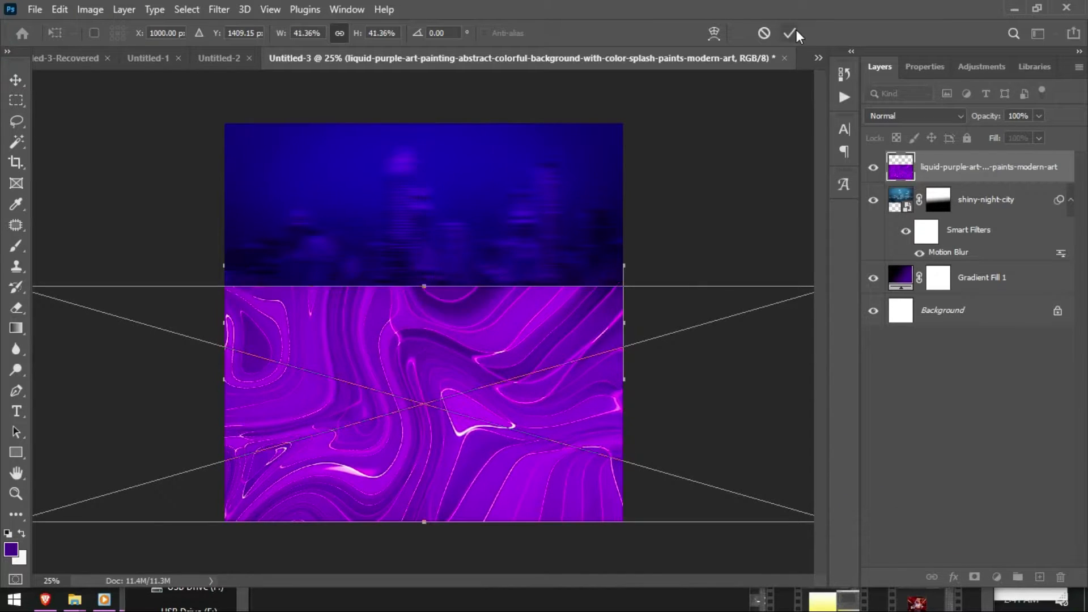
key(shift+alt+o)
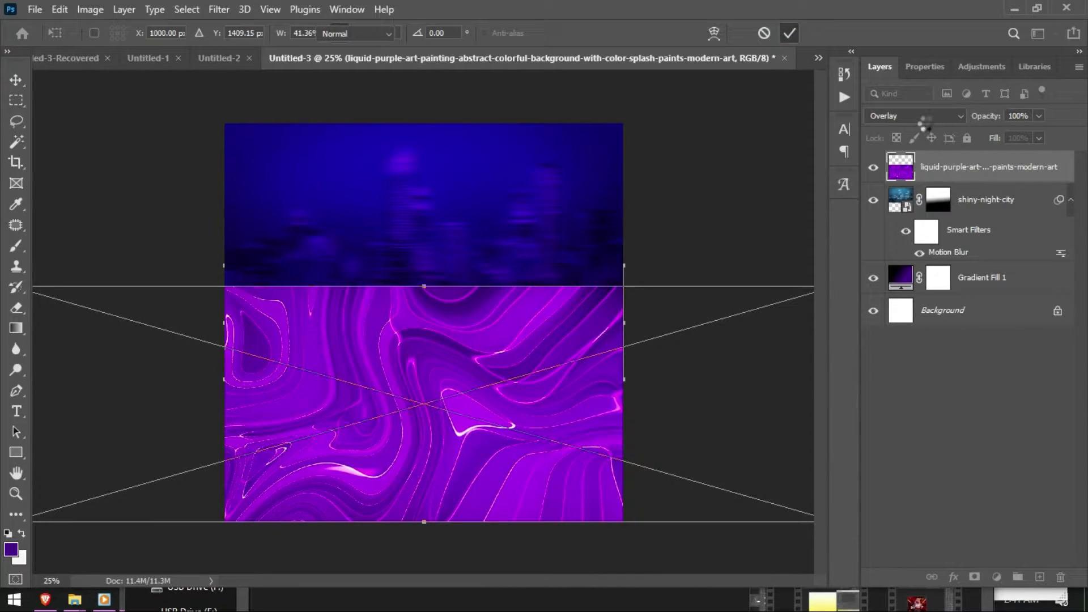
click(925, 121)
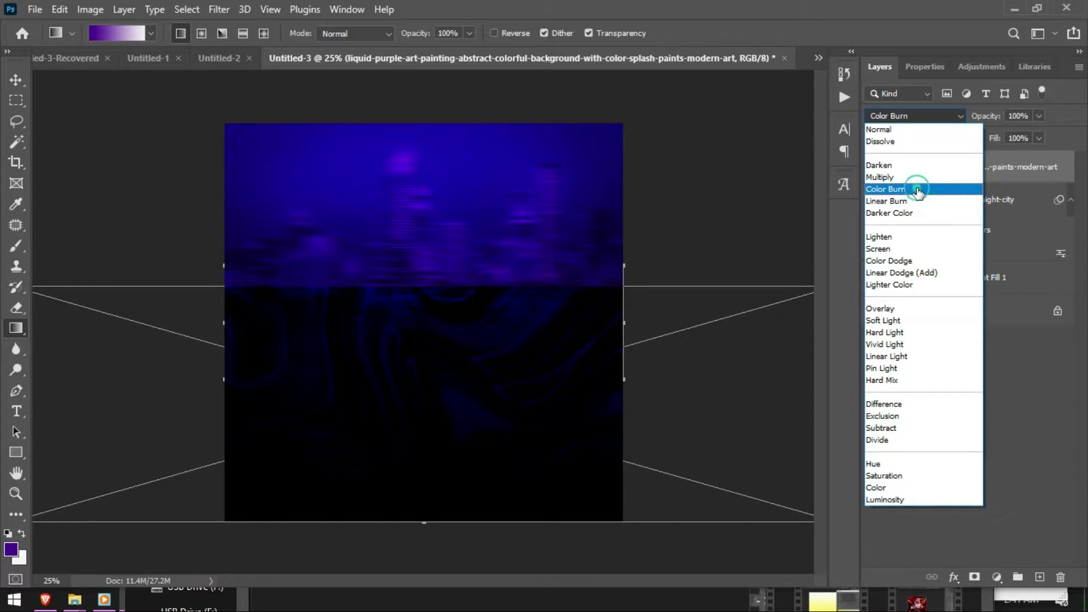
click(918, 190)
Add a layer mask to the purple art and fade it toward the top with a gradient.
click(975, 578)
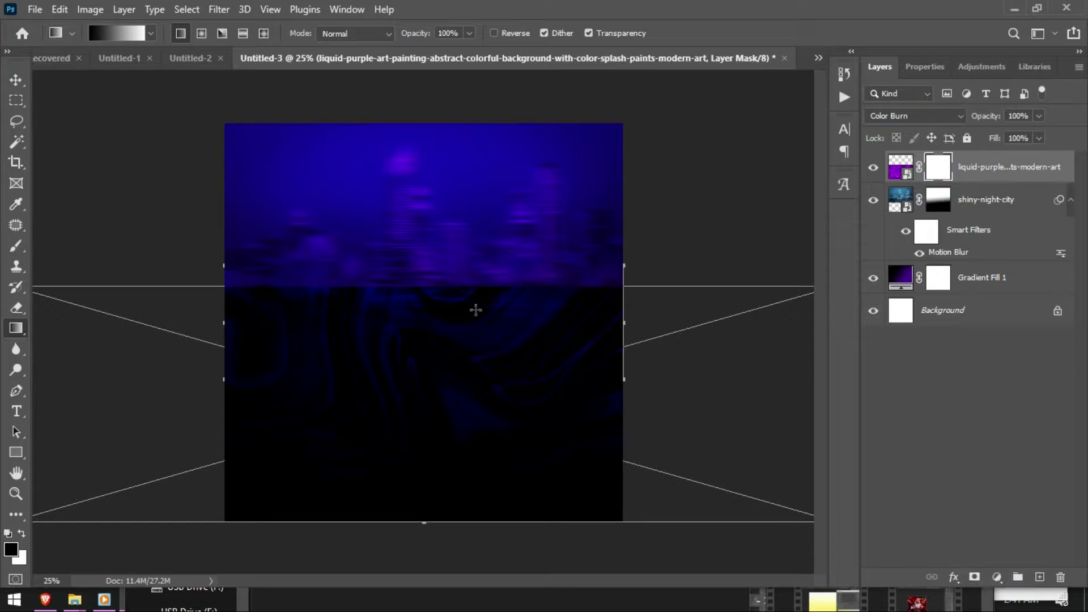
drag(449, 257, 430, 369)
drag(419, 263, 420, 406)
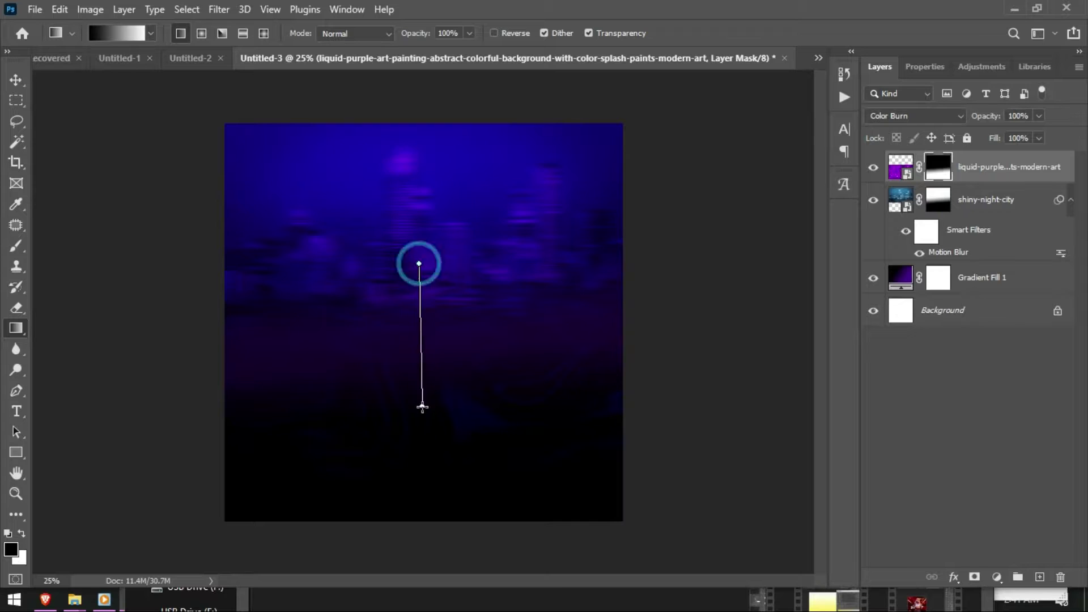
drag(420, 301, 420, 340)
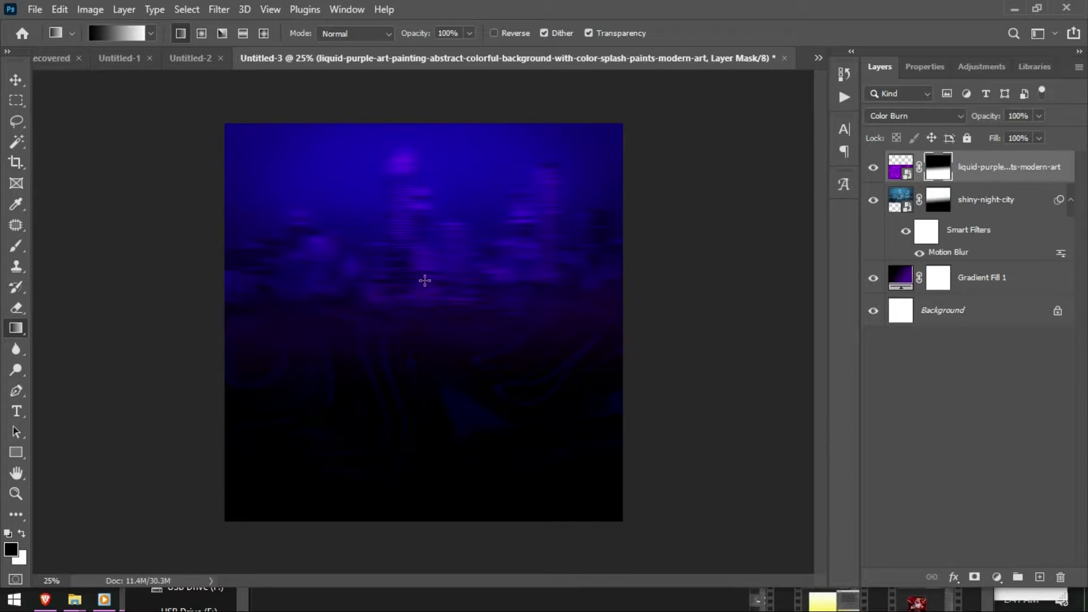
drag(425, 280, 435, 385)
drag(419, 286, 419, 391)
drag(410, 241, 411, 362)
drag(408, 284, 416, 382)
drag(422, 288, 428, 406)
drag(415, 270, 430, 447)
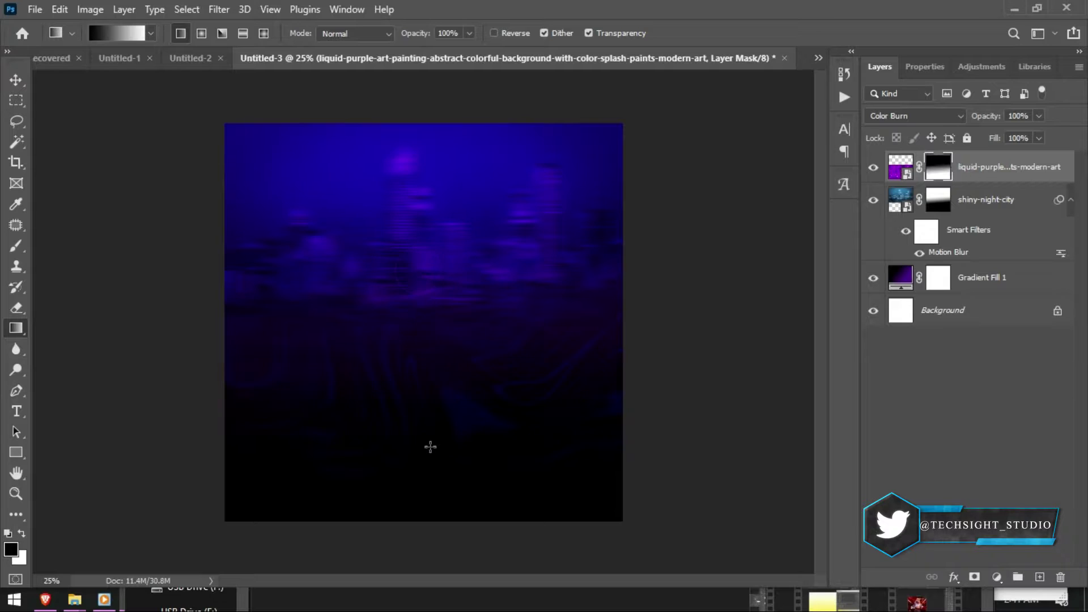
click(488, 492)
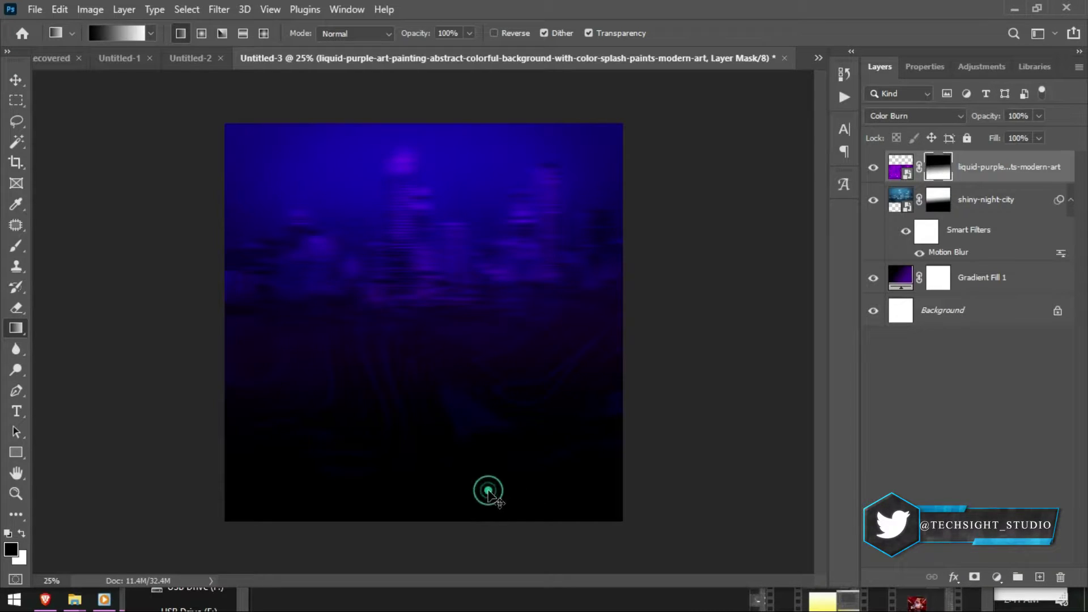
Apply a 50-pixel Motion Blur to the liquid purple art image.
click(218, 9)
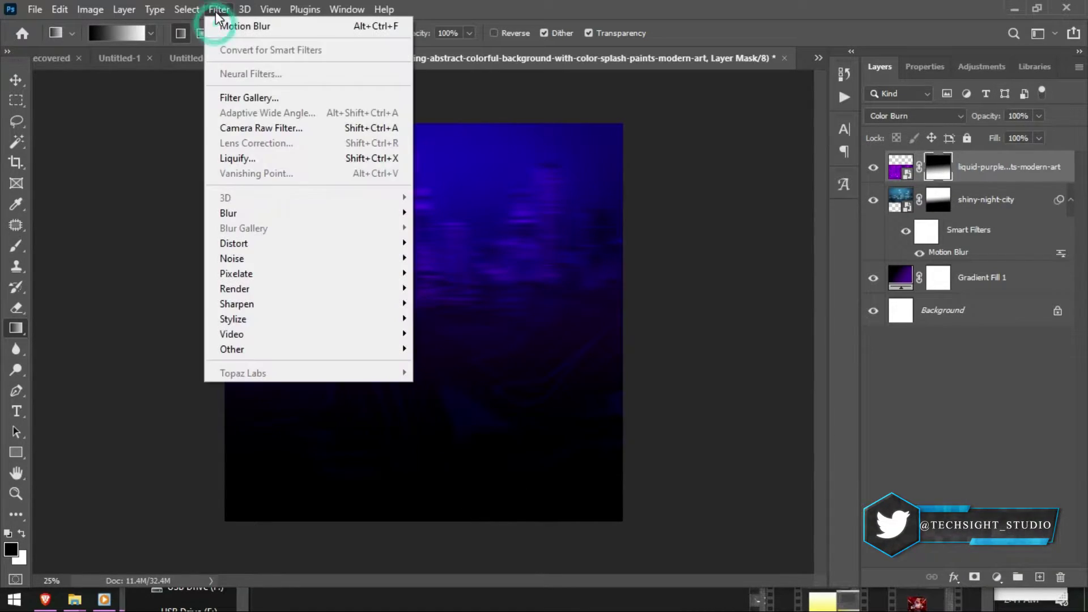
click(266, 25)
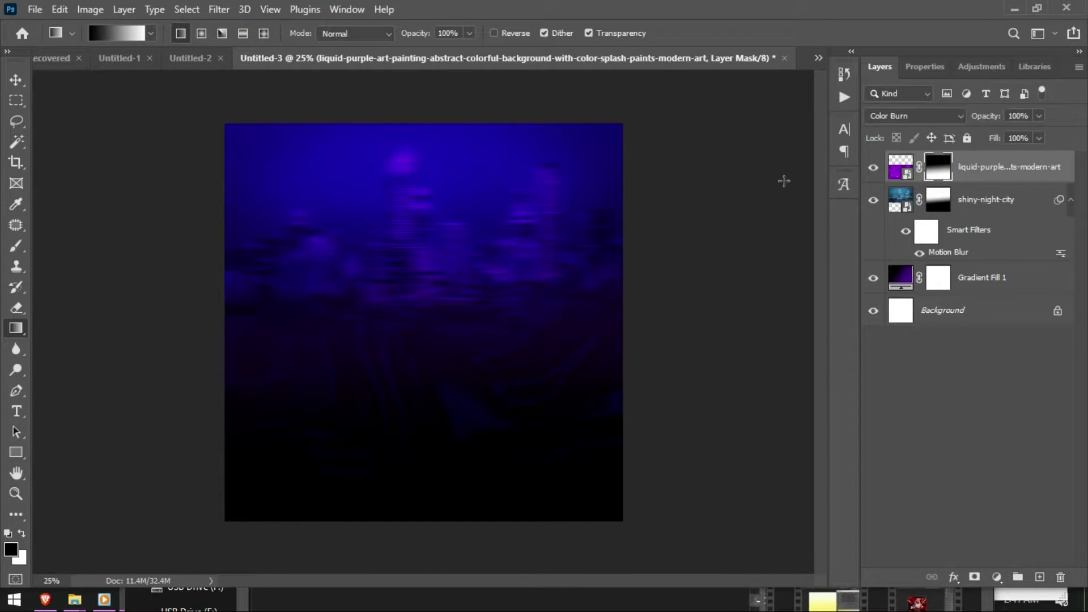
click(901, 168)
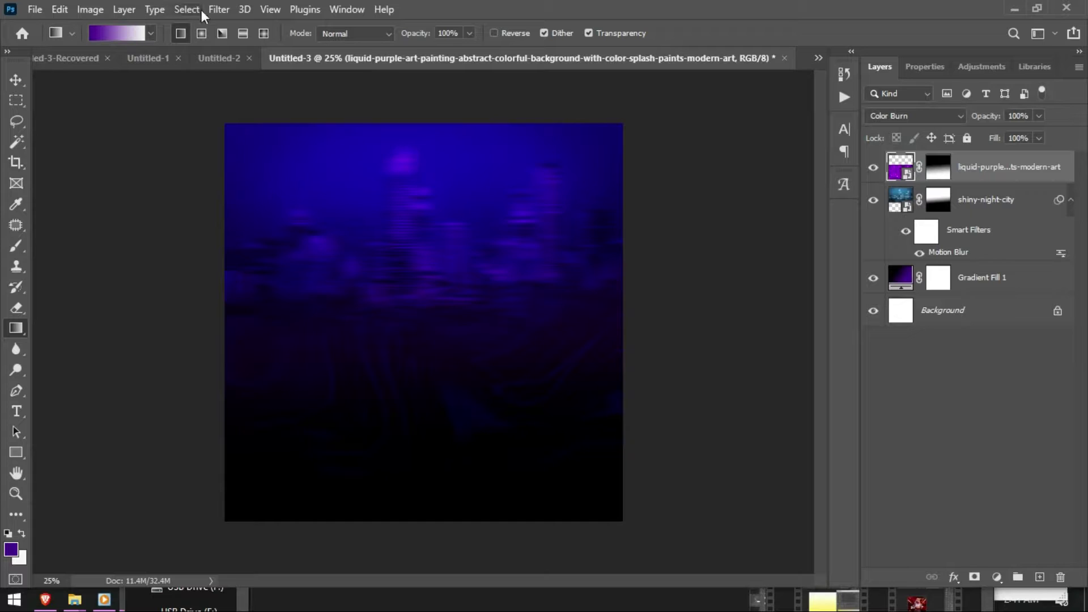
click(218, 9)
click(244, 25)
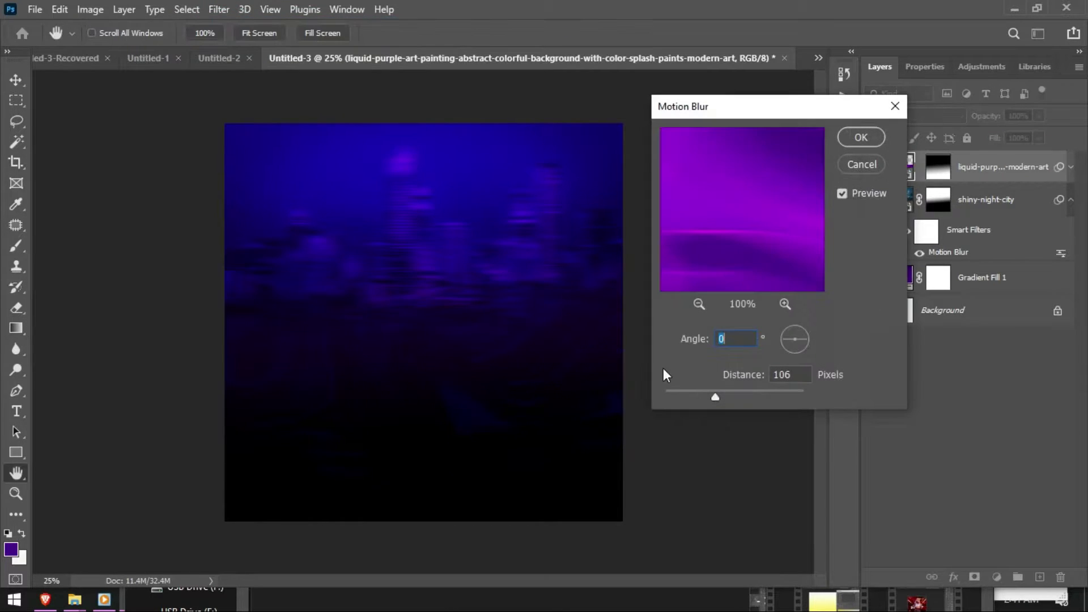
drag(716, 401, 703, 396)
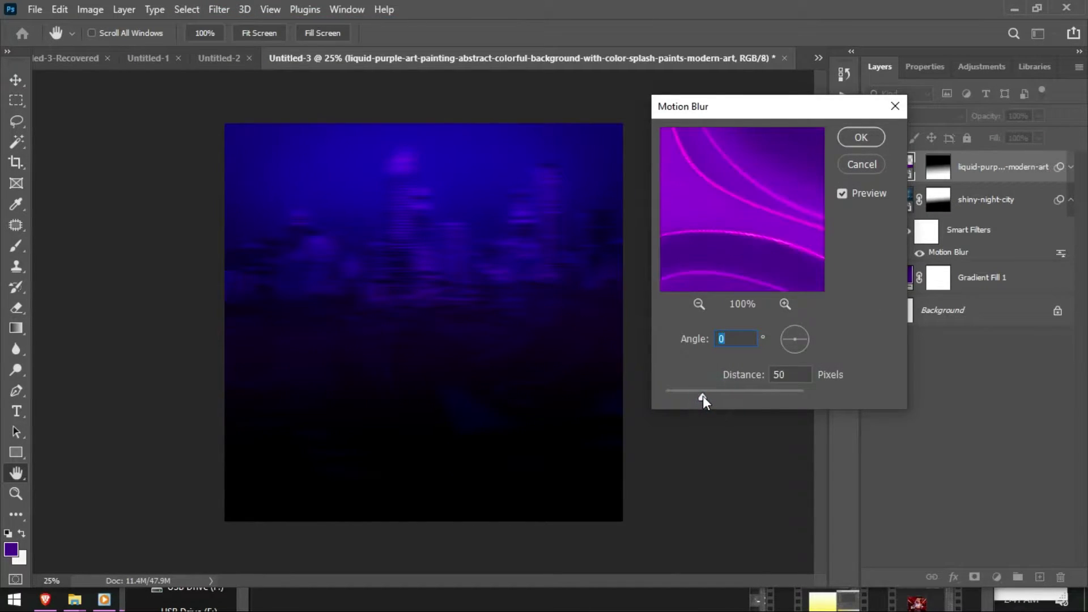
click(861, 136)
Place-embed the bokeh city lights photo, enlarge it across the top, and commit.
click(36, 10)
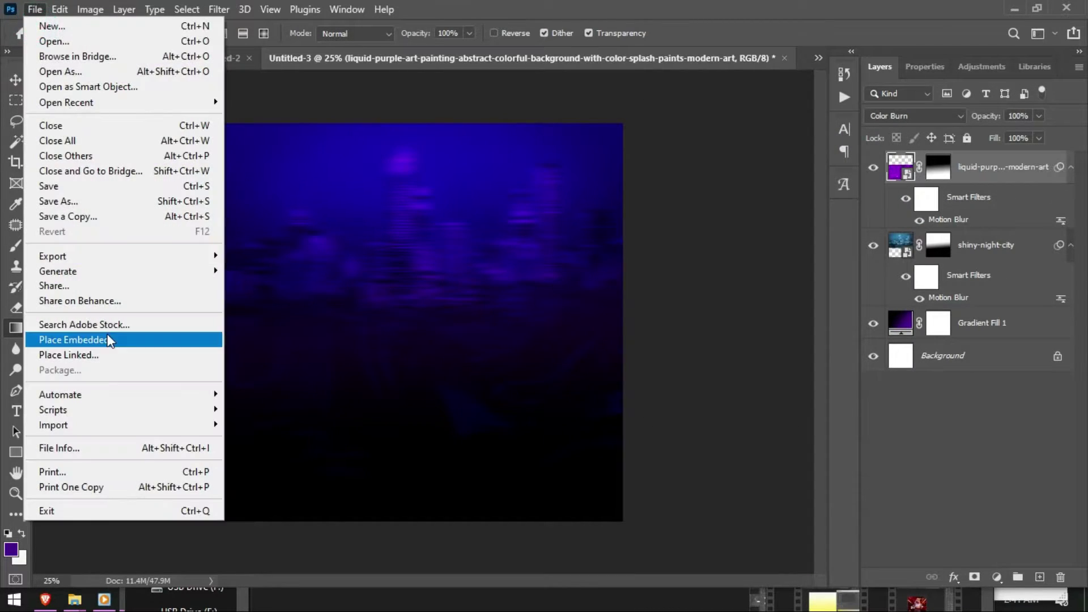
click(107, 336)
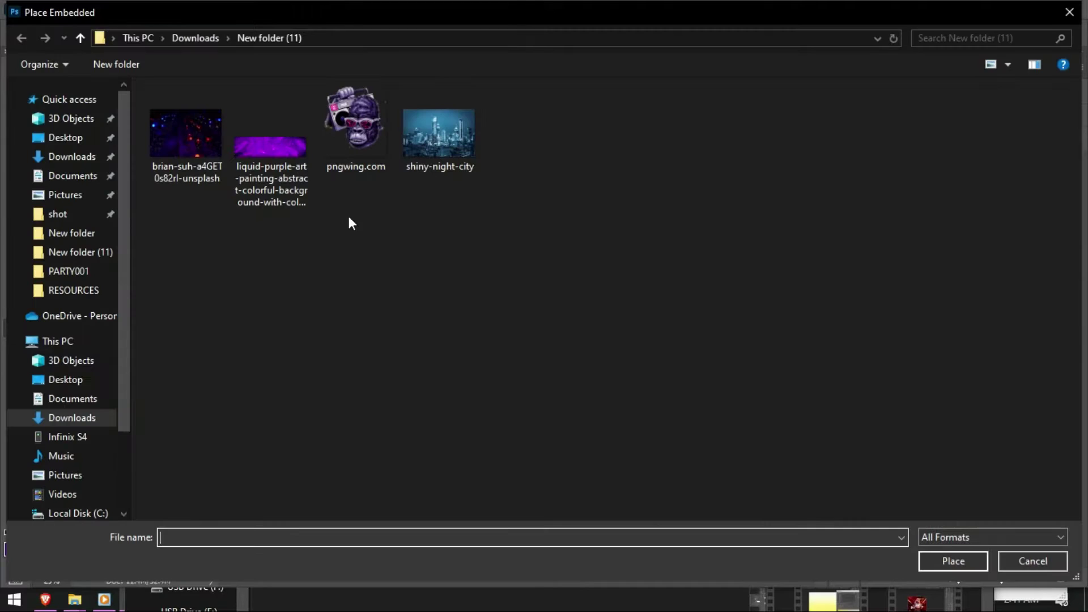
click(196, 138)
double_click(196, 139)
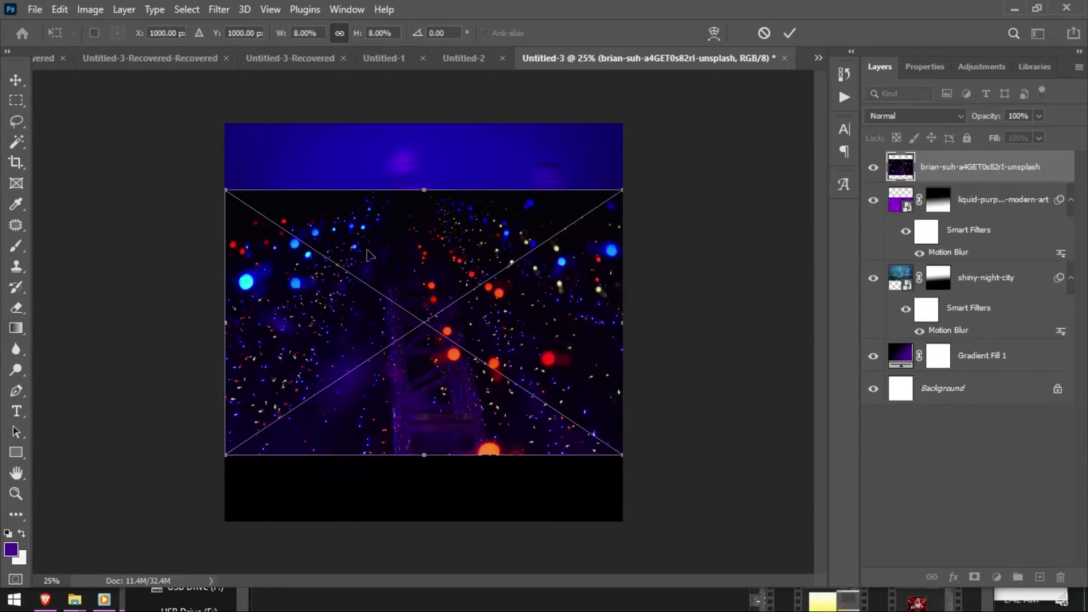
drag(424, 190, 424, 103)
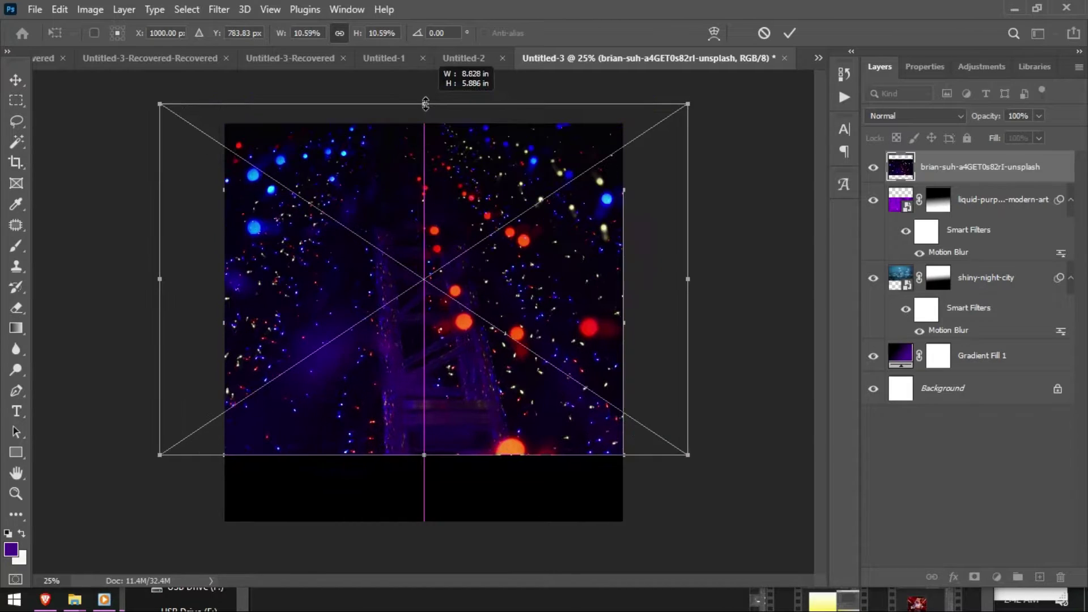
click(790, 34)
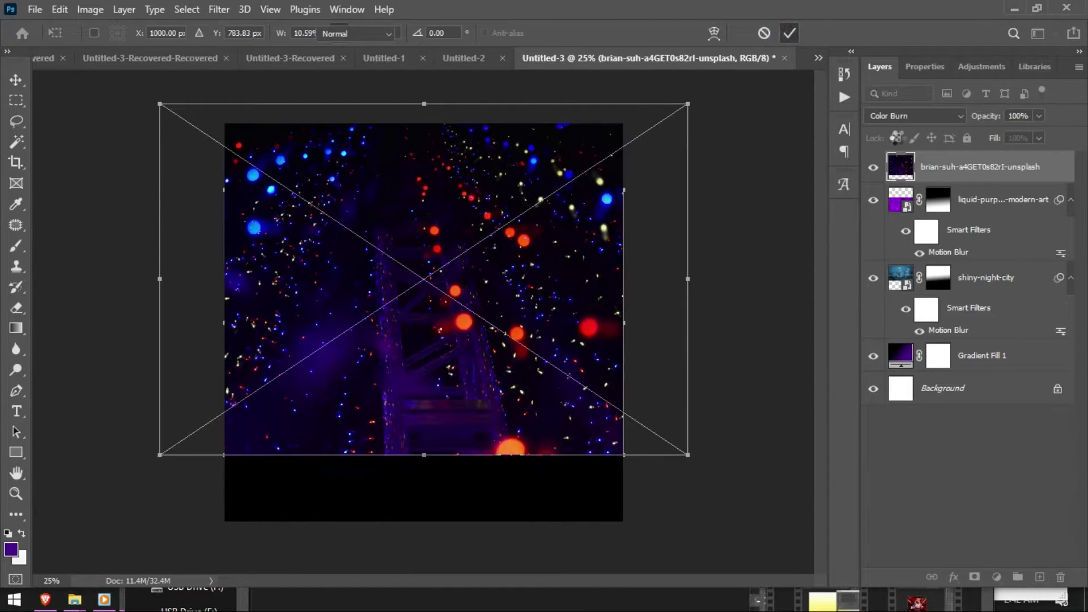
key(g)
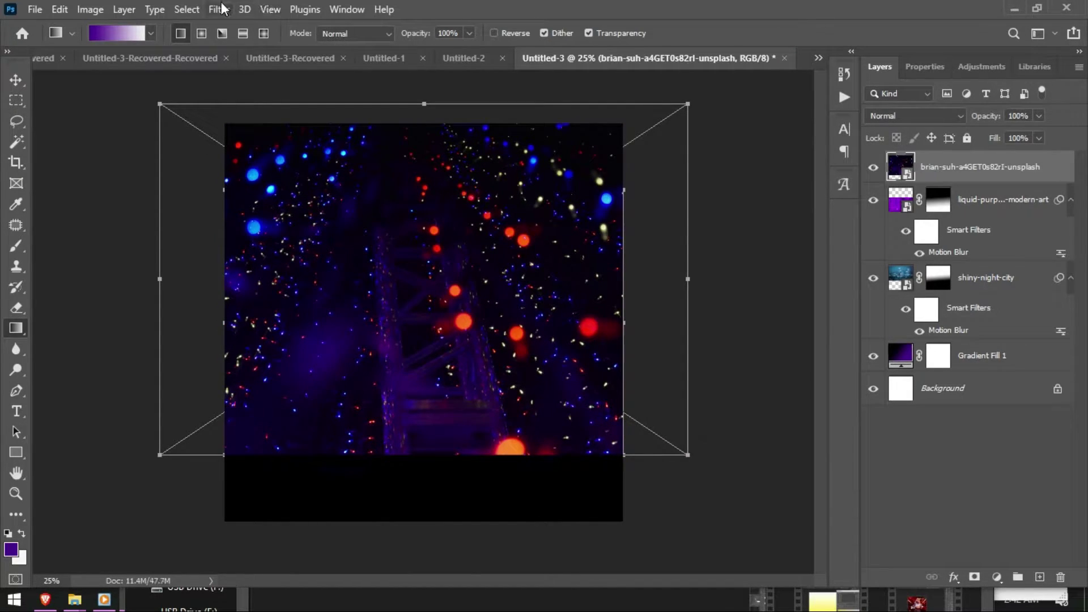
Apply a Motion Blur with distance 295 to the lights photo.
click(219, 9)
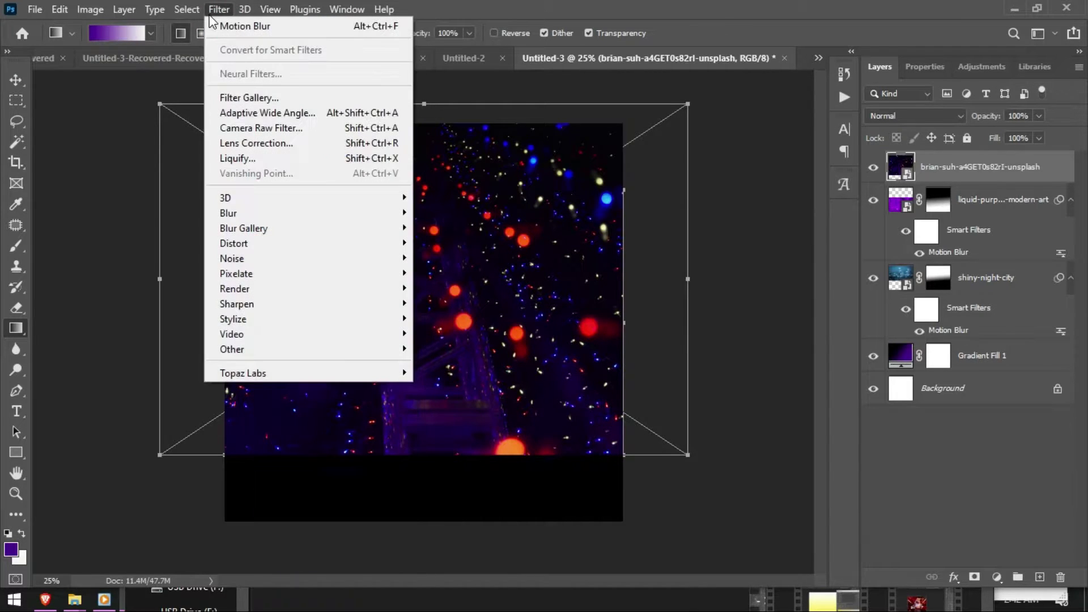
click(232, 27)
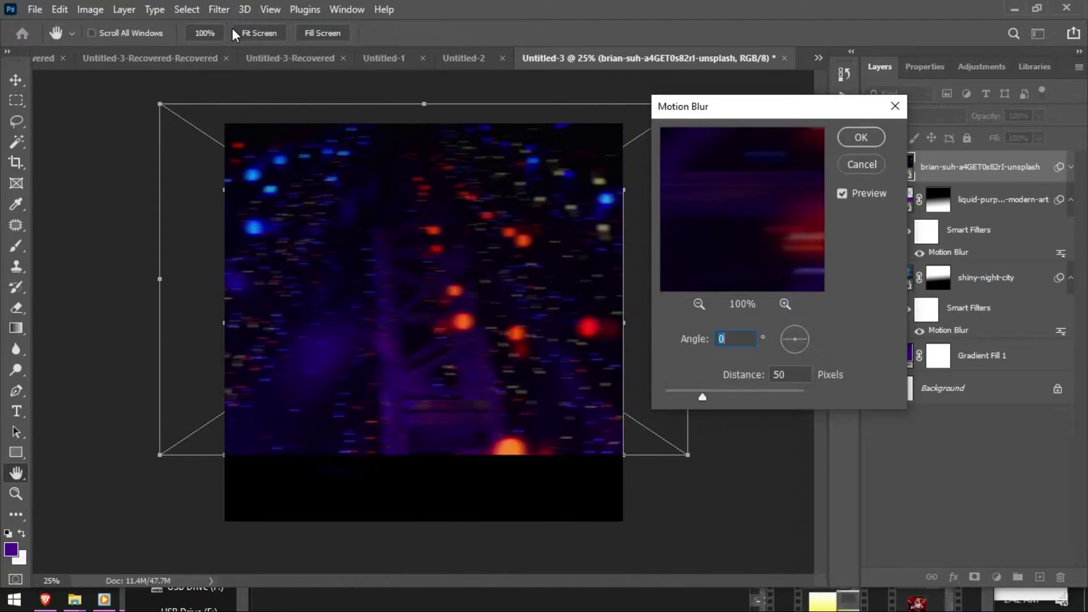
click(749, 391)
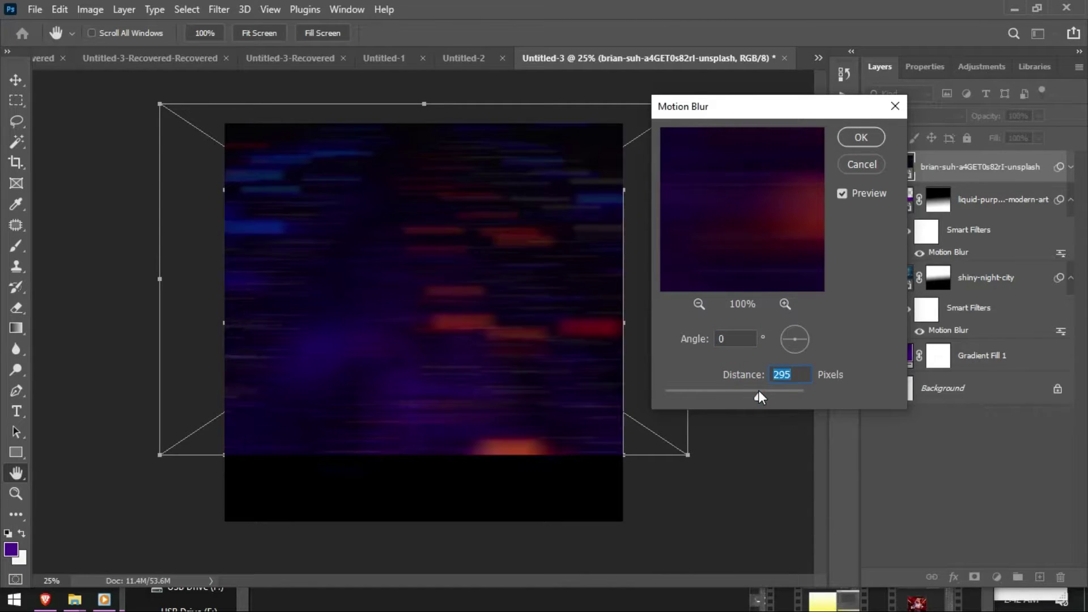
click(861, 137)
Mask the lights photo so its lower part fades out, and set opacity to 67%.
key(g)
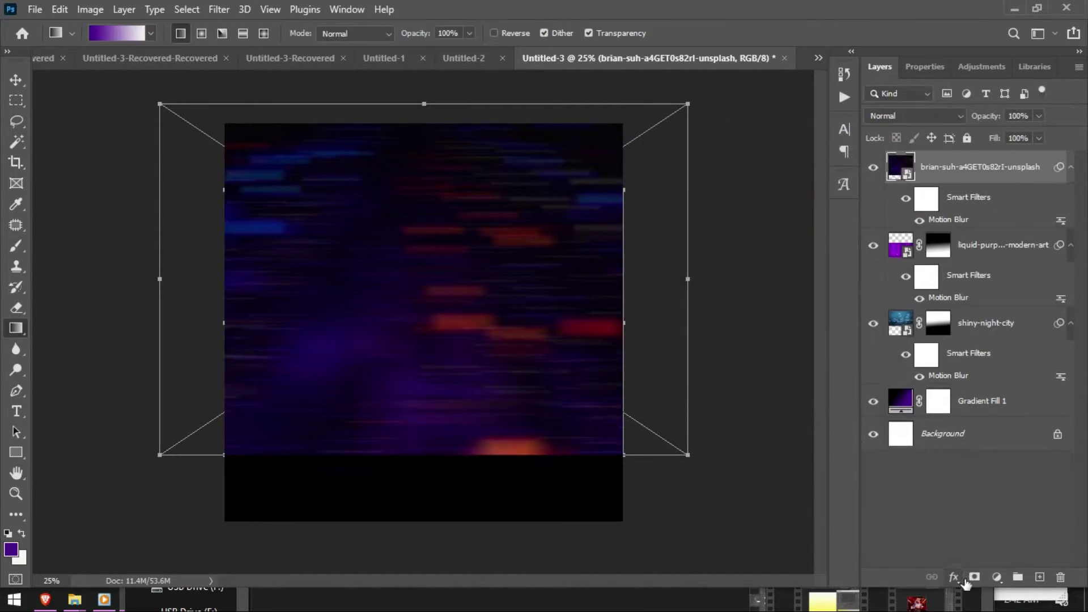
click(973, 578)
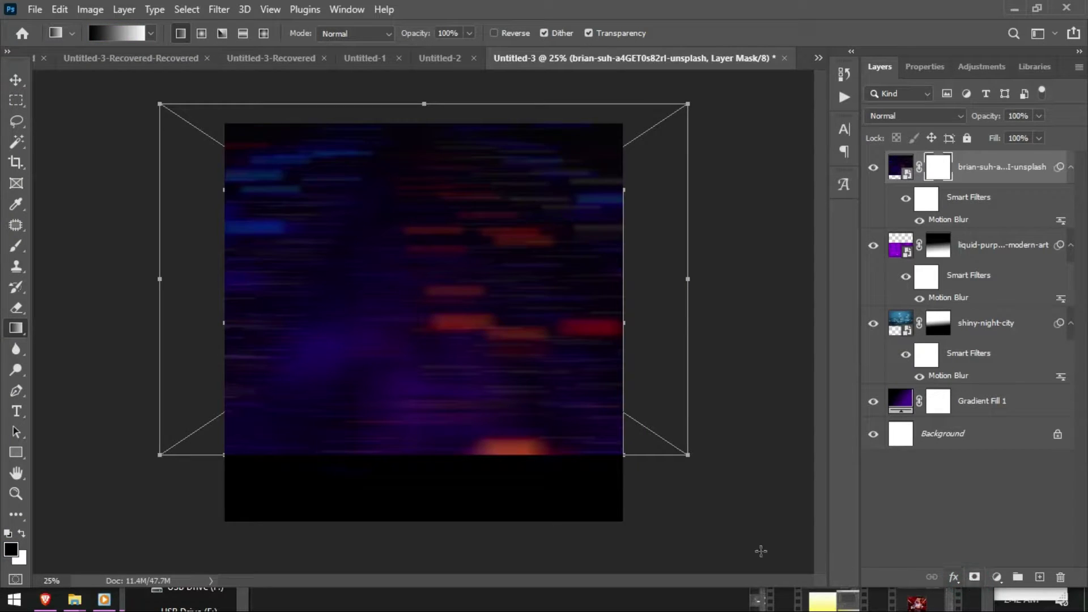
drag(431, 446, 431, 308)
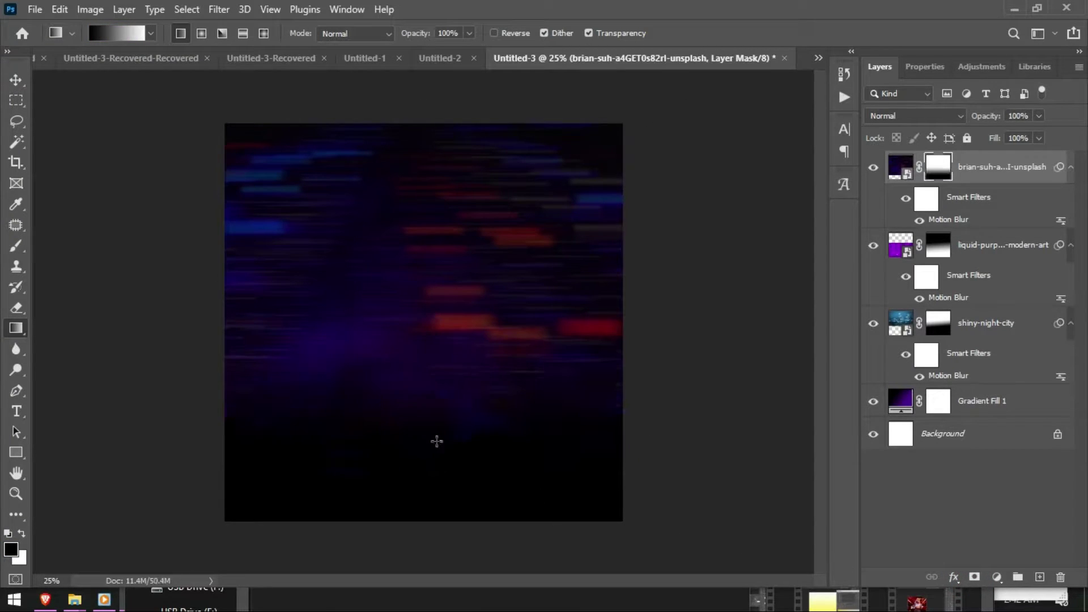
drag(428, 437, 432, 292)
drag(426, 450, 427, 300)
drag(989, 118, 960, 121)
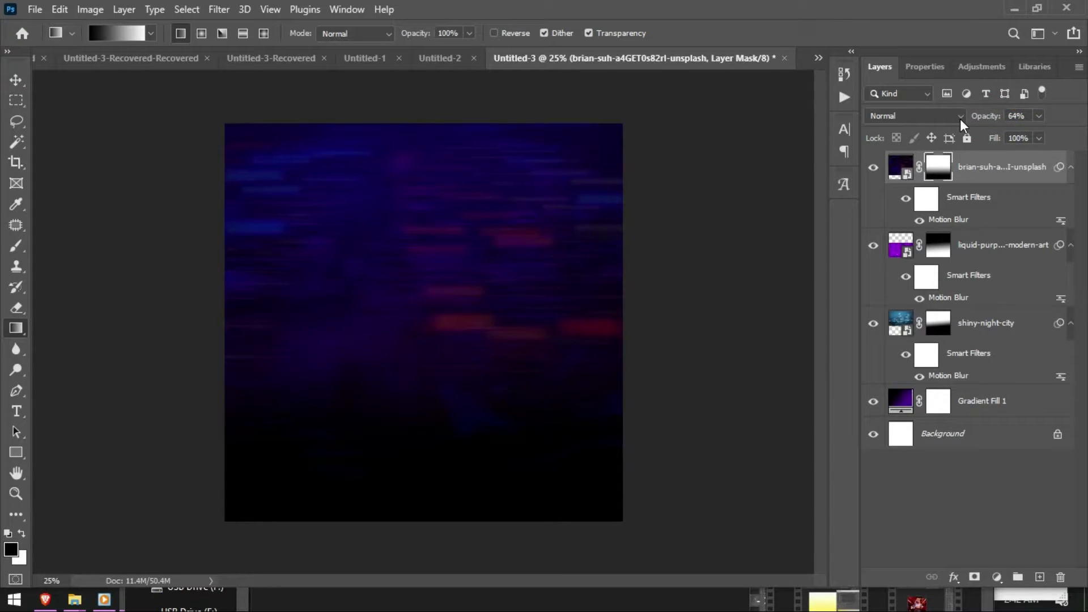
click(974, 117)
drag(977, 122, 978, 122)
Unlock Background, group all layers into a group named bg, and lock it.
click(1058, 434)
shift+click(994, 173)
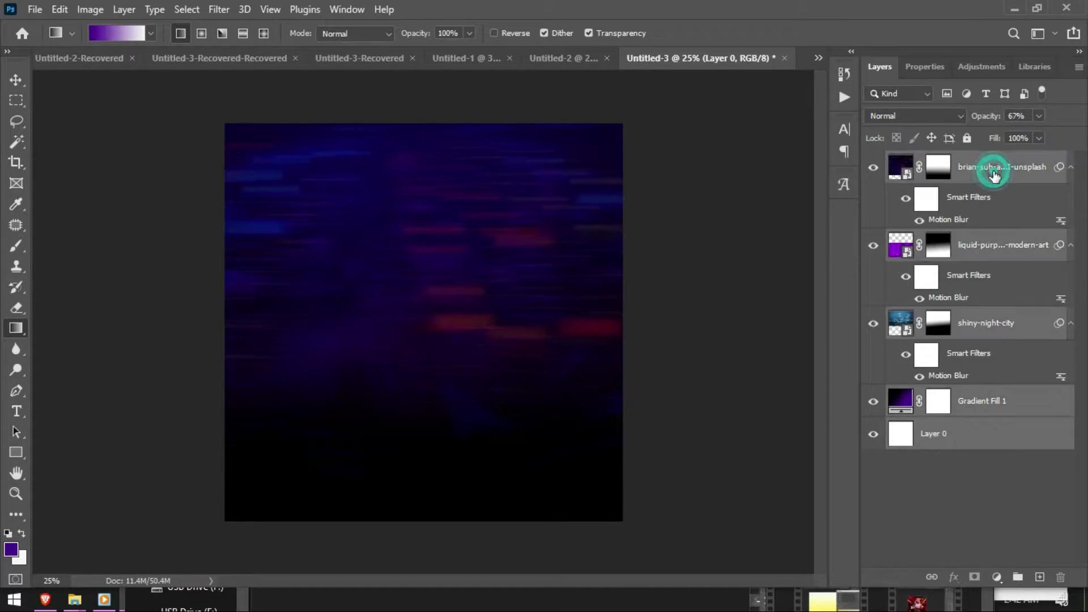
key(ctrl+g)
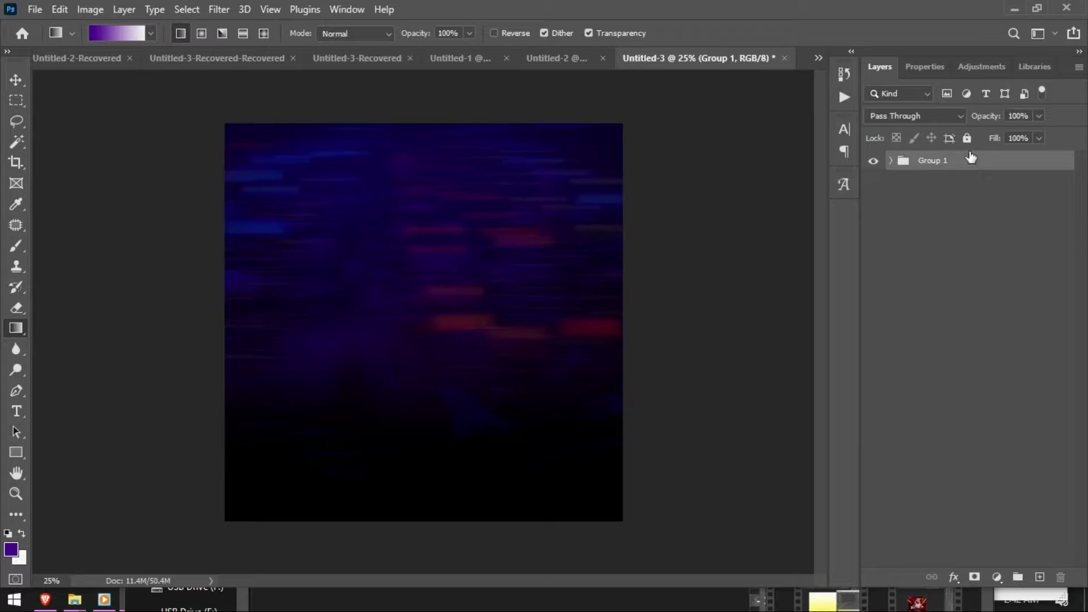
double_click(926, 164)
text(bg)
click(965, 138)
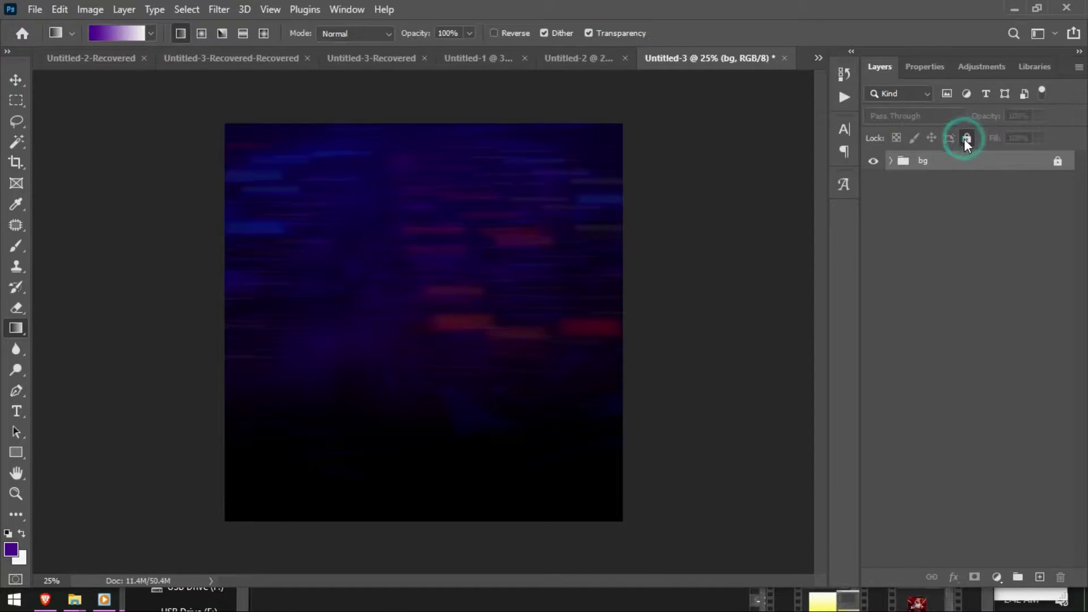
Start a text layer set to Montserrat Bold in white.
key(t)
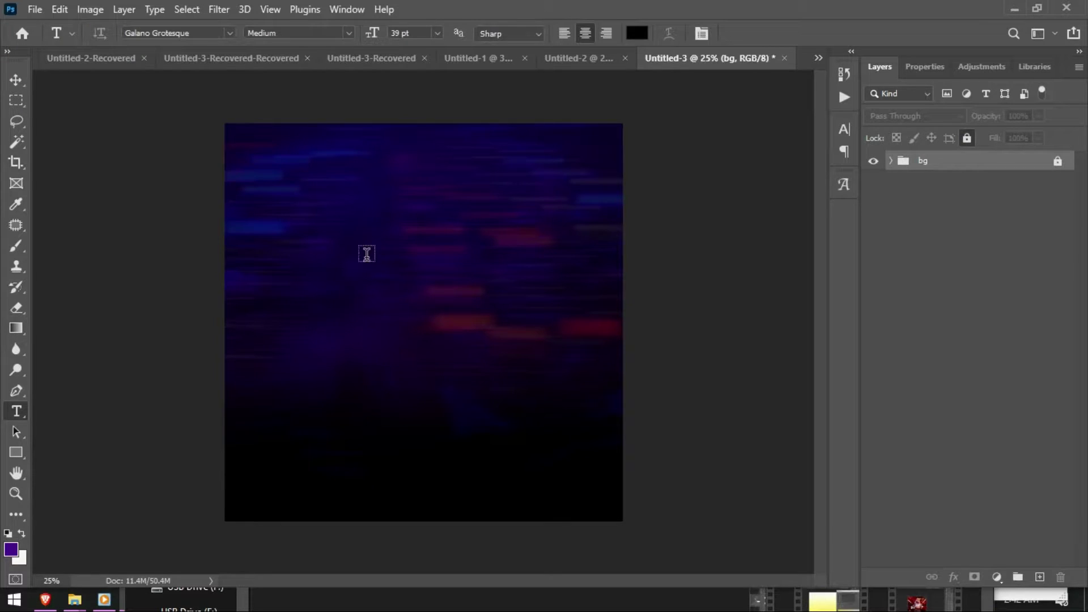
click(308, 222)
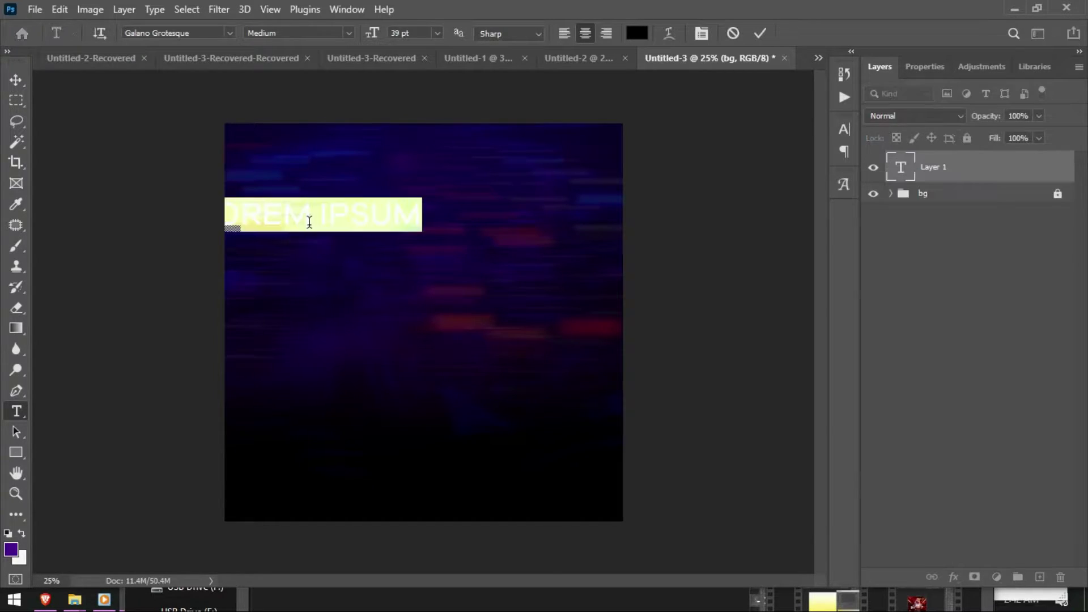
click(157, 34)
text(mon)
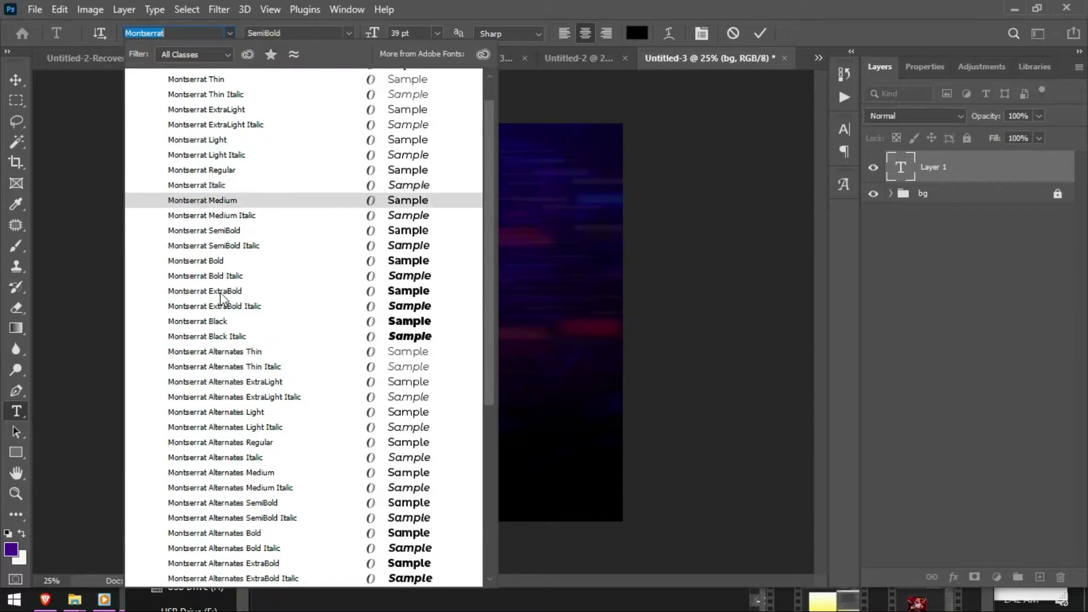
click(210, 261)
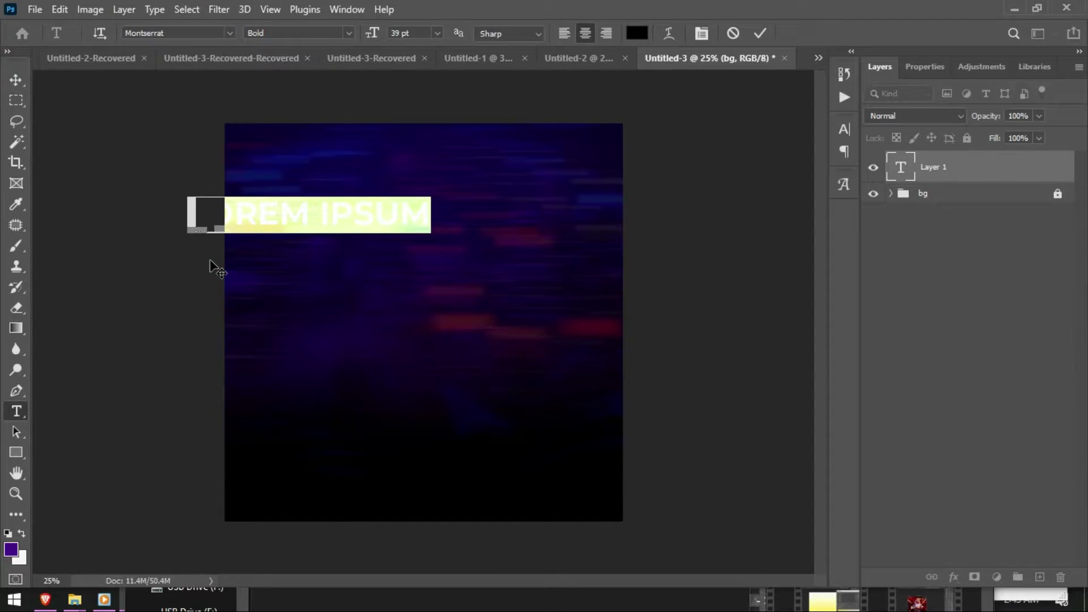
click(636, 33)
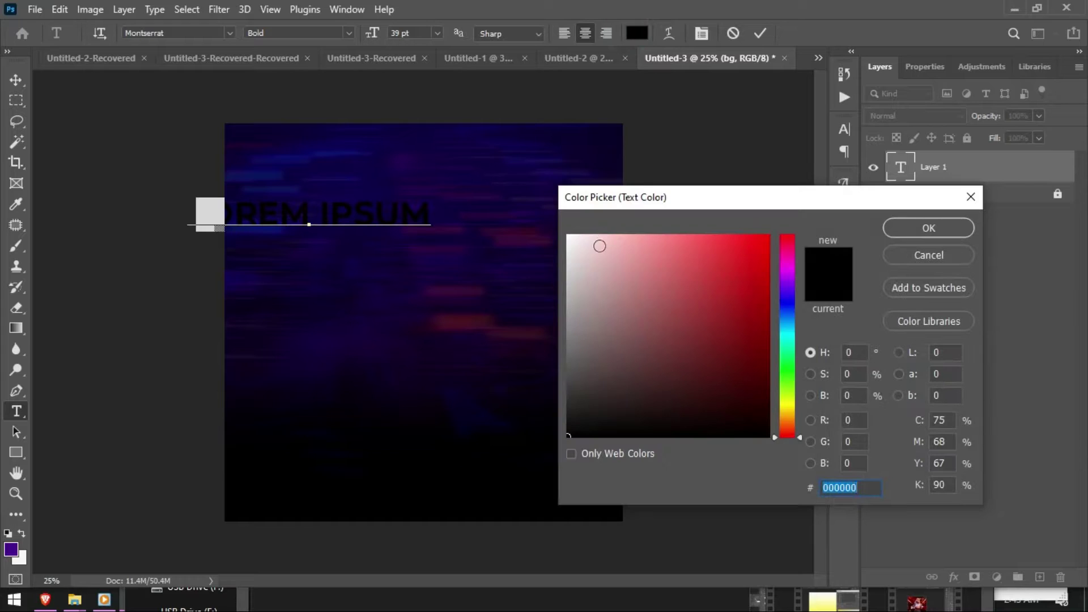
click(597, 245)
click(927, 227)
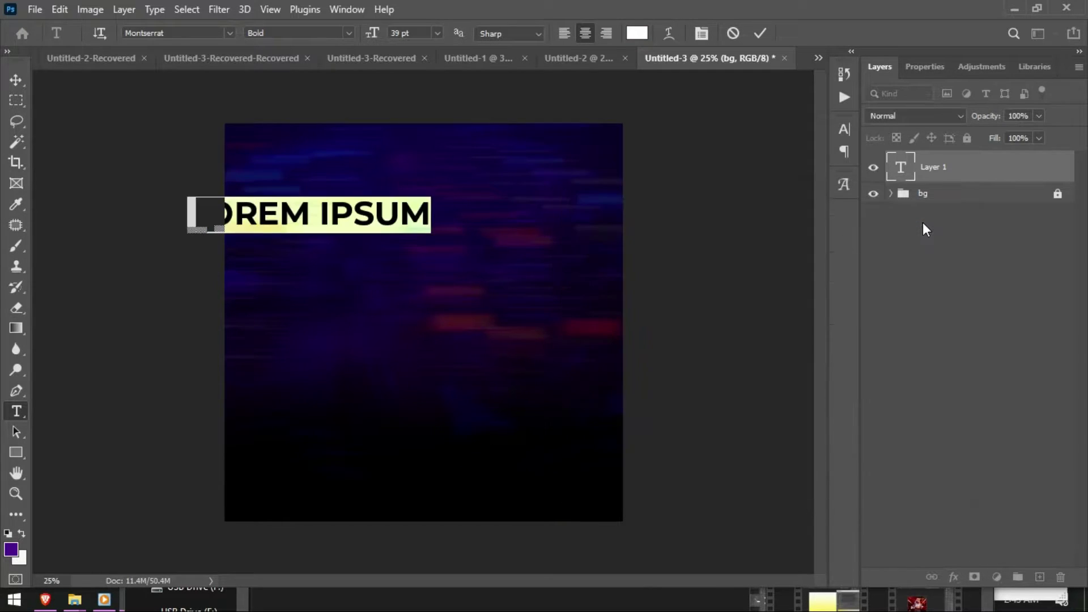
Type VIBES at 86 pt and centre it horizontally near the poster's top.
text(VIBE)
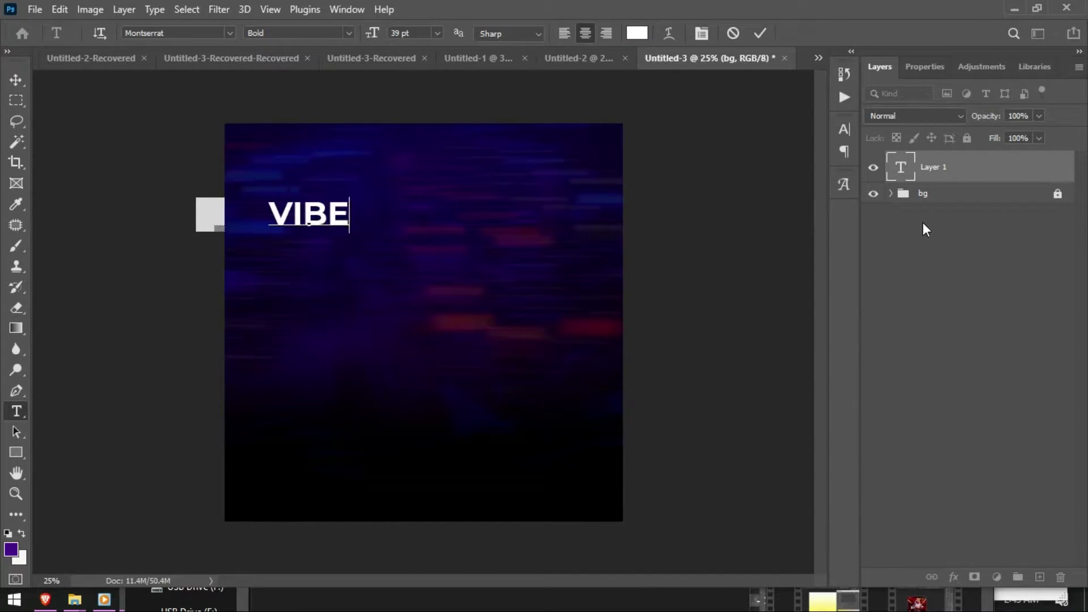
text(S)
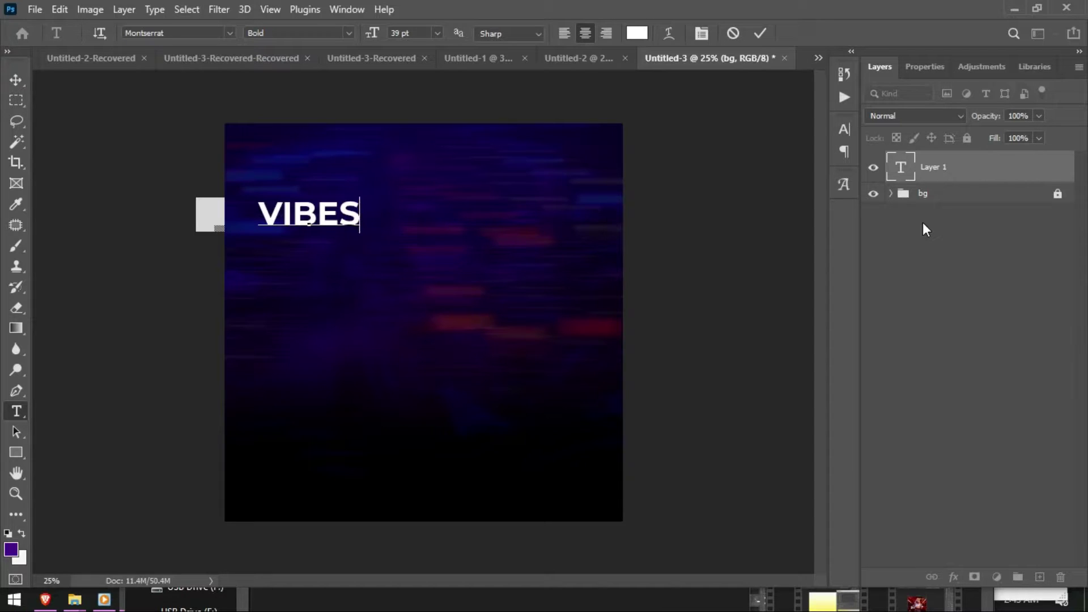
key(ctrl+a)
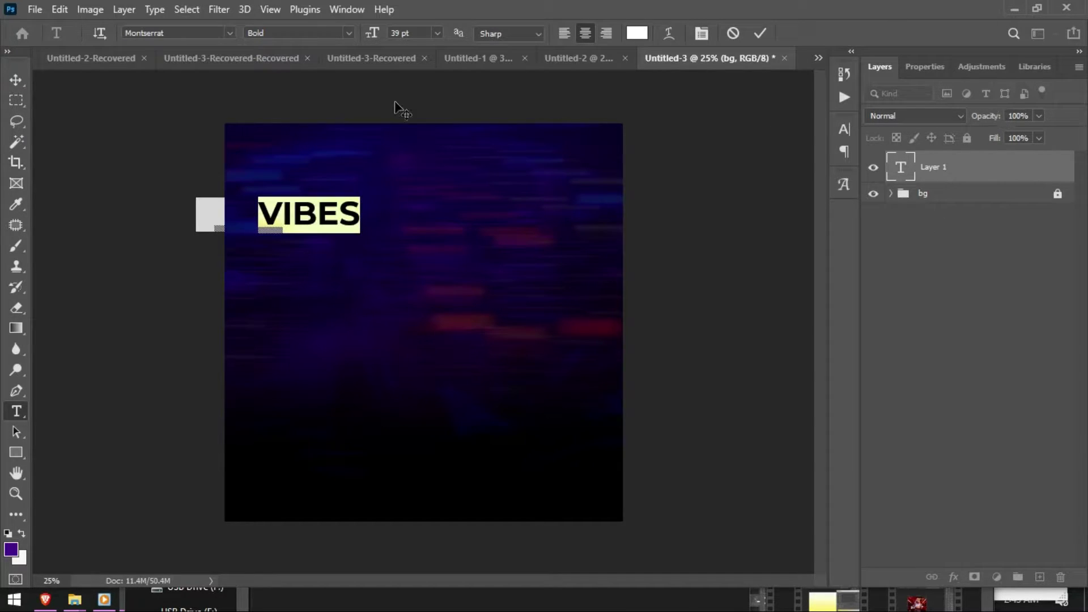
drag(371, 35, 409, 35)
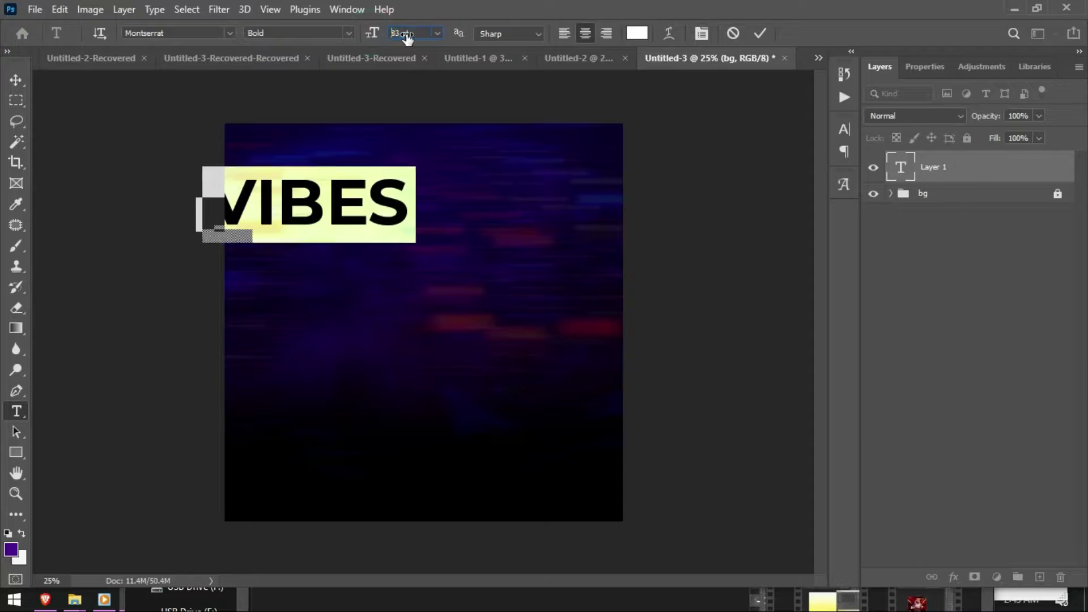
click(16, 80)
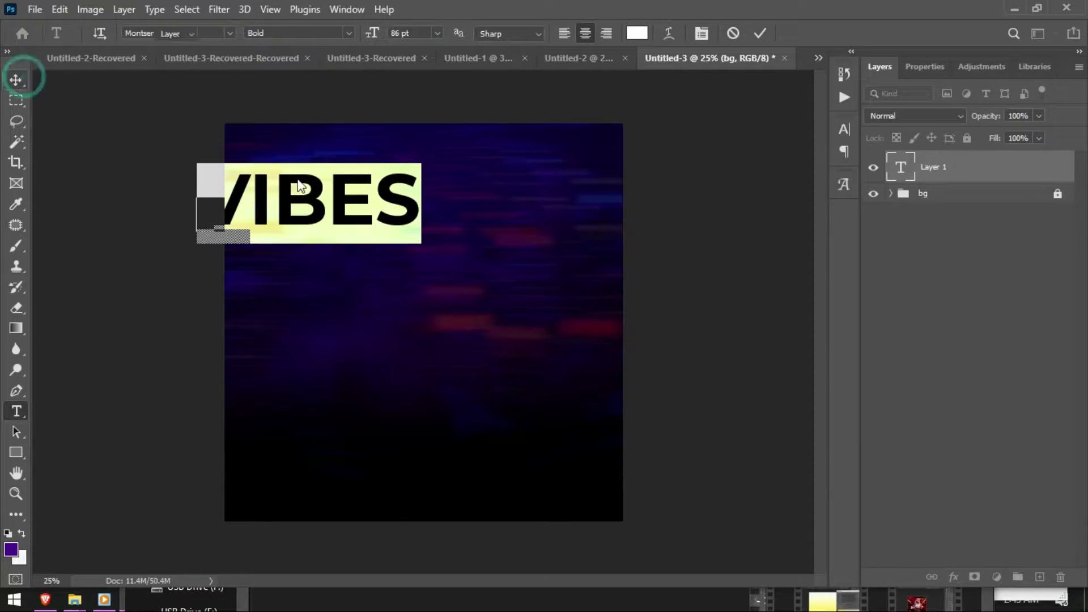
drag(321, 200, 424, 219)
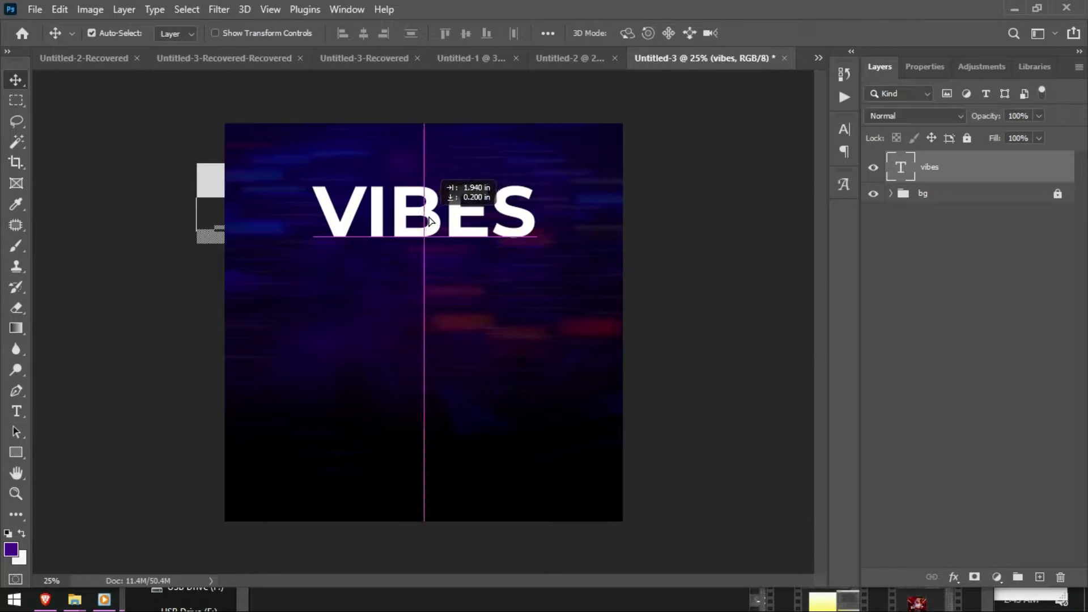
mouse_move(426, 221)
mouse_down()
mouse_move(431, 212)
mouse_move(434, 394)
mouse_up()
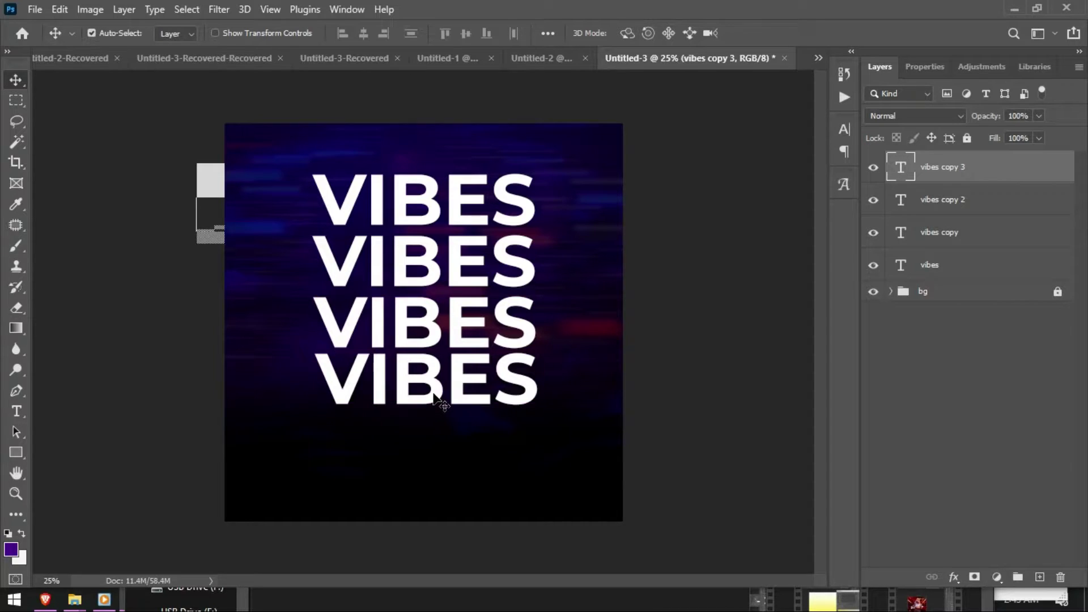
Select the four VIBES text layers and scale the stack down to about 80%.
drag(449, 461, 422, 187)
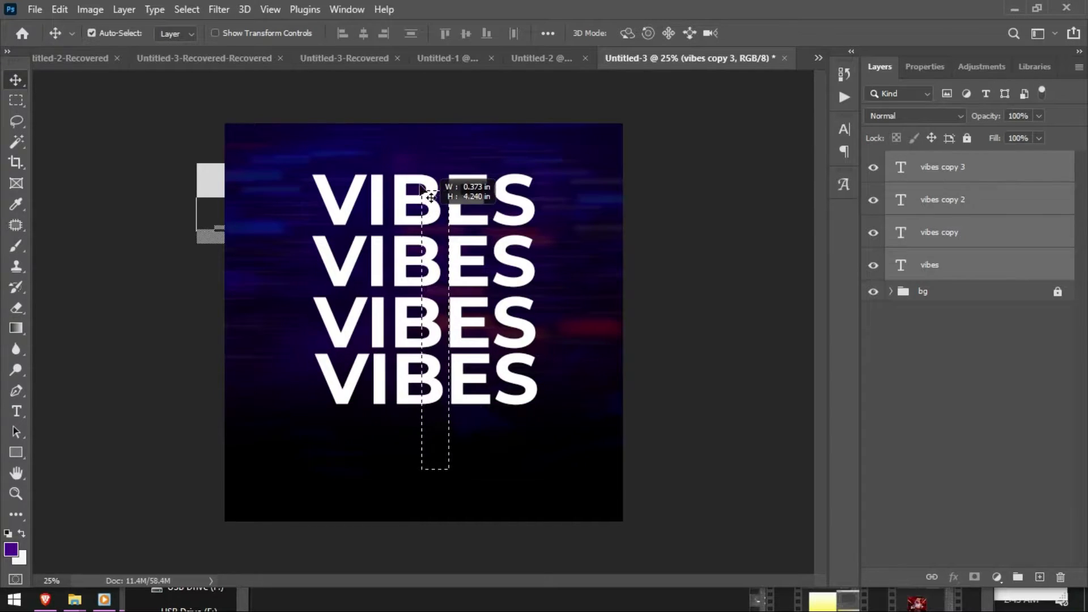
key(ctrl+t)
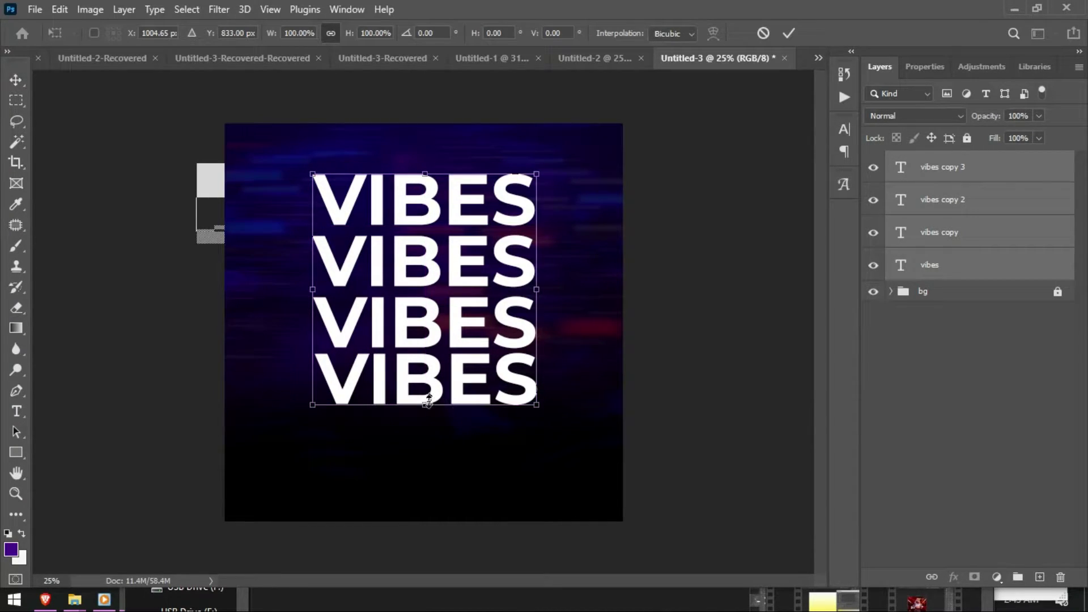
drag(426, 402, 429, 360)
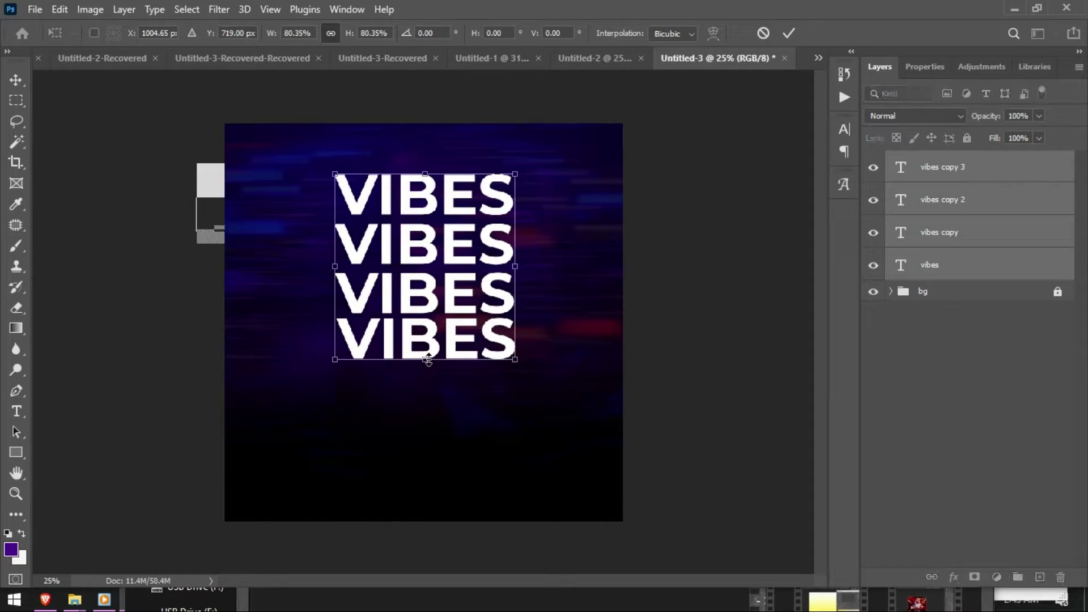
click(787, 33)
Duplicate the VIBES layers and sample the background's dark purple for the second line.
key(ctrl+j)
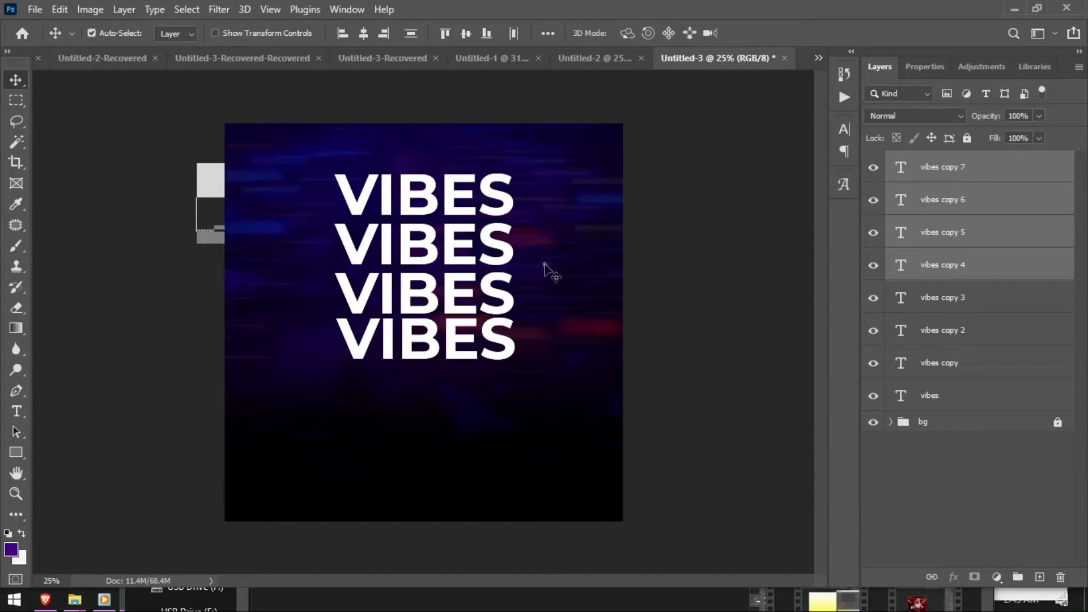
click(546, 272)
double_click(481, 249)
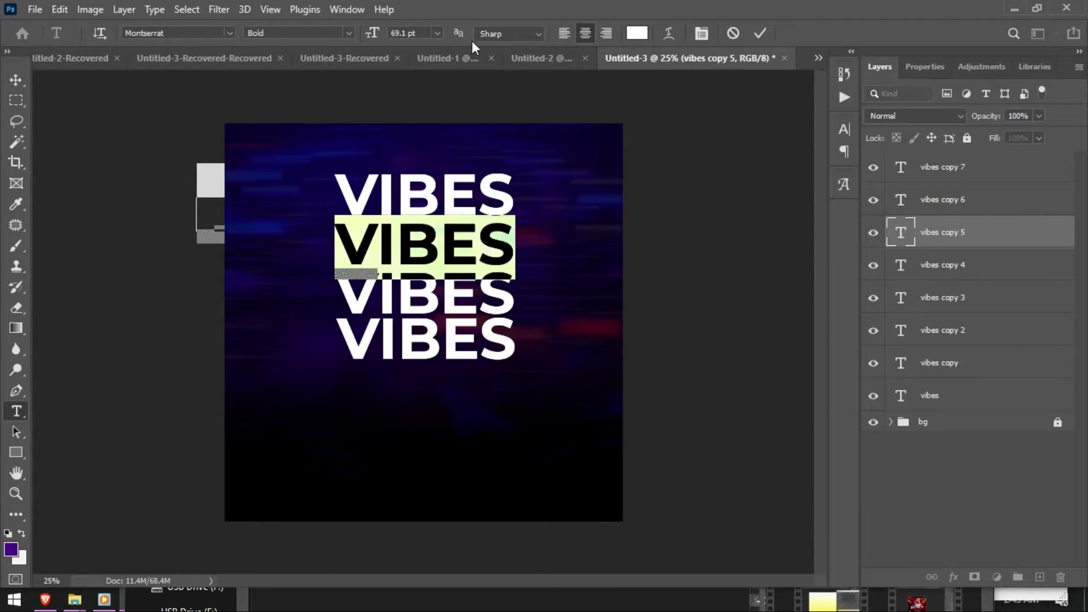
click(637, 33)
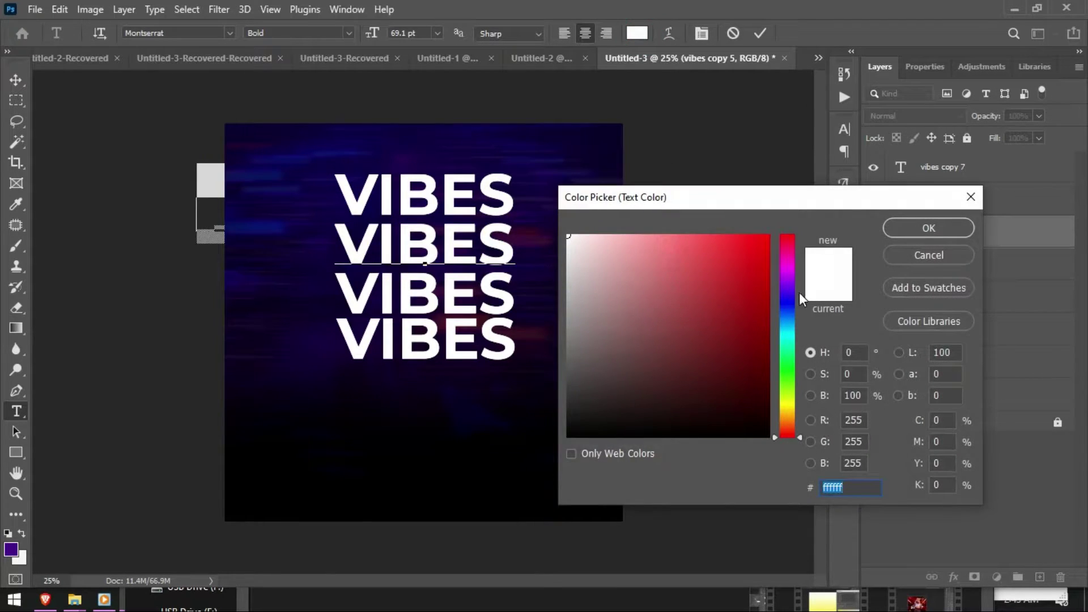
click(309, 241)
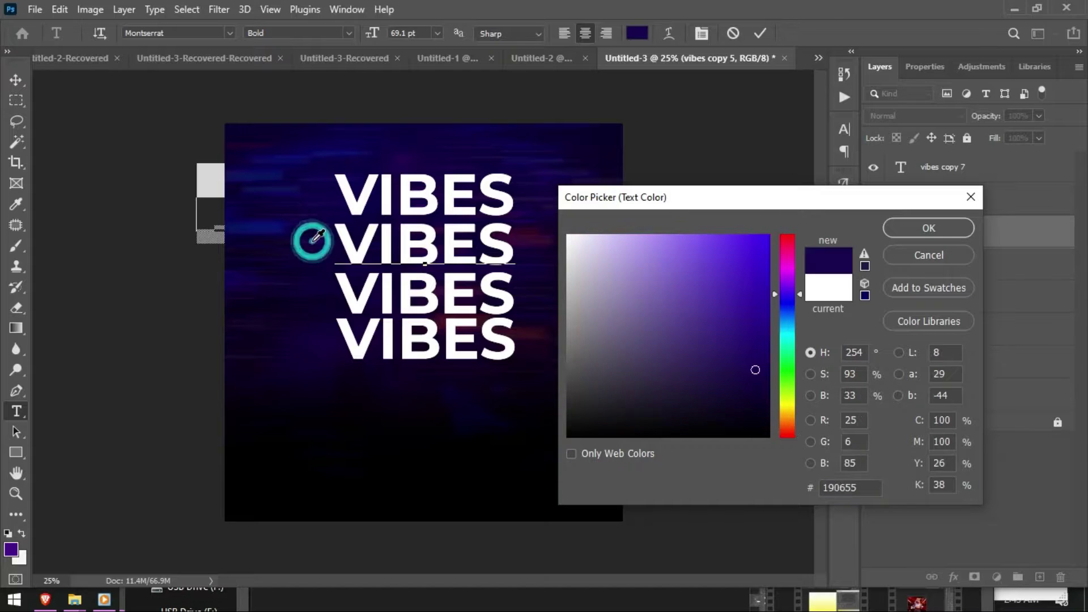
Brighten the second VIBES line to magenta-purple, commit, then undo the recolour.
click(792, 287)
drag(790, 287, 789, 280)
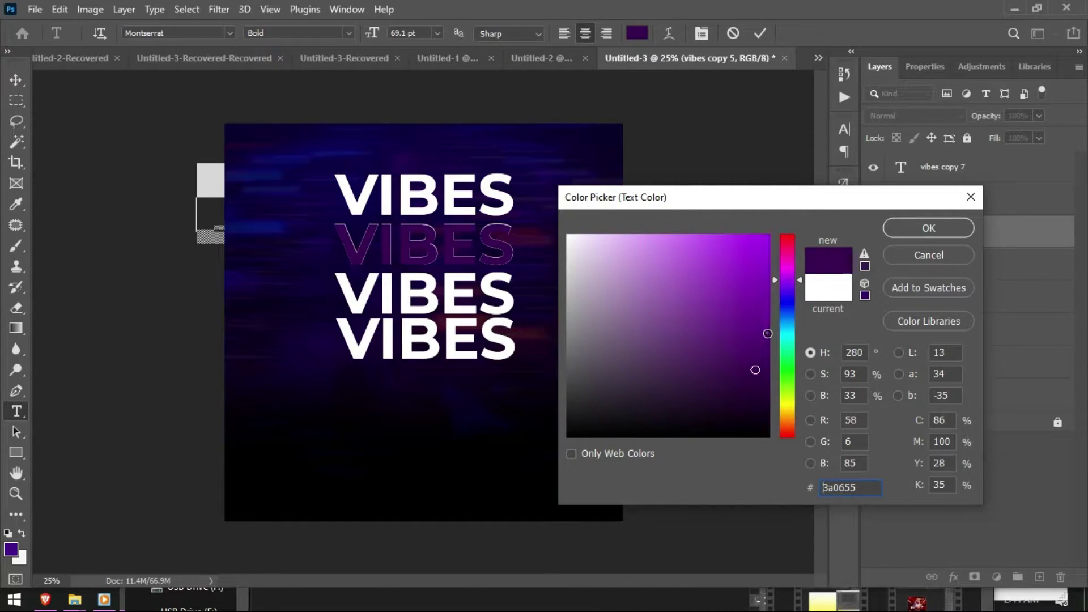
drag(767, 333, 768, 323)
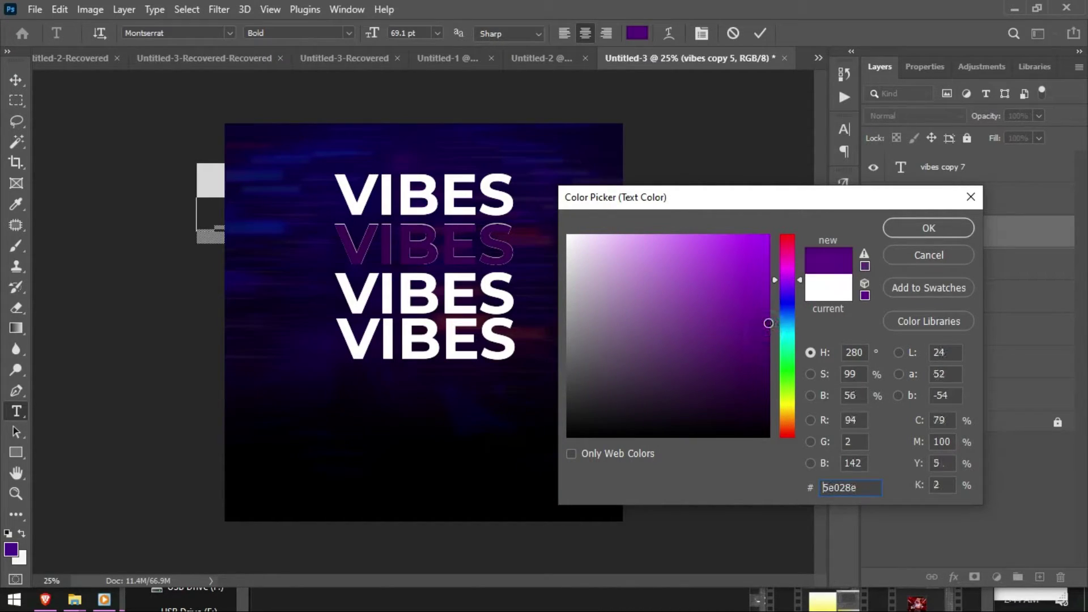
click(920, 224)
click(758, 32)
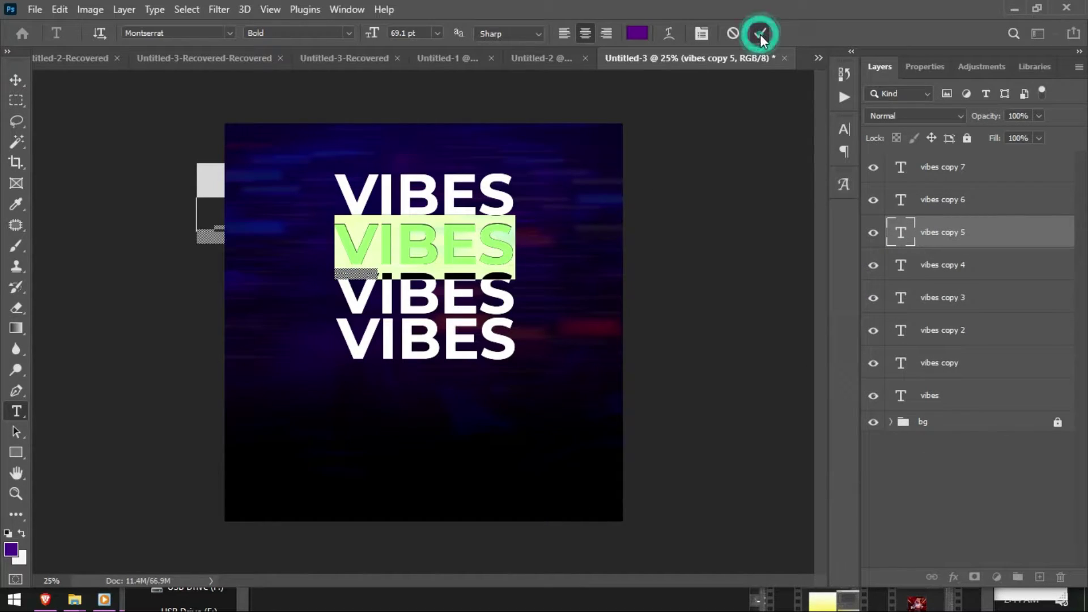
key(v)
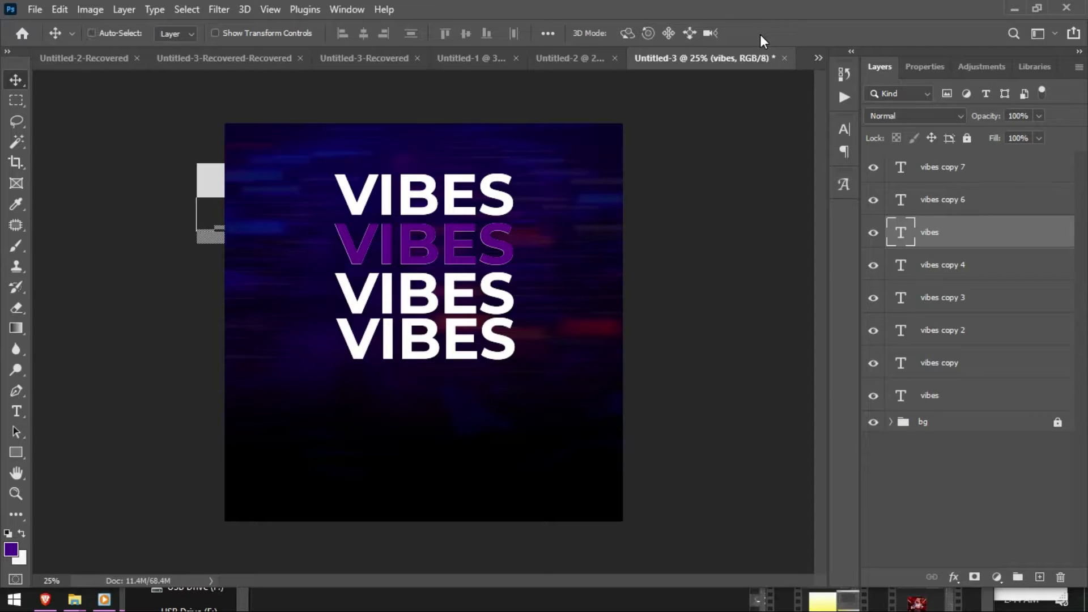
key(ctrl+z)
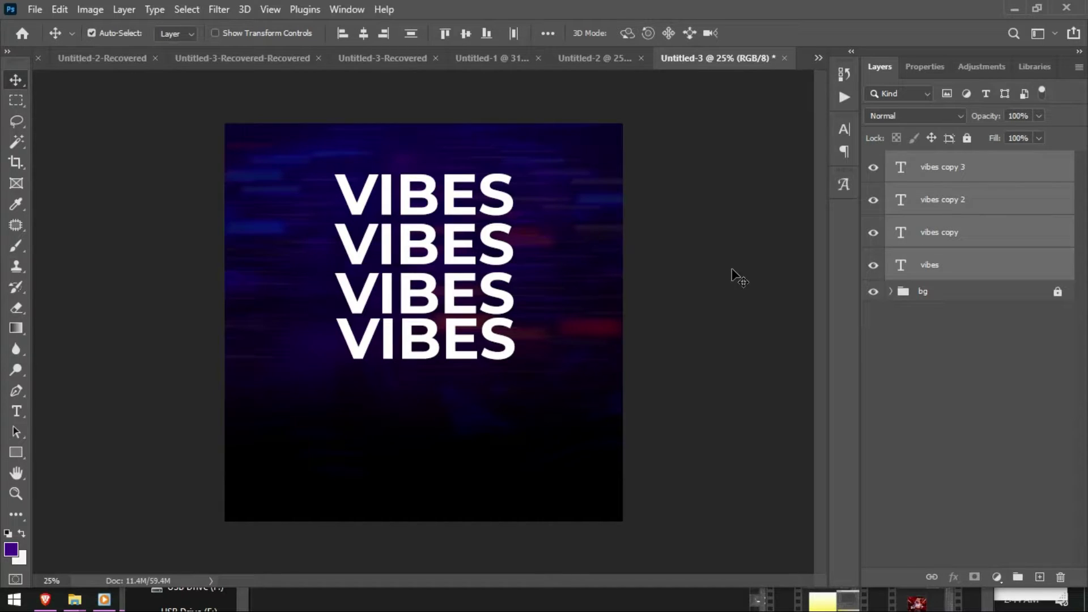
Recolour the second VIBES line dark purple #30017e.
click(731, 267)
click(458, 252)
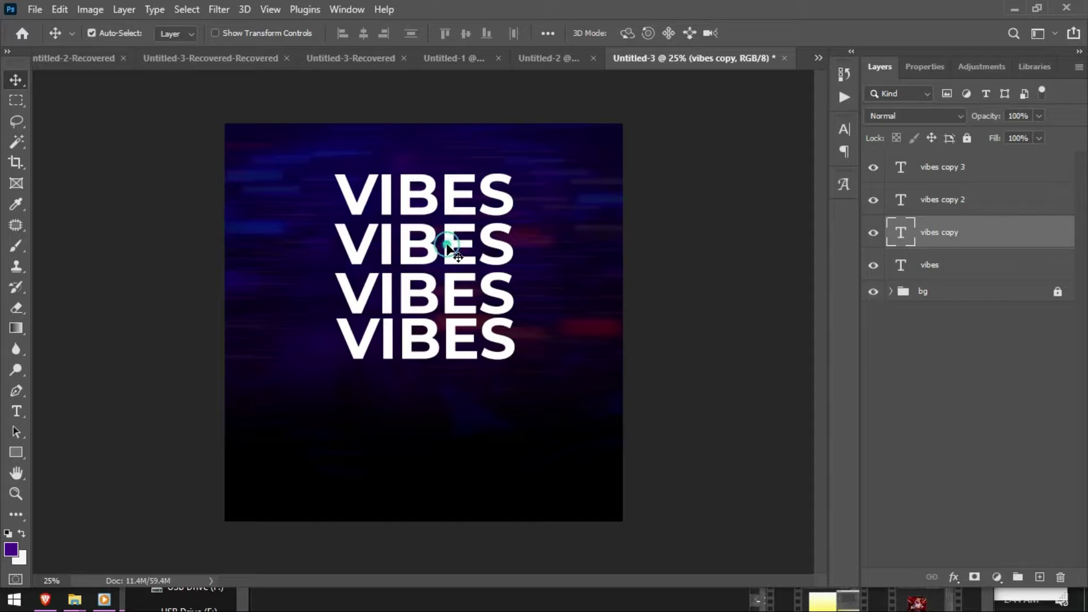
double_click(449, 248)
click(637, 33)
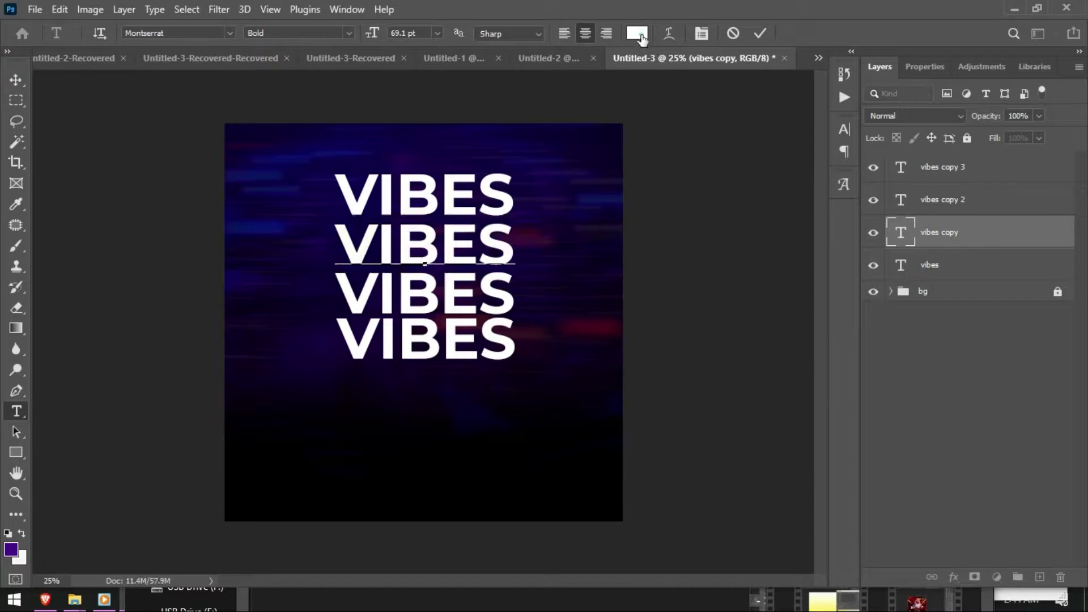
drag(794, 283, 789, 284)
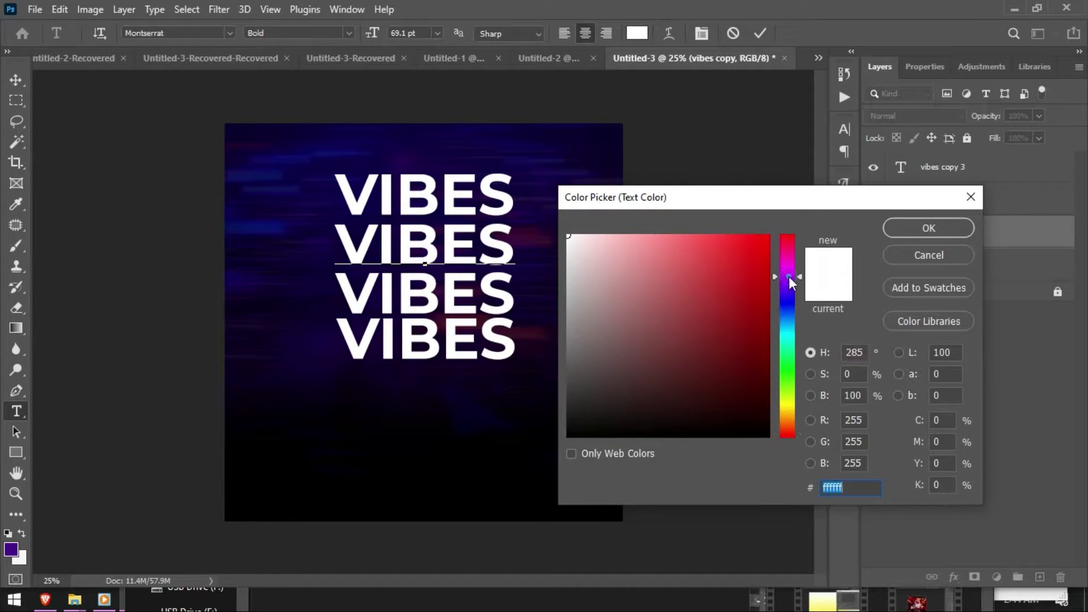
click(758, 318)
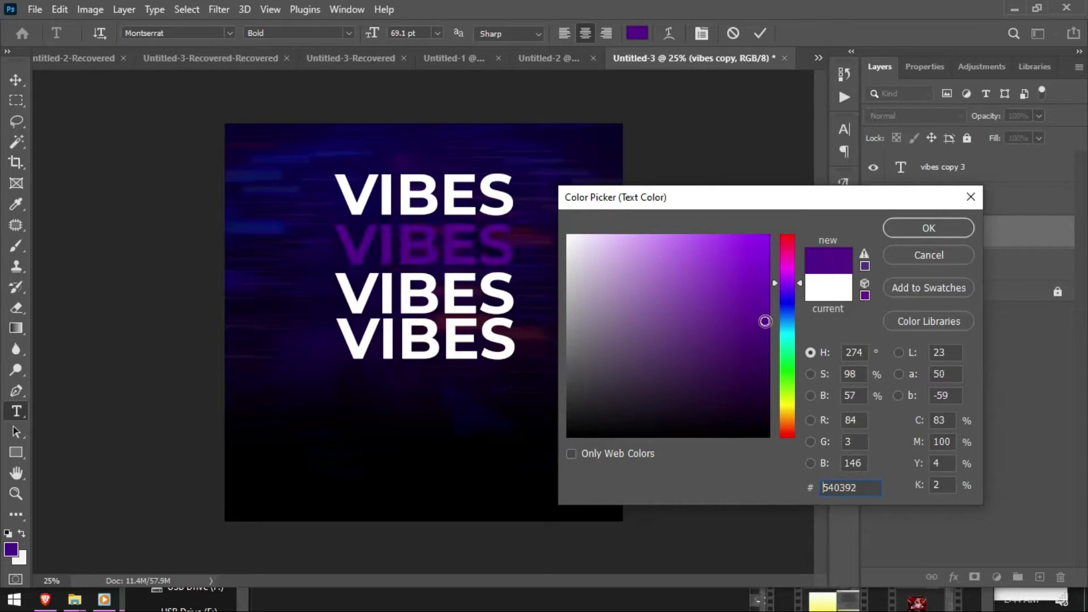
mouse_move(758, 318)
mouse_down()
mouse_move(766, 356)
mouse_move(767, 337)
mouse_up()
drag(786, 287, 787, 289)
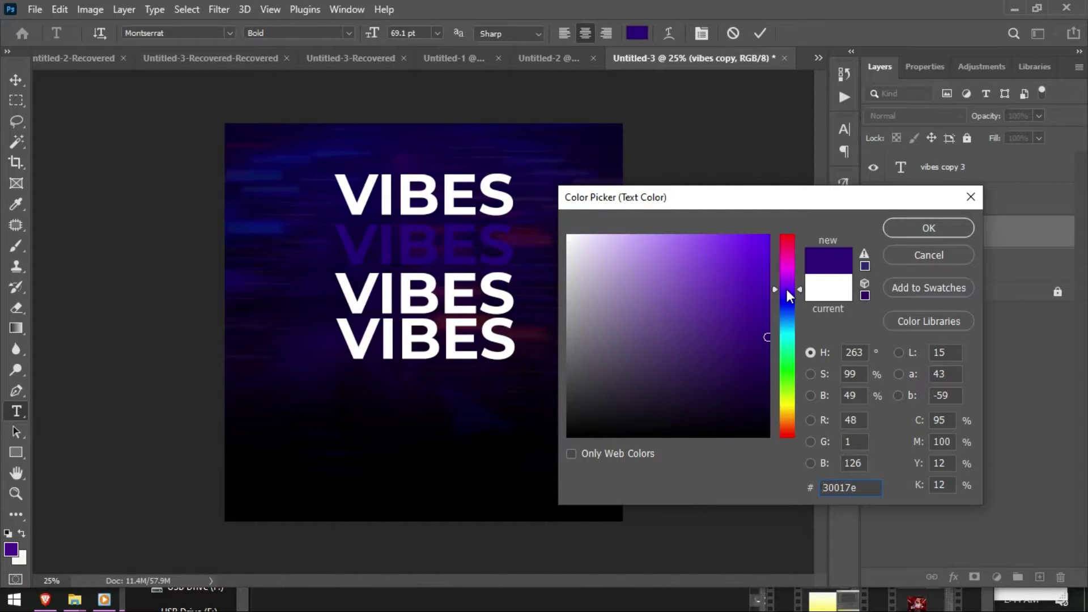
click(947, 229)
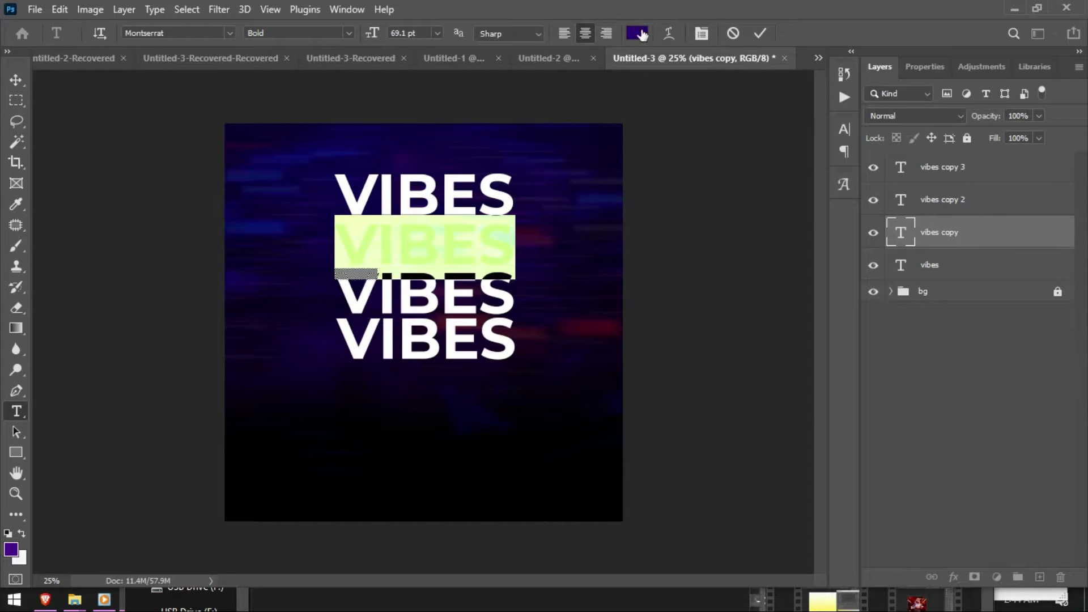
click(641, 34)
key(Escape)
key(ctrl+Return)
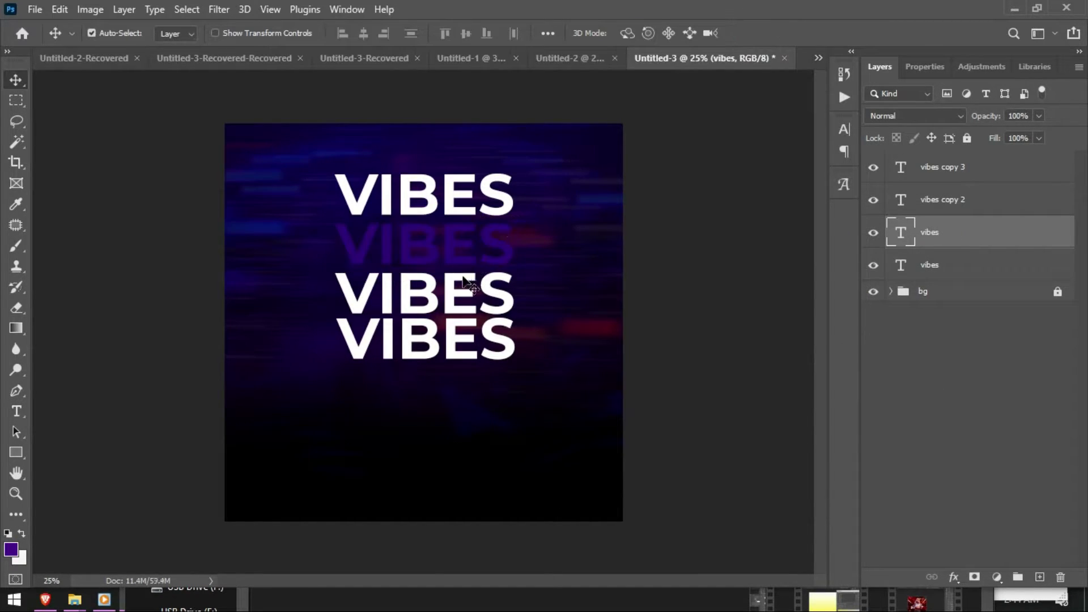
Give the third VIBES line the same dark purple, sampled from the second line.
ctrl+click(461, 278)
double_click(462, 279)
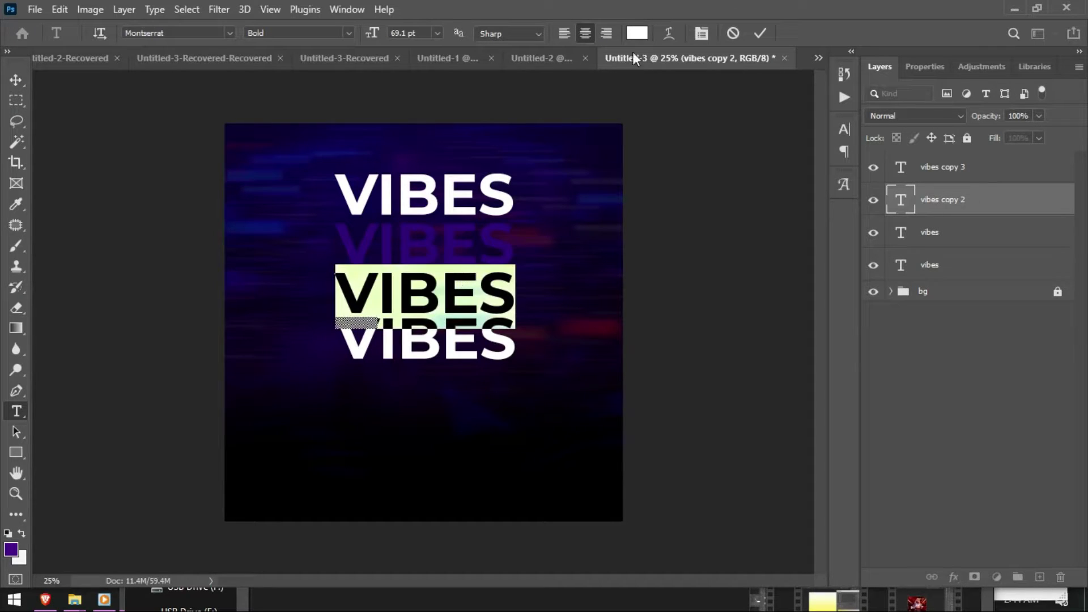
click(636, 32)
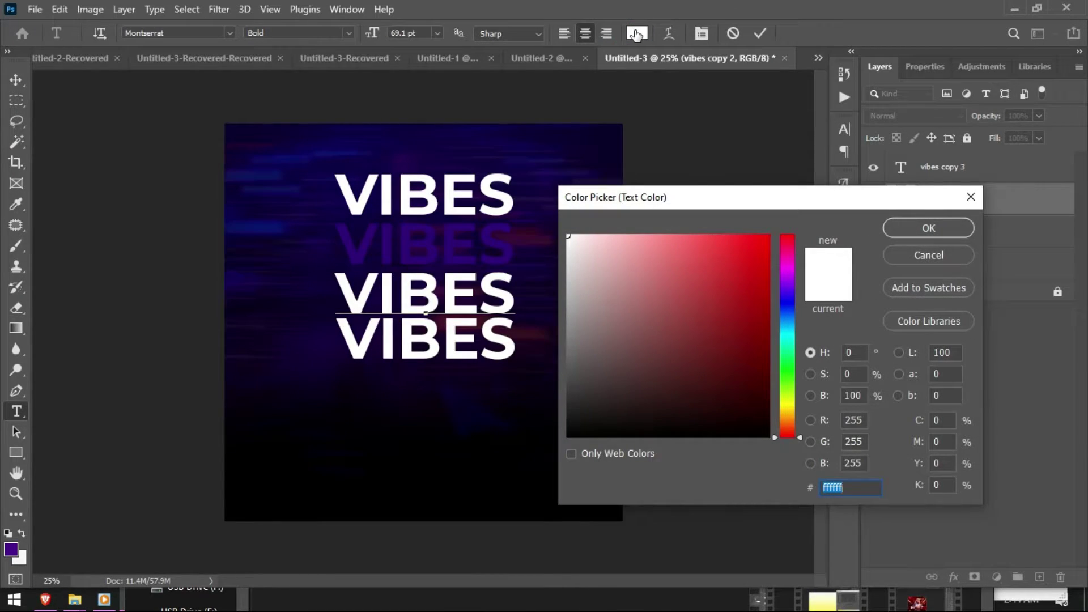
key(BackSpace)
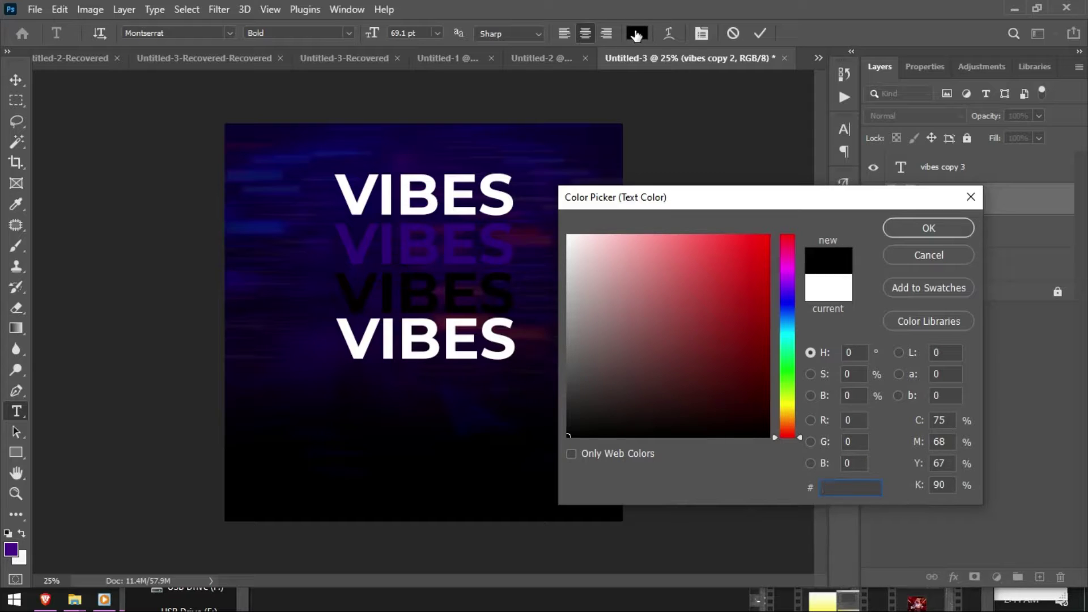
click(451, 244)
click(929, 230)
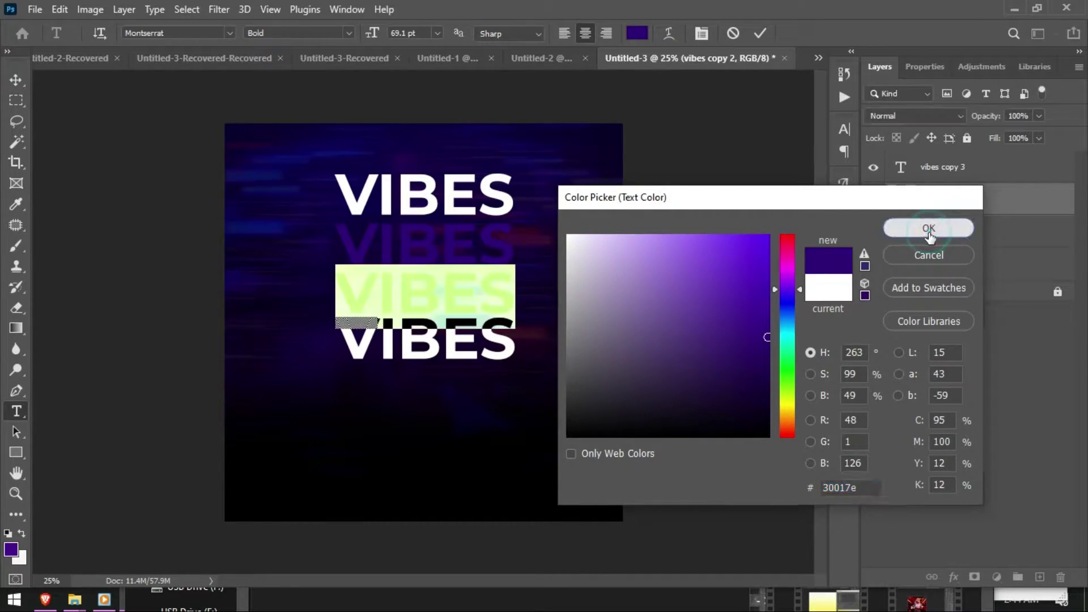
click(760, 33)
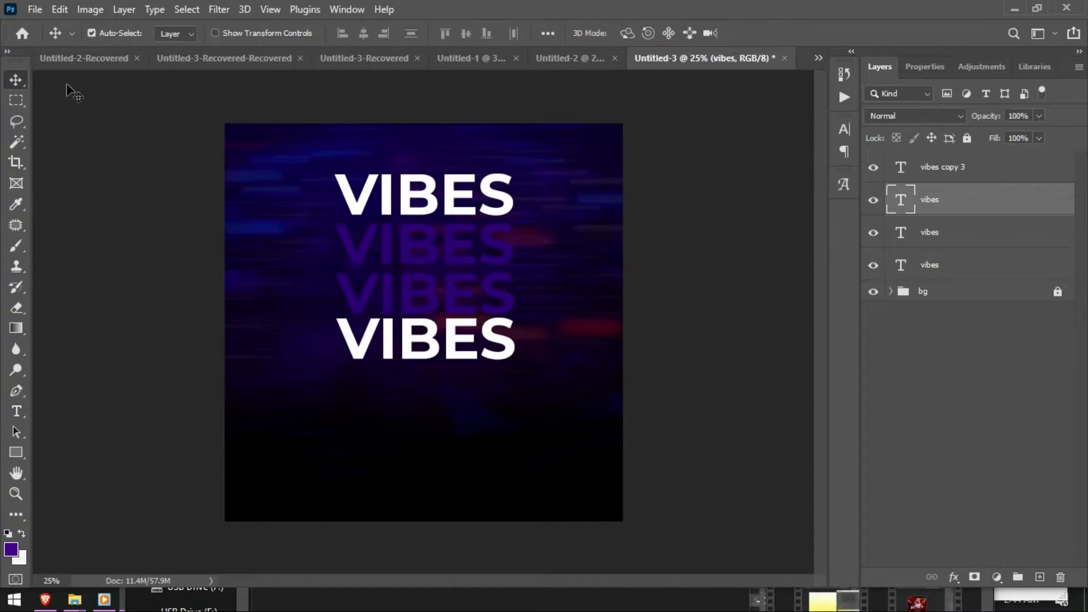
click(16, 79)
drag(474, 404, 453, 153)
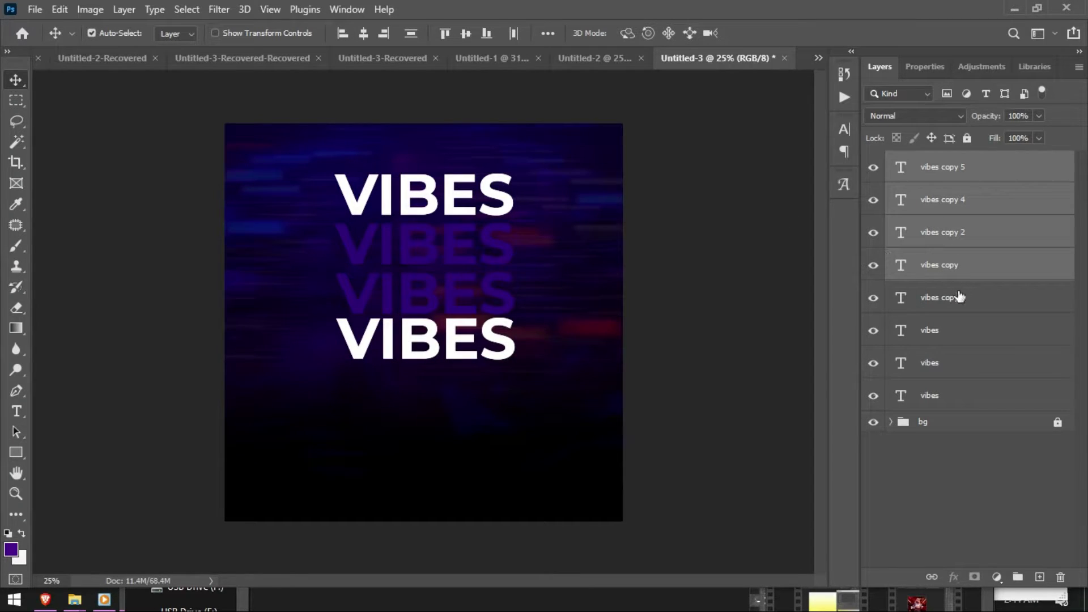
Recolour the middle VIBES copy purple #470295 and commit the text.
click(958, 297)
shift+click(952, 397)
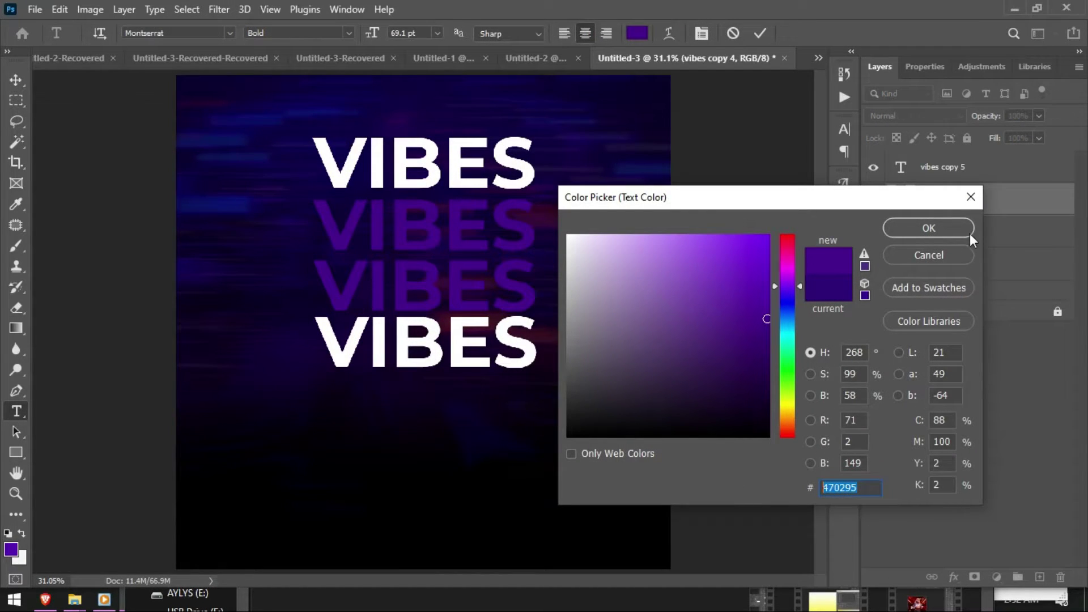
click(952, 228)
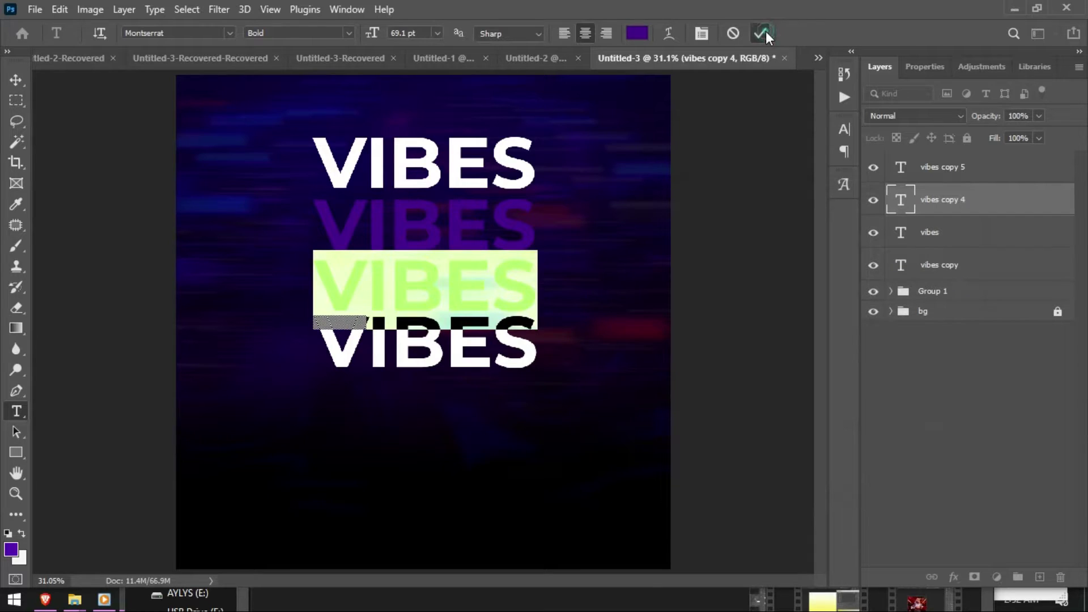
click(766, 31)
click(16, 80)
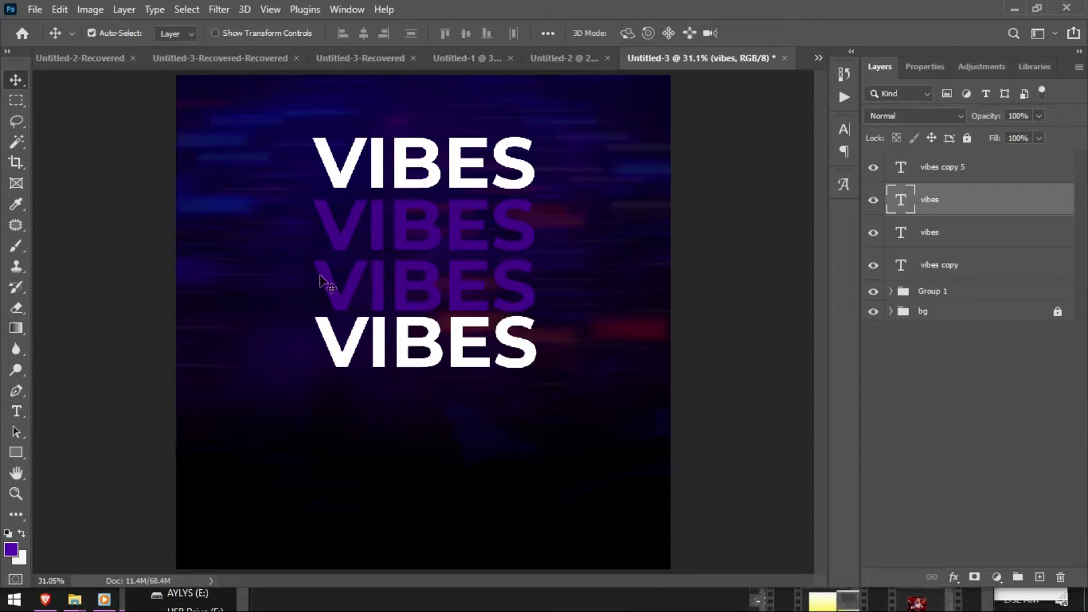
Select the VIBES text layers, then collapse Group 1 and select it.
click(489, 433)
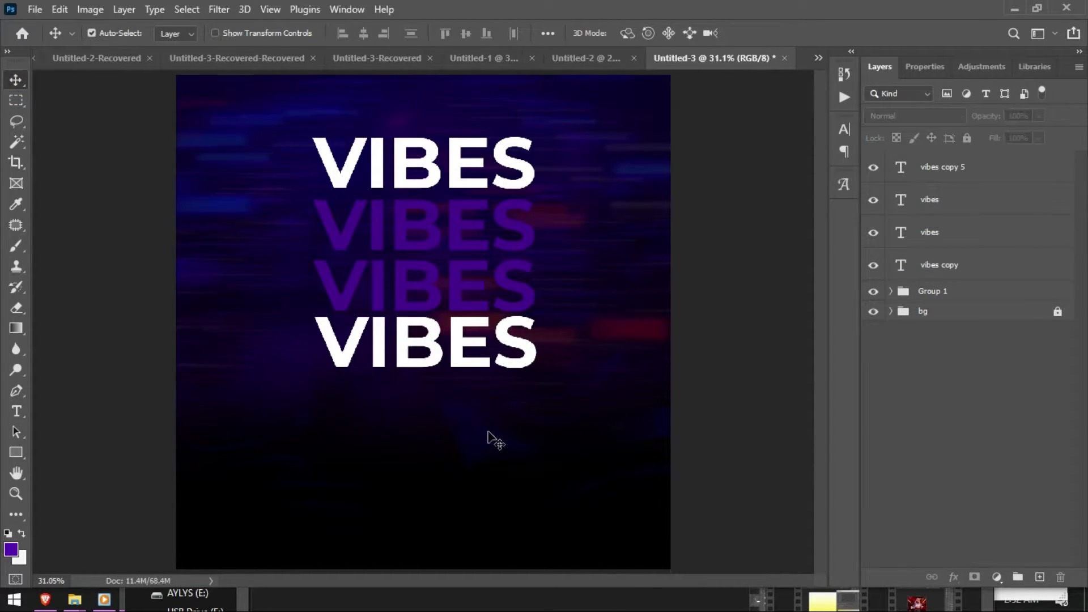
drag(489, 481, 316, 106)
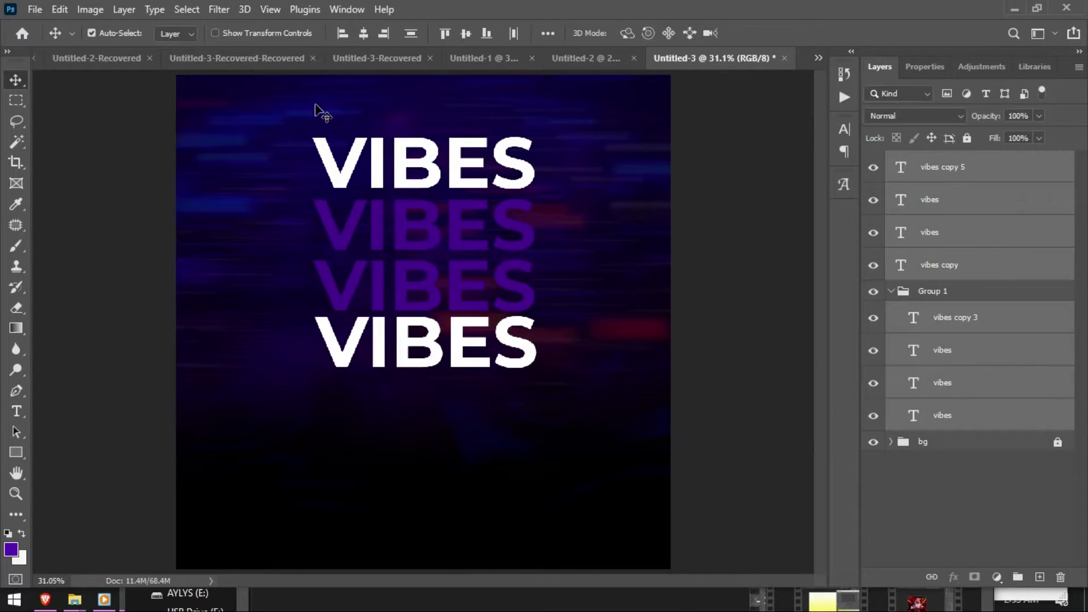
key(ctrl)
drag(486, 416, 374, 145)
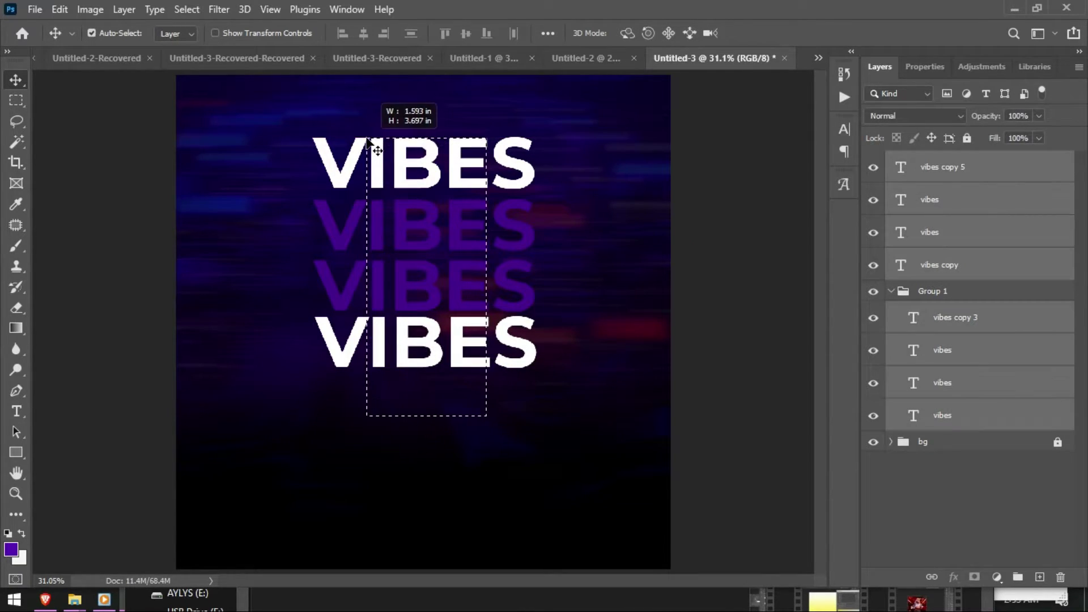
drag(374, 145, 366, 195)
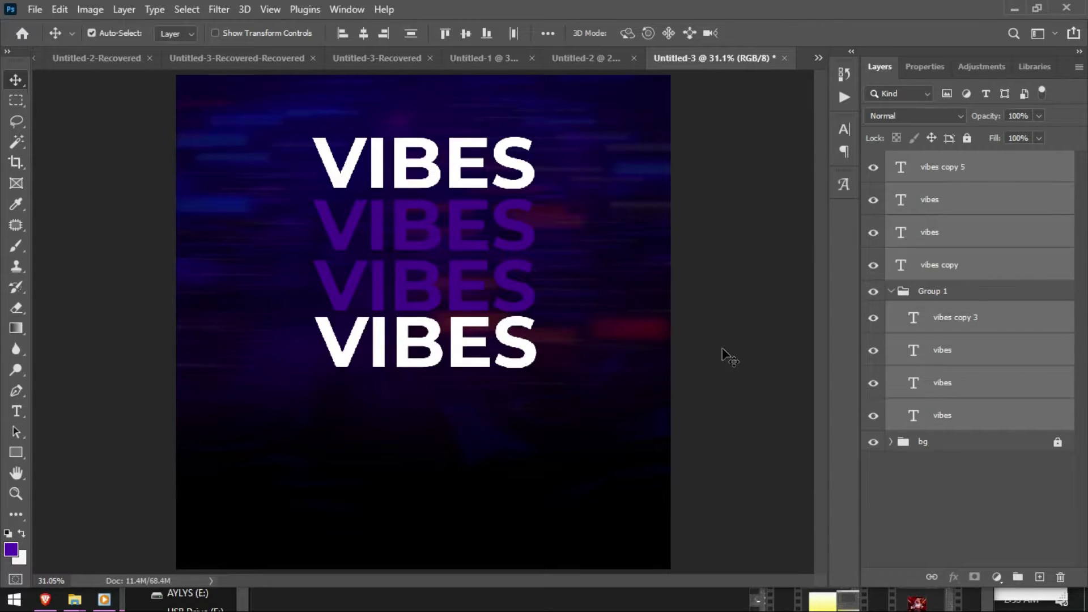
click(726, 394)
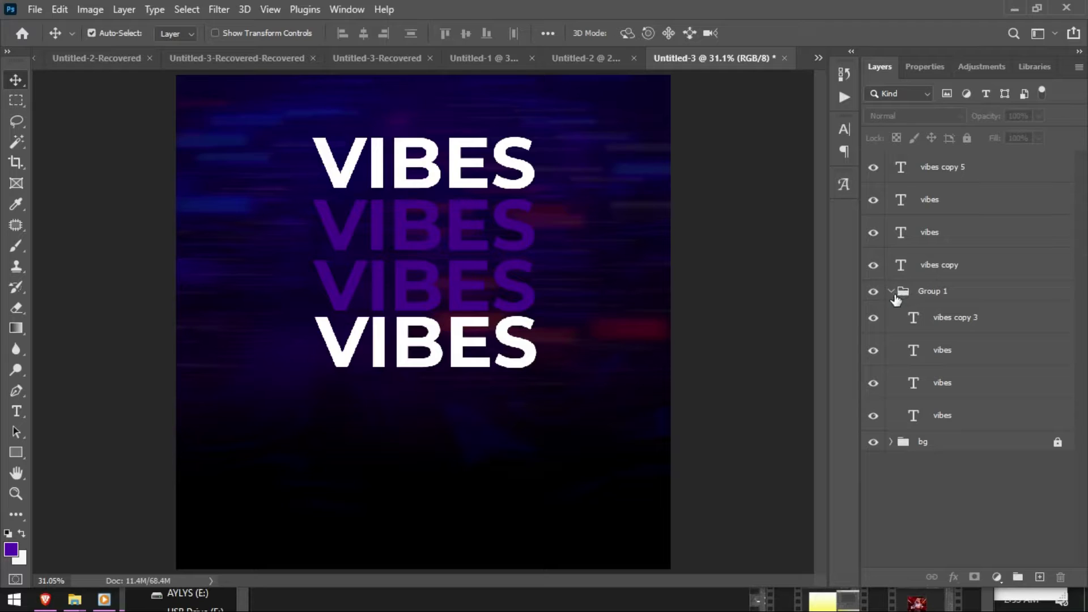
click(891, 291)
click(930, 291)
Make Group 1 a smart object and apply a 0° Motion Blur of 96 pixels.
key(ctrl+alt+shift+s)
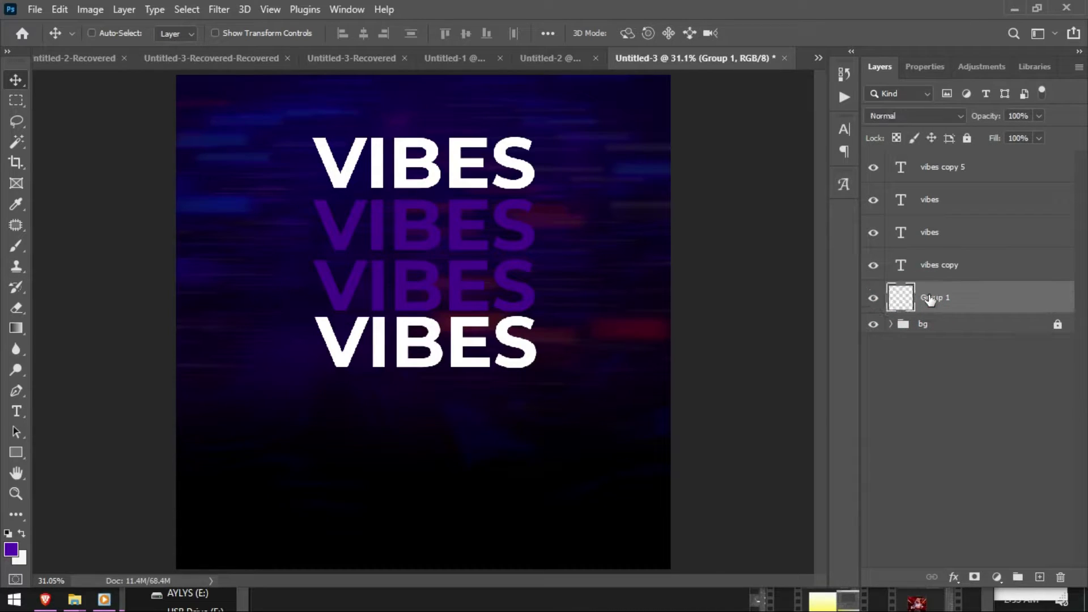
click(218, 11)
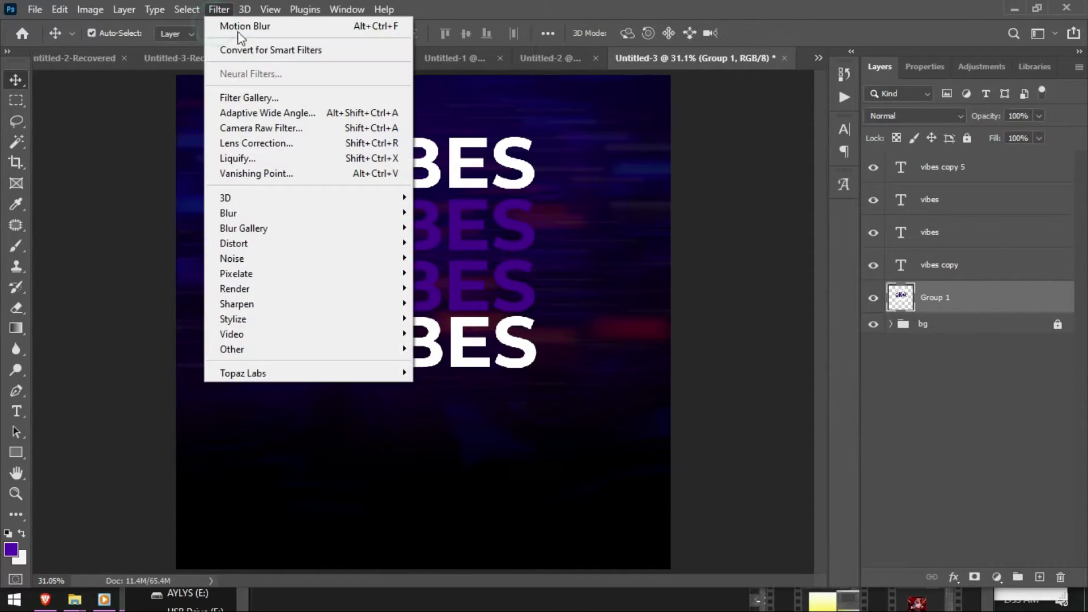
click(249, 22)
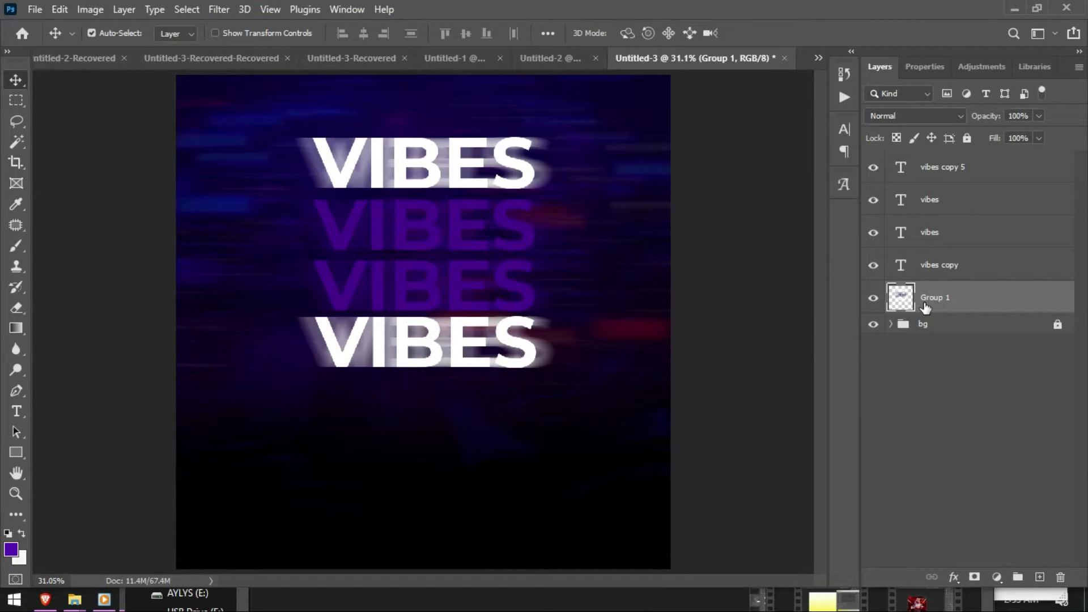
click(219, 9)
mouse_move(228, 213)
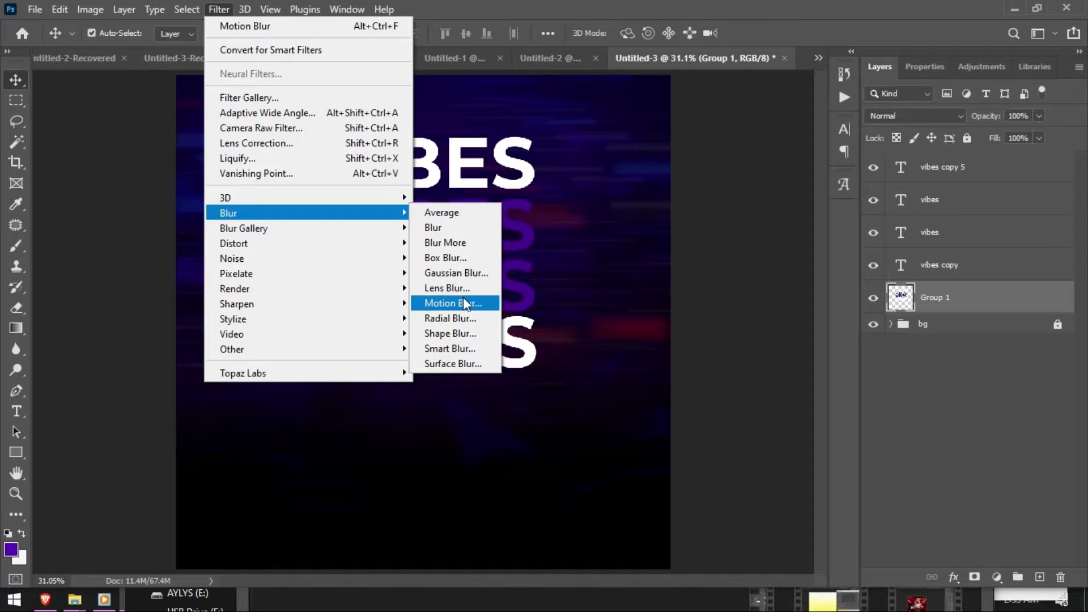
click(464, 303)
drag(729, 395, 711, 394)
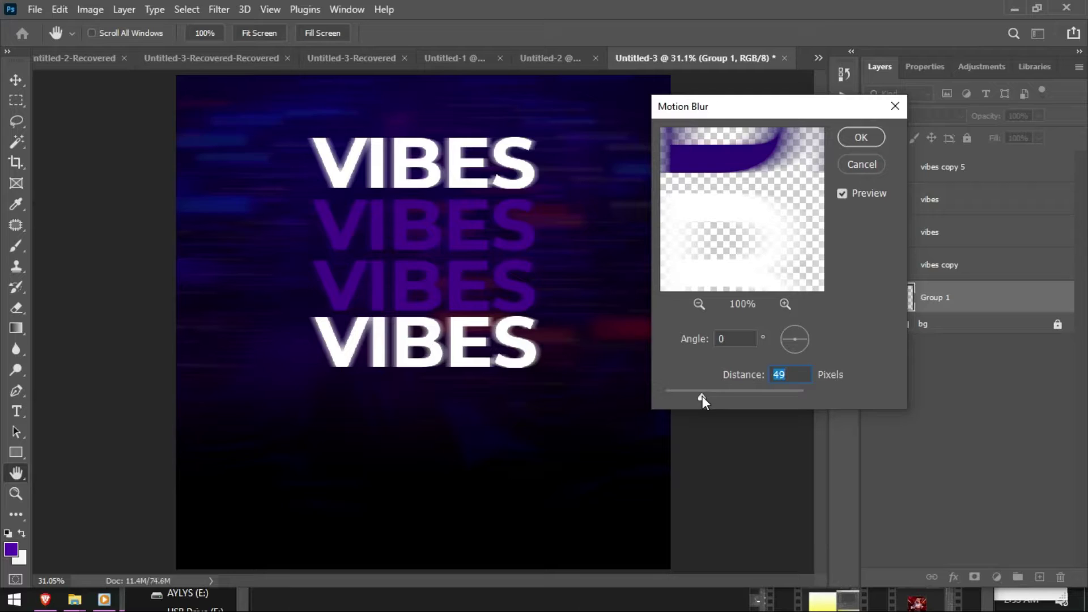
drag(711, 396, 712, 396)
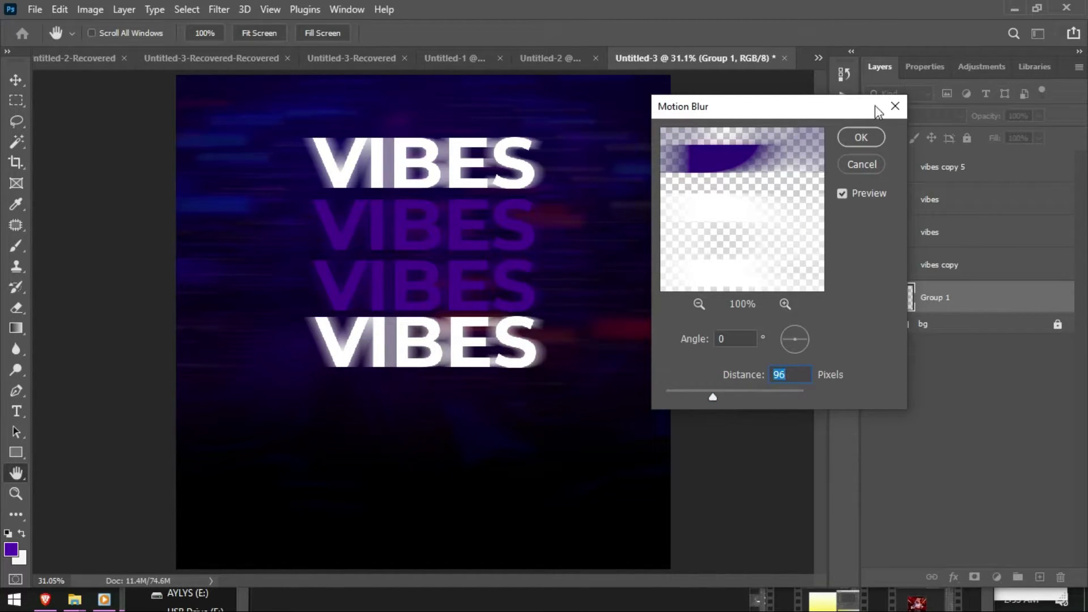
click(861, 137)
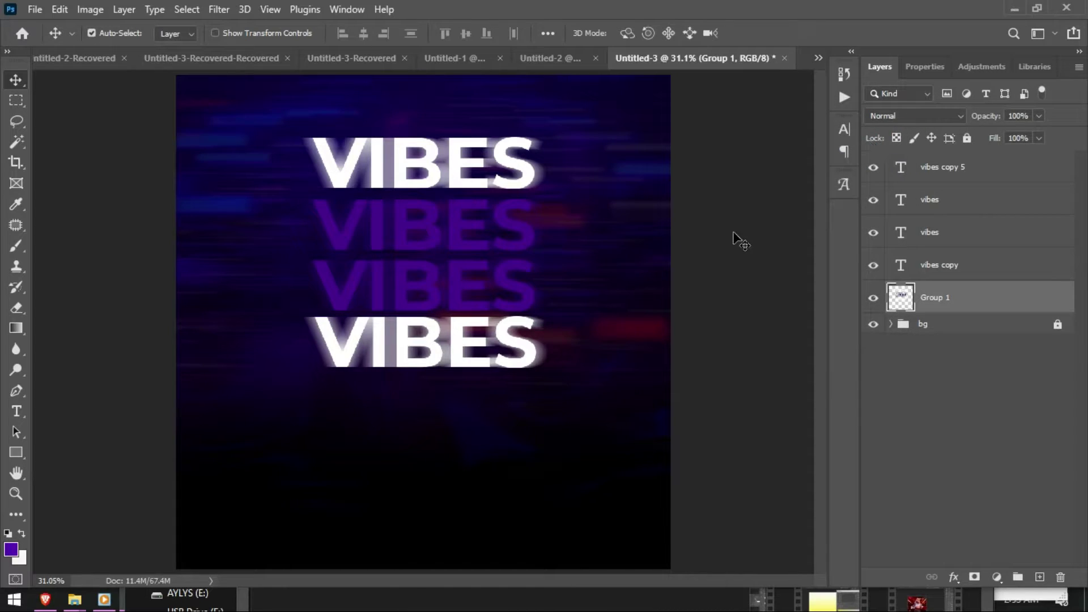
Add white Montserrat Regular 'vibe' text at the canvas top, shrunk to 46 pt.
key(t)
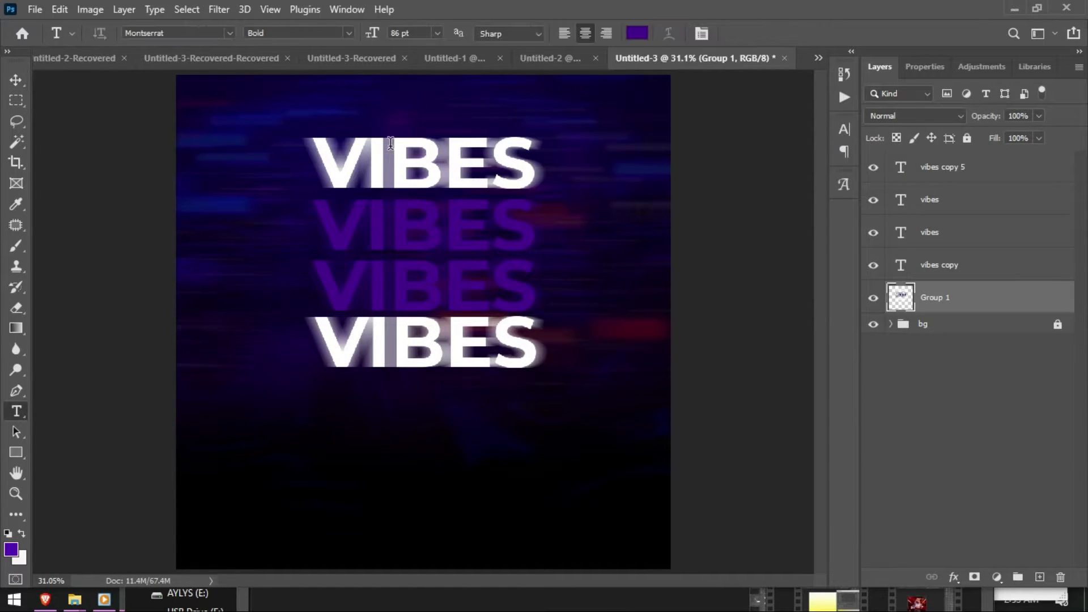
click(382, 113)
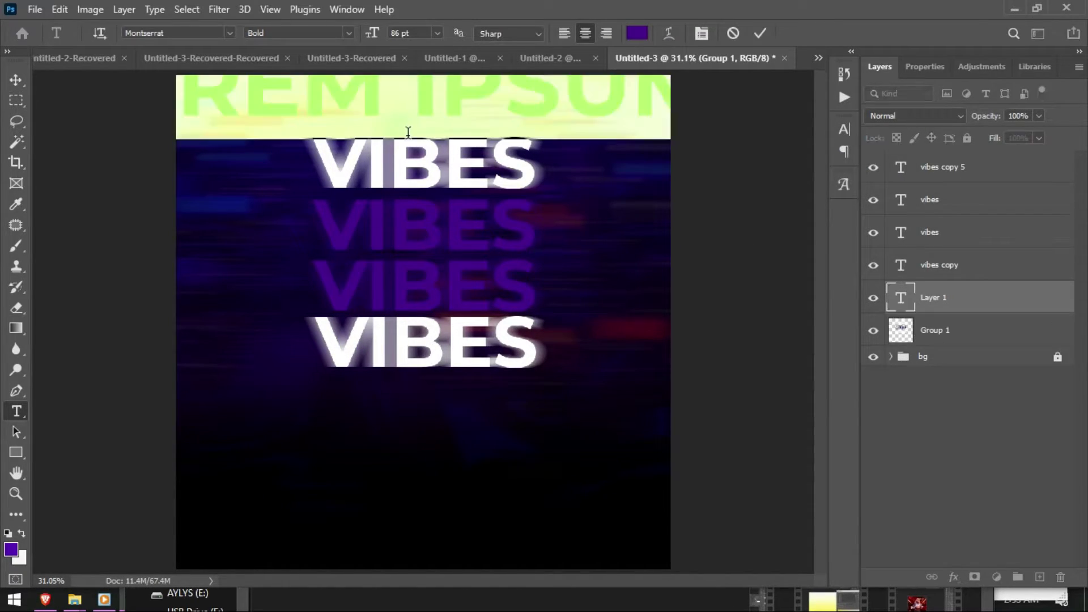
text(vibe)
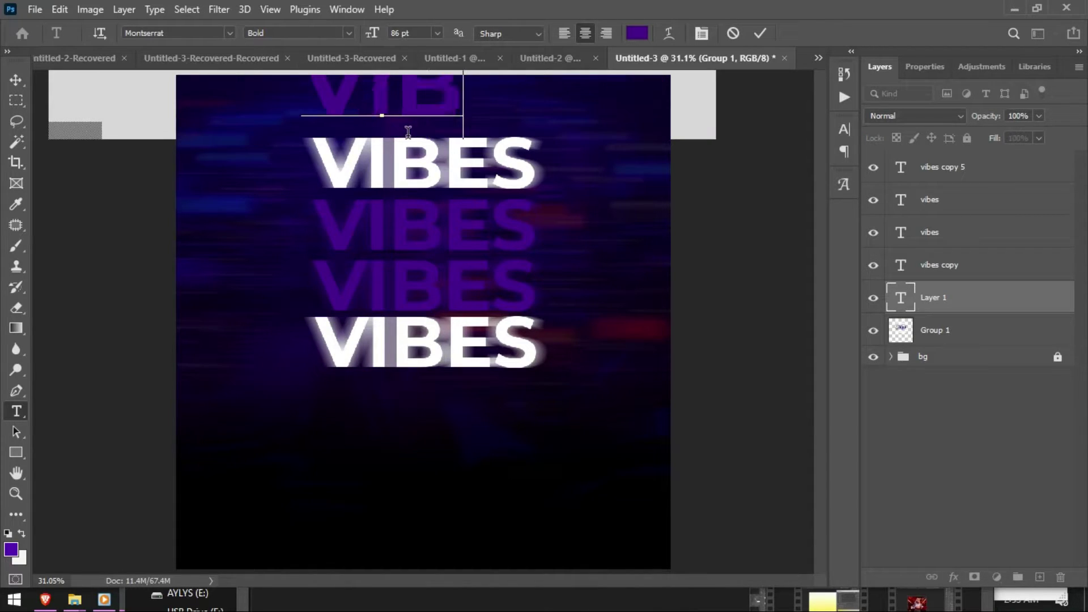
key(ctrl+a)
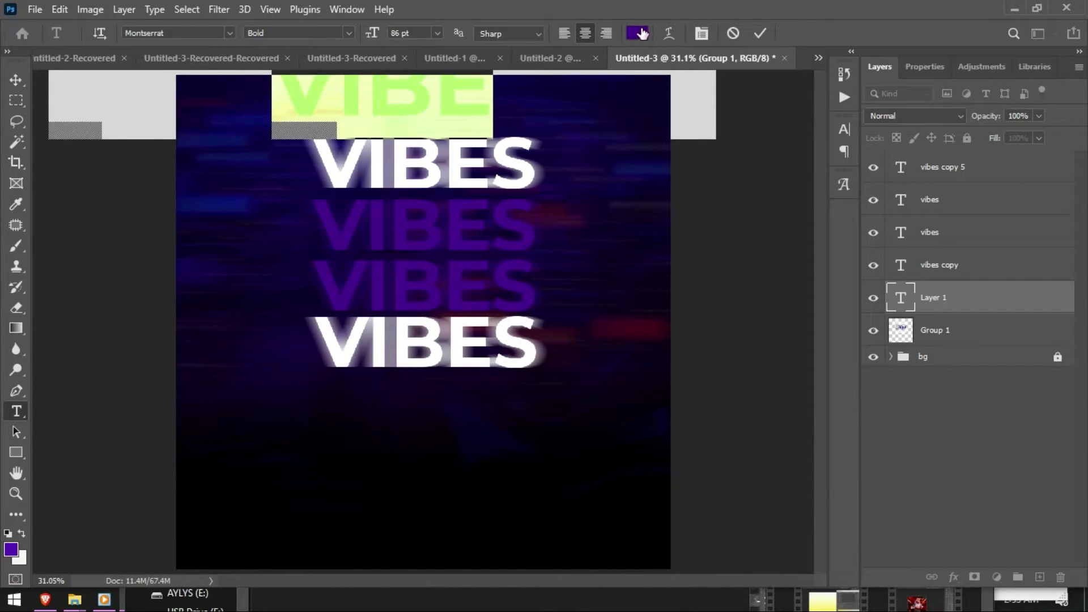
click(637, 33)
drag(584, 243, 569, 235)
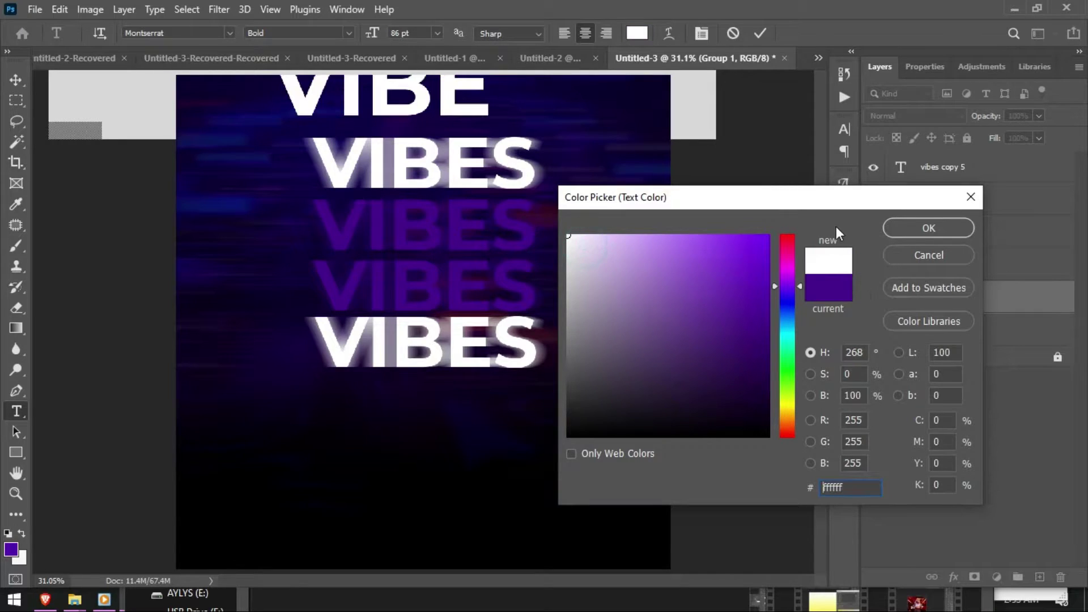
click(917, 230)
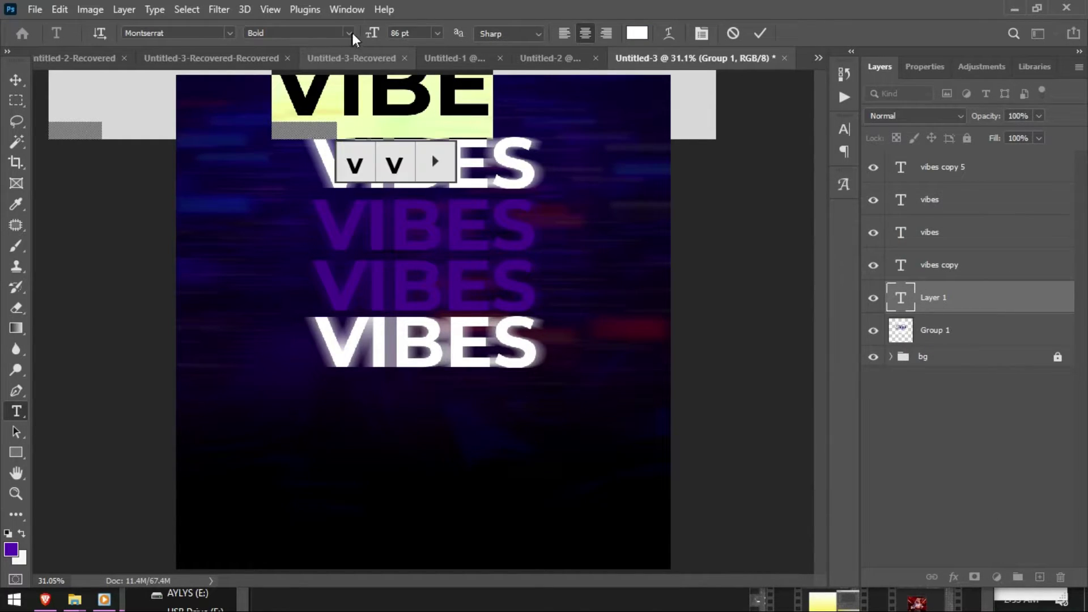
click(351, 33)
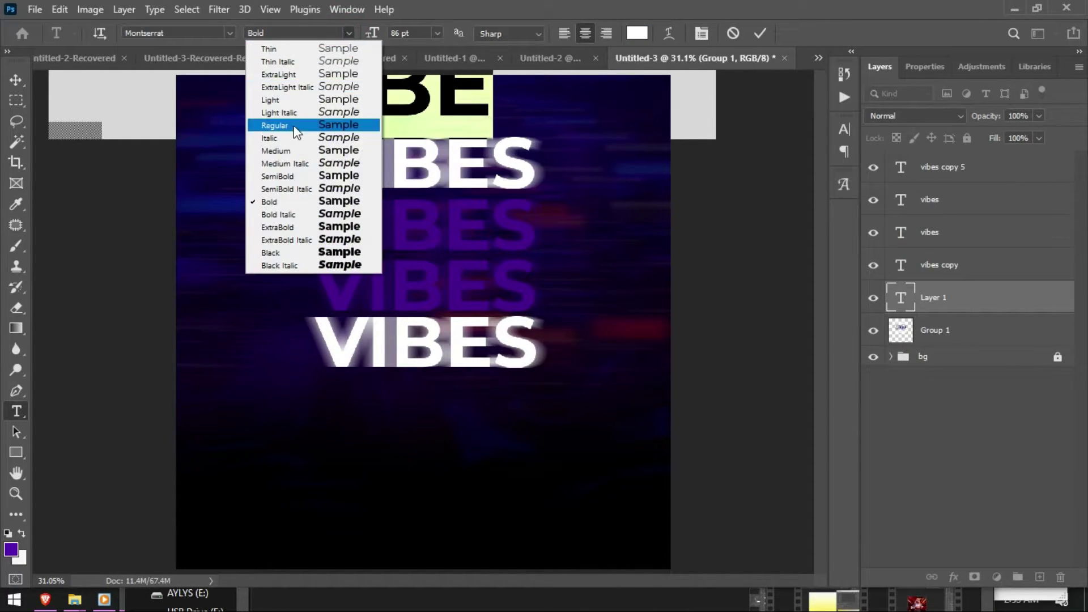
click(291, 128)
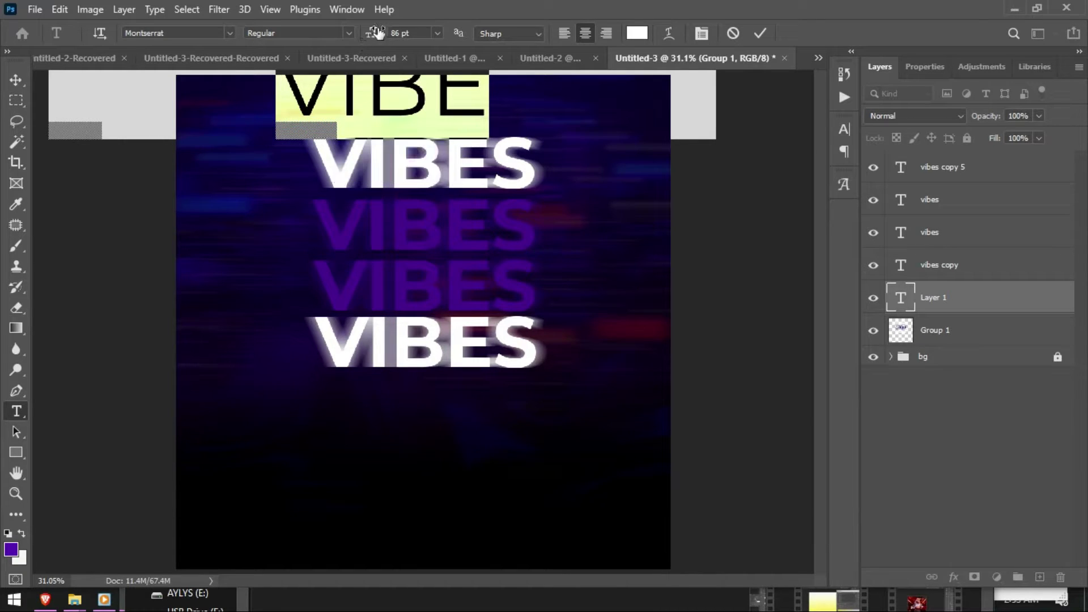
click(372, 33)
drag(373, 32, 329, 52)
Complete the text as 'VIBES ON' and shrink it to 14 pt.
click(402, 107)
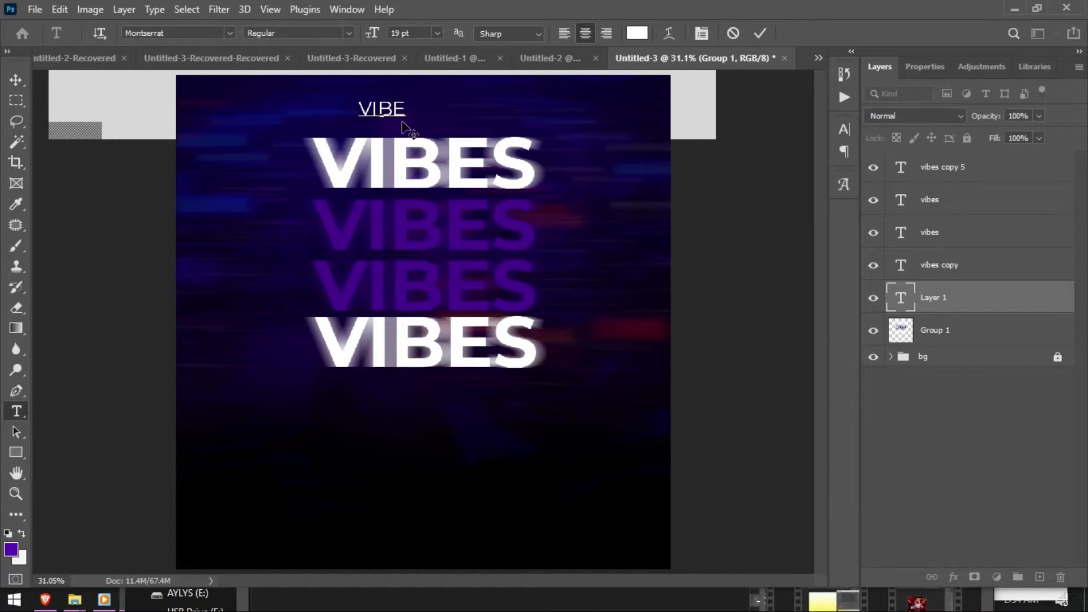
text(S ON)
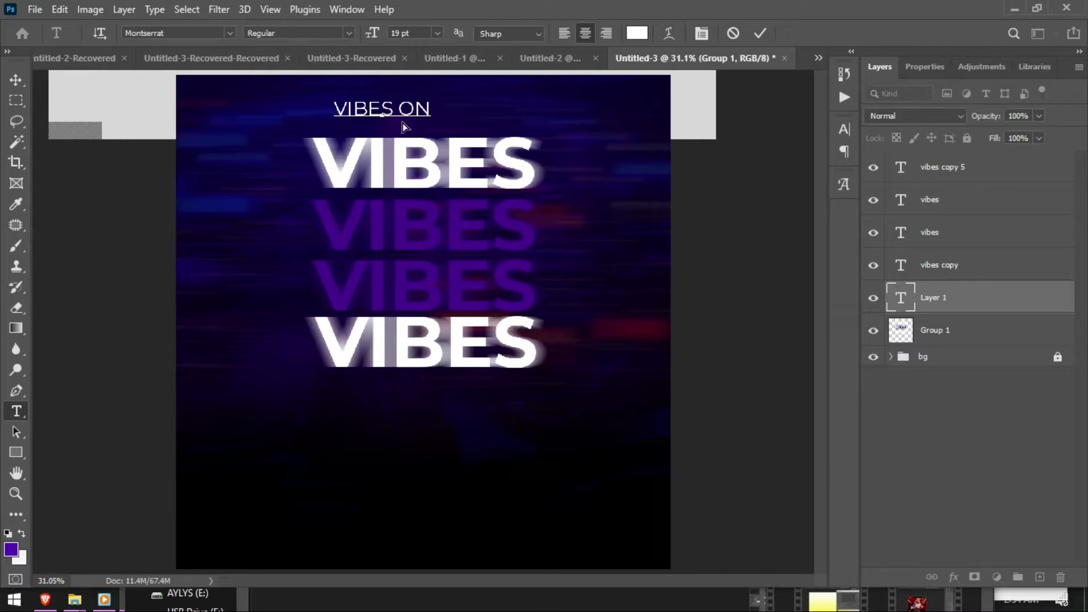
key(ctrl+a)
drag(369, 32, 371, 34)
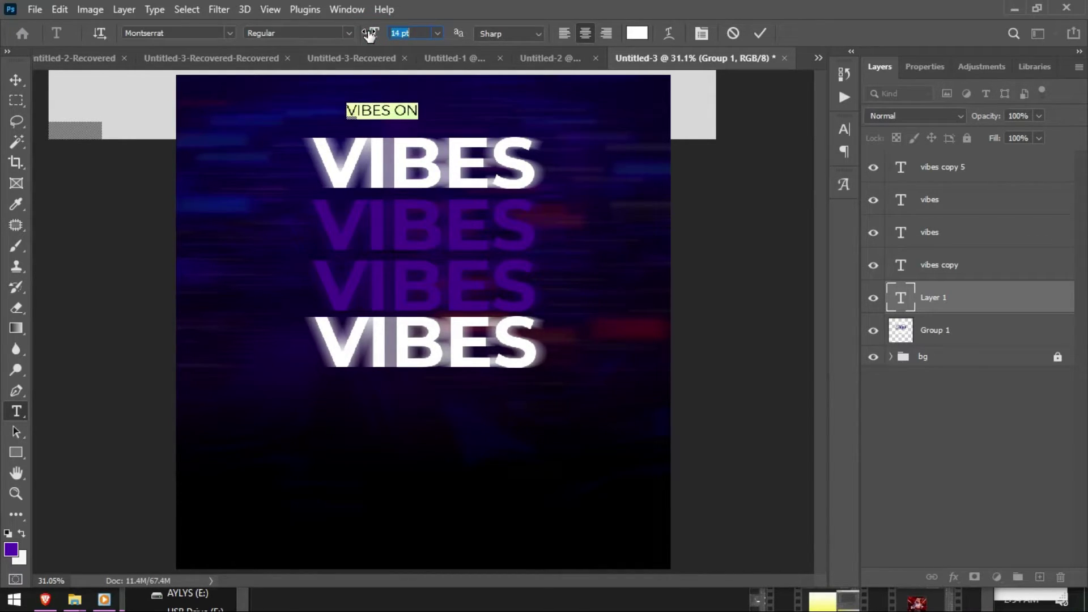
click(7, 82)
click(397, 113)
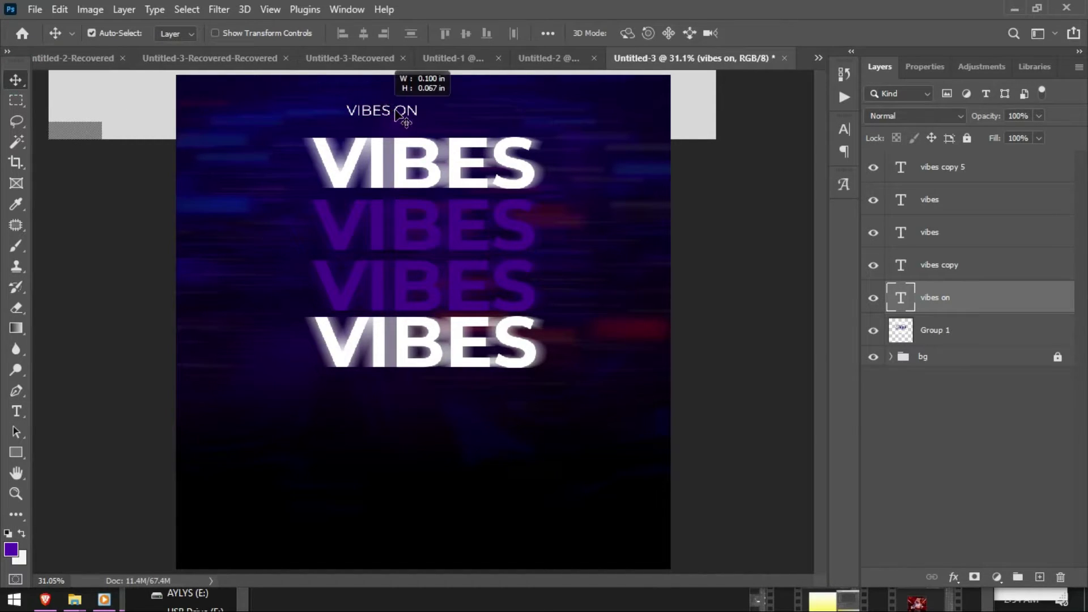
Centre VIBES ON horizontally over the VIBES stack and move it down toward it.
mouse_move(403, 113)
mouse_down()
mouse_move(428, 114)
mouse_move(461, 390)
mouse_up()
click(401, 96)
click(363, 33)
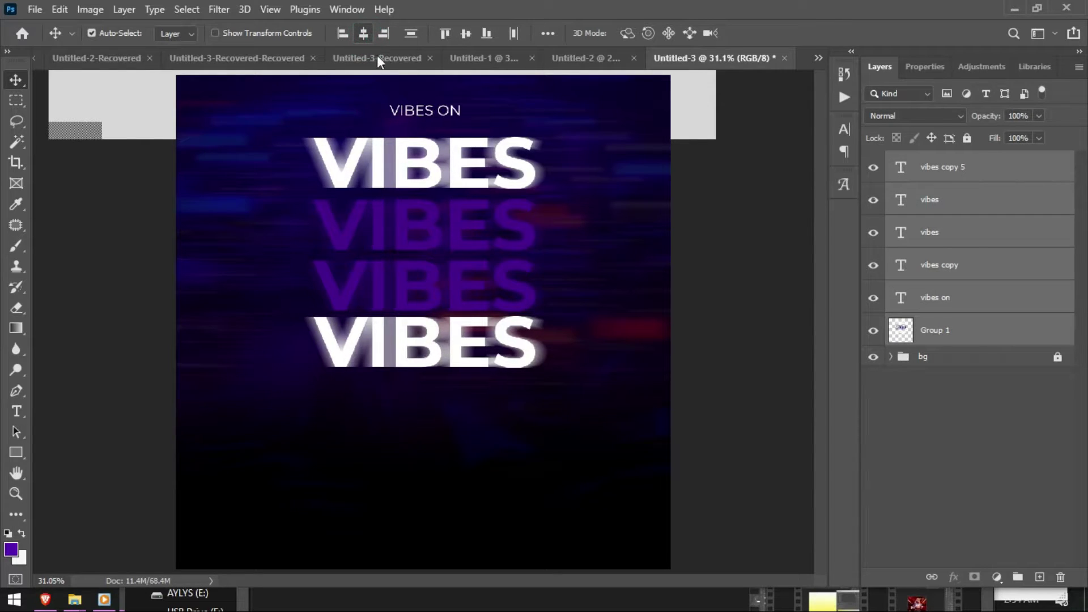
click(532, 128)
drag(448, 108, 445, 135)
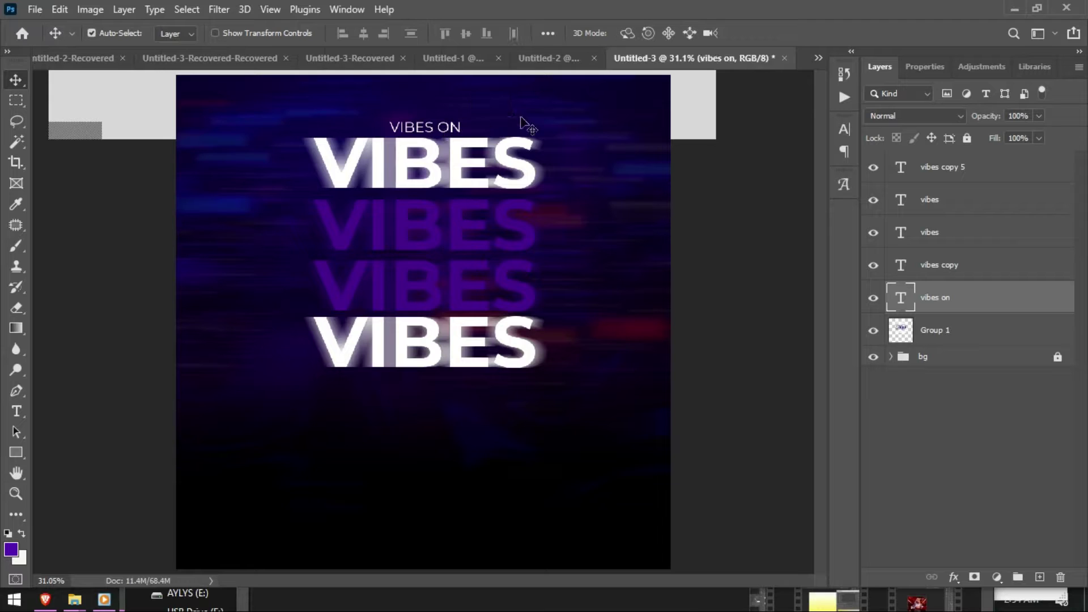
Enlarge VIBES ON to 16 pt and nudge it up just above the top VIBES.
double_click(438, 128)
click(411, 33)
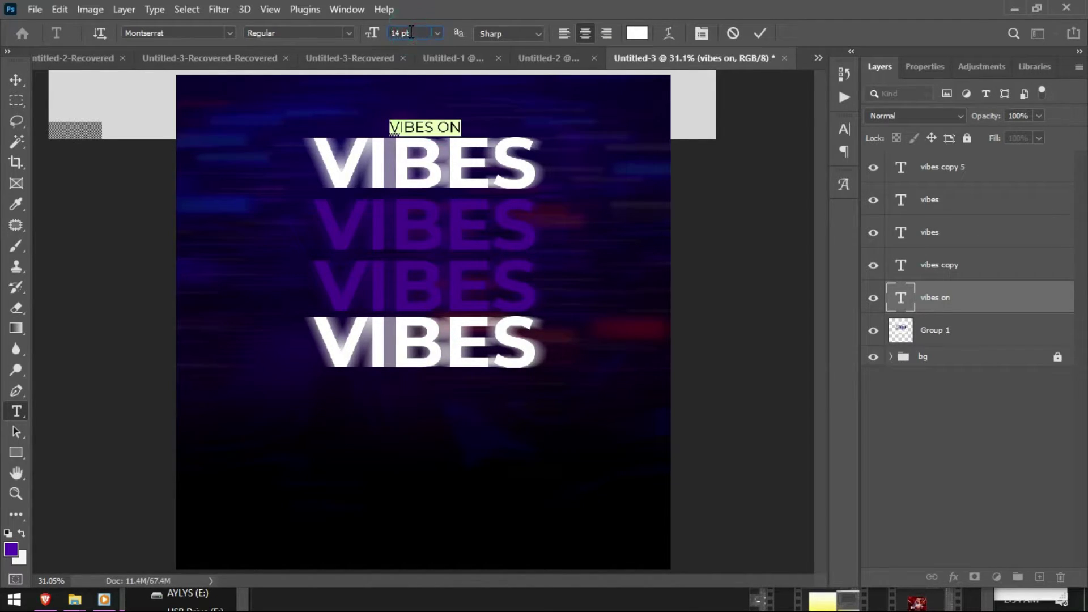
key(Up)
key(Up)
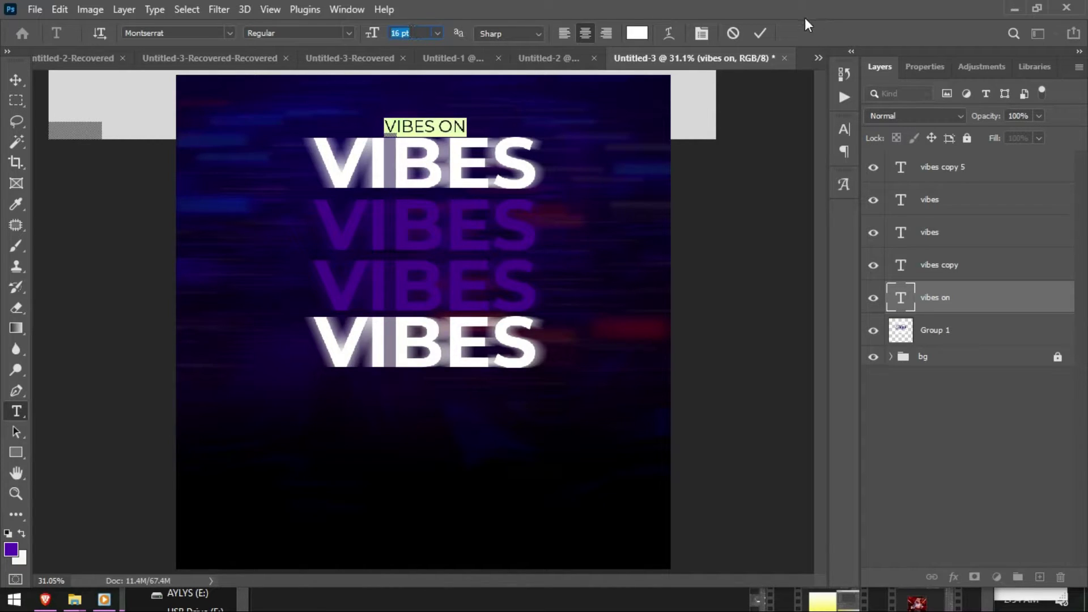
key(ctrl+Return)
key(v)
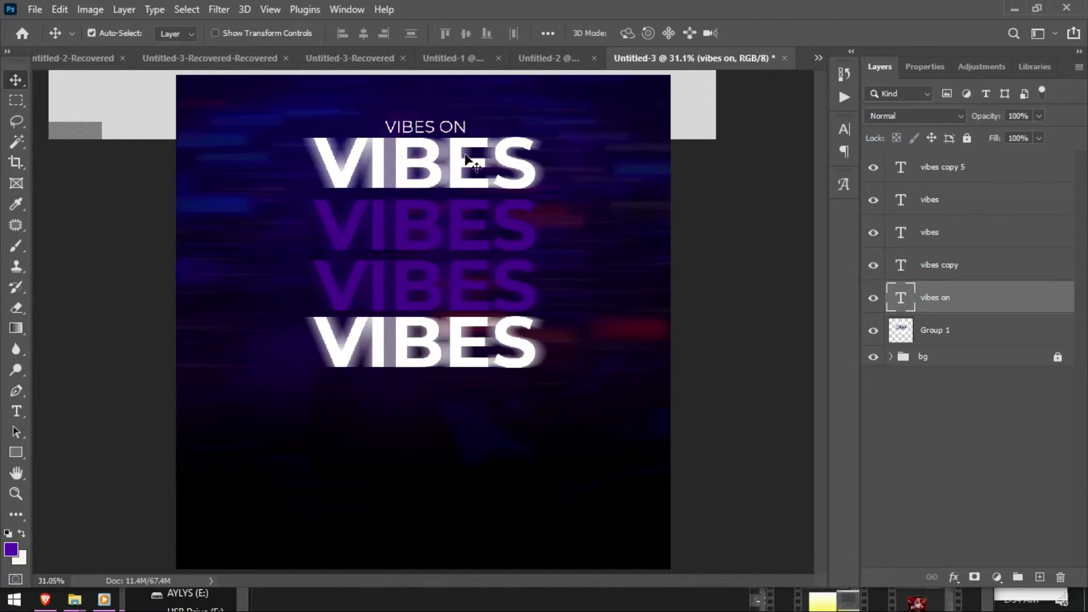
drag(449, 134, 448, 128)
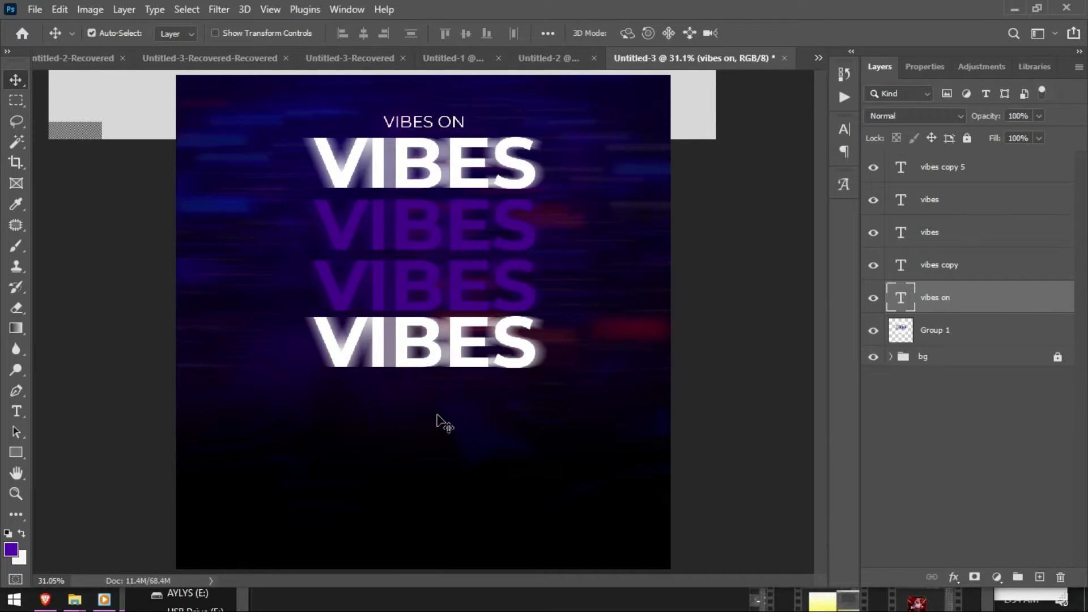
drag(437, 416, 323, 99)
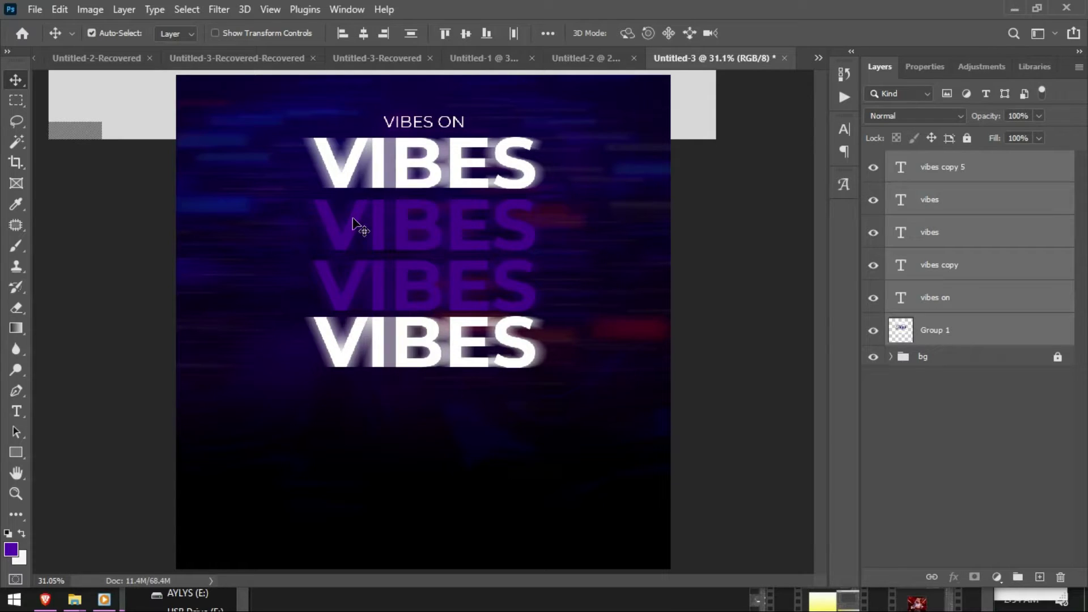
Group the VIBES layers as Group 2, duplicate it, hide the original and merge the copy.
key(ctrl+g)
key(ctrl+j)
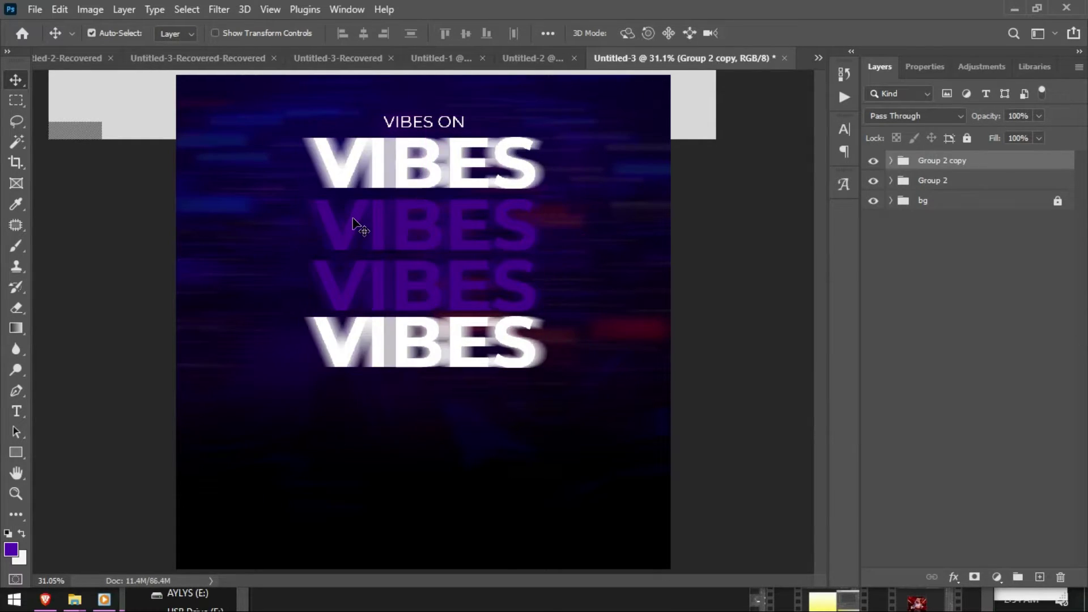
click(874, 182)
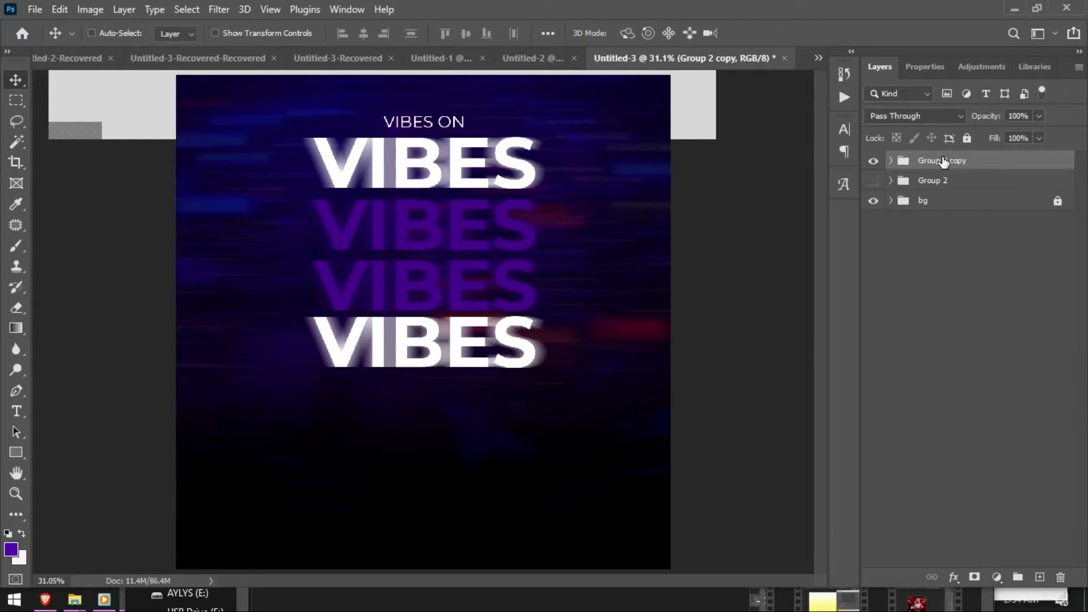
key(ctrl+e)
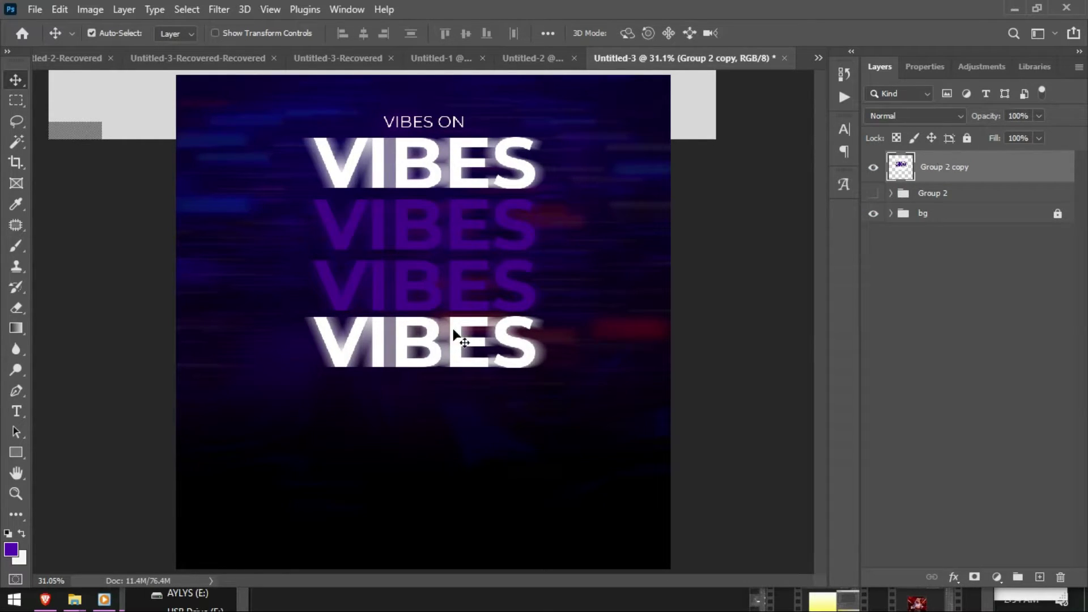
drag(429, 425, 381, 105)
Skew the merged VIBES block about 7.7° so it rises to the right.
key(ctrl+t)
right_click(427, 153)
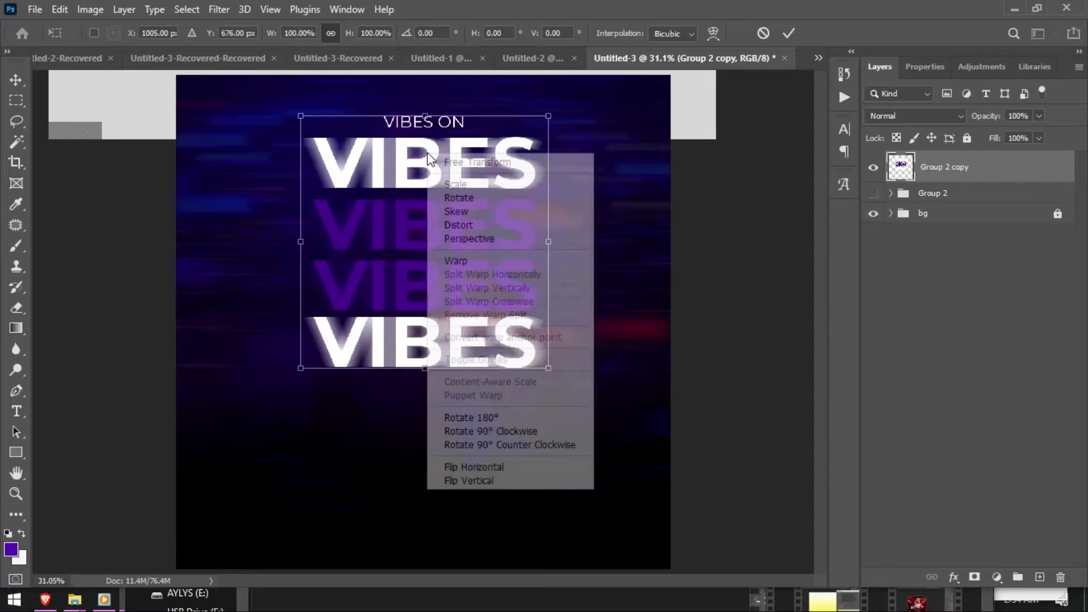
click(499, 211)
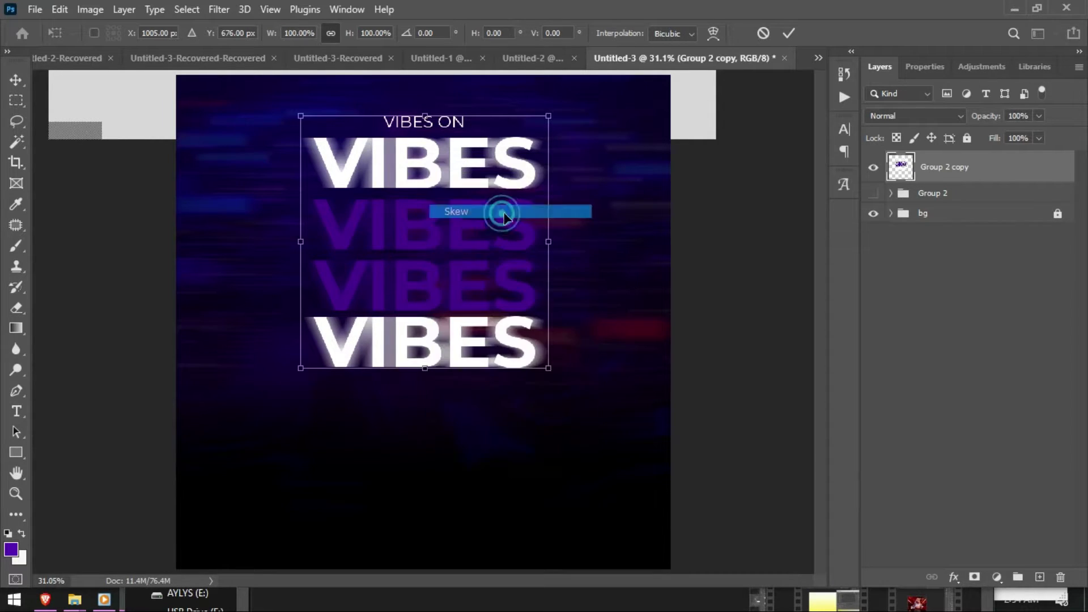
drag(548, 244, 556, 209)
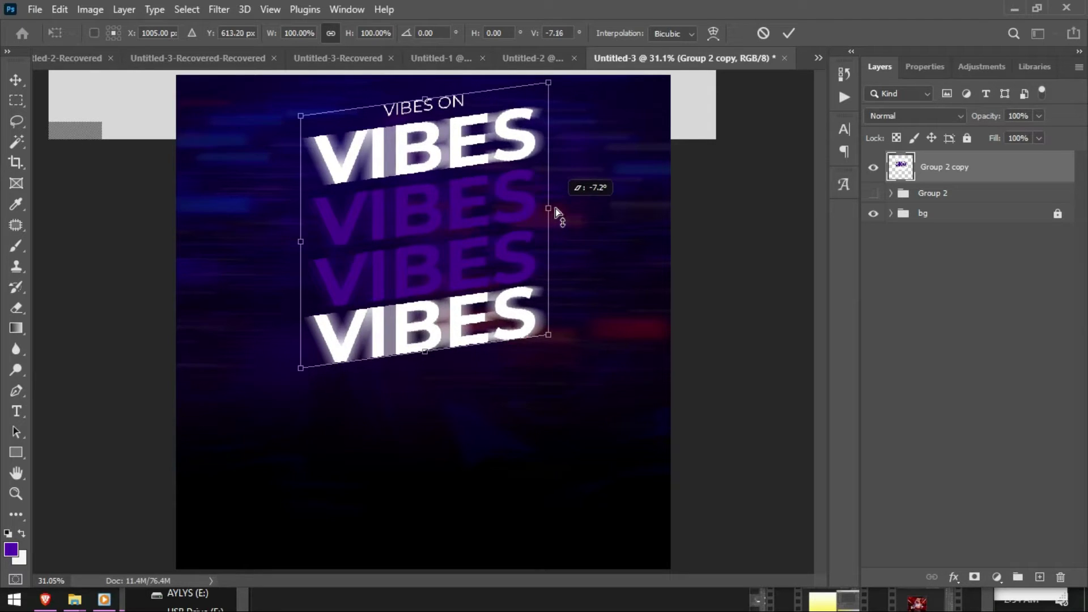
click(788, 33)
Enlarge the VIBES block slightly, to roughly 102–103%.
key(ctrl+t)
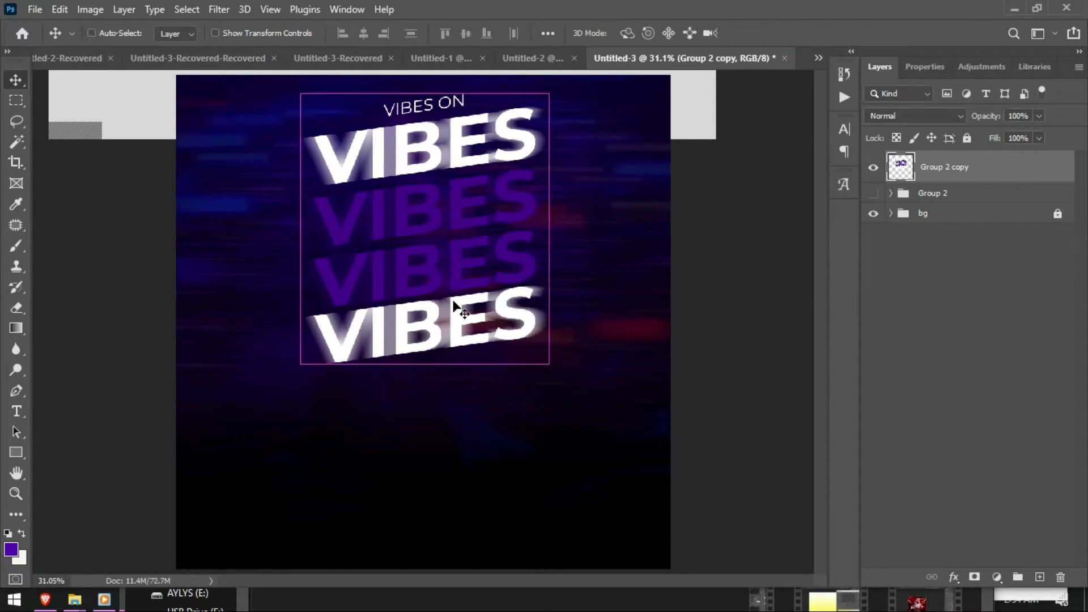
drag(427, 363, 425, 372)
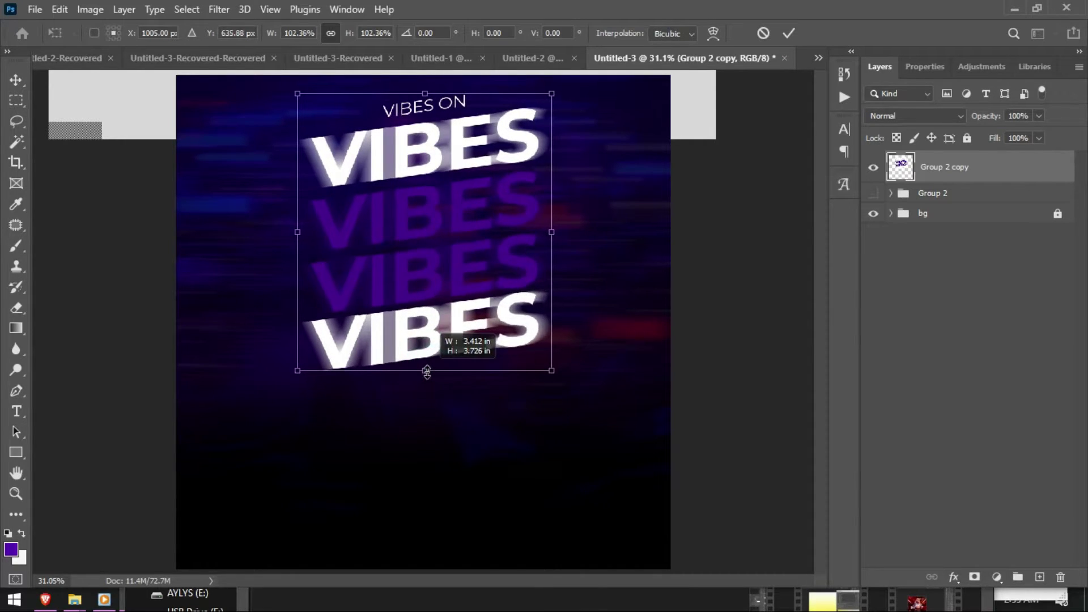
click(788, 34)
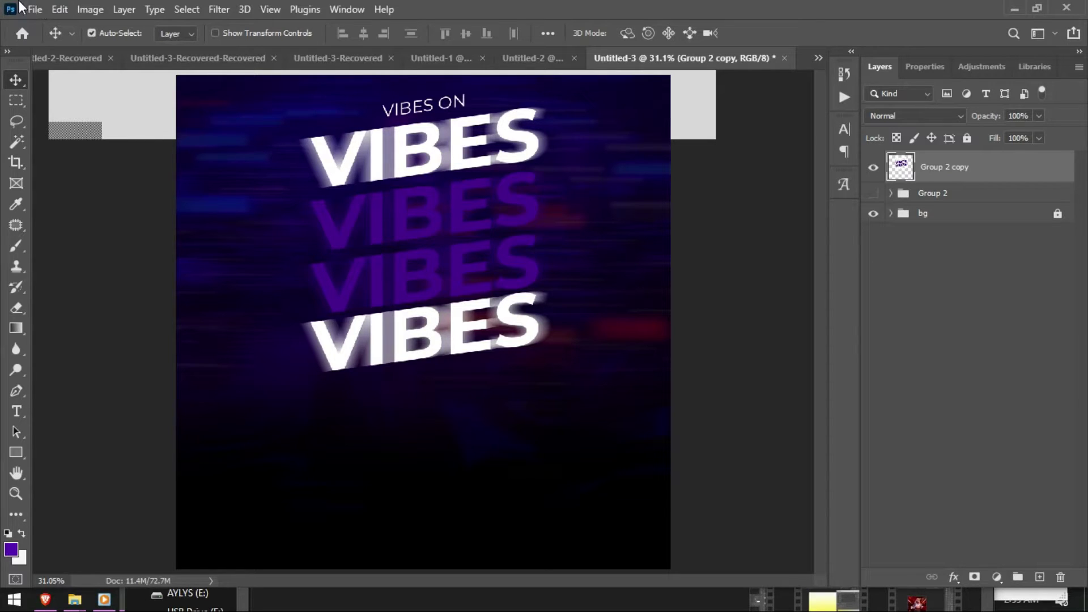
Place the pngwing.com gorilla-with-boombox image into the poster as an embedded file.
click(34, 10)
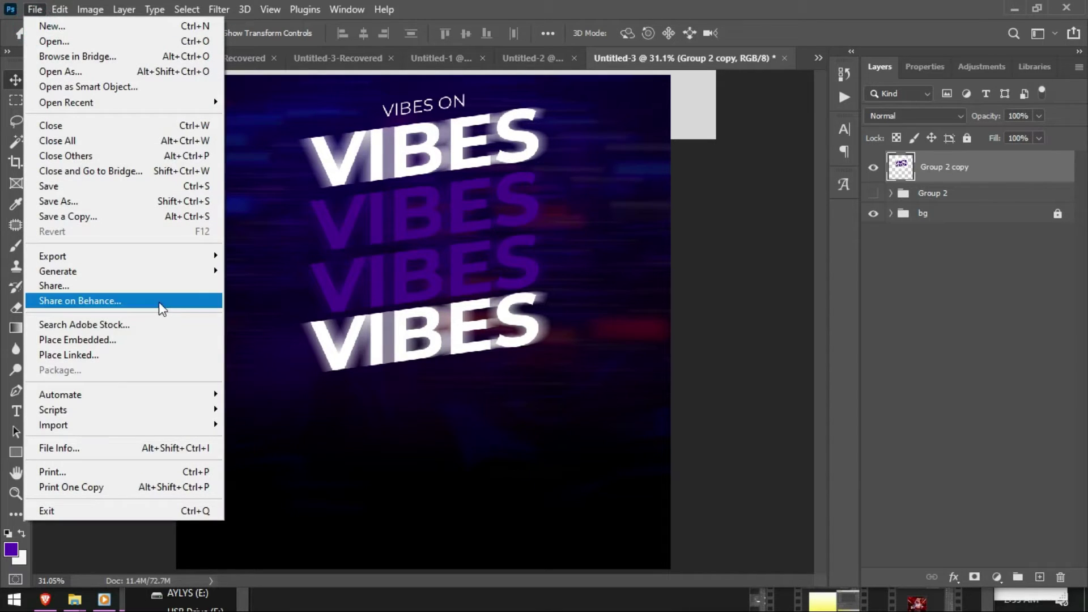
click(158, 337)
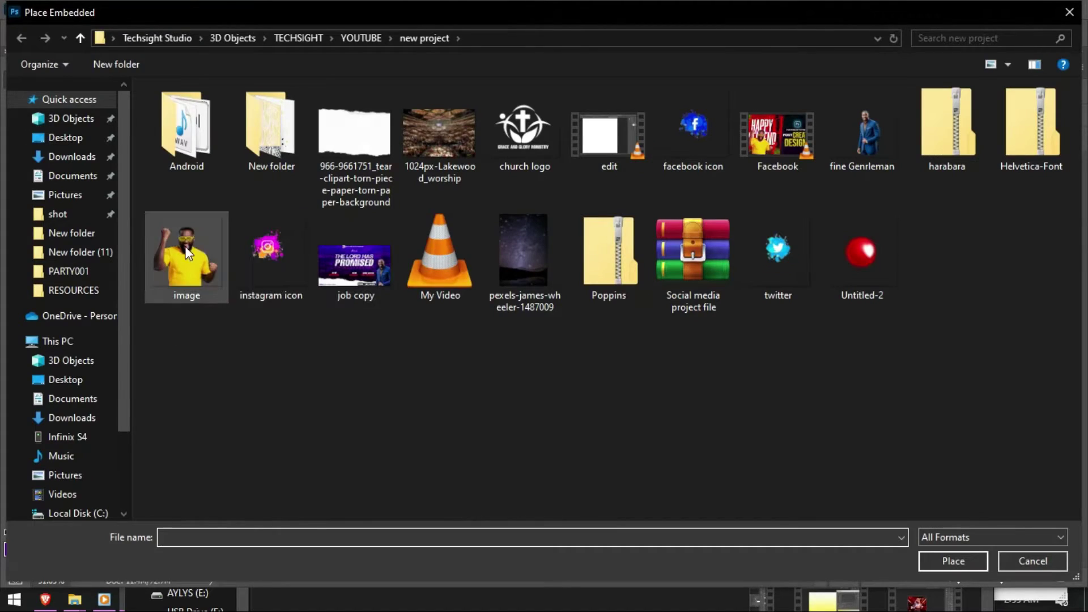
click(85, 252)
double_click(353, 150)
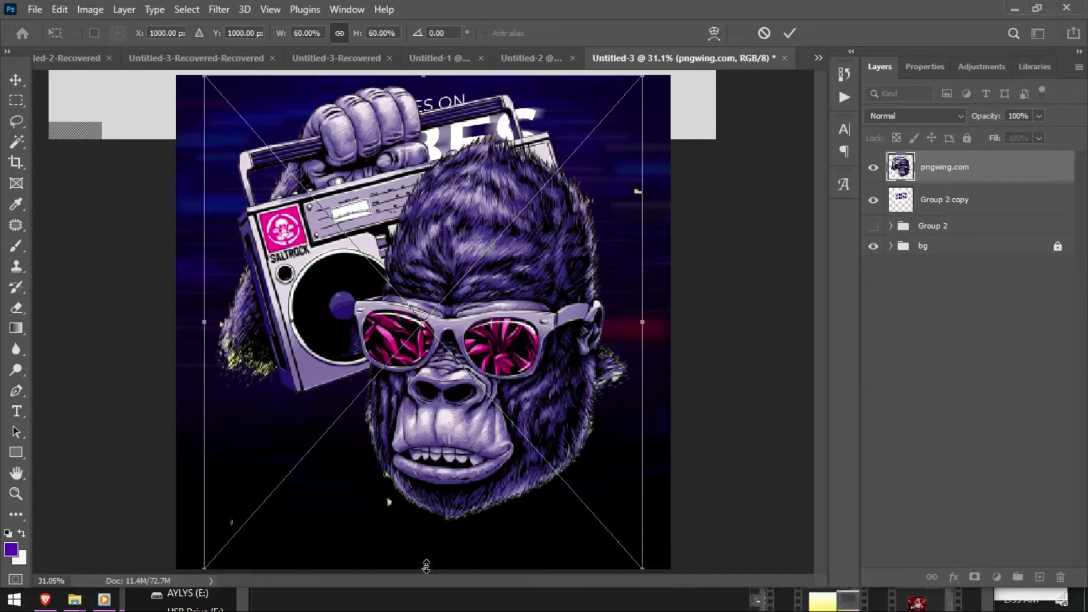
Scale the gorilla to about 26% and move it down over the VIBES text.
drag(426, 565, 457, 347)
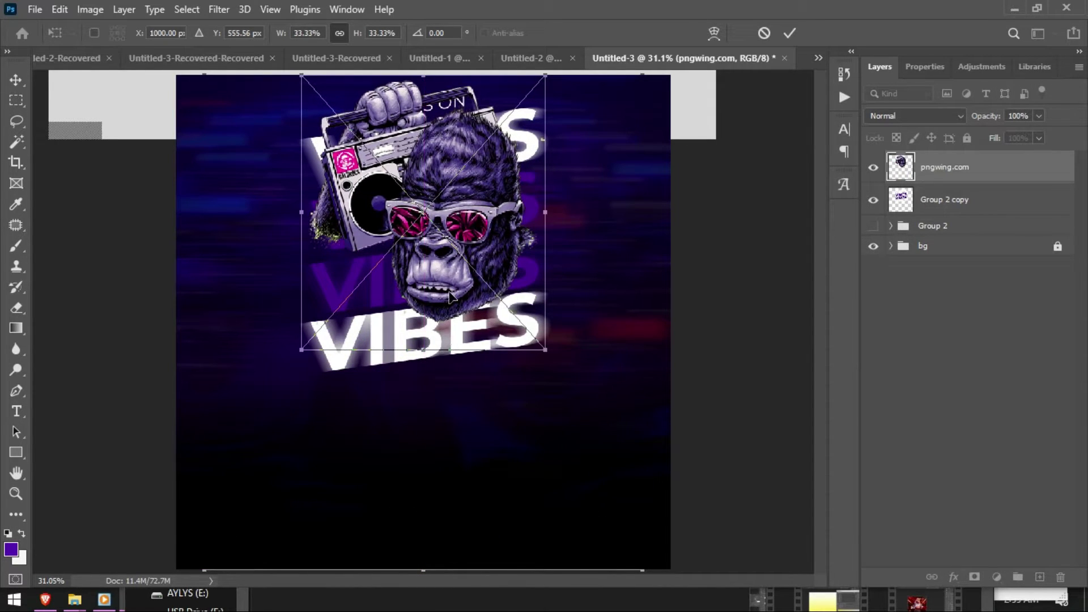
mouse_move(449, 295)
mouse_down()
mouse_move(432, 448)
mouse_move(420, 395)
mouse_up()
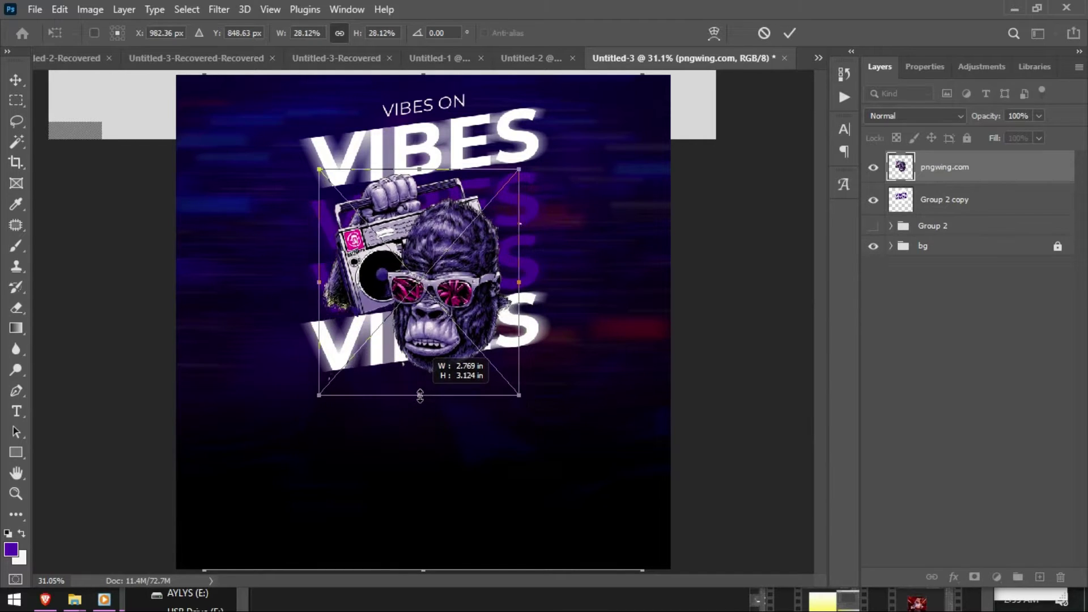
drag(431, 334, 419, 428)
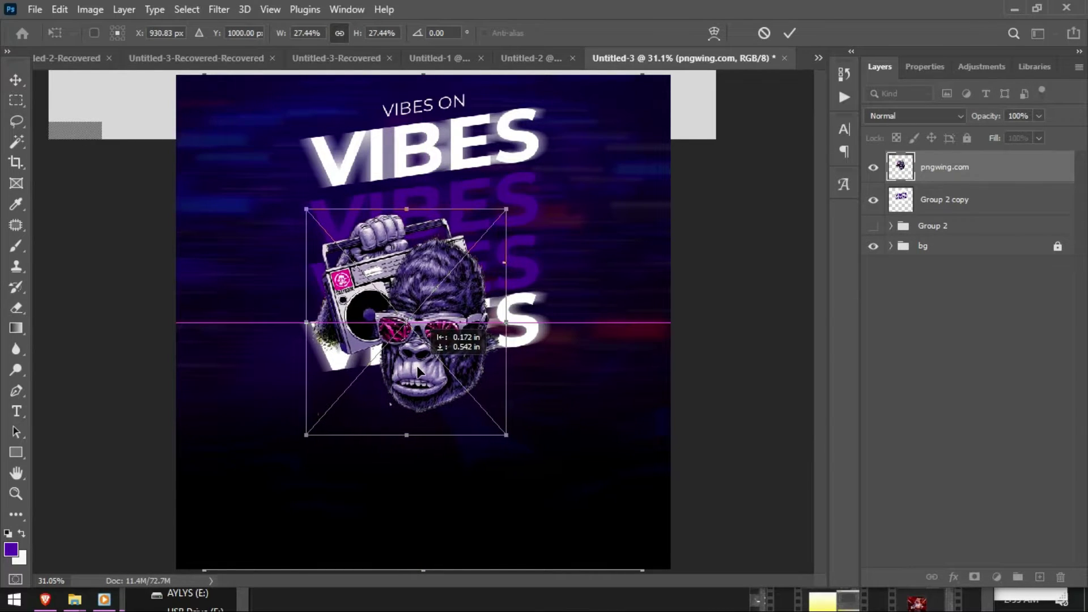
drag(406, 437, 406, 424)
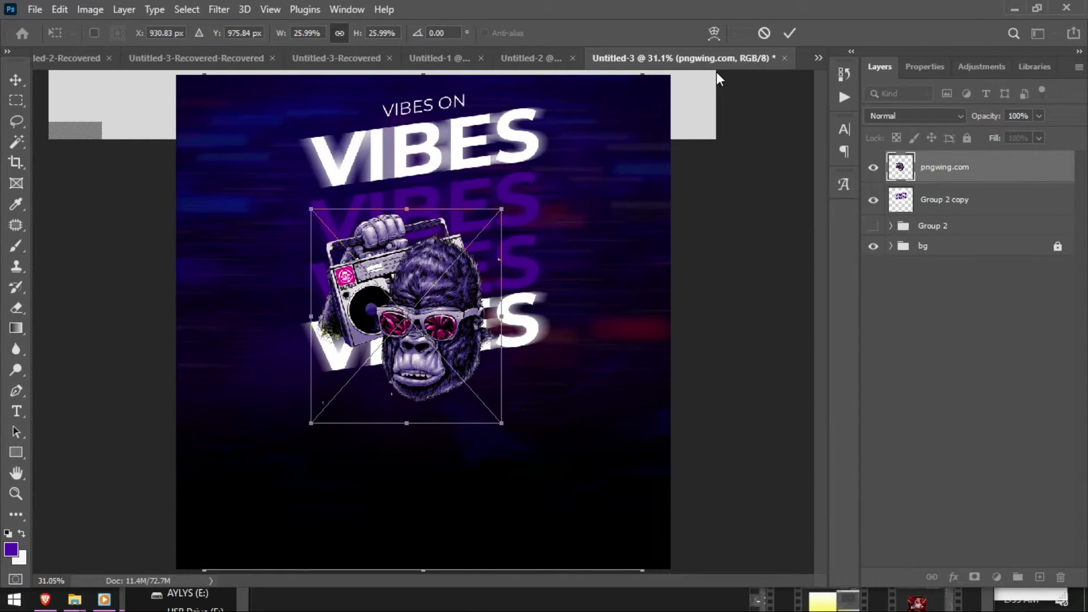
drag(456, 349, 465, 351)
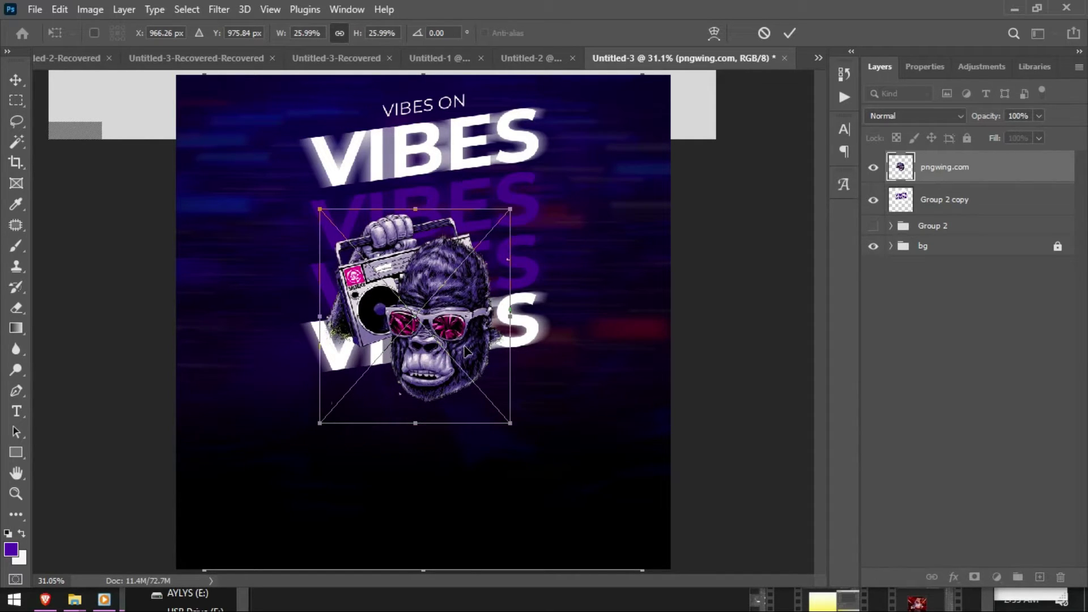
click(789, 34)
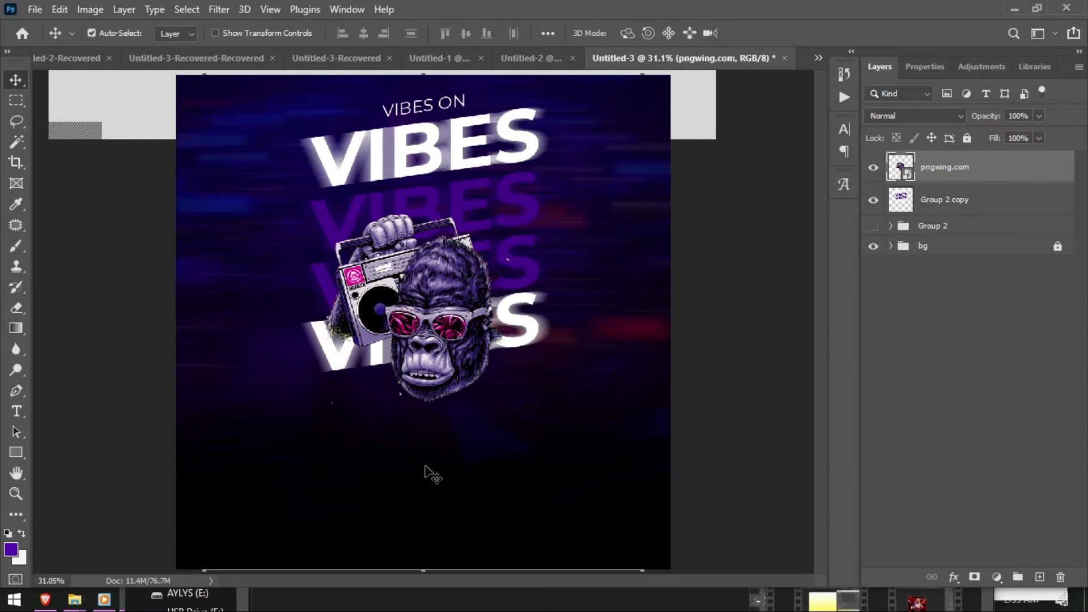
Centre the gorilla horizontally on the Group 2 copy VIBES block.
drag(425, 513, 381, 85)
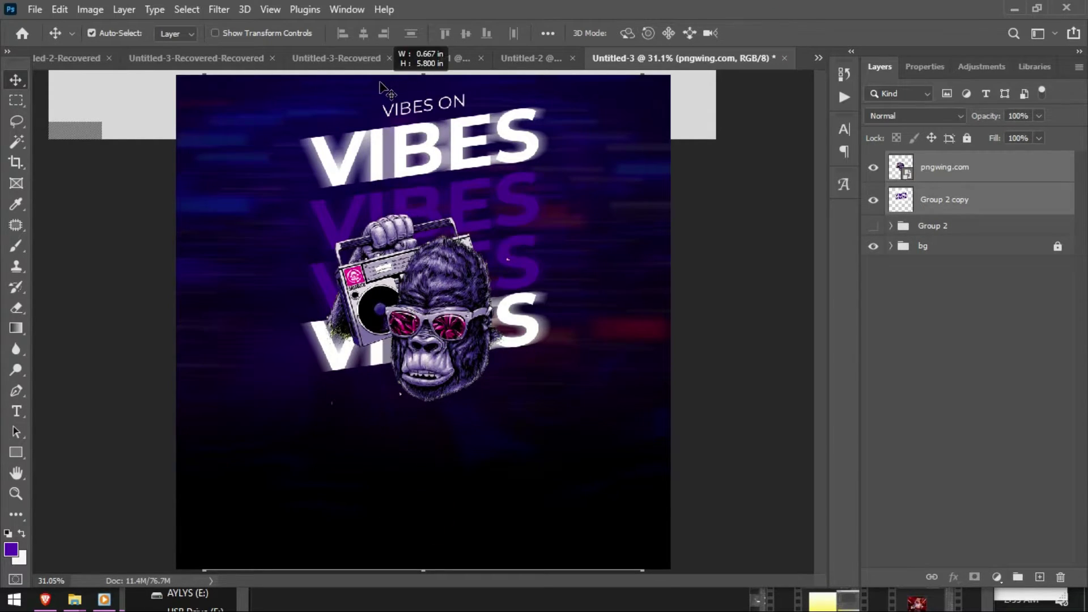
click(362, 32)
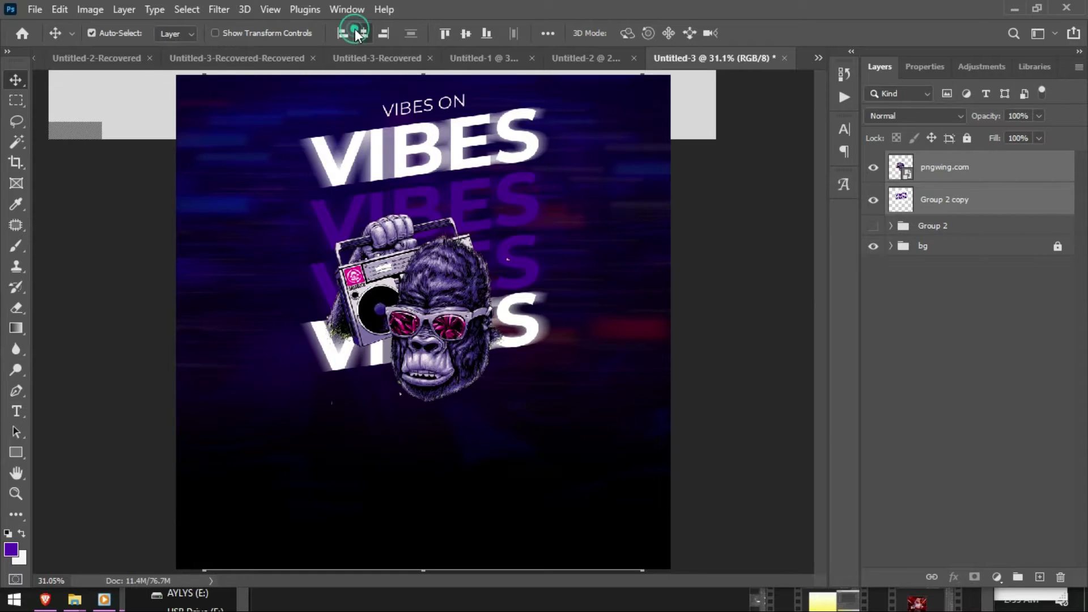
click(272, 385)
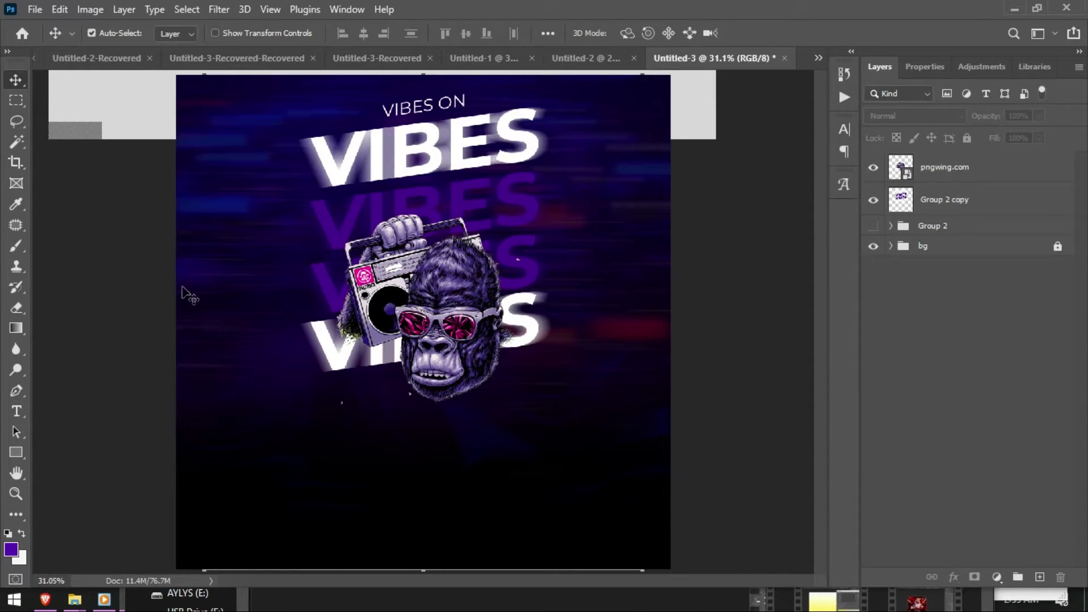
Draw a purple rectangle about 0.88 × 0.95 in on the left with 0 px corners.
click(13, 454)
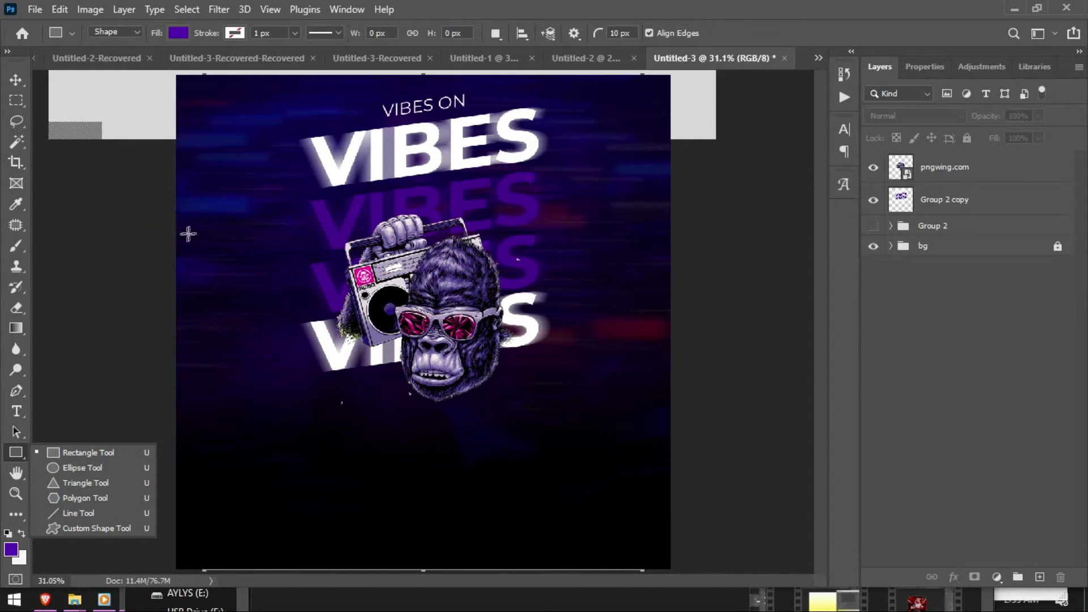
drag(188, 233, 255, 304)
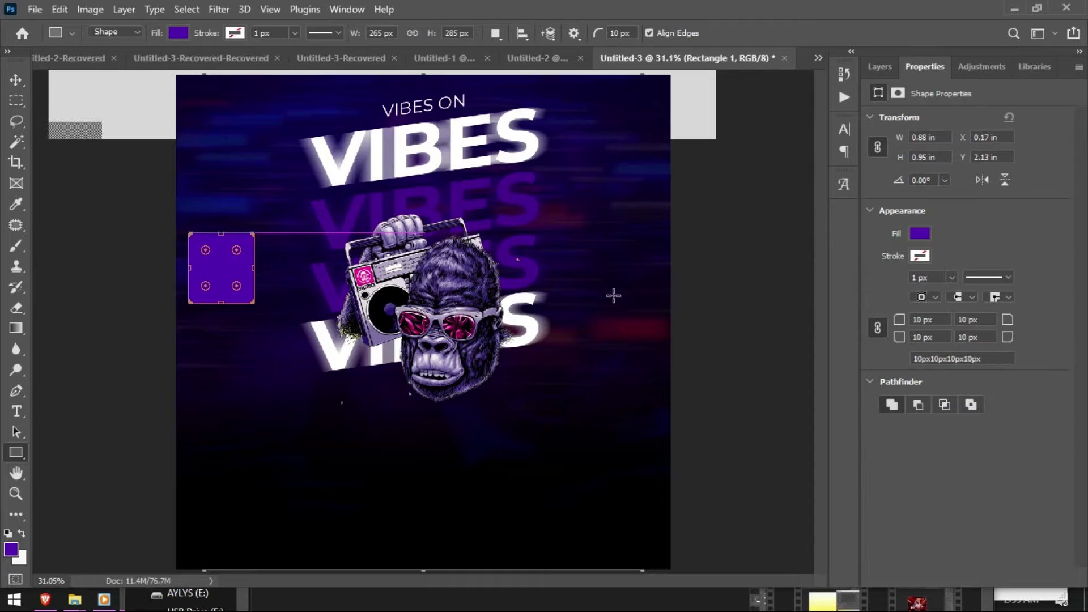
drag(897, 322, 853, 329)
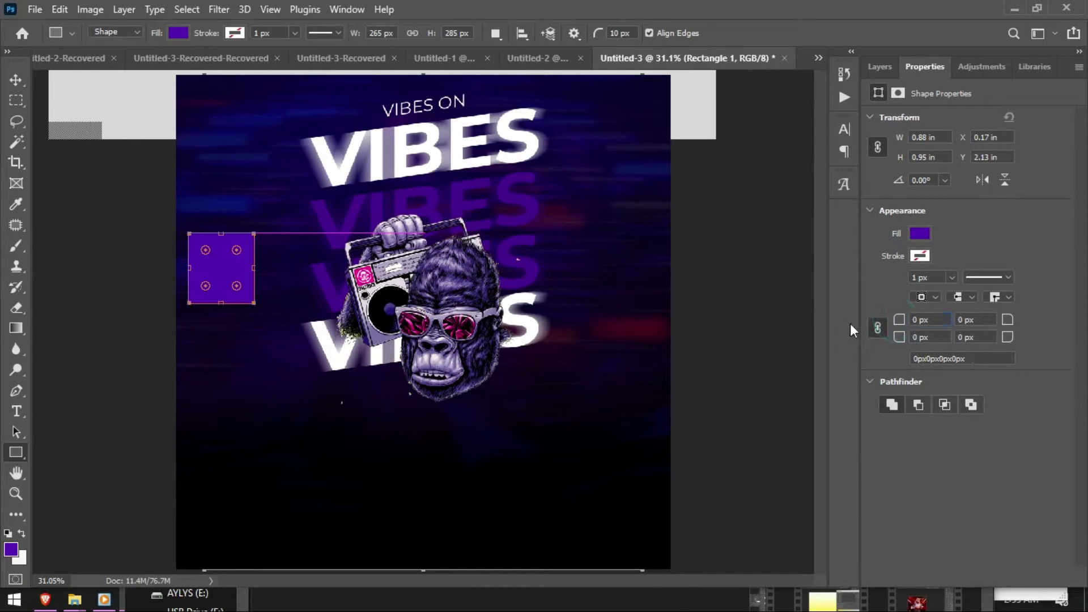
key(ctrl+plus)
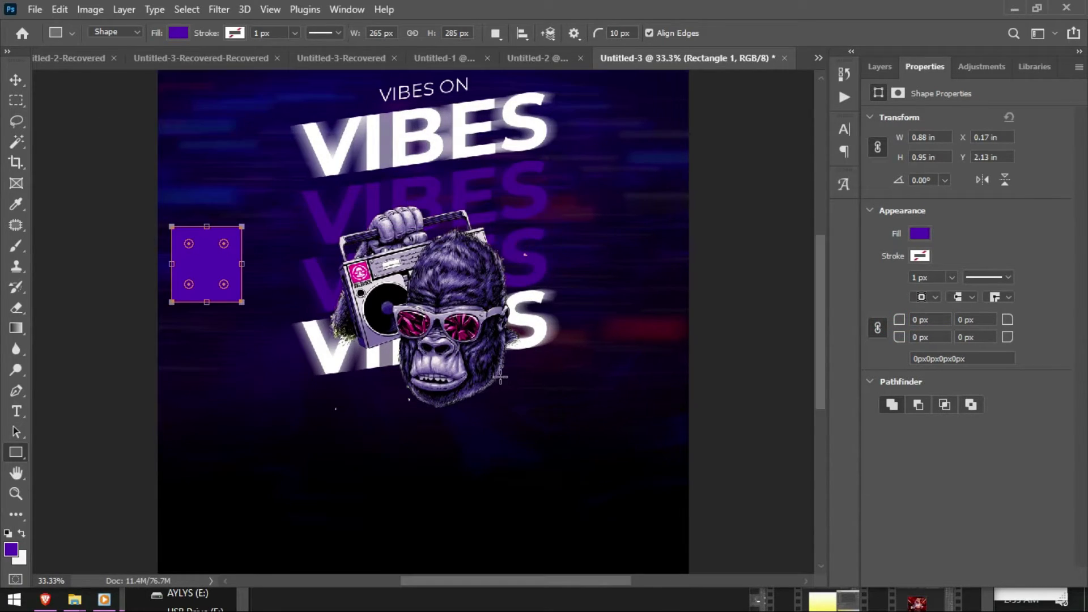
key(t)
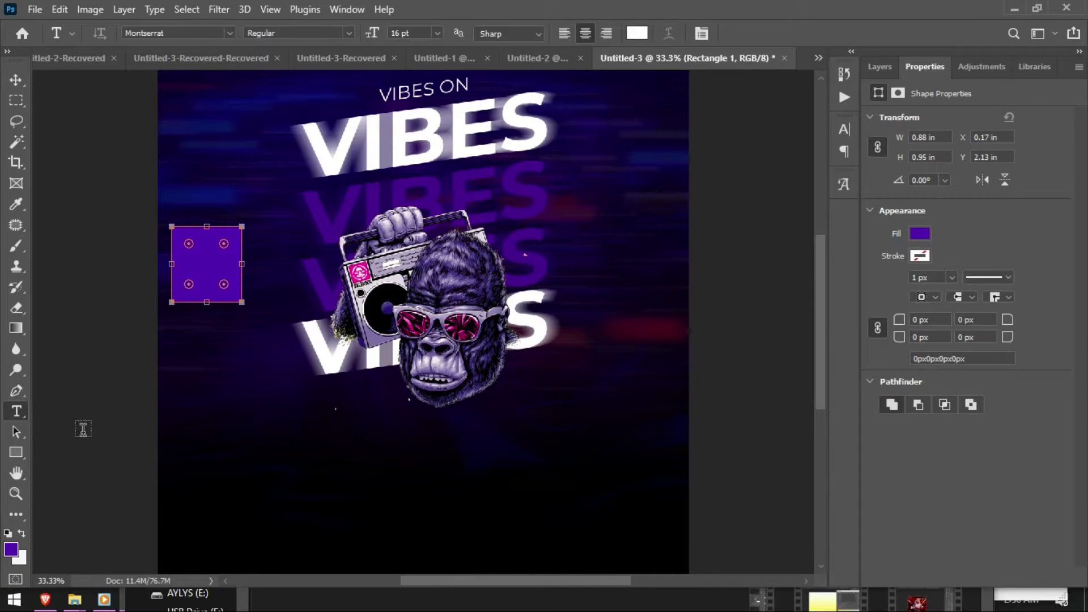
Type white SATURDAY below the rectangle in Montserrat Medium 11 pt.
click(191, 416)
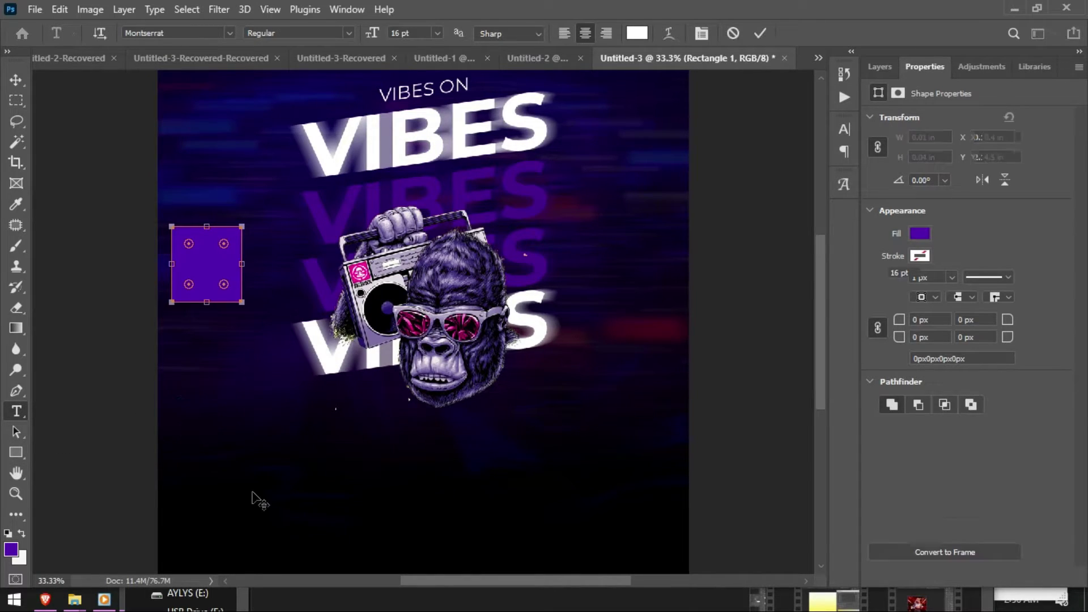
text(SAT)
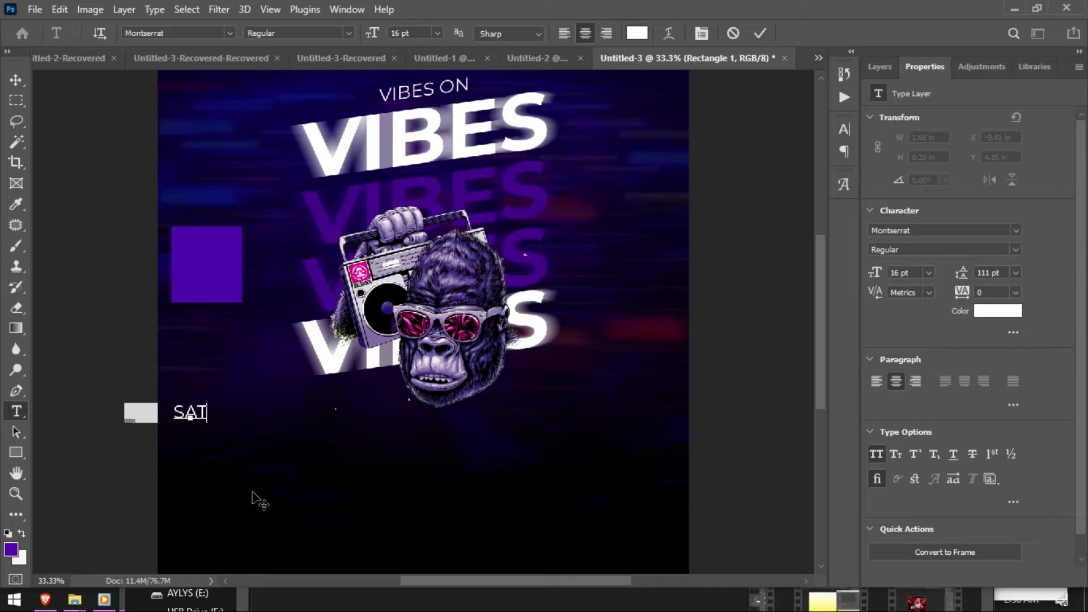
text(URDA)
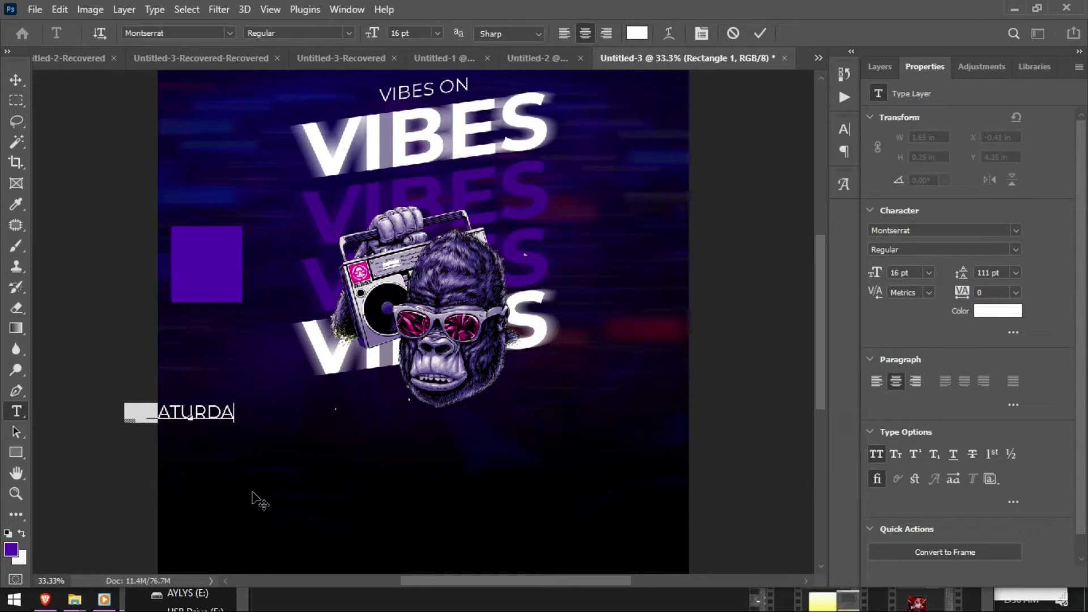
text(Y)
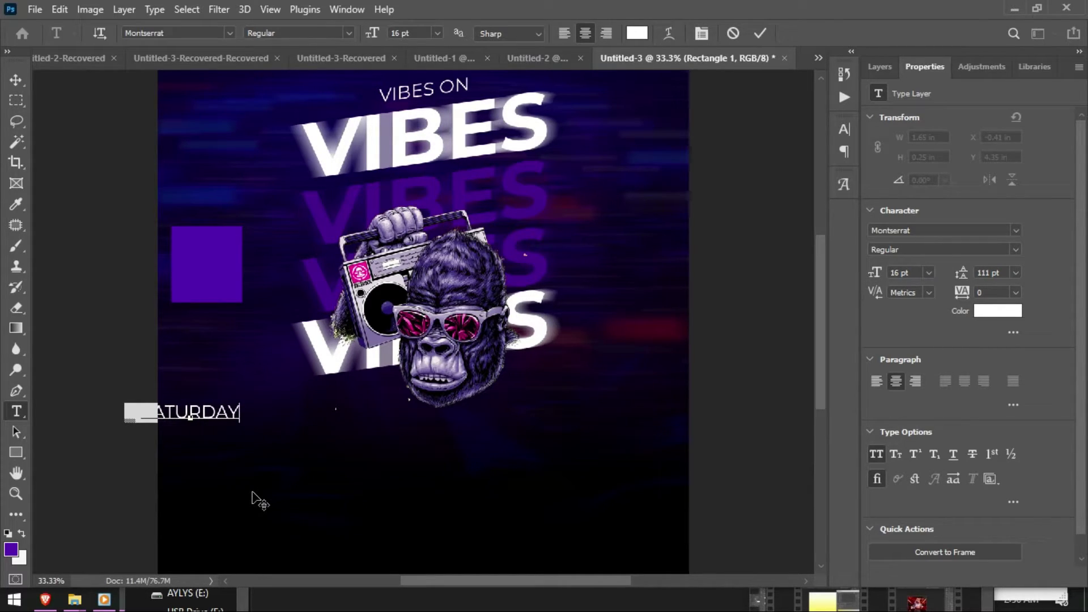
key(ctrl+a)
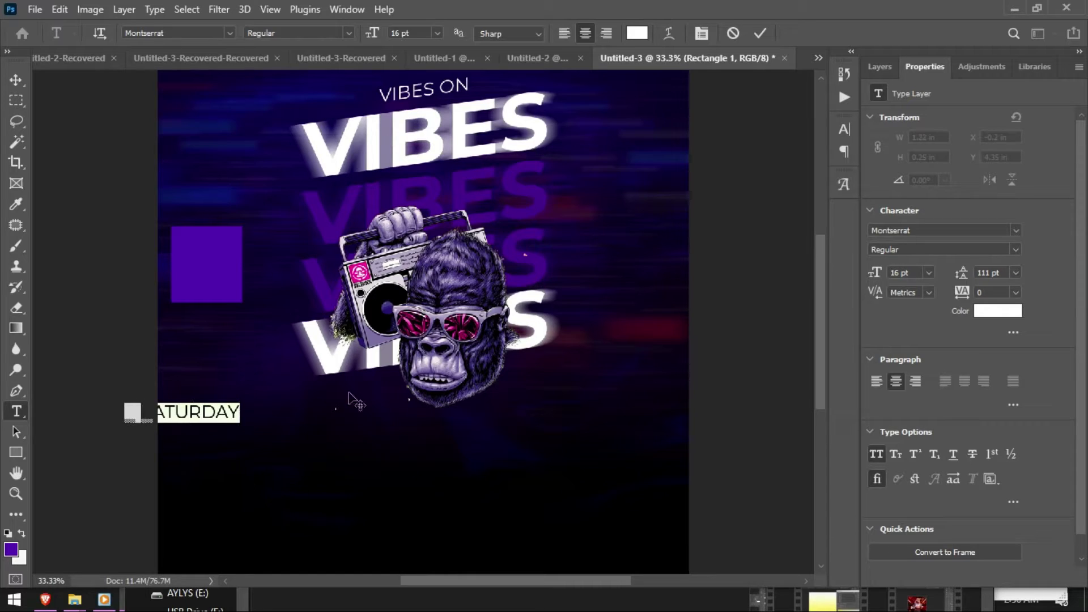
click(351, 35)
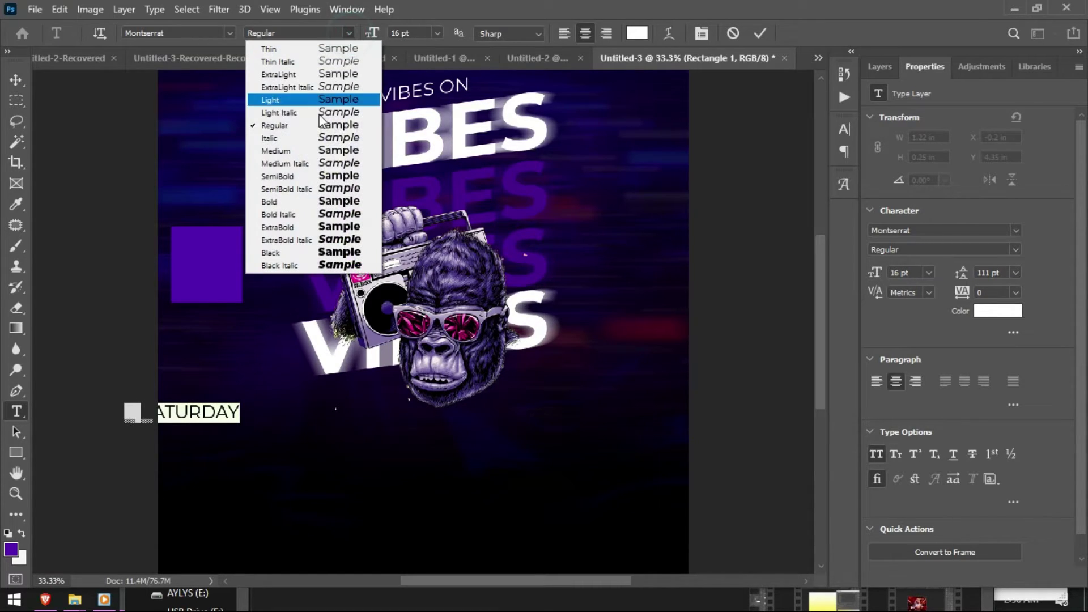
click(300, 152)
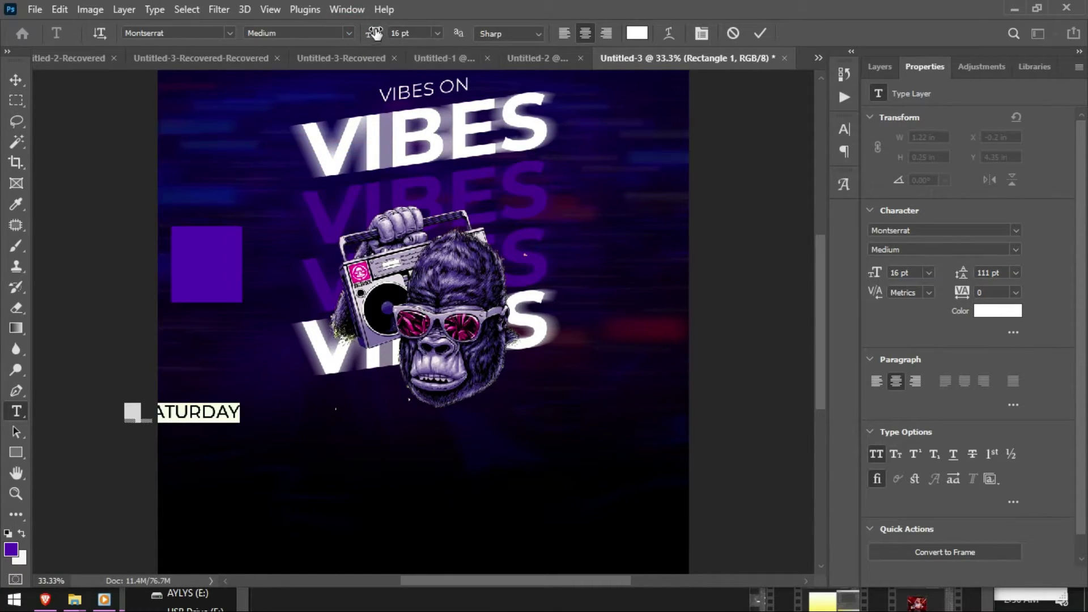
drag(375, 33, 366, 33)
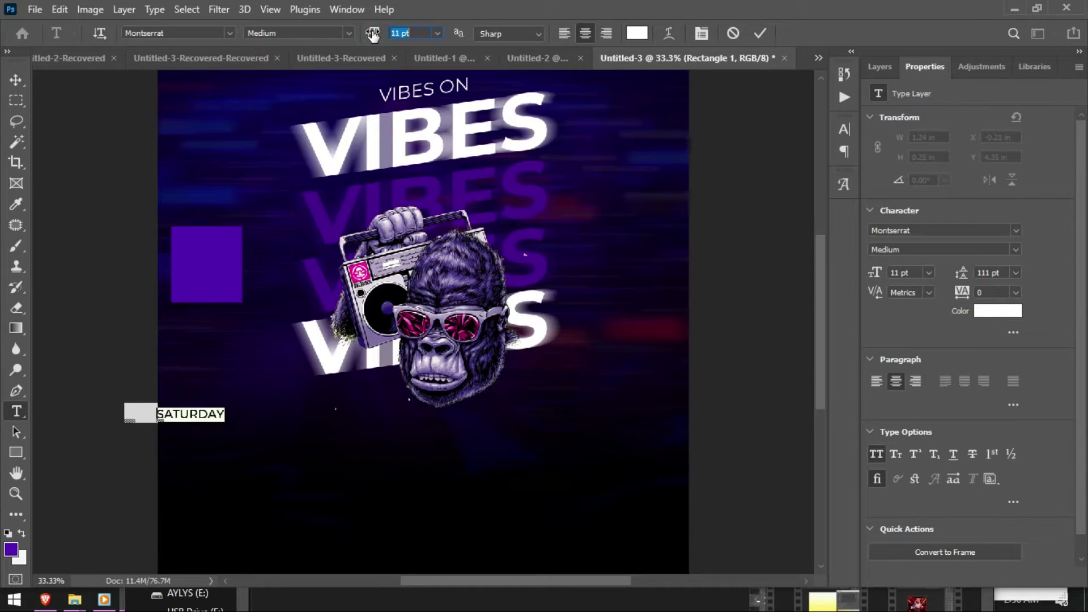
click(17, 81)
Rotate SATURDAY −90° and place it along the purple rectangle's left edge.
key(ctrl+t)
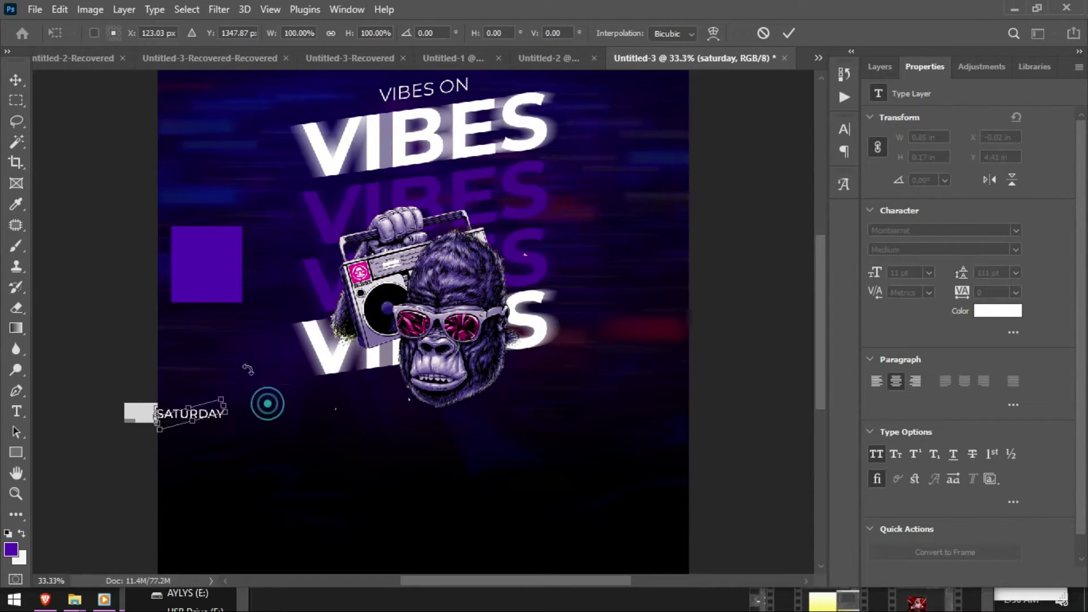
mouse_move(266, 403)
mouse_down()
mouse_move(208, 342)
mouse_move(192, 461)
mouse_up()
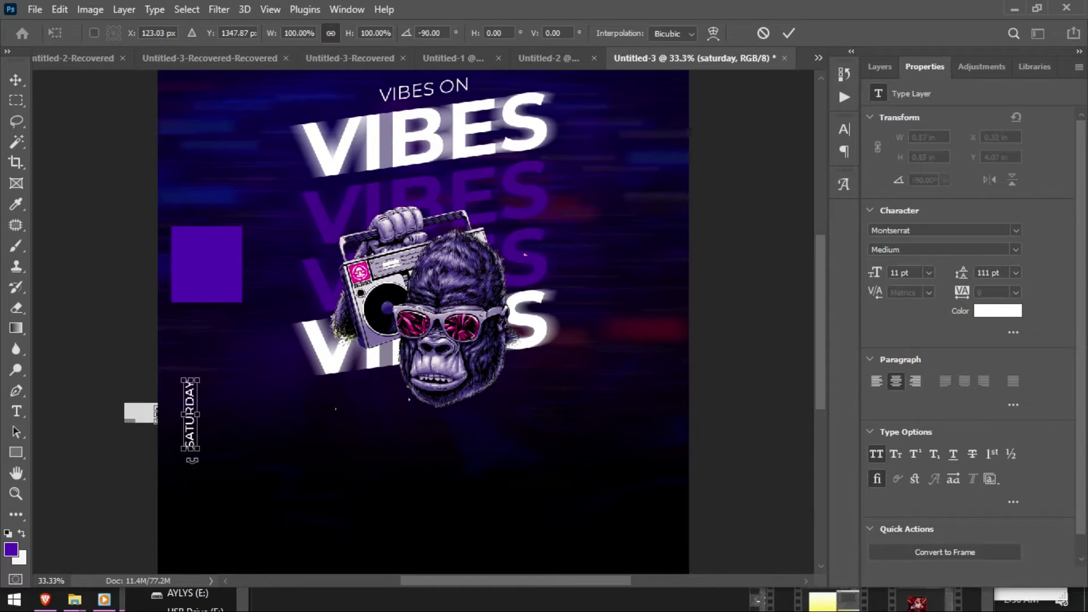
click(789, 33)
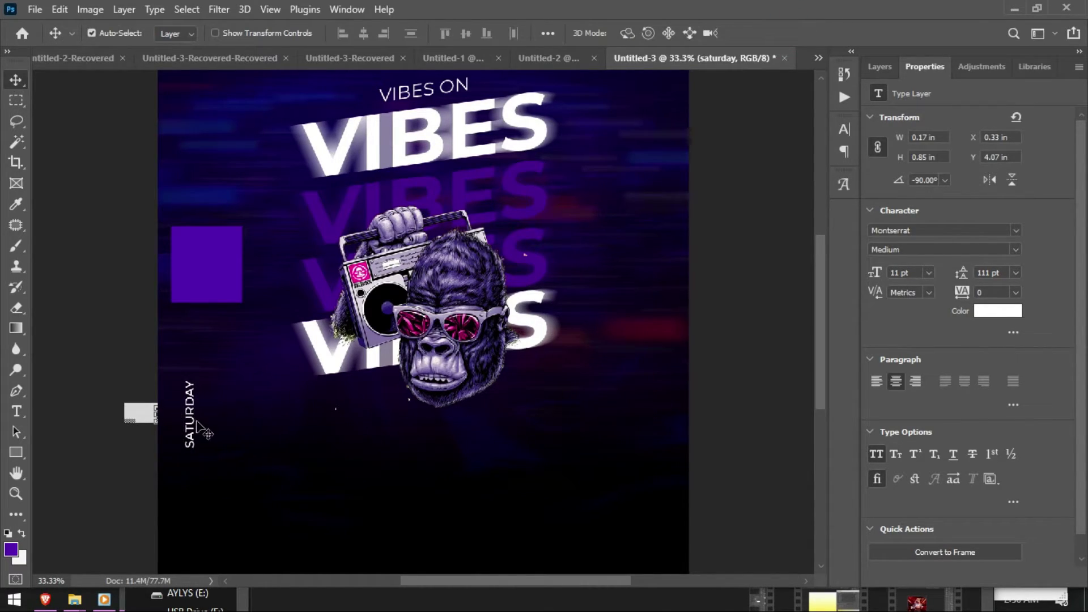
drag(202, 435, 186, 273)
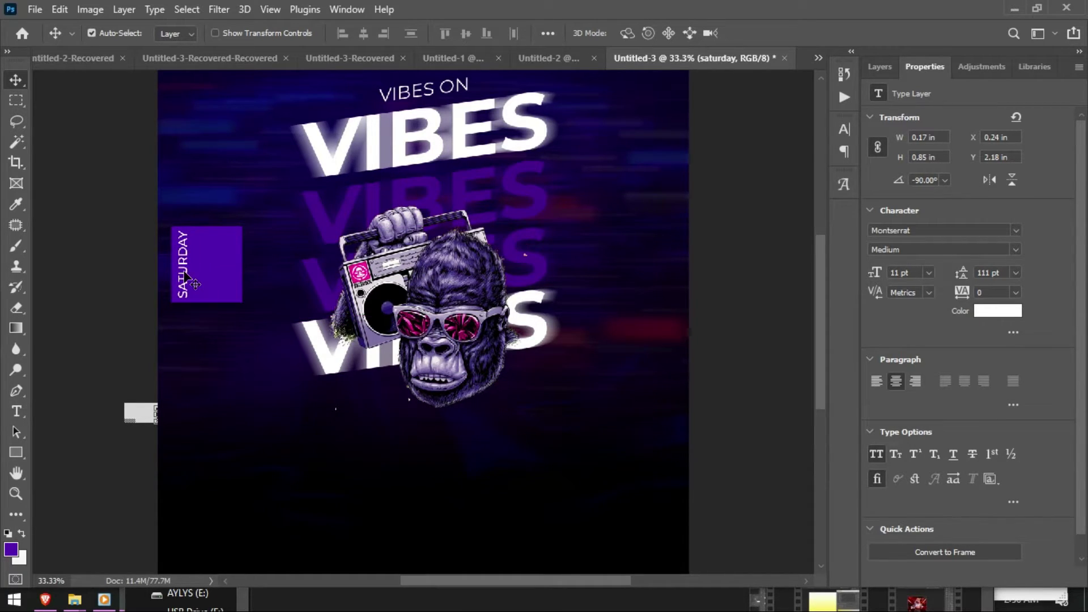
key(Left)
key(Left)
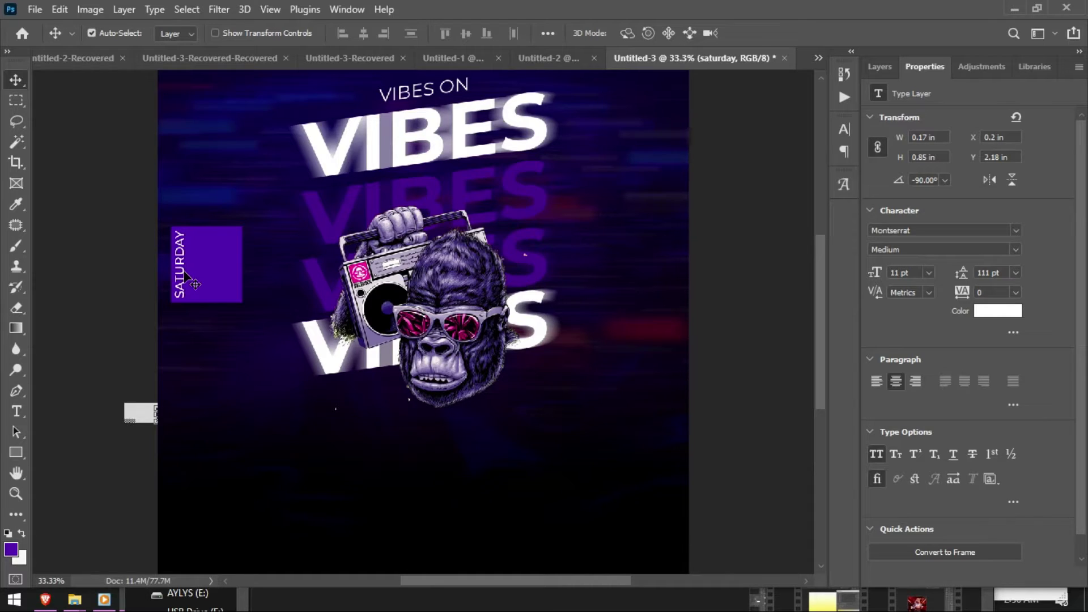
key(ctrl+plus)
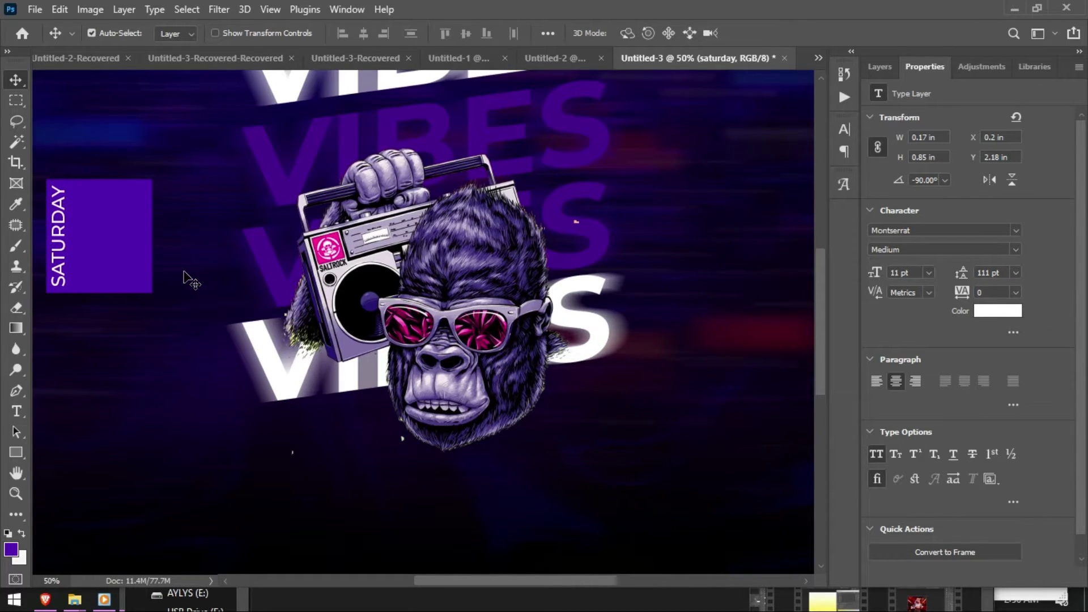
Create a bold 28 pt '24' text layer inside the purple rectangle.
key(t)
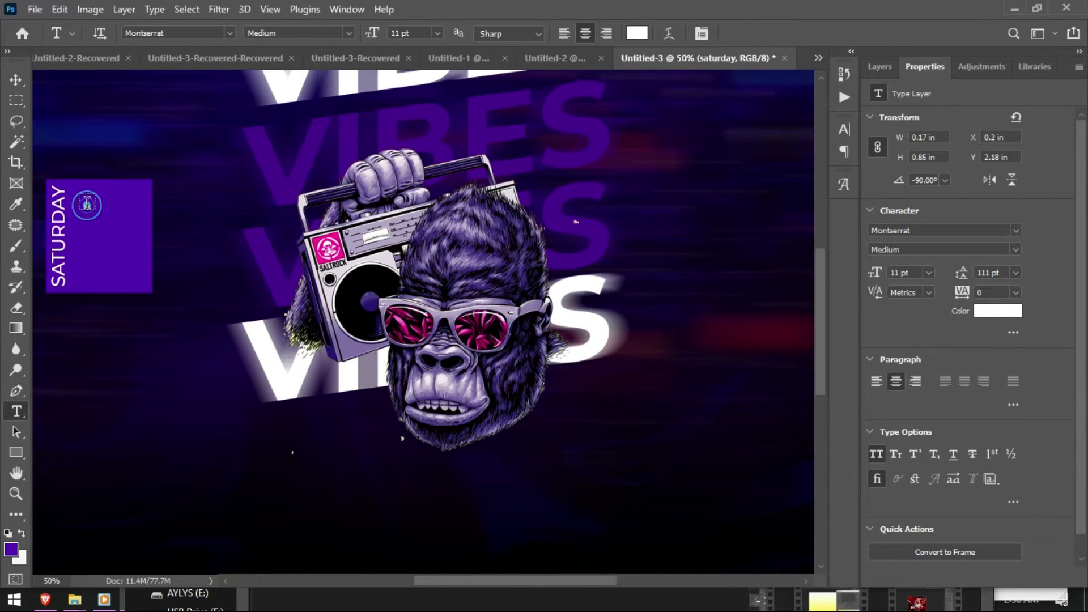
click(86, 203)
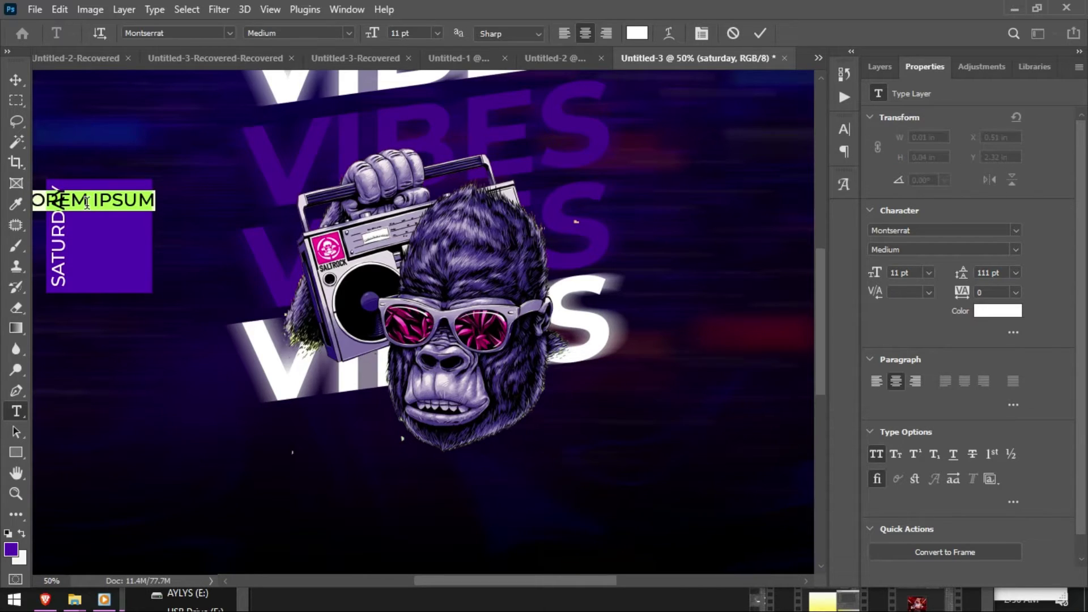
key(BackSpace)
text(24)
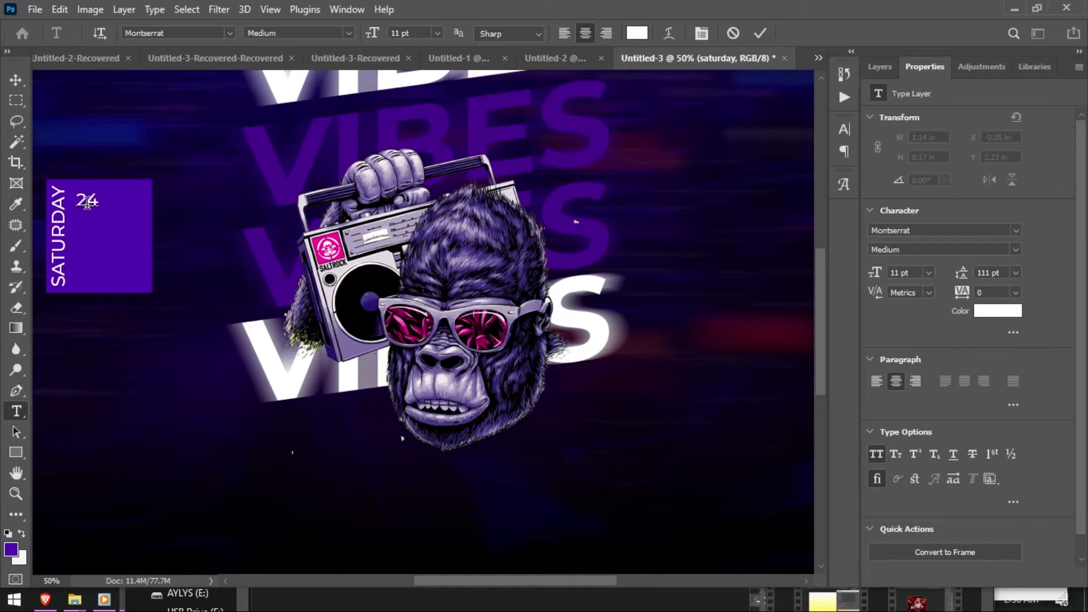
key(ctrl)
drag(88, 210, 82, 205)
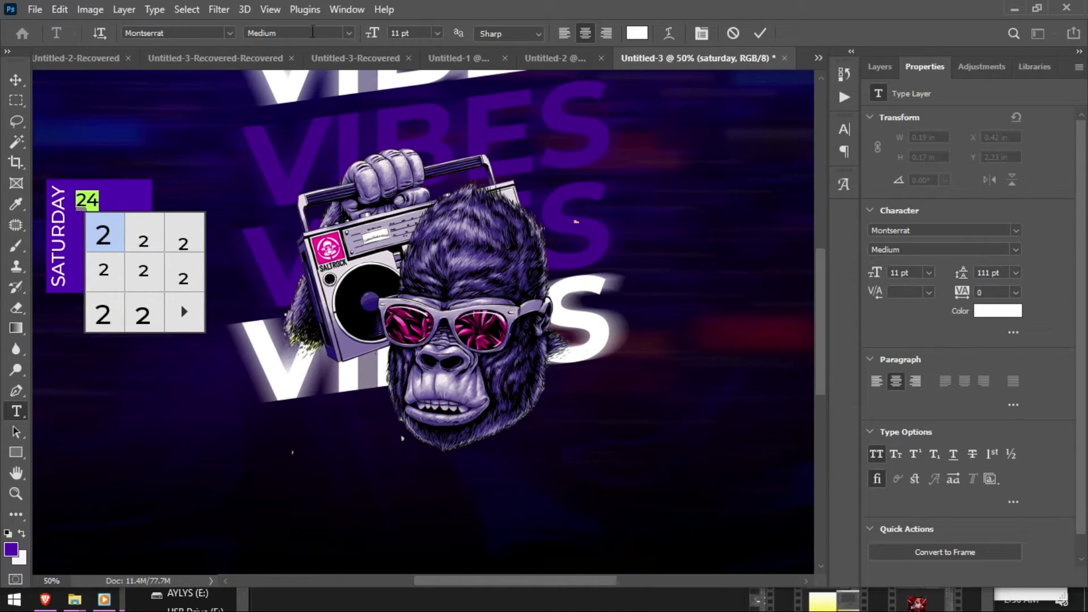
click(348, 32)
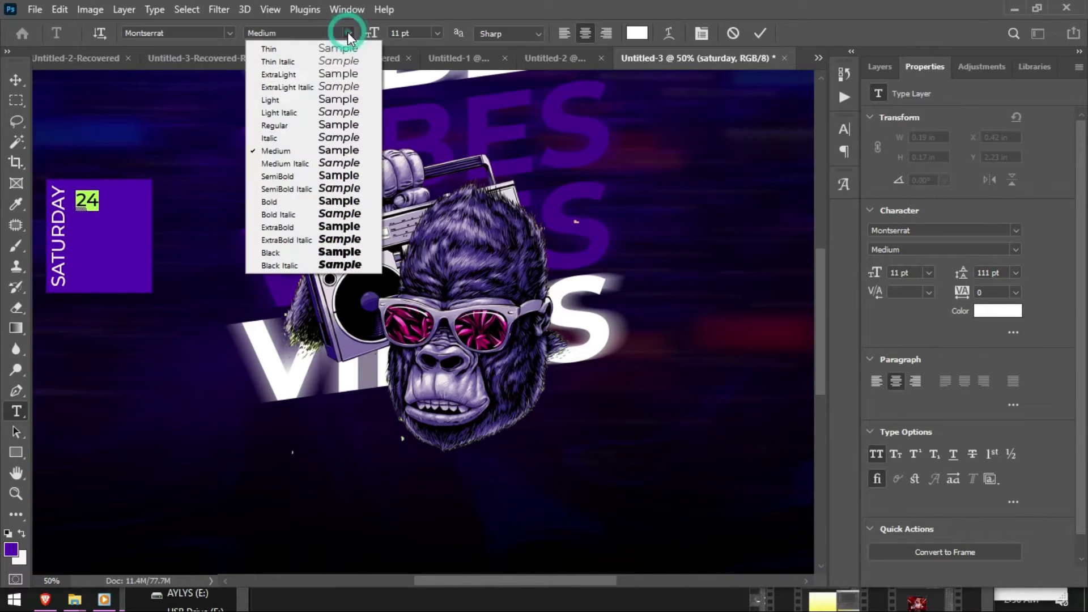
click(282, 199)
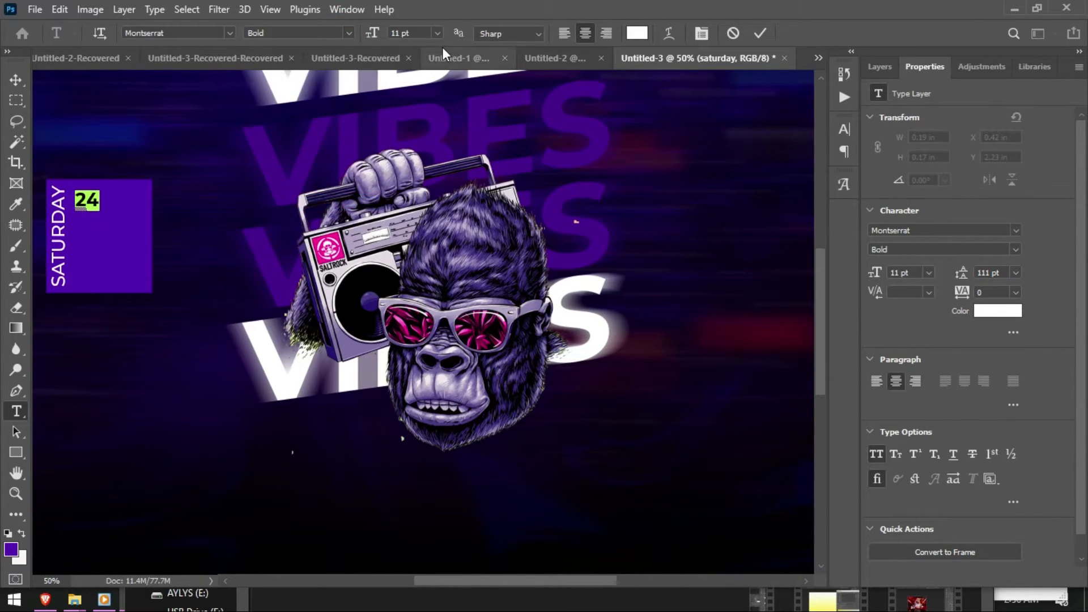
drag(372, 33, 388, 36)
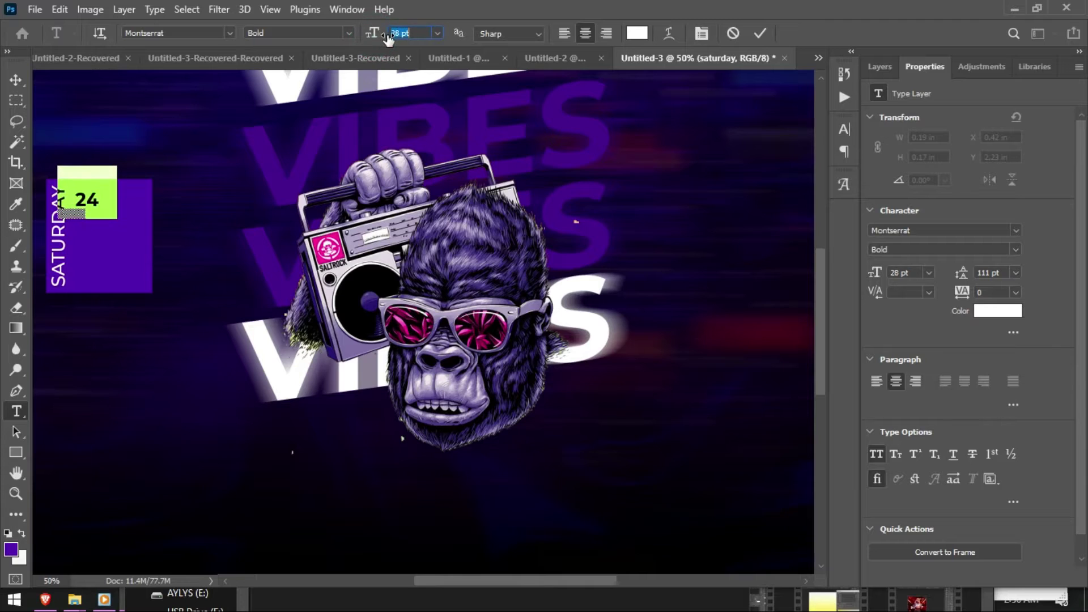
click(16, 79)
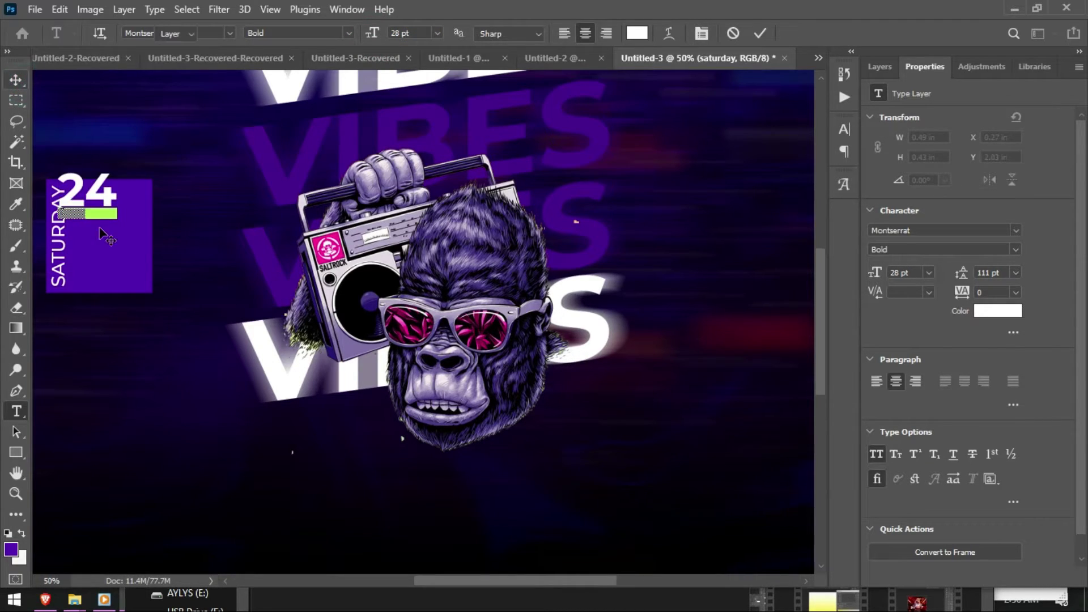
Move the 24 down-right beside the vertical SATURDAY, then select the box and its text.
drag(99, 199, 119, 276)
key(ctrl+minus)
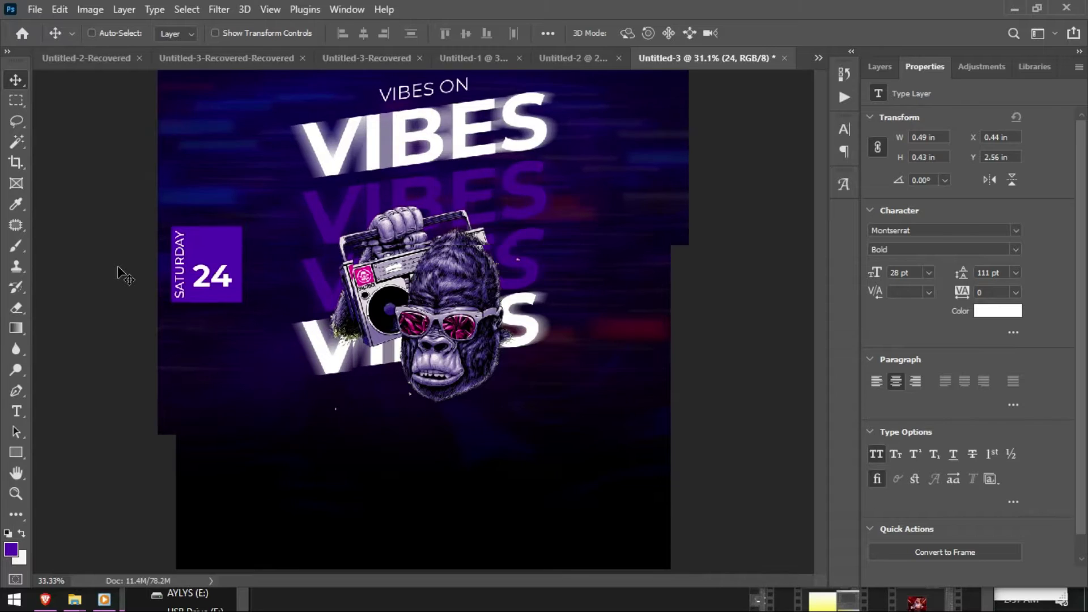
key(ctrl+plus)
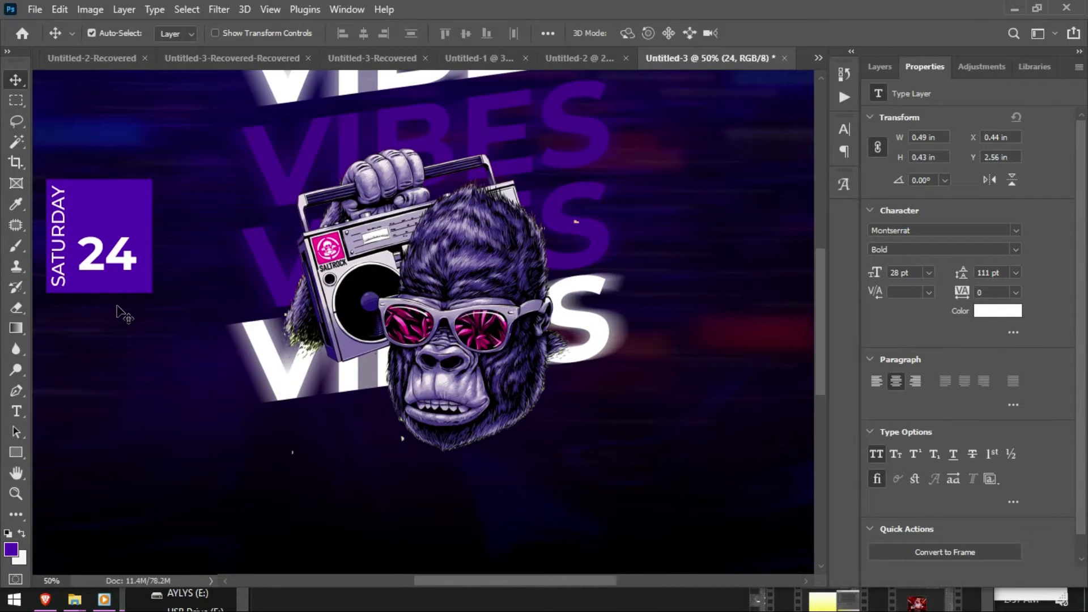
drag(116, 306, 55, 281)
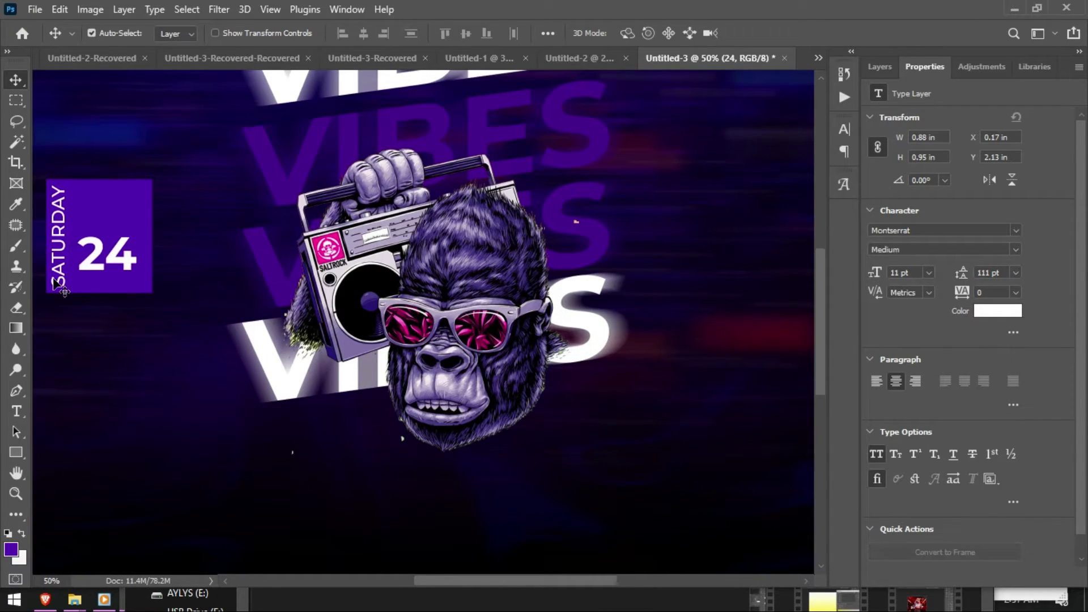
Scale the selected purple date box down proportionally.
key(ctrl+t)
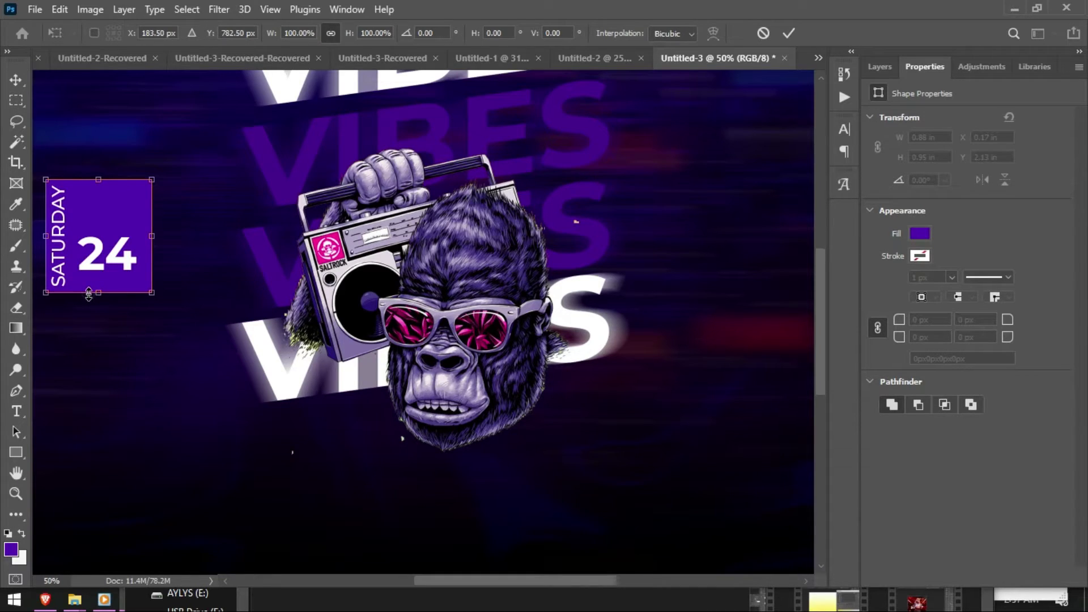
drag(89, 293, 92, 277)
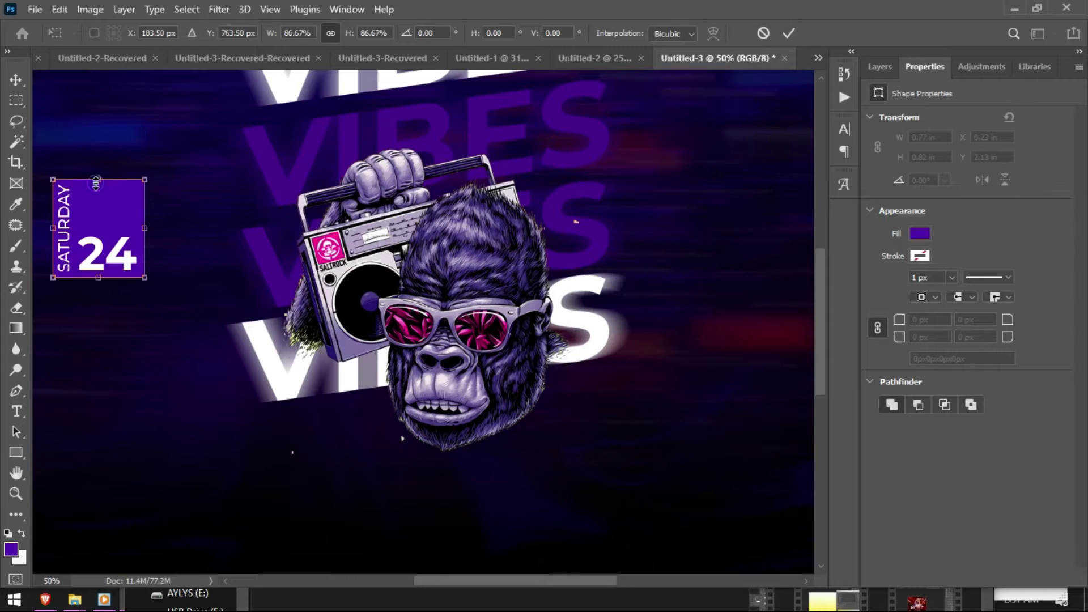
drag(96, 180, 98, 191)
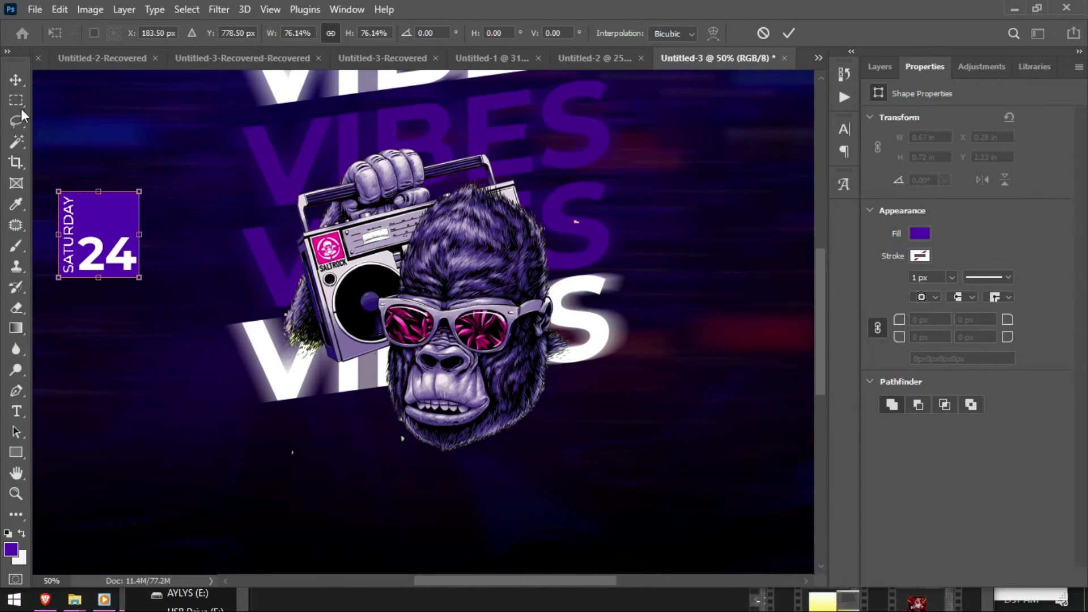
click(17, 81)
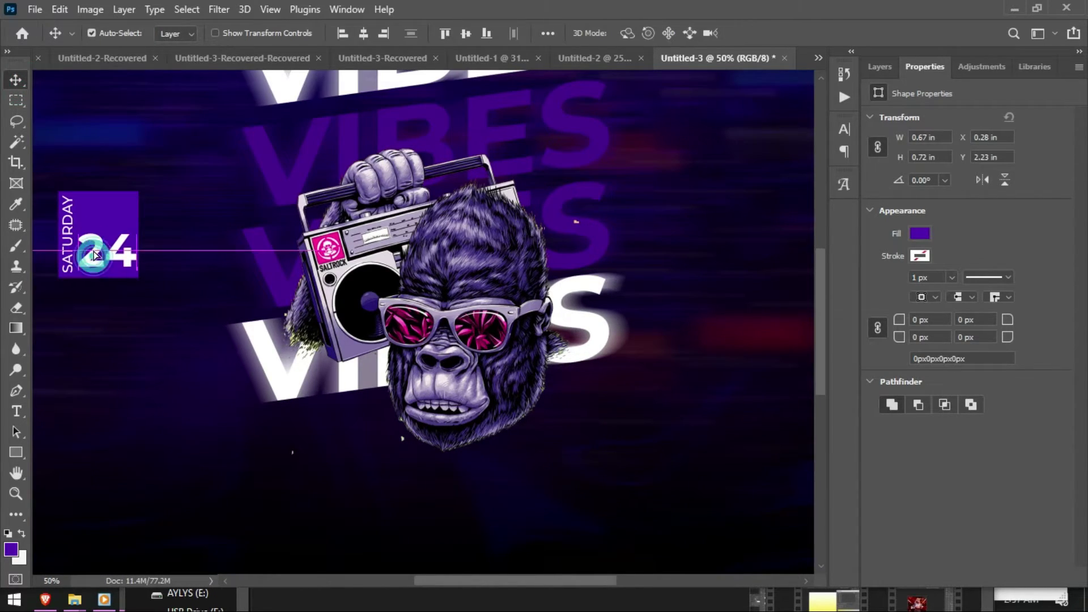
Bump the 24 to 30 pt and Alt-drag a copy of it above the original.
double_click(94, 255)
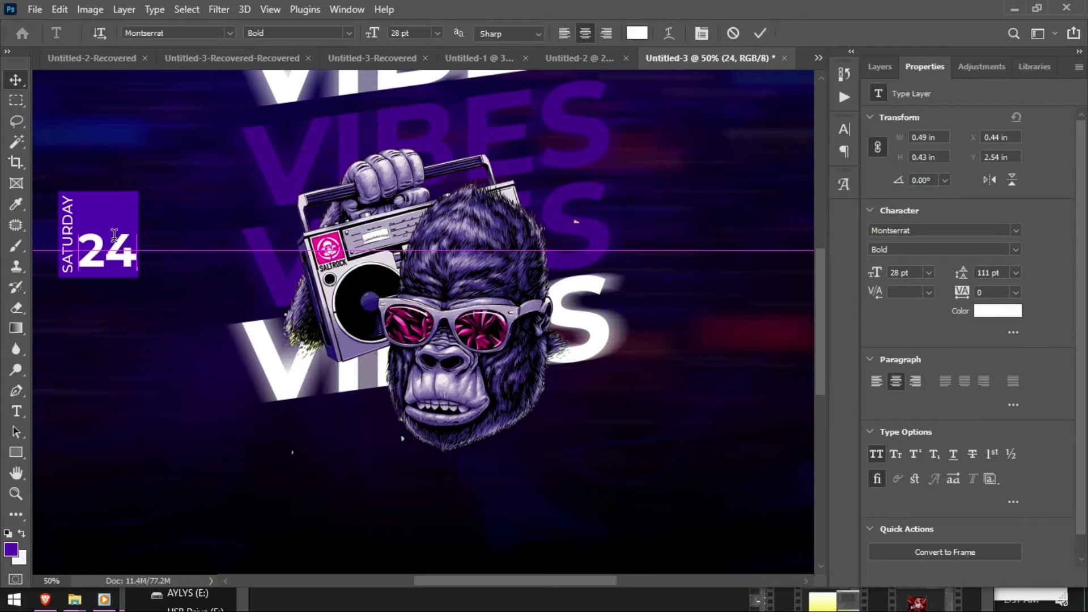
key(Left)
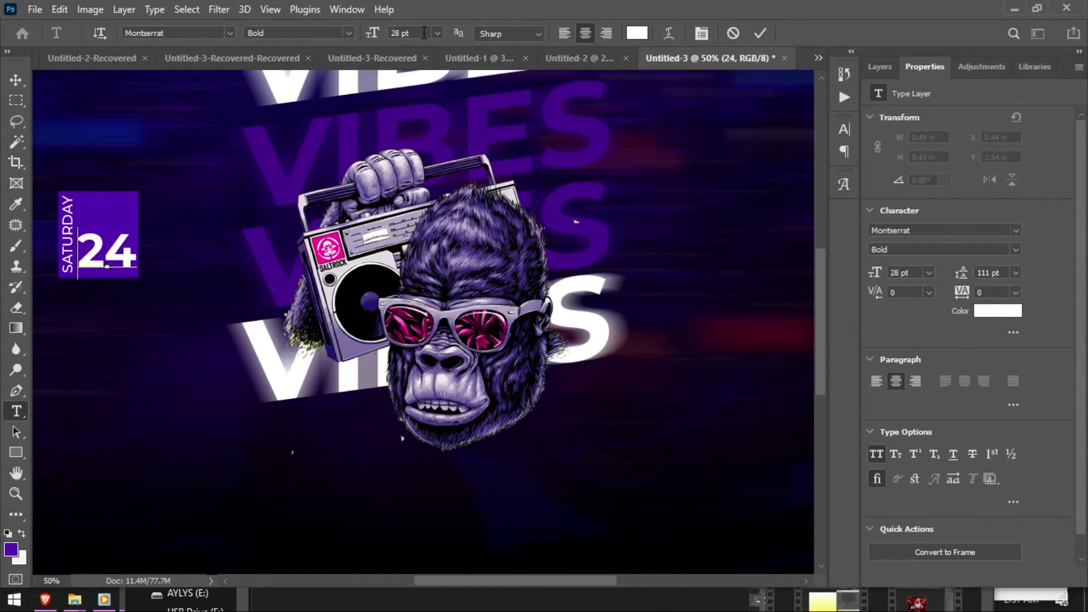
key(ctrl+a)
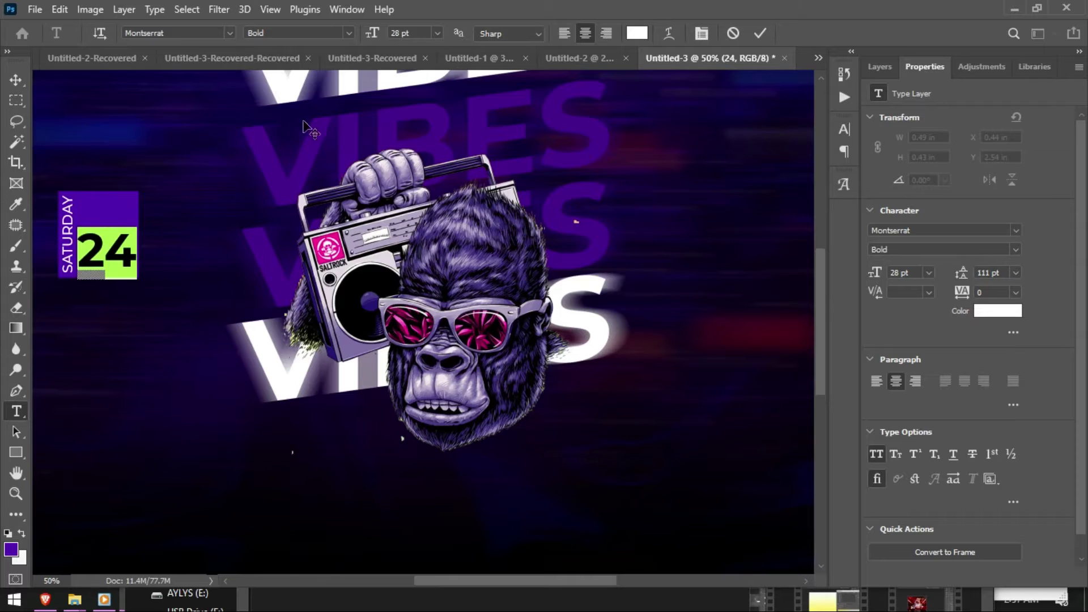
click(414, 33)
key(Up)
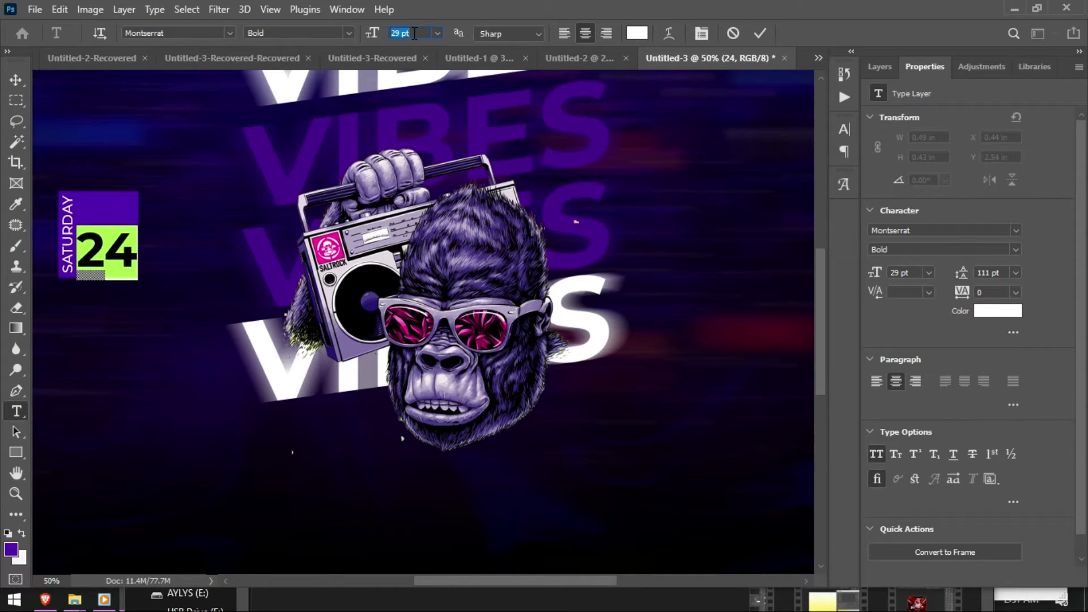
key(Up)
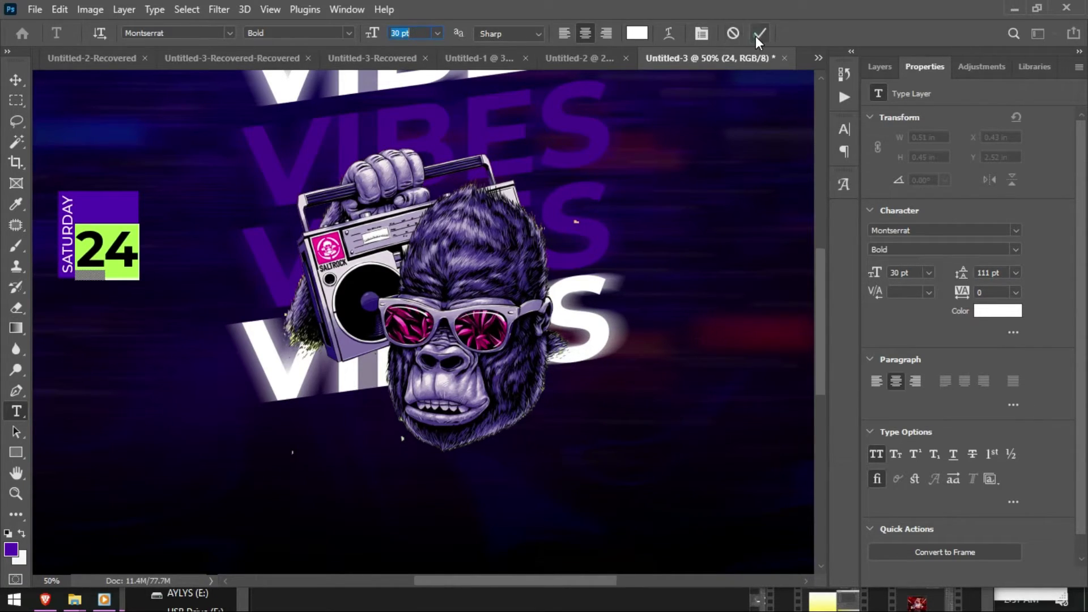
click(760, 33)
key(v)
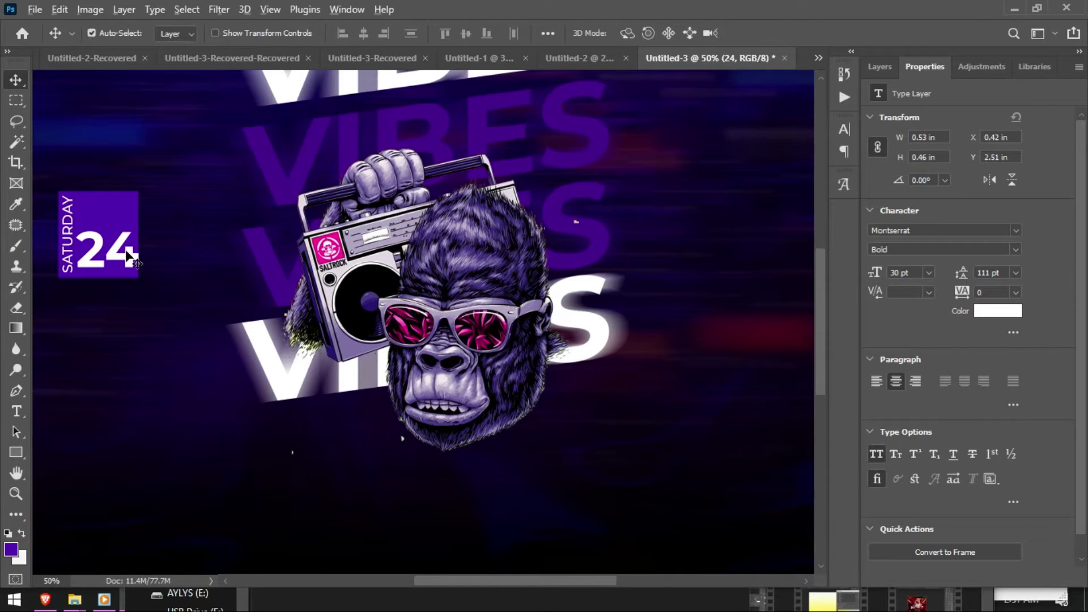
drag(127, 250, 123, 207)
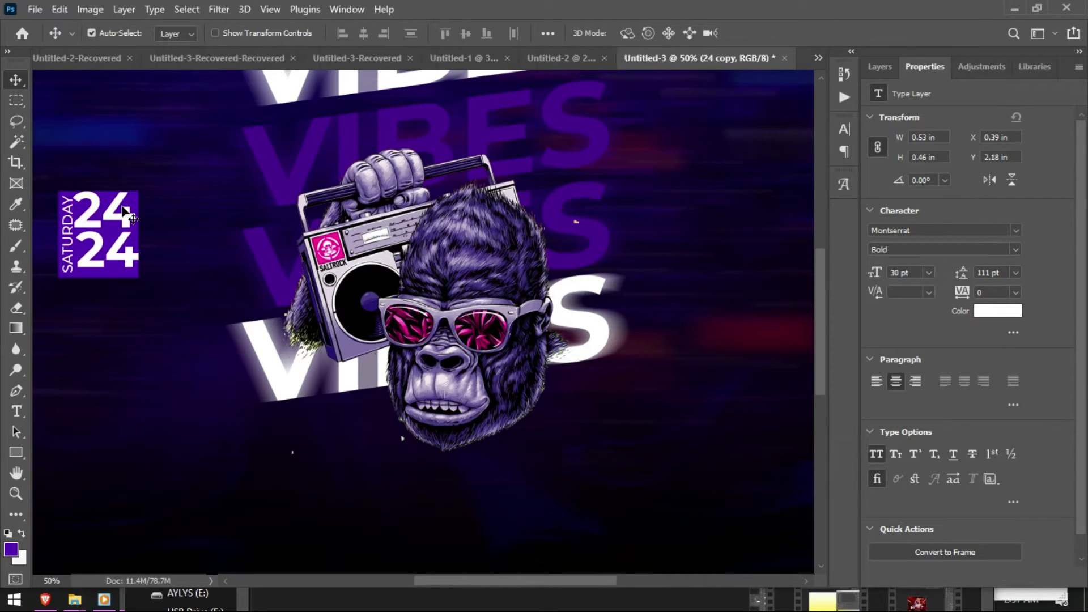
Change the upper copy to 'SEPT' at 13 pt and nudge it into place above the 24.
double_click(123, 206)
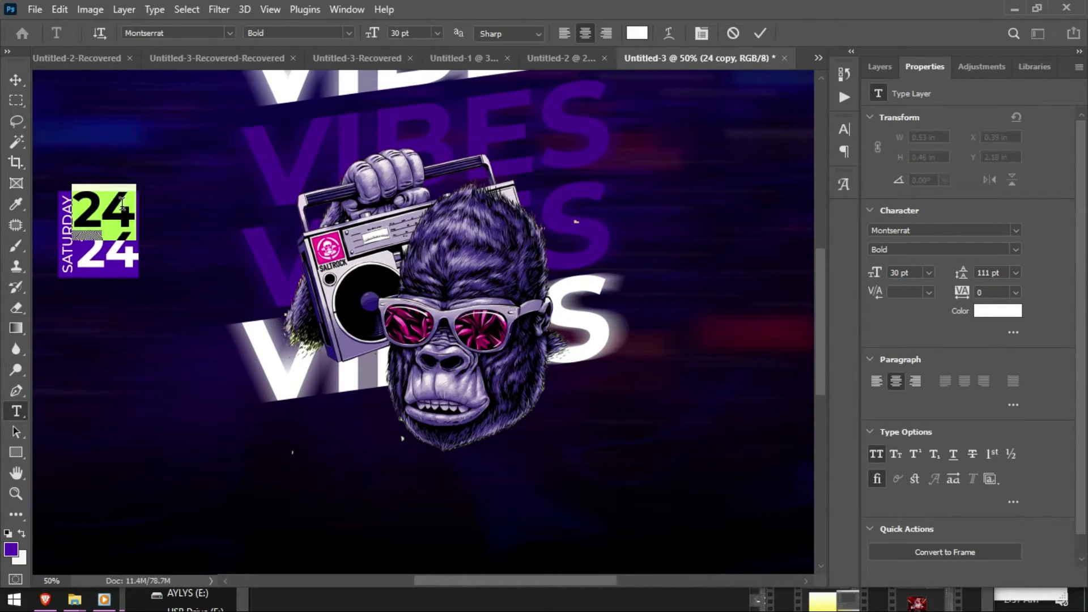
text(SEPT)
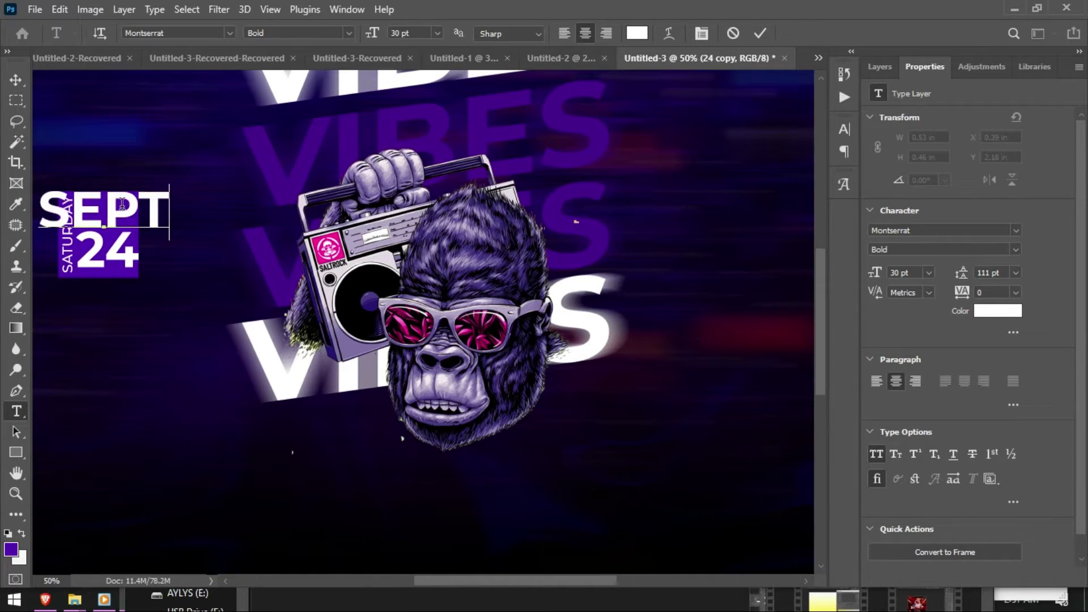
key(ctrl+a)
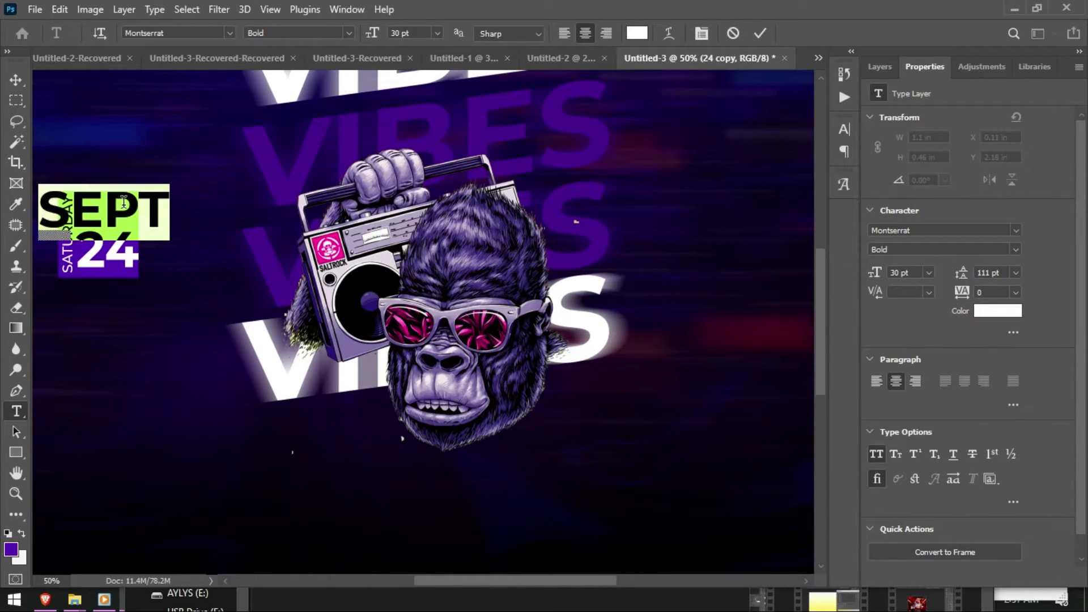
drag(373, 35, 357, 41)
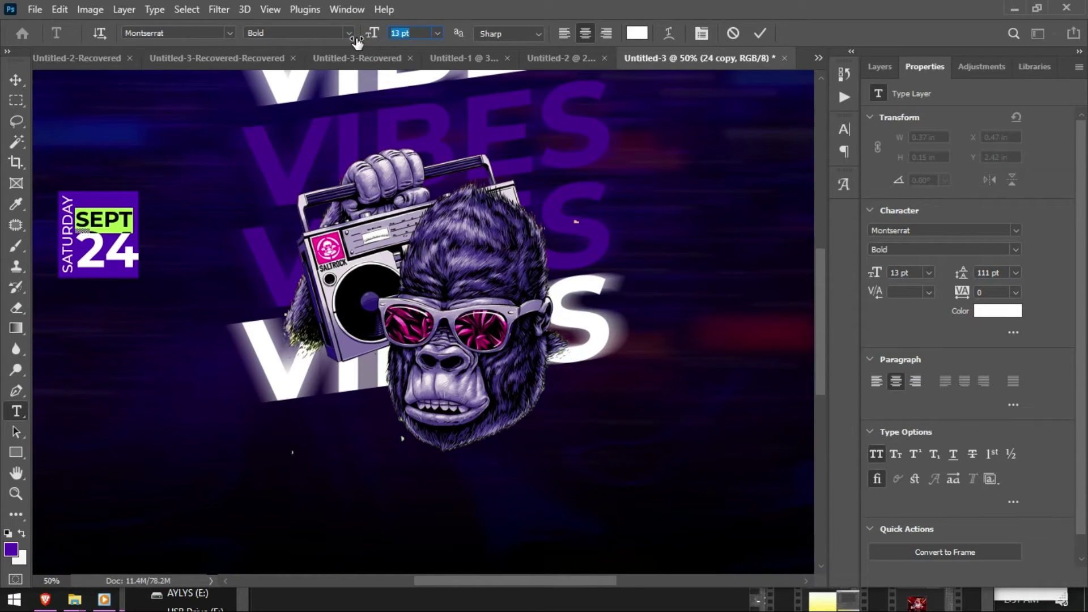
click(15, 80)
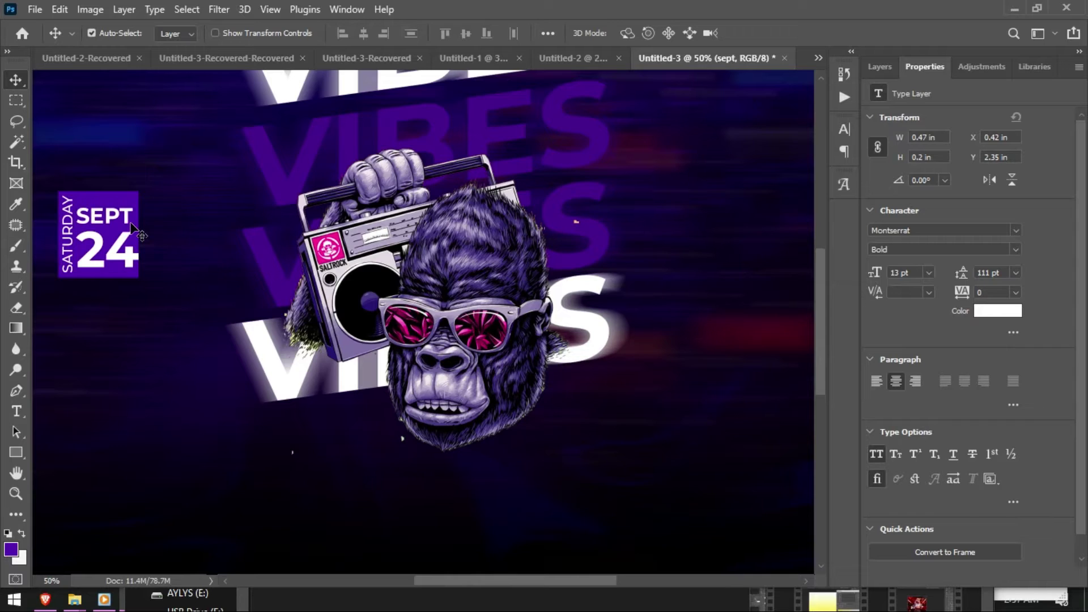
key(Up)
key(Up)
key(Down)
key(Down)
key(Down)
key(Right)
Widen the date box slightly to the right, nudge it left, and deselect.
mouse_move(38, 165)
mouse_down()
mouse_move(107, 204)
mouse_move(96, 198)
mouse_up()
key(ctrl+t)
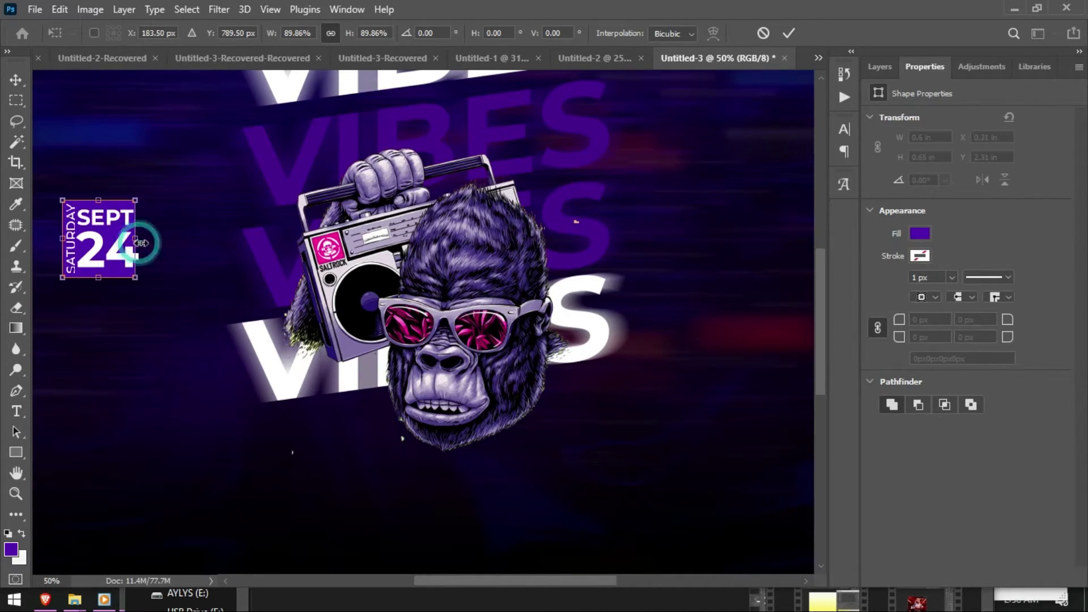
drag(138, 242, 144, 242)
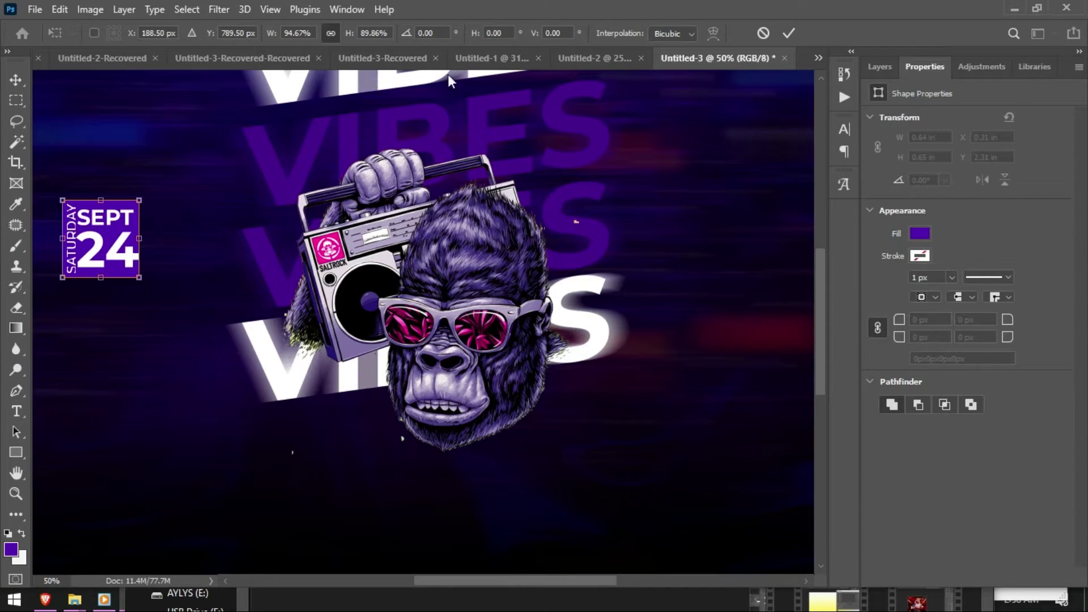
click(788, 33)
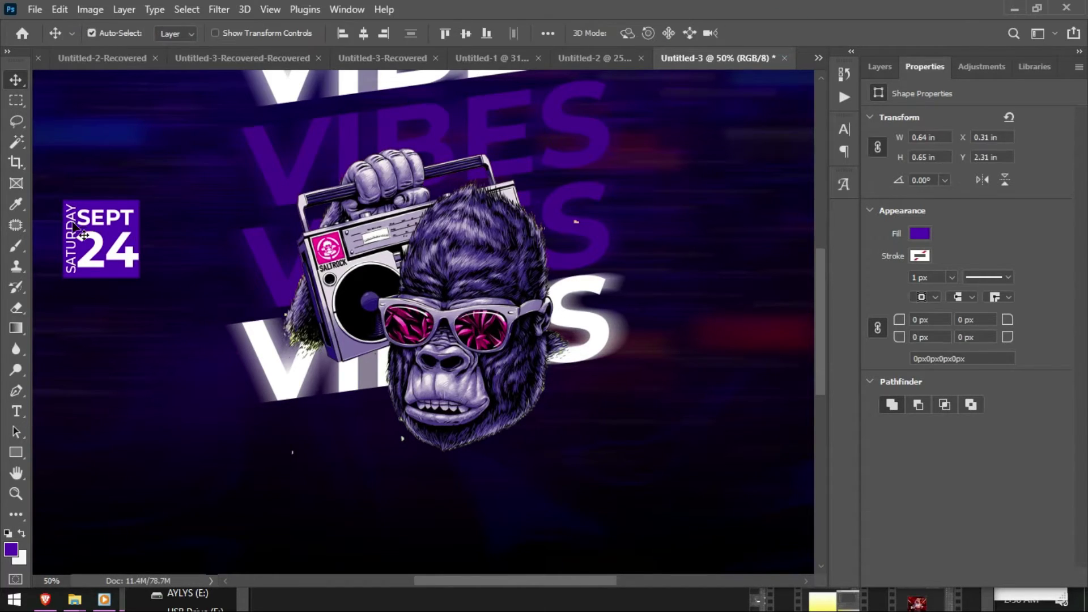
key(Left)
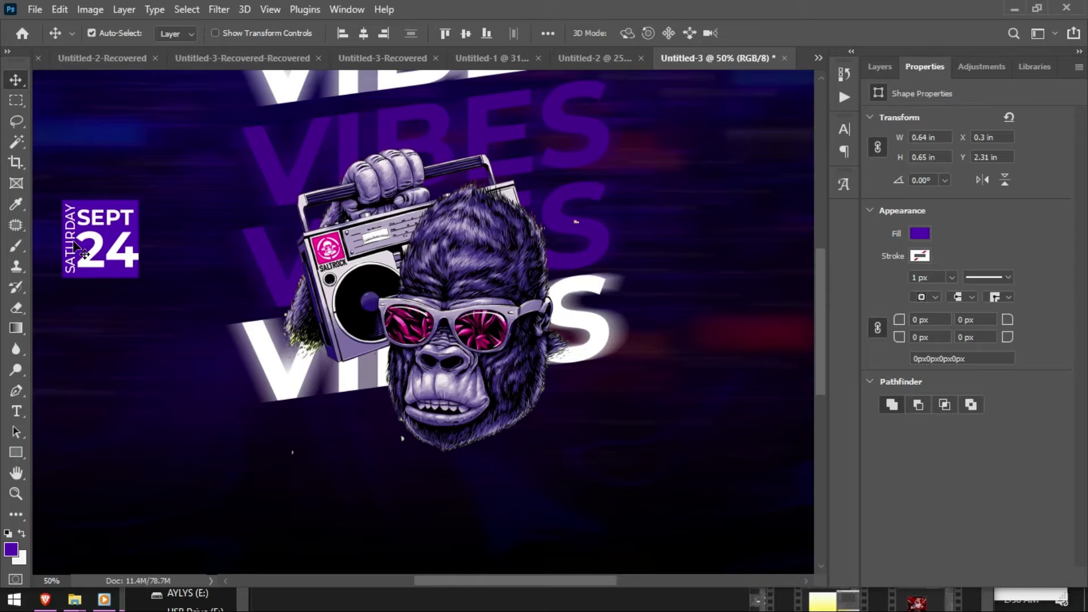
click(182, 320)
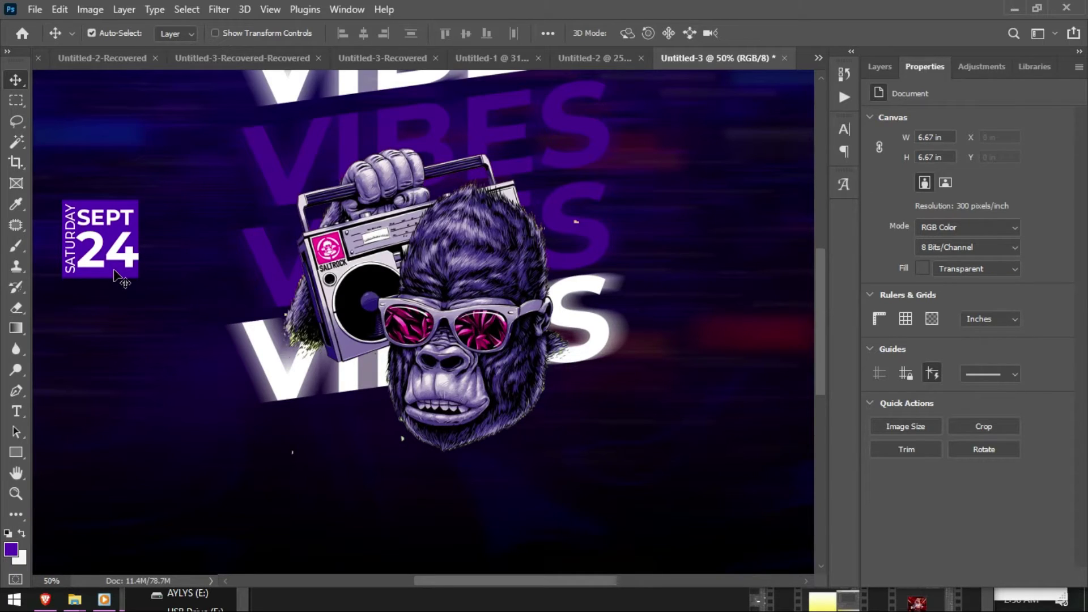
Alt-drag a copy of the purple rectangle straight down beneath the date box.
drag(114, 278, 115, 347)
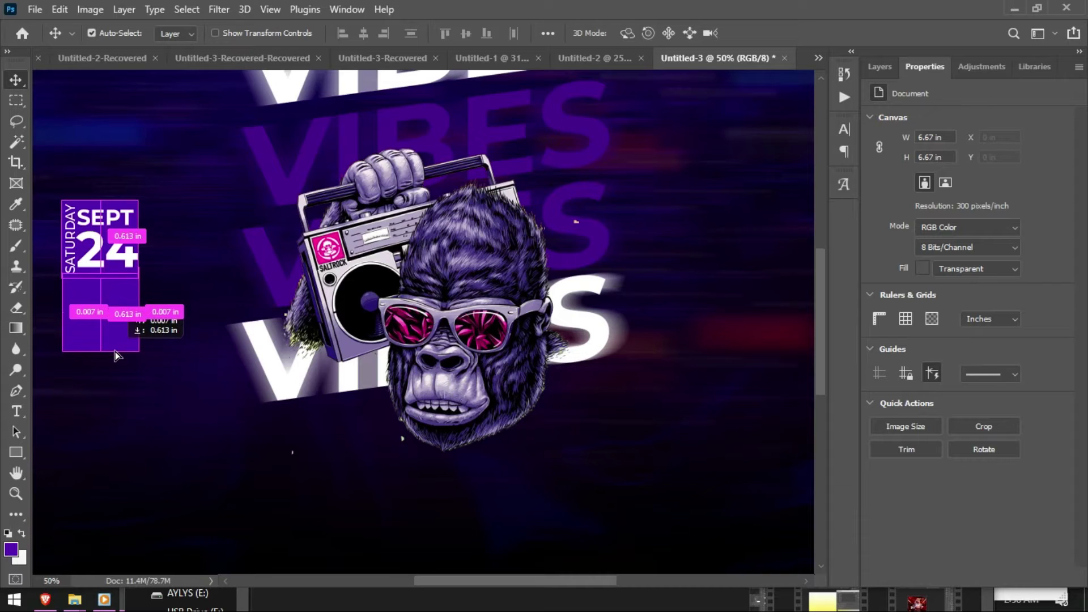
drag(115, 348, 115, 351)
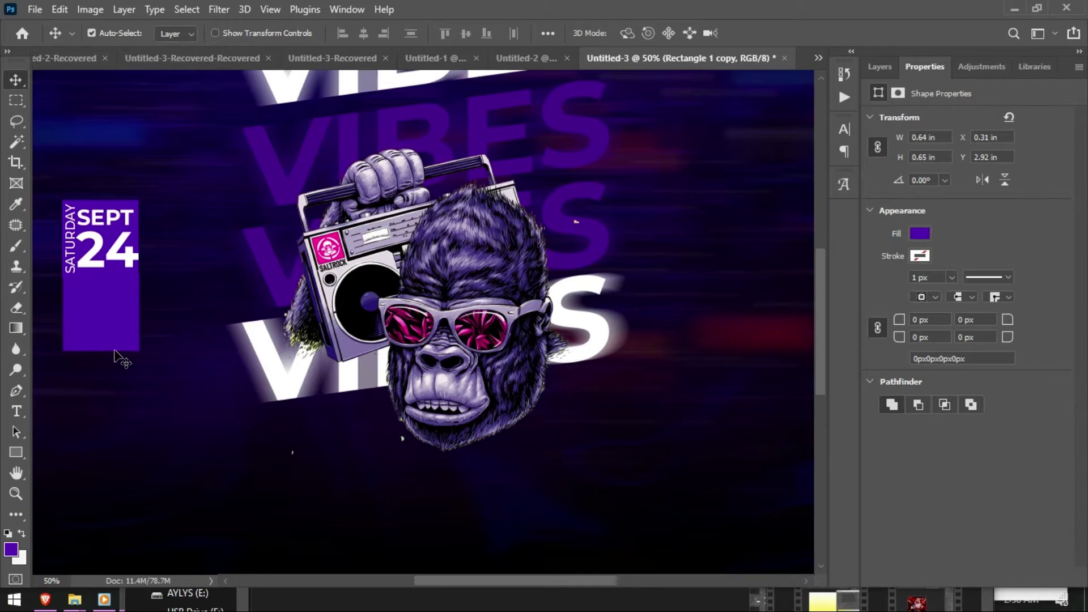
key(t)
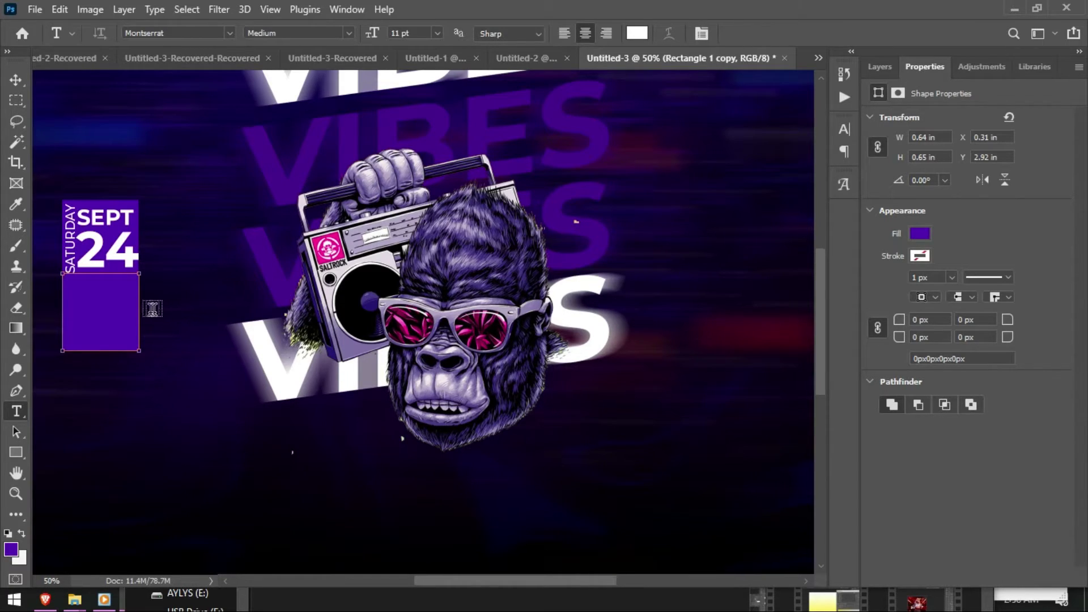
Copy the 24 into the lower rectangle as a 9, raise it slightly, and shift its box down.
key(v)
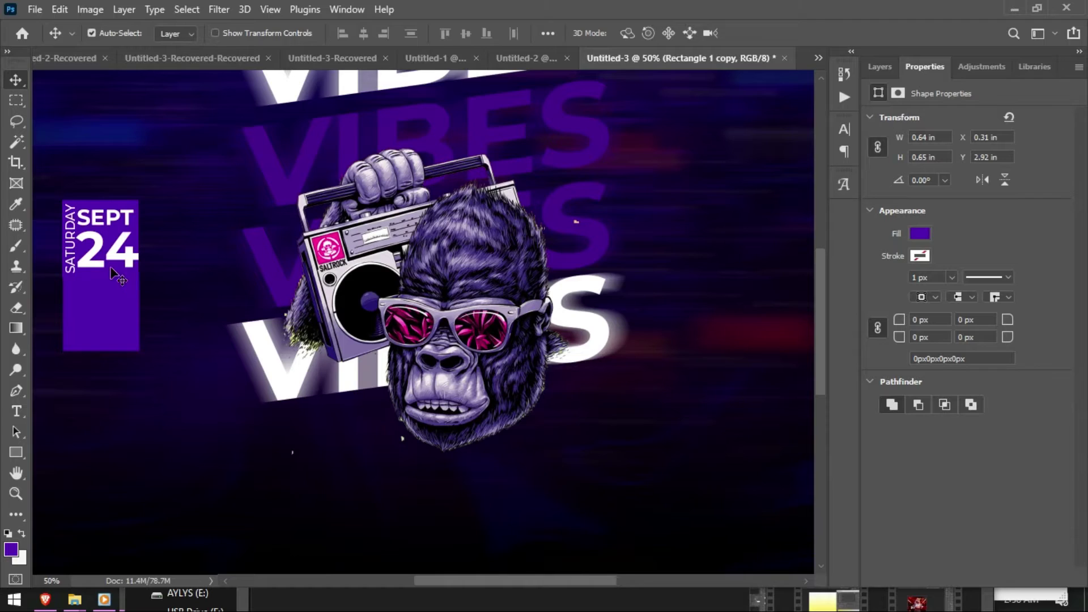
mouse_move(94, 251)
mouse_down()
mouse_move(93, 323)
mouse_move(94, 300)
mouse_up()
double_click(106, 296)
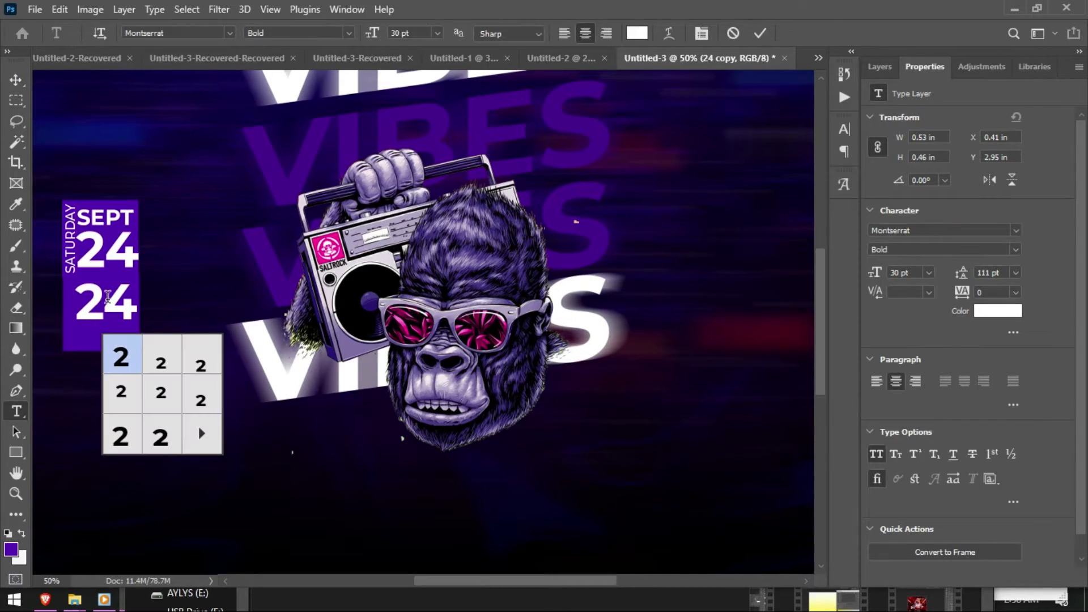
double_click(107, 296)
text(9)
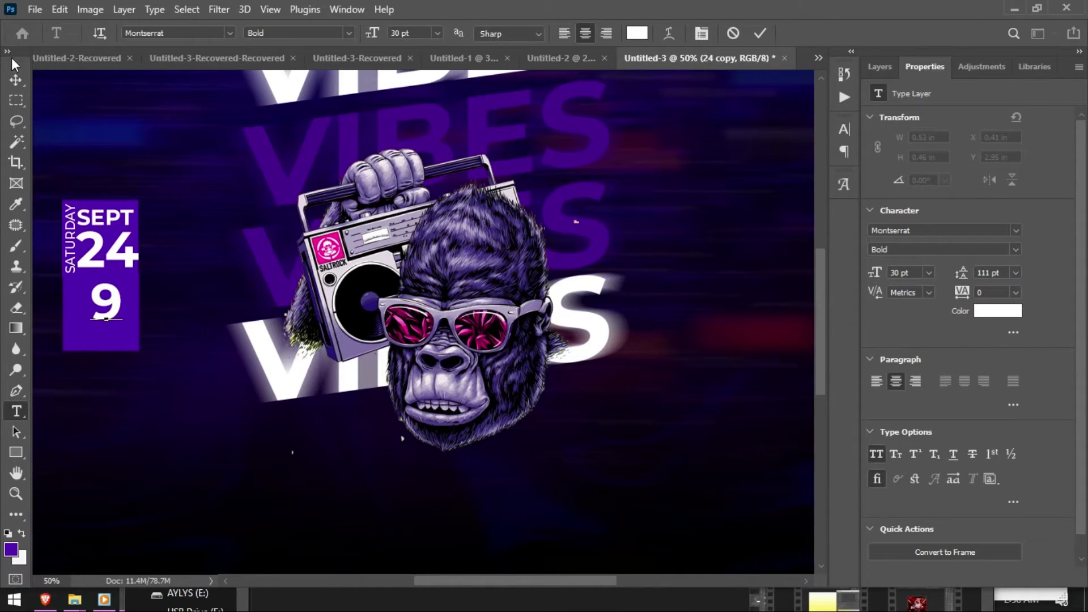
click(16, 79)
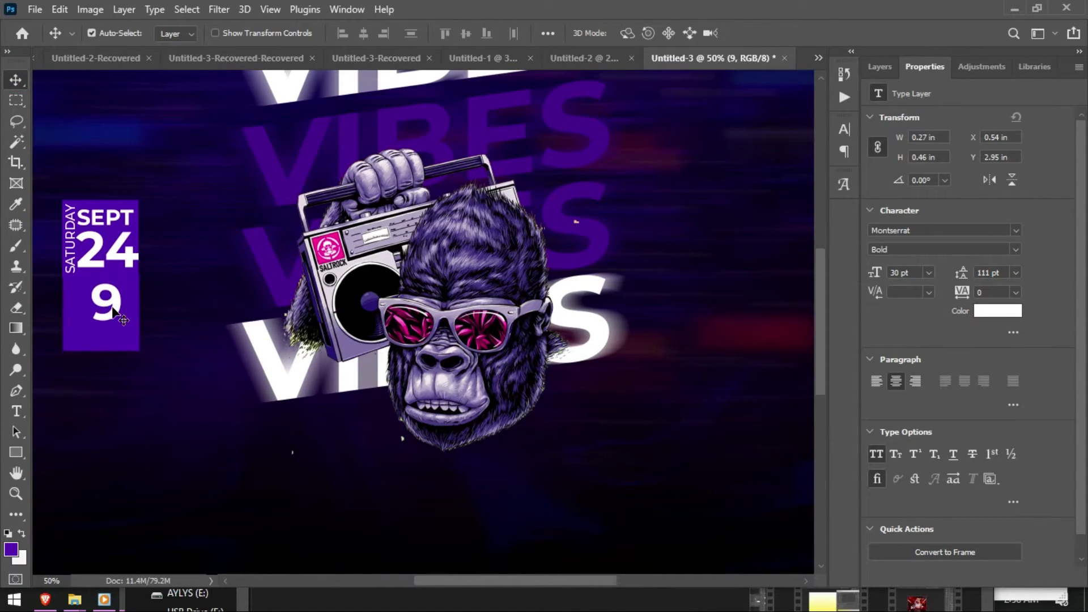
drag(114, 309, 111, 302)
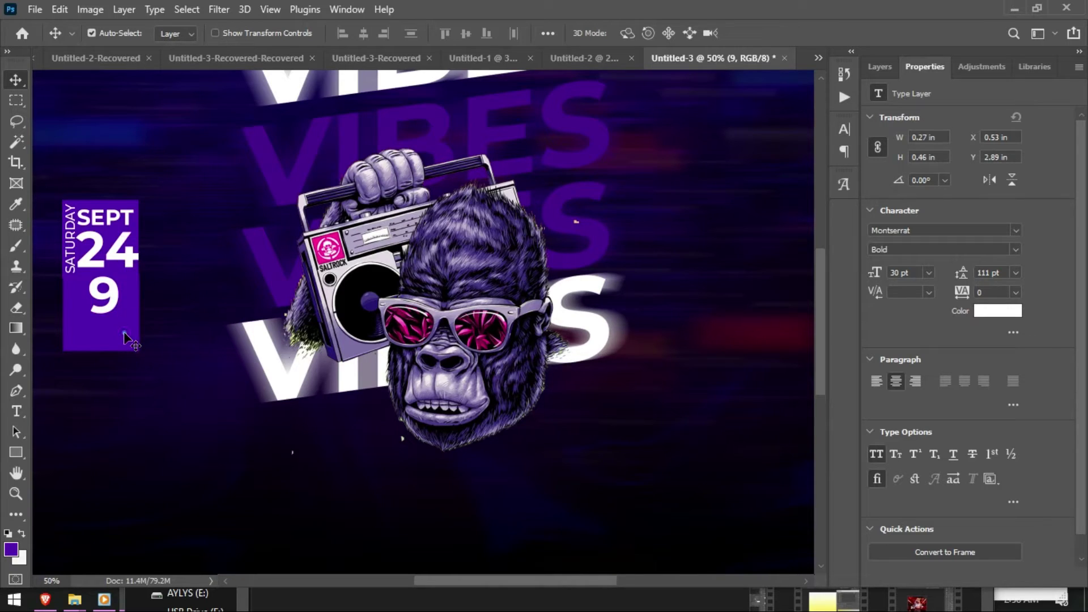
click(124, 334)
key(shift+Down)
key(shift+Down)
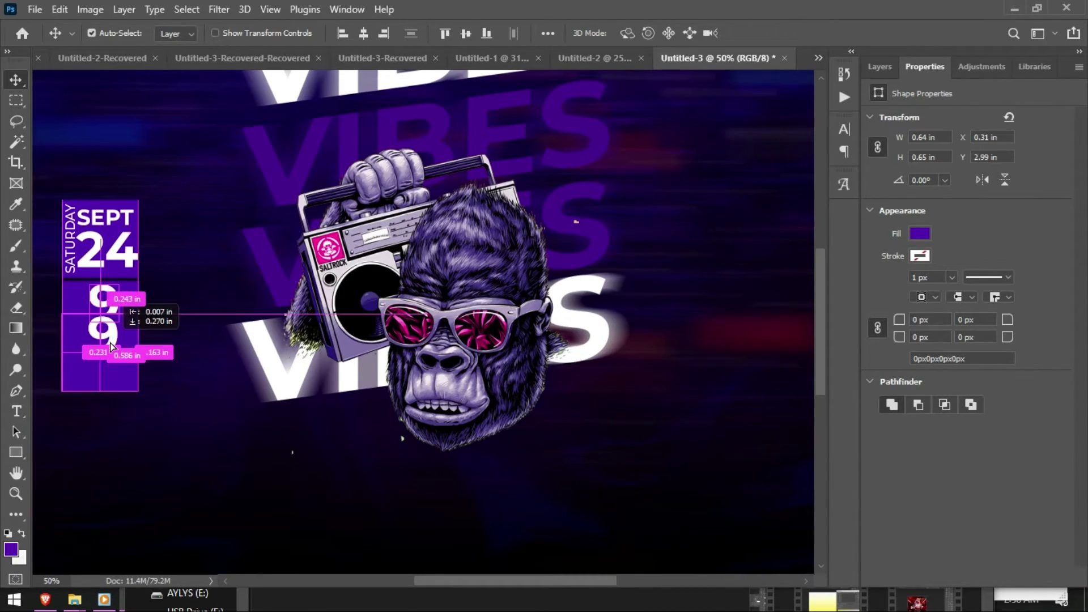
Duplicate the 9 lower down, change the copy to a smaller 'PM', and nudge it into place.
drag(111, 325, 111, 363)
key(ctrl+z)
click(221, 318)
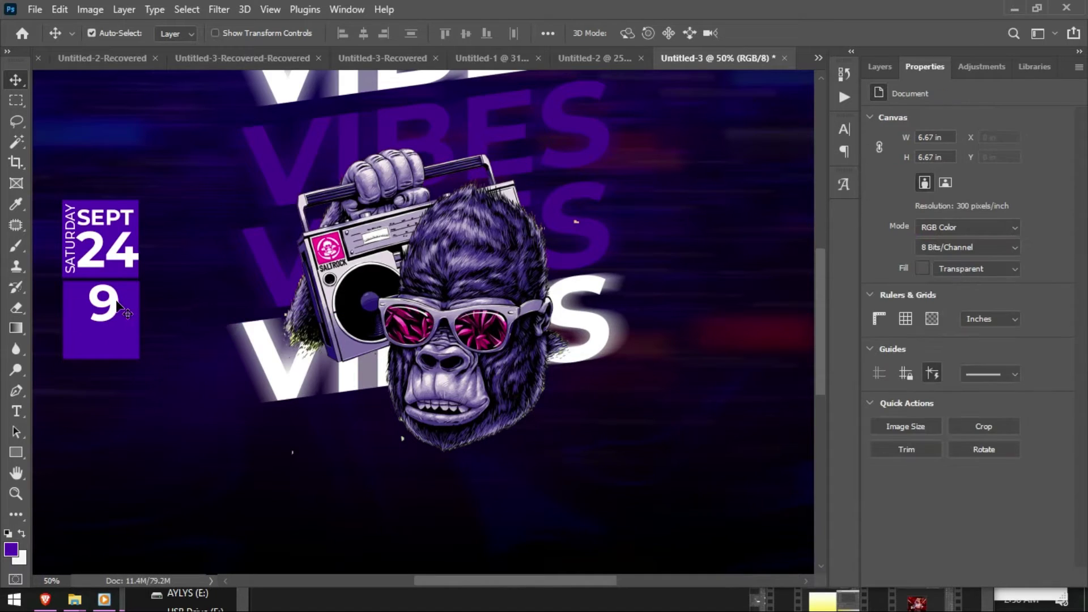
drag(112, 313, 111, 339)
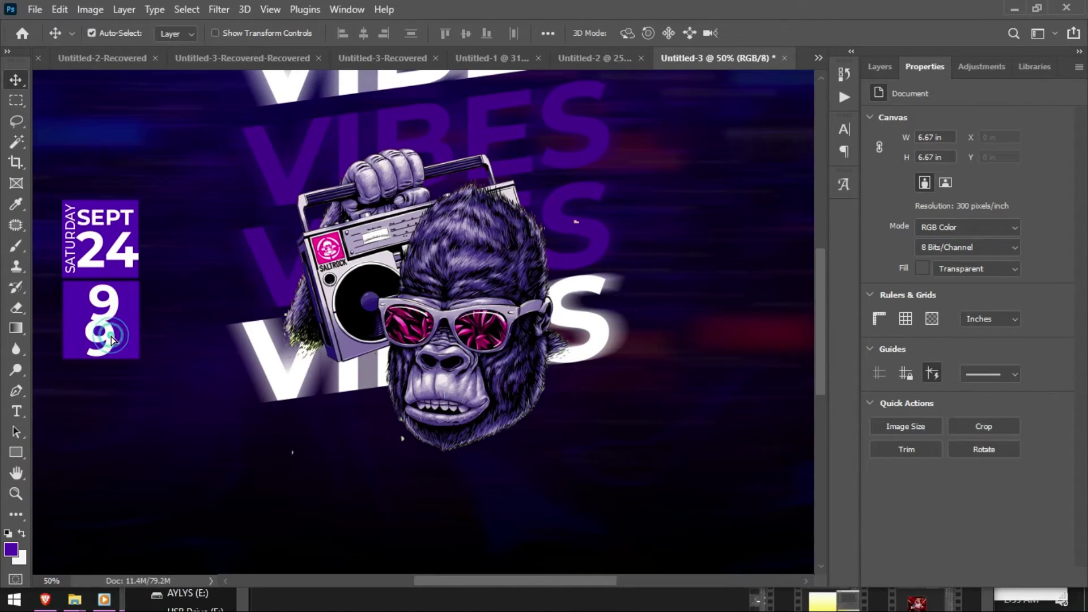
double_click(111, 335)
drag(111, 334, 69, 344)
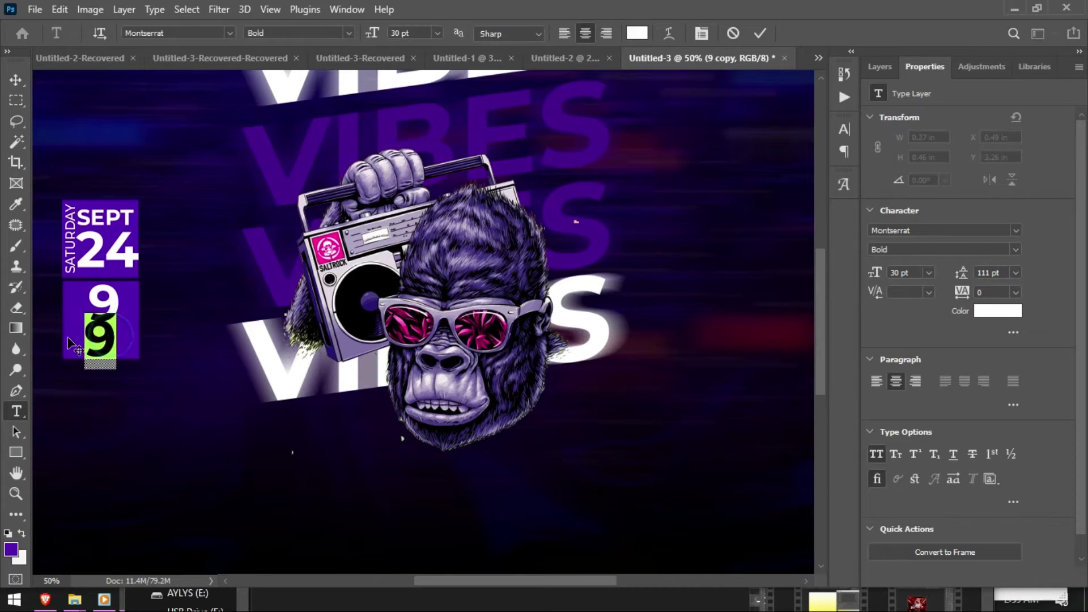
text(PM)
key(ctrl+a)
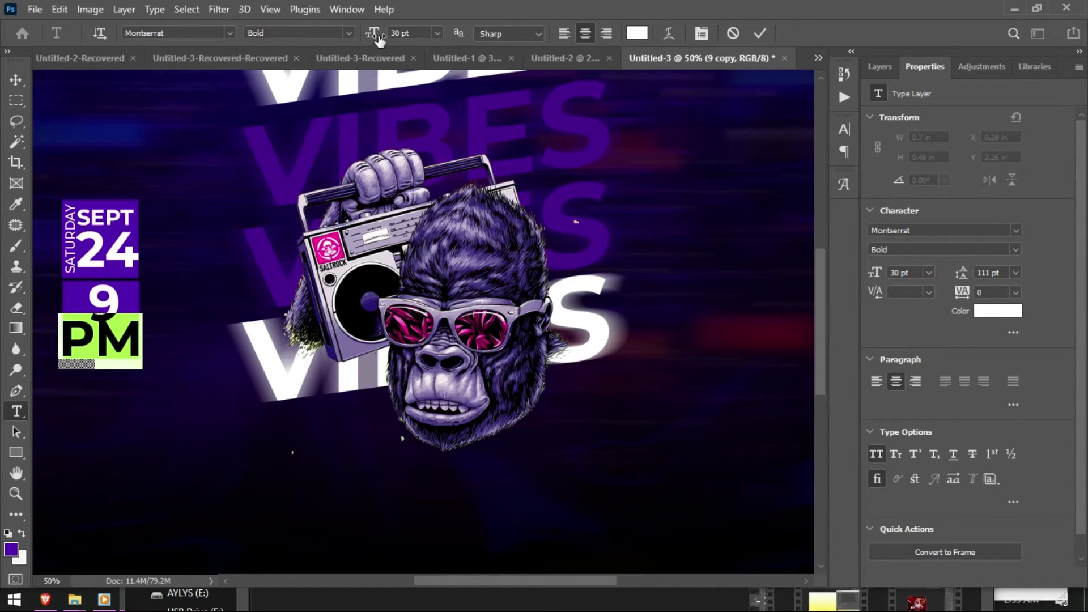
drag(380, 35, 373, 38)
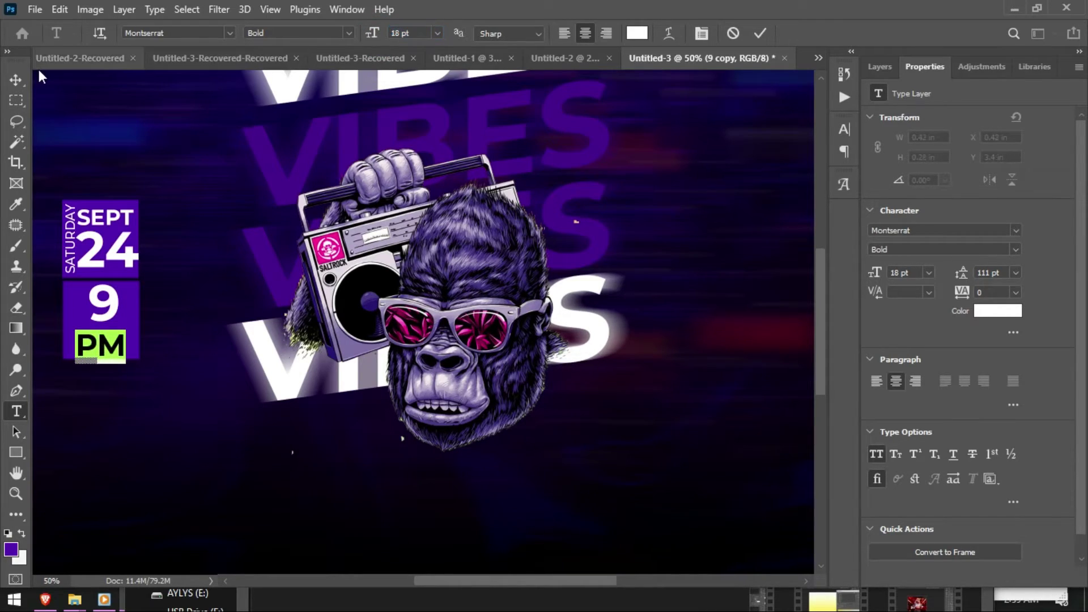
click(17, 80)
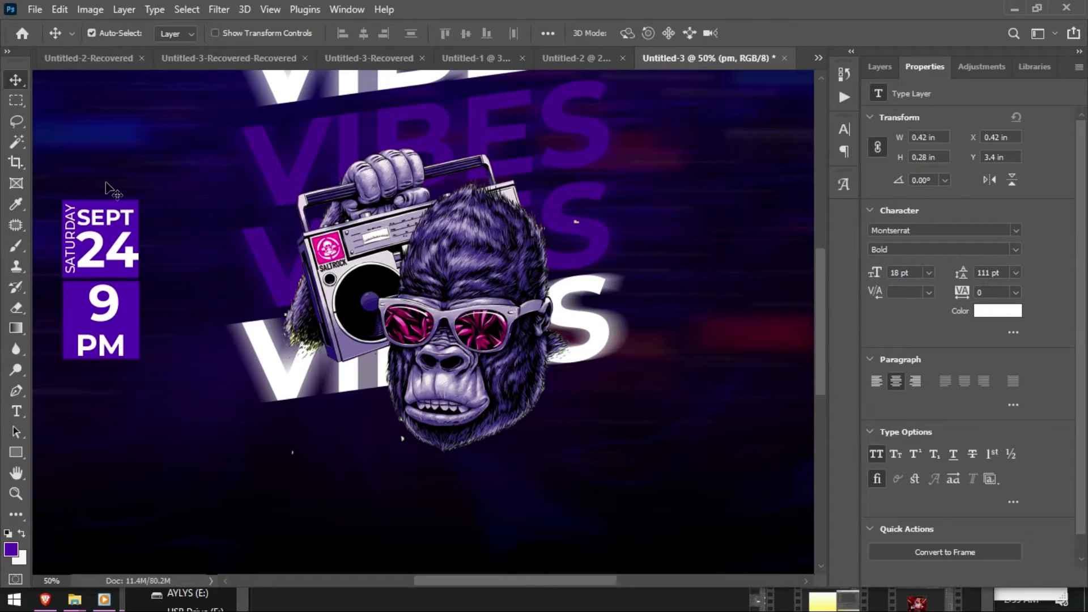
key(shift+Up)
key(shift+Right)
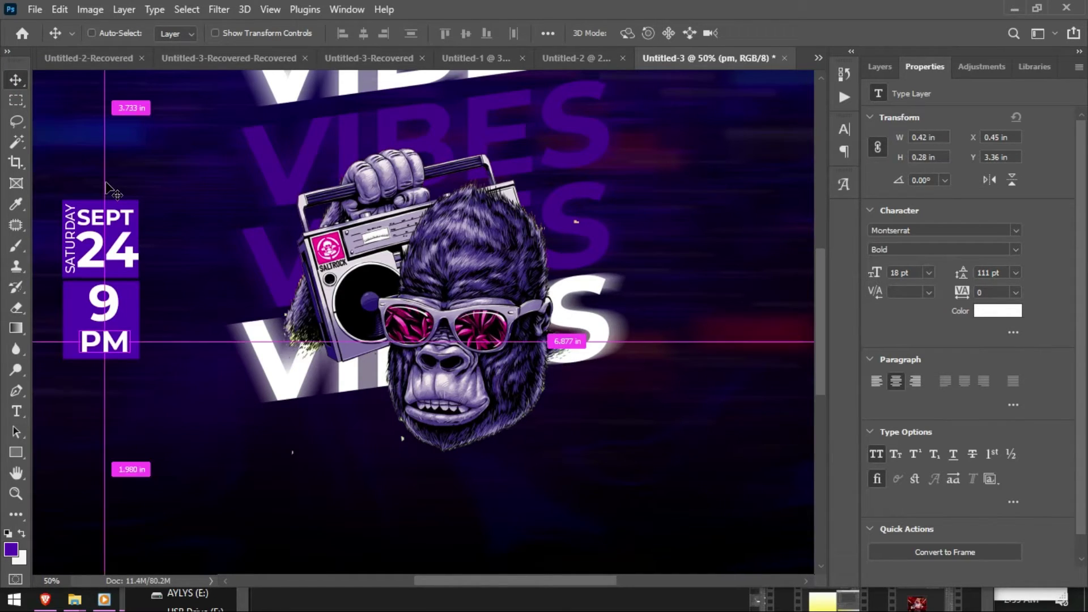
Recommit the SEPT text and reduce the PM font size to 13 pt.
double_click(121, 224)
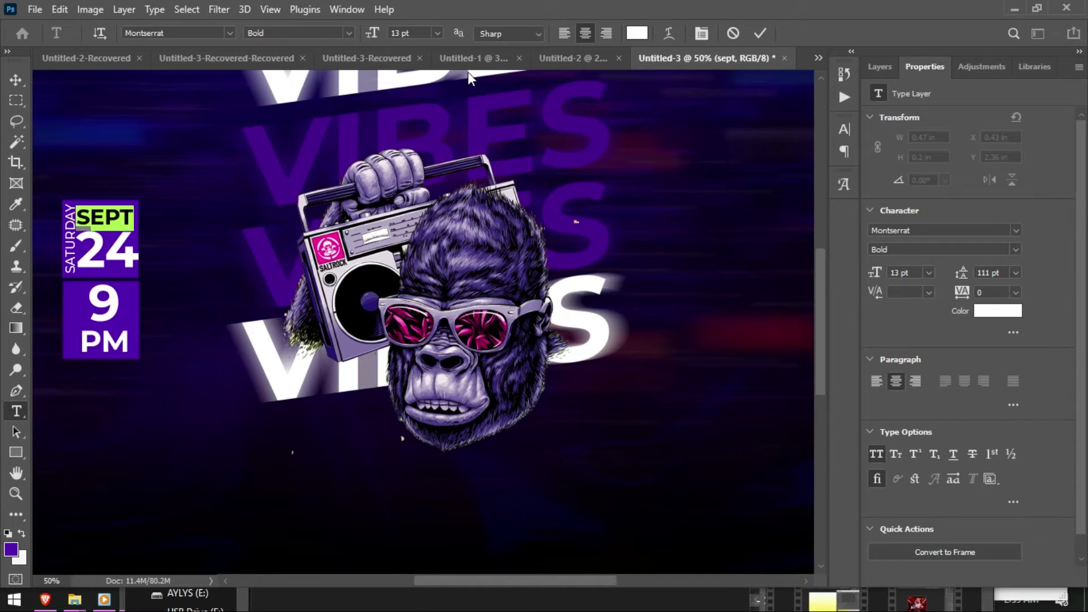
click(760, 33)
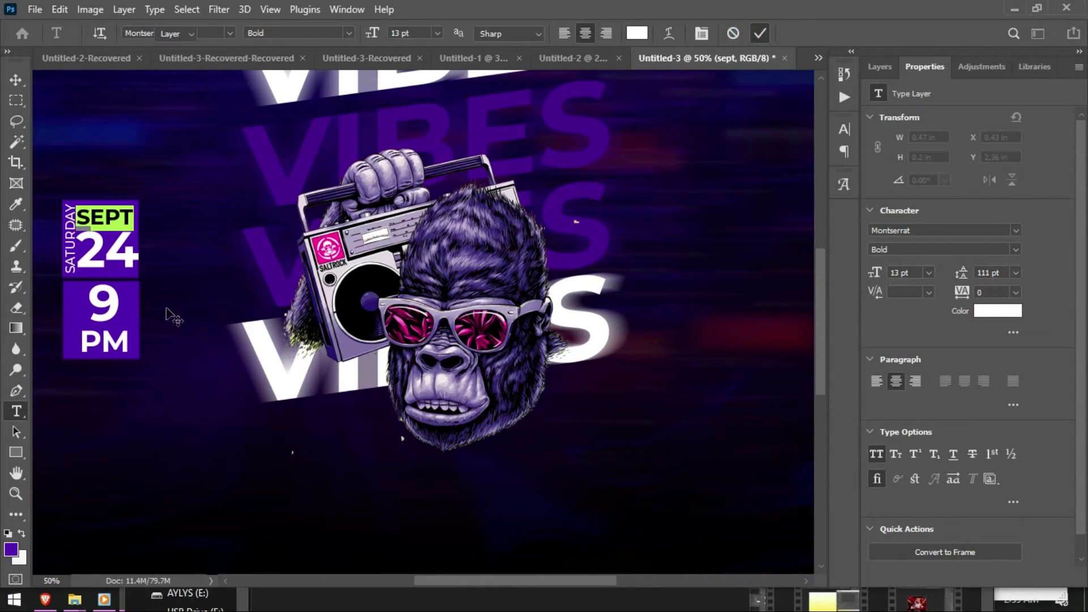
key(v)
double_click(119, 337)
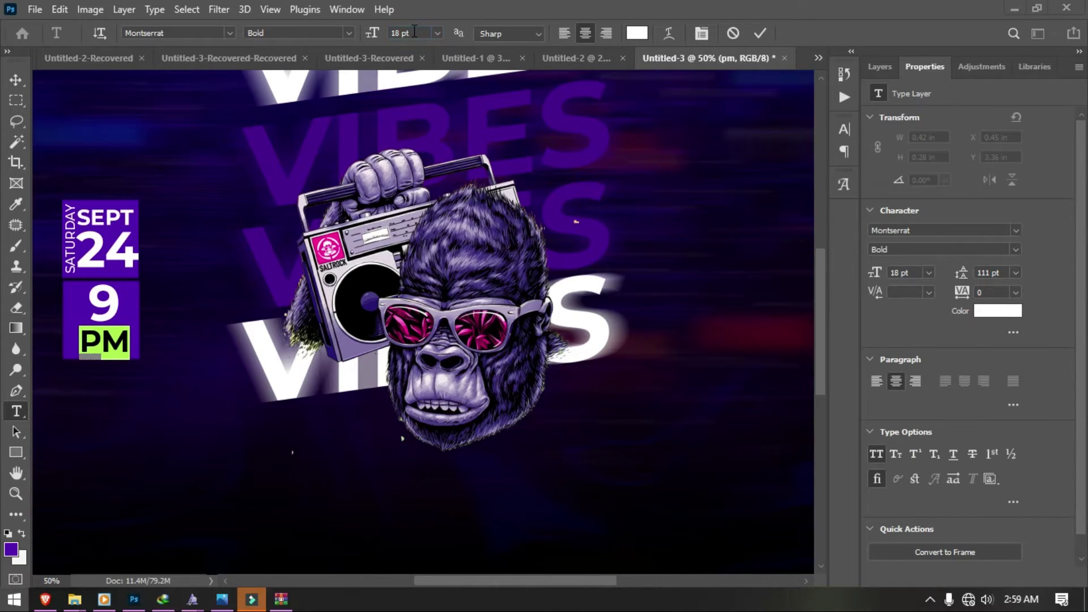
key(super)
key(super)
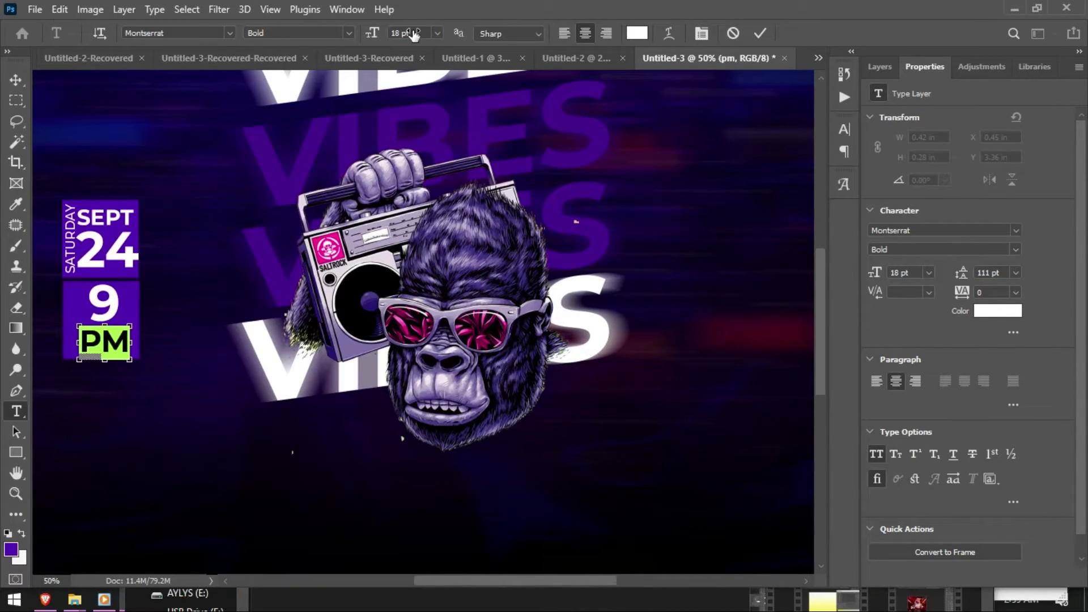
click(415, 32)
text(13)
click(759, 33)
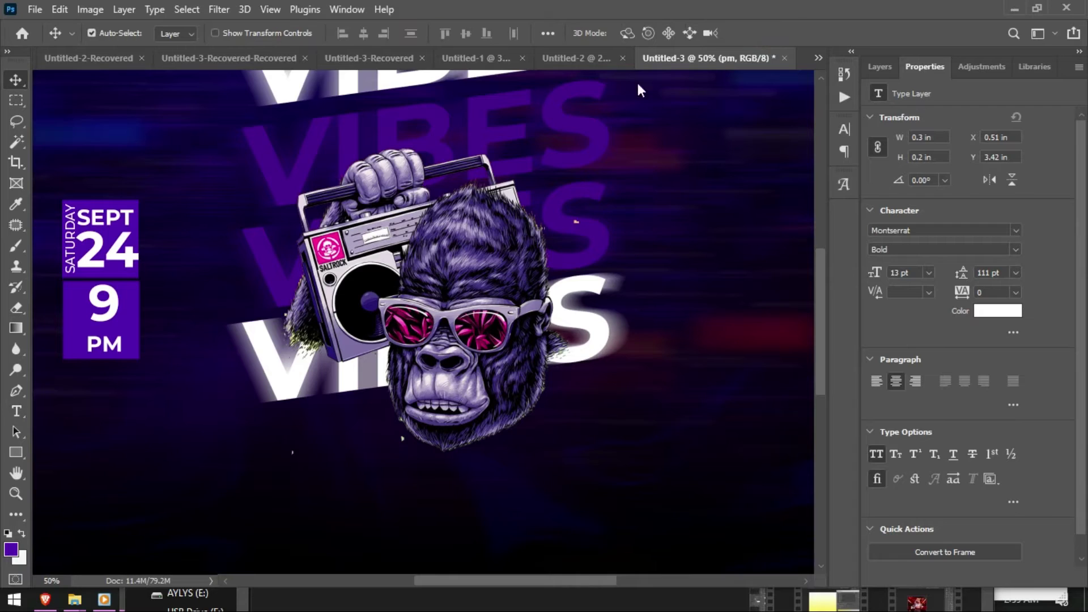
Nudge the PM into position and scale the 9 PM box down to about 94%.
key(shift+Up)
key(shift+Left)
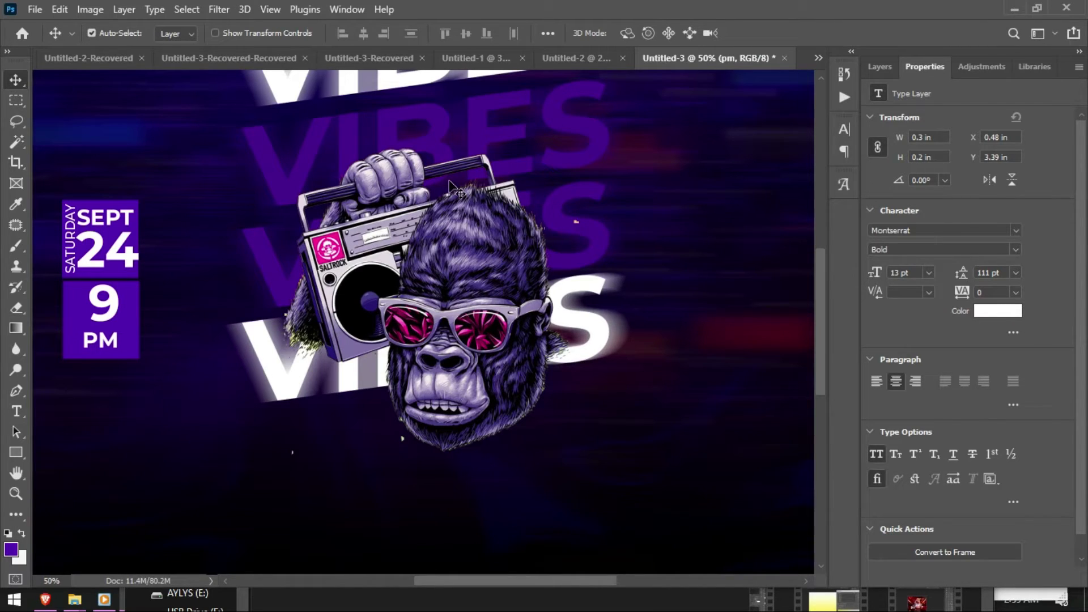
key(shift+Up)
key(shift+Right)
click(96, 360)
key(ctrl+t)
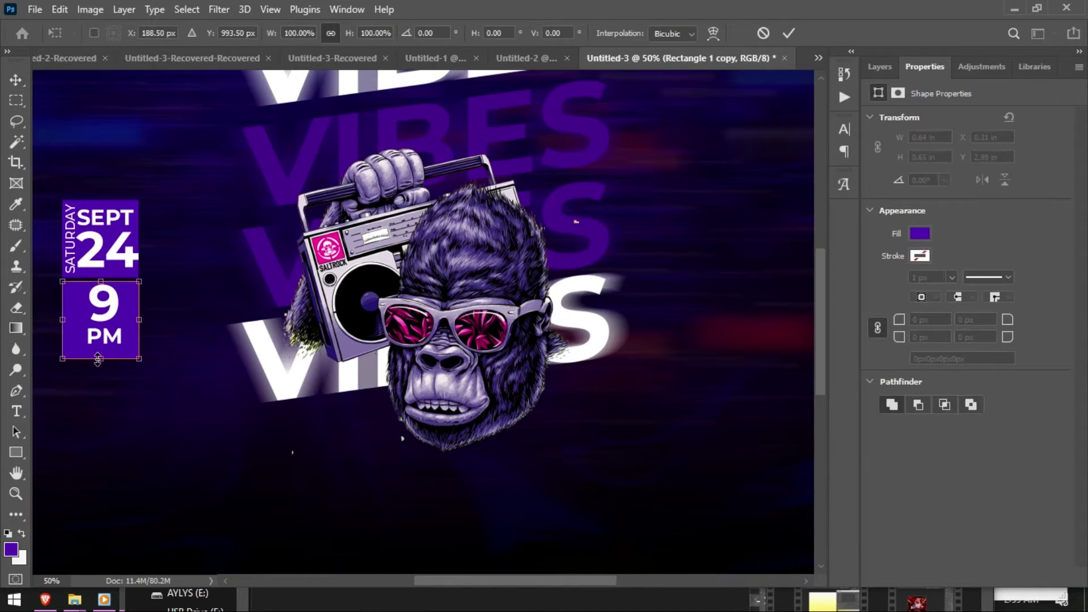
drag(100, 364, 100, 360)
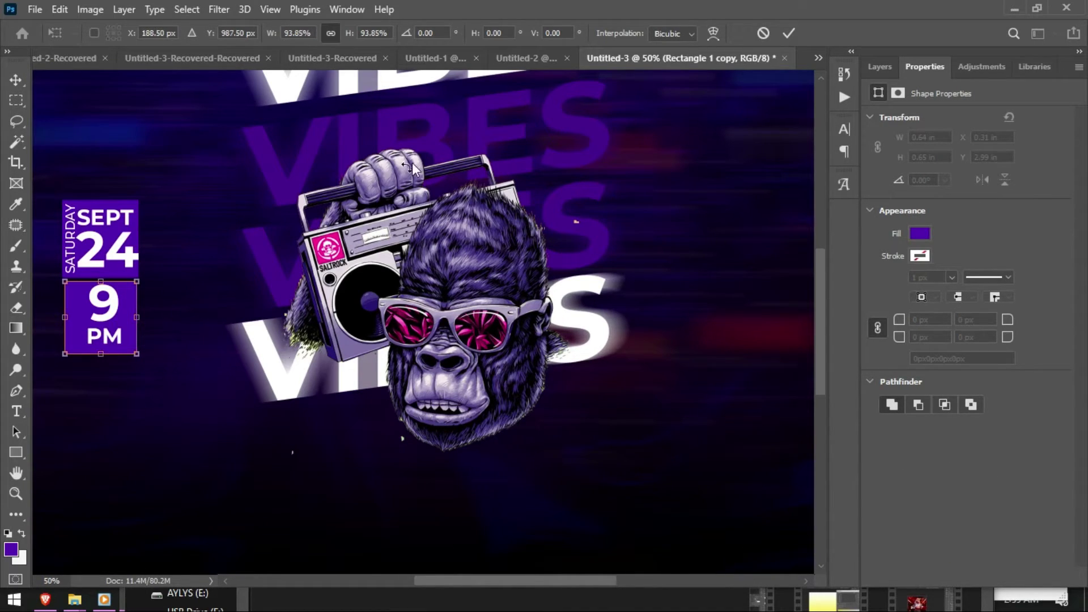
click(788, 33)
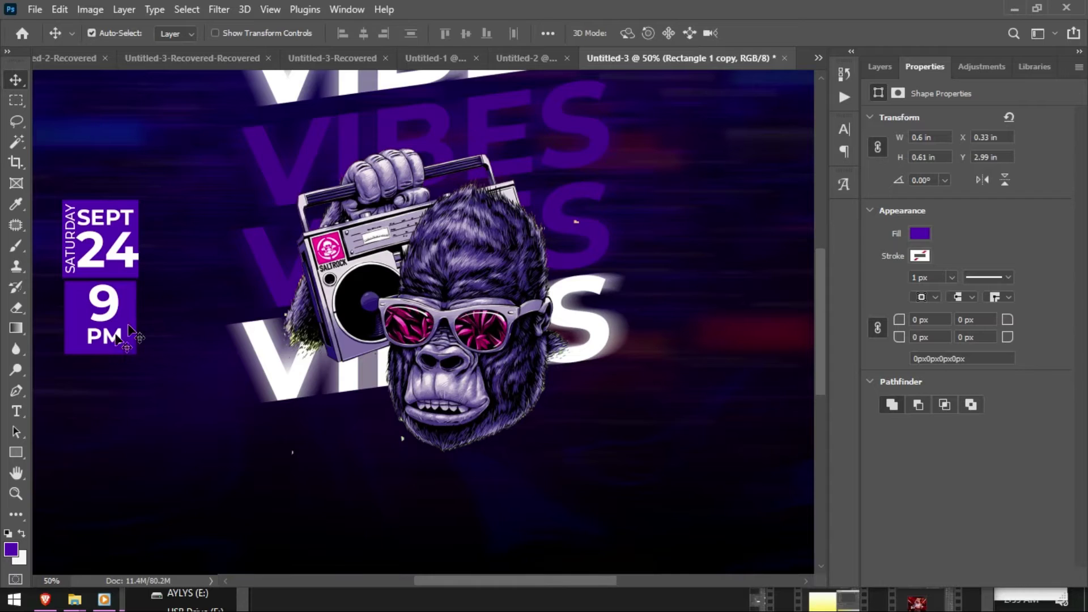
Horizontally centre the date and time blocks, then fine-tune them with arrow nudges.
click(111, 339)
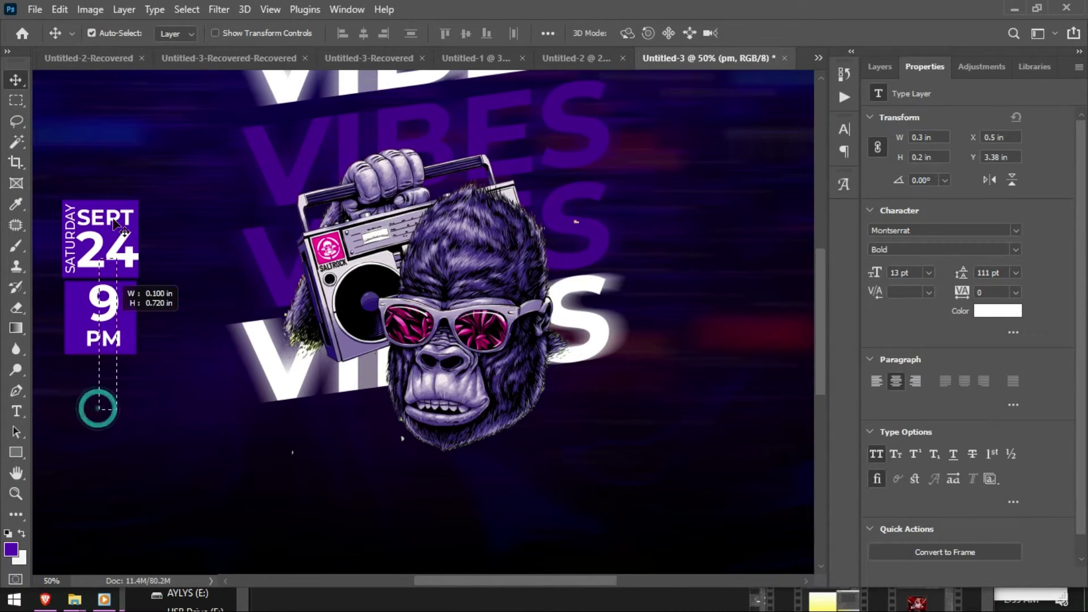
drag(97, 408, 64, 164)
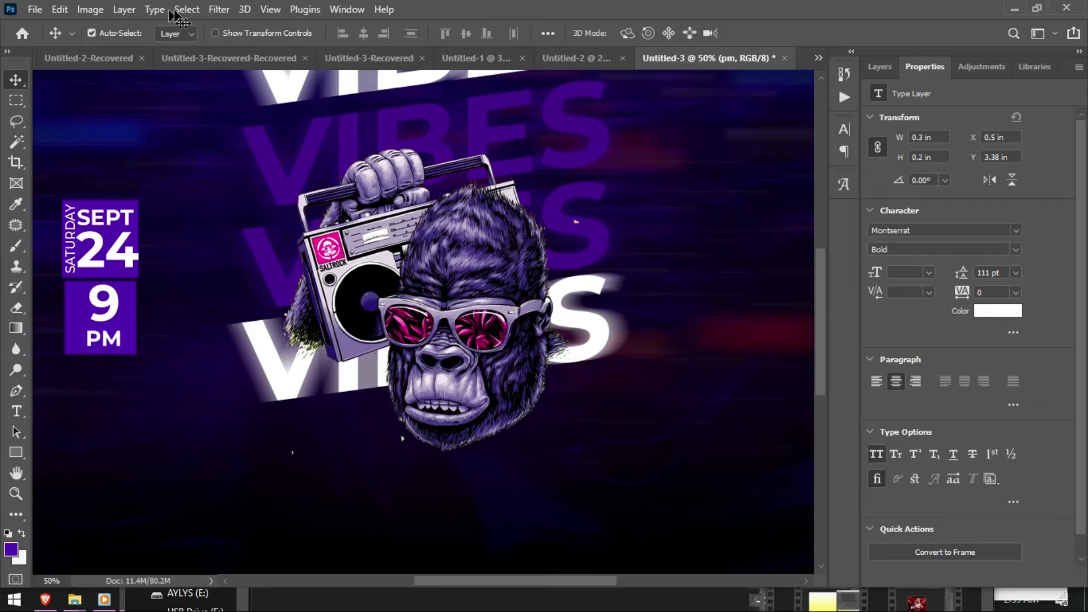
click(365, 33)
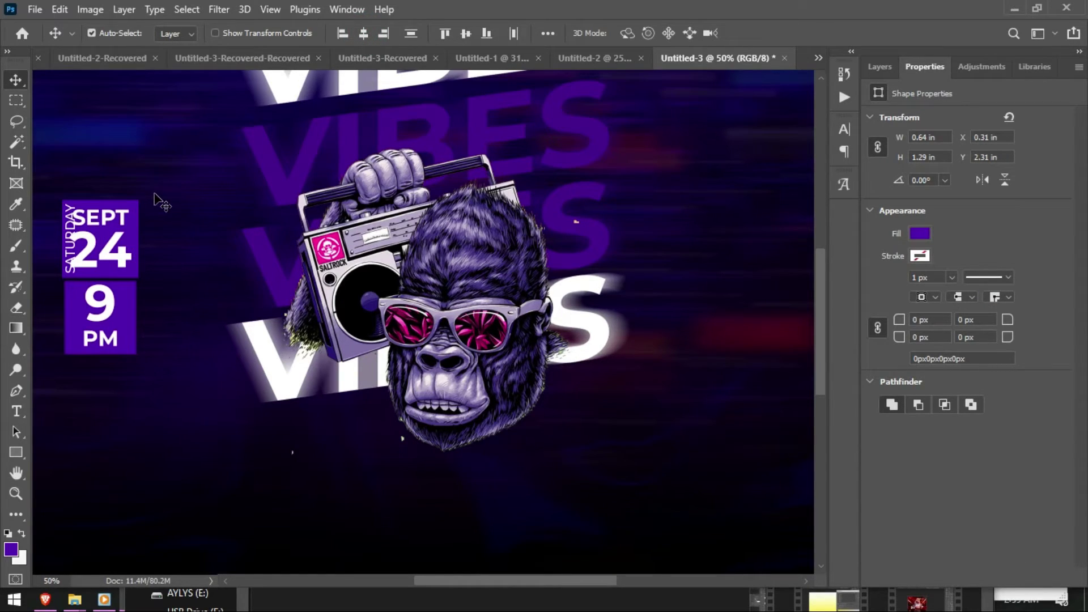
key(shift+Right)
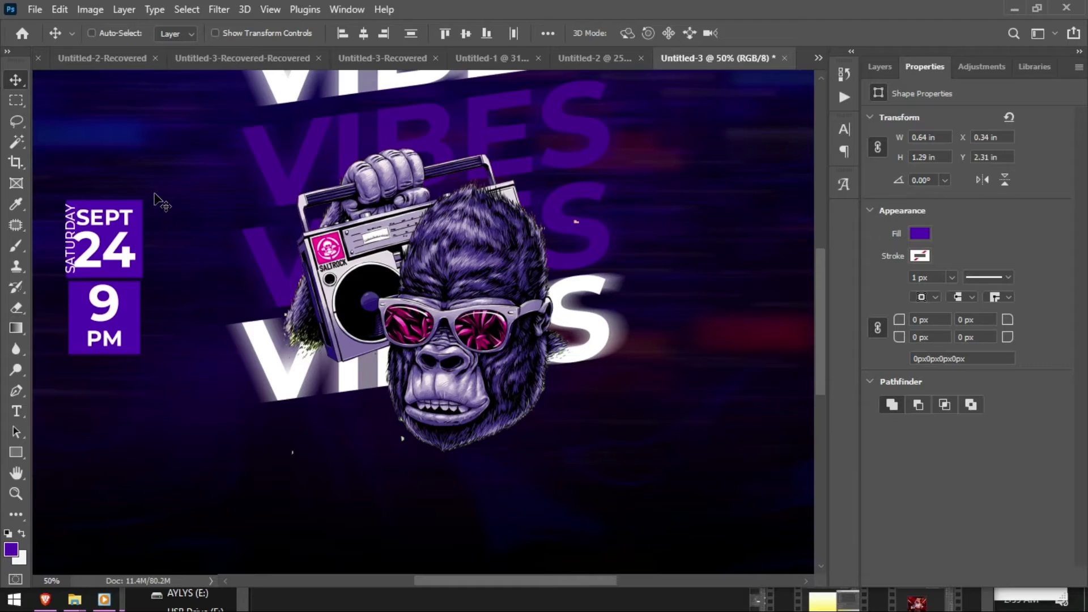
key(shift+Left)
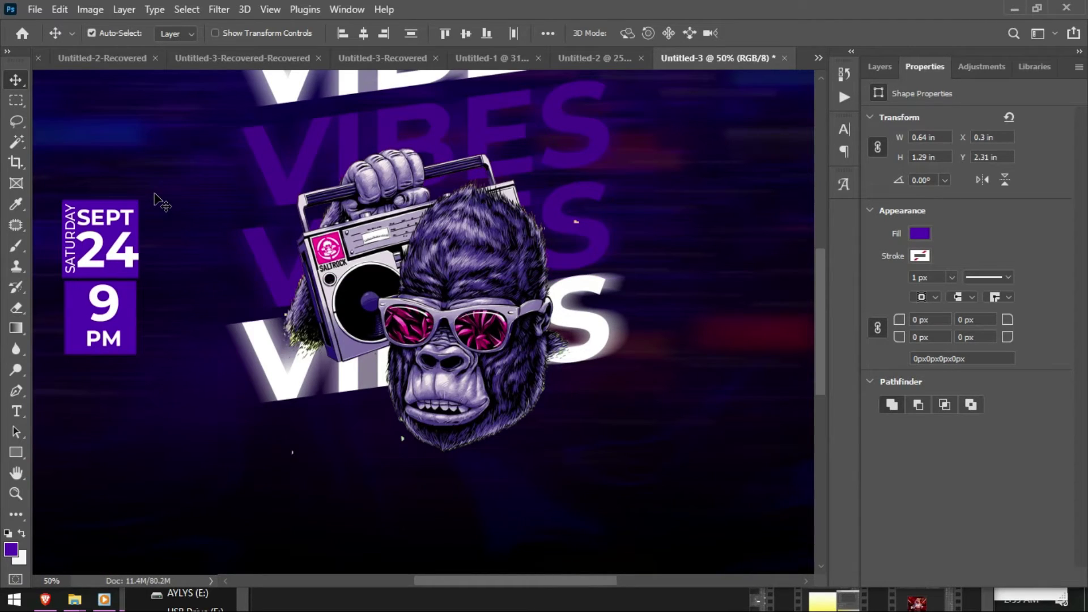
click(113, 391)
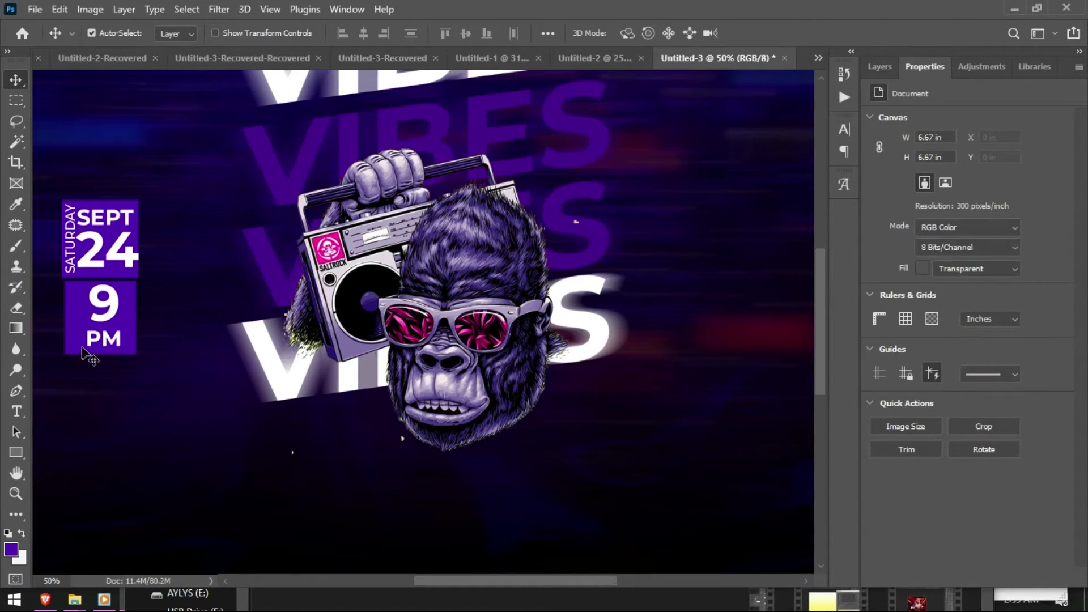
key(shift+Up)
click(78, 309)
Enlarge the 9 PM box to about 0.64 × 0.65 in, matching the date box, and shift it left.
key(ctrl+plus)
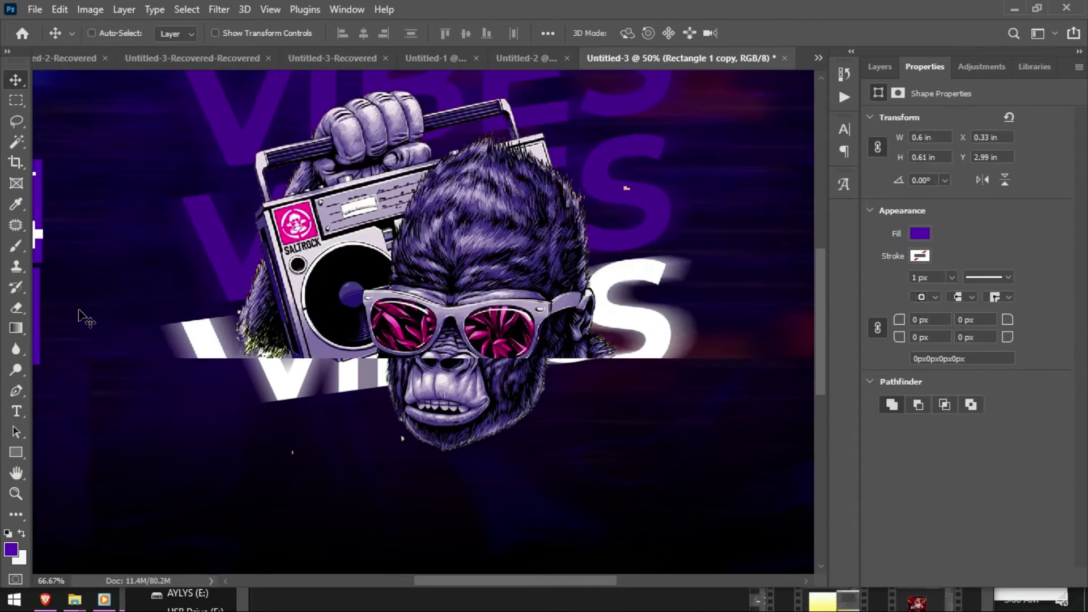
click(79, 309)
drag(151, 337, 217, 360)
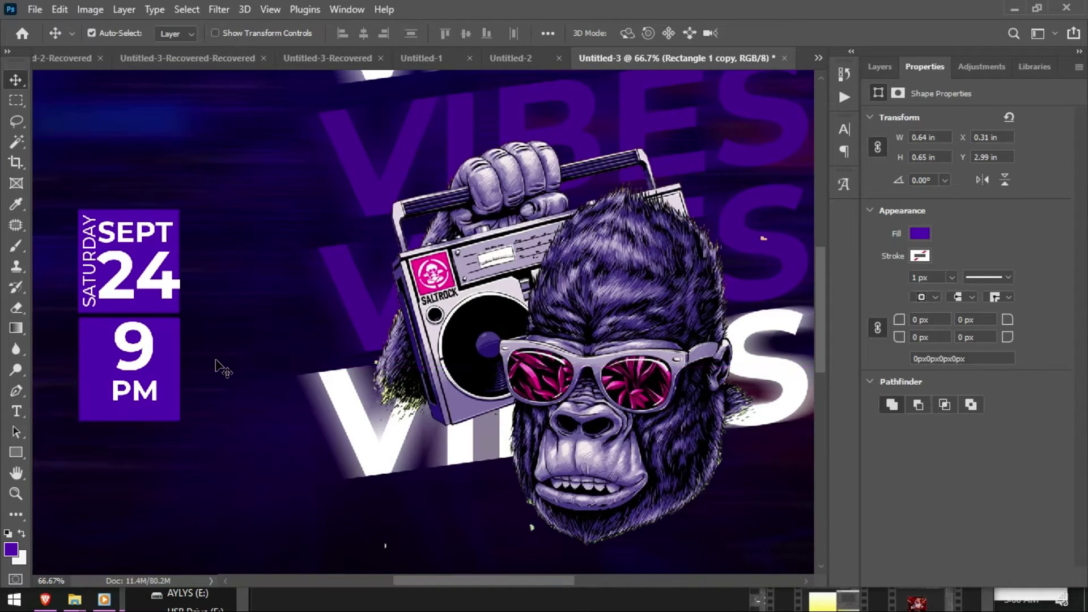
ctrl+click(256, 364)
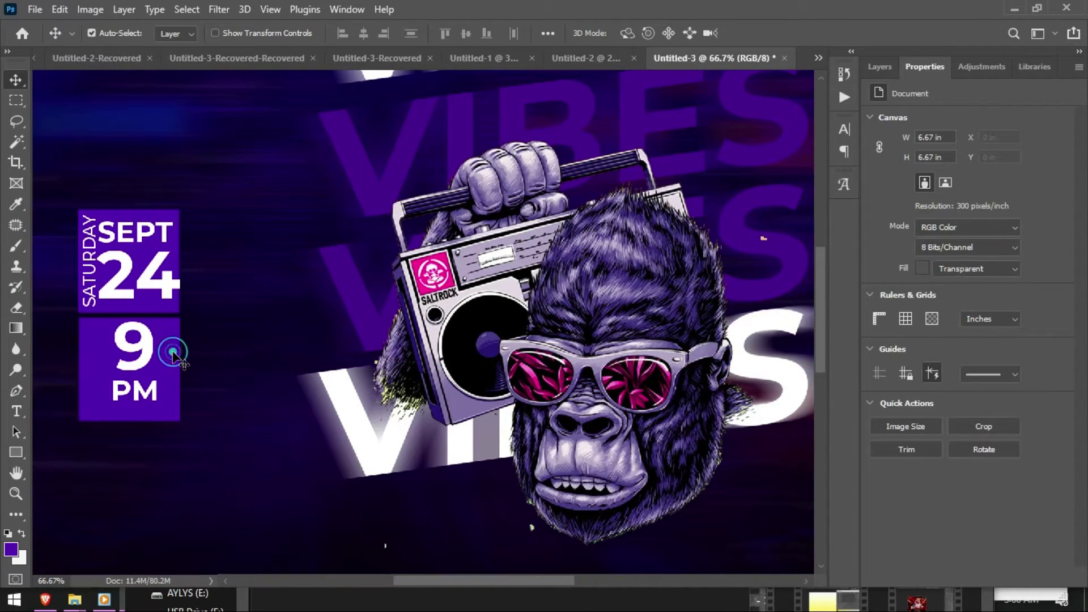
drag(176, 347, 176, 358)
key(ctrl+0)
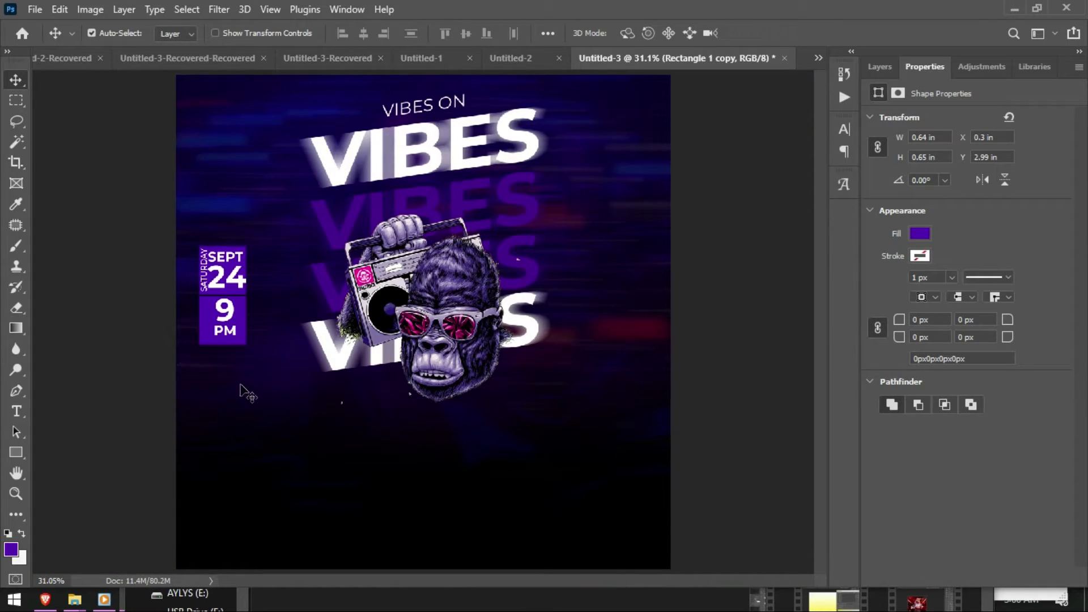
Scale the combined date and time badge stack to about 88%, roughly 0.56 × 1.17 in.
drag(238, 381, 194, 246)
key(ctrl+t)
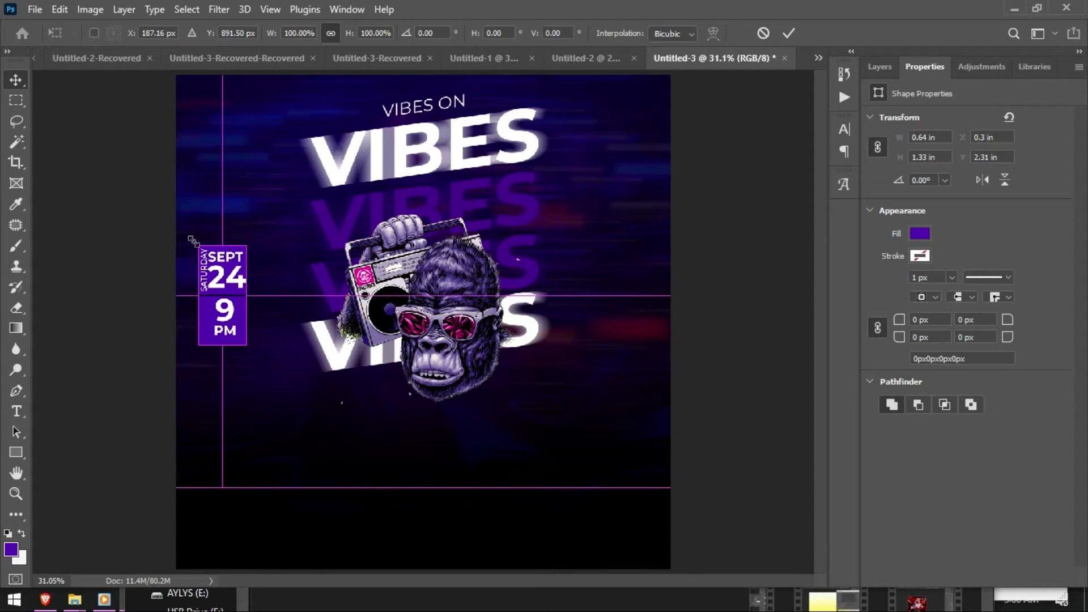
drag(226, 339, 225, 333)
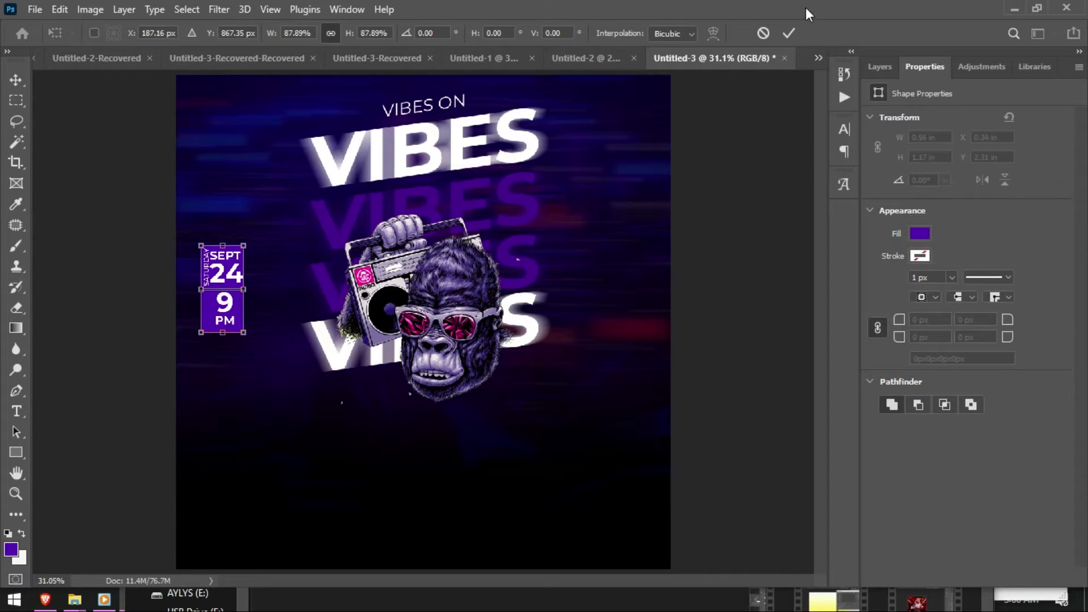
click(790, 26)
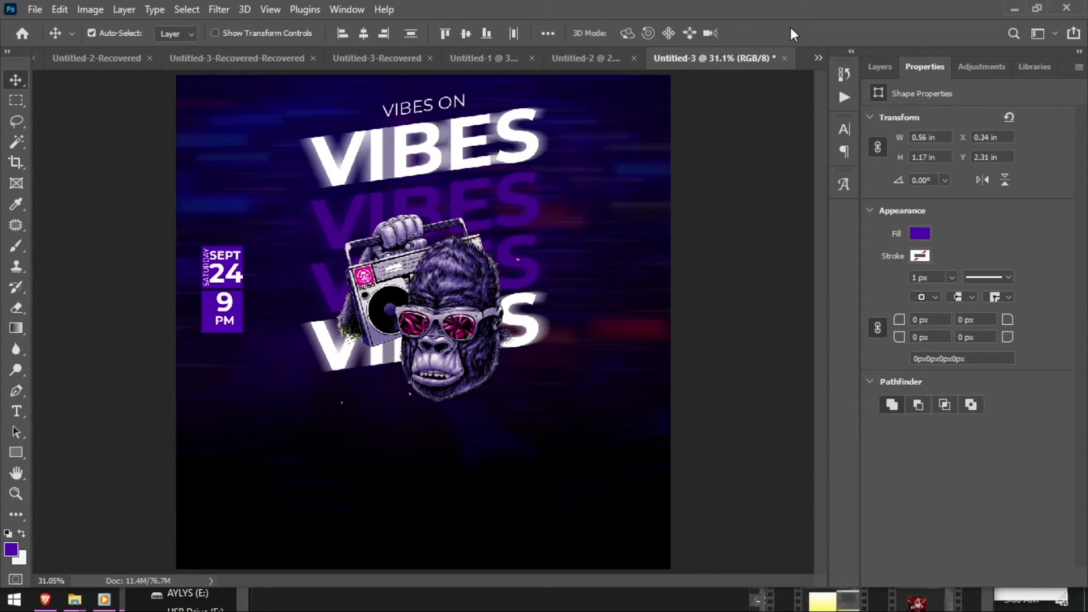
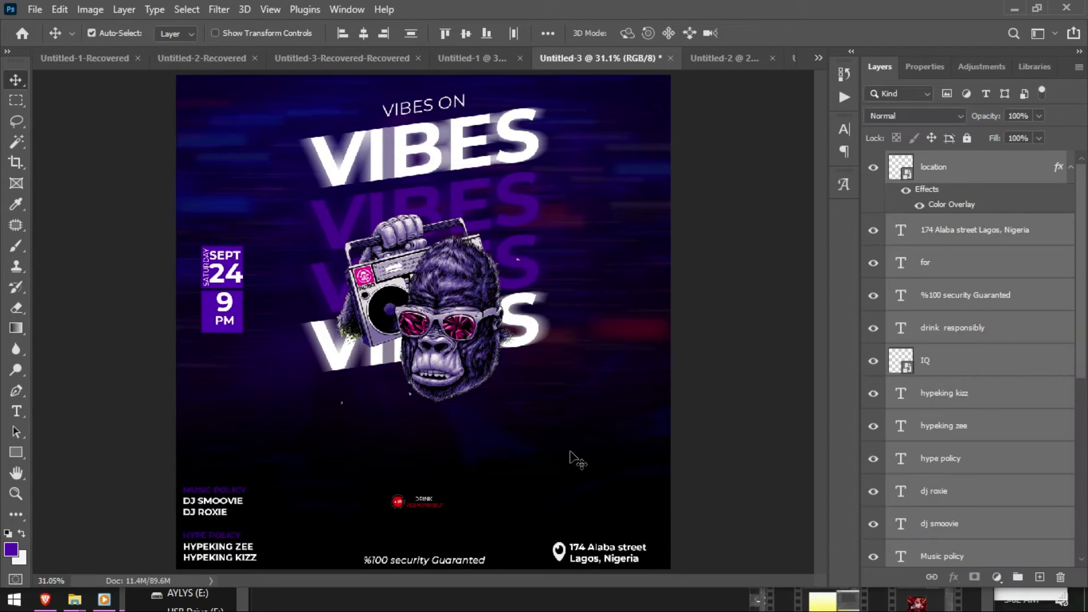
Zoom to the flyer's footer and recolour the MUSIC POLICY heading to purple #470295.
key(ctrl+plus)
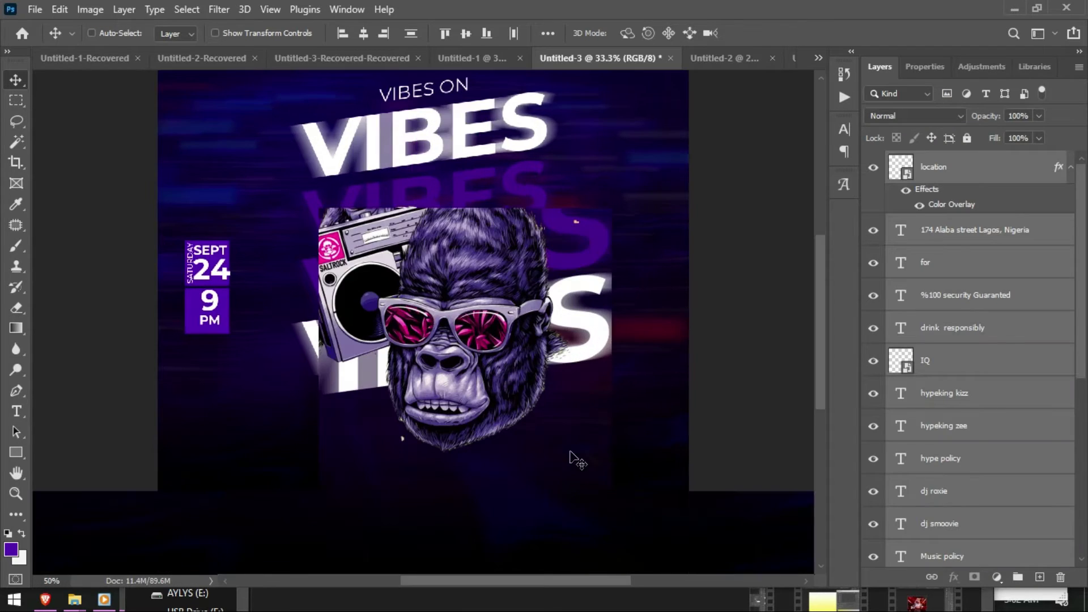
mouse_move(570, 450)
mouse_down()
mouse_move(636, 359)
mouse_move(675, 262)
mouse_up()
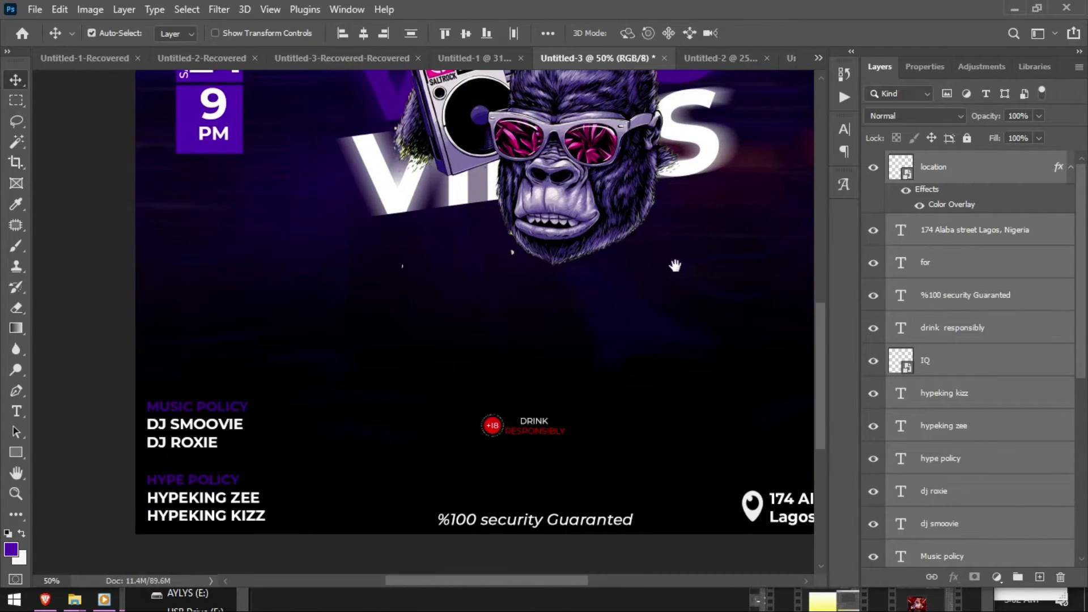
drag(413, 376, 416, 360)
click(303, 333)
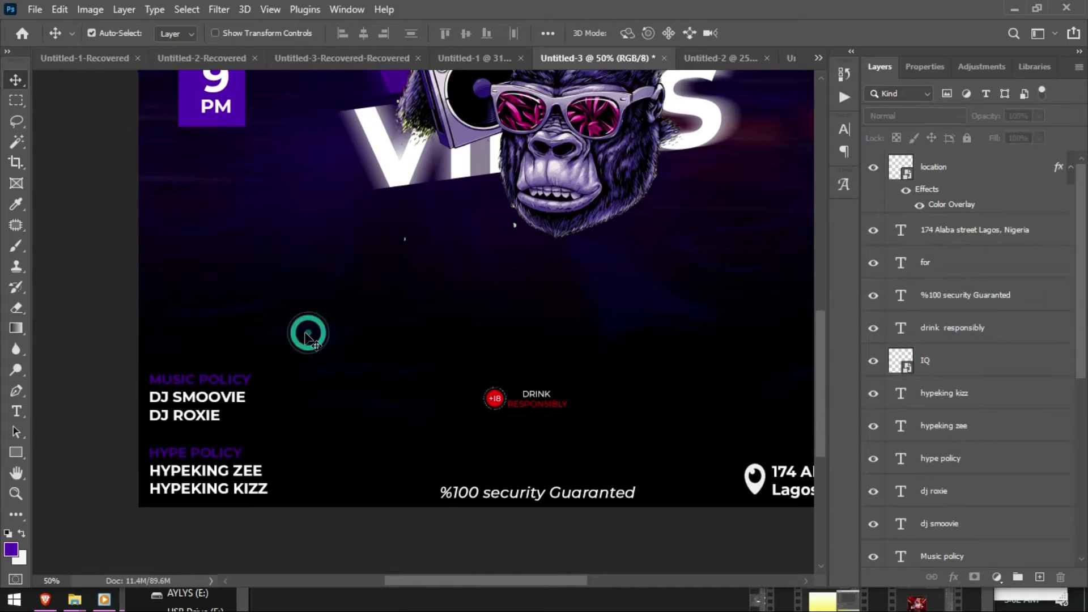
click(219, 378)
double_click(219, 379)
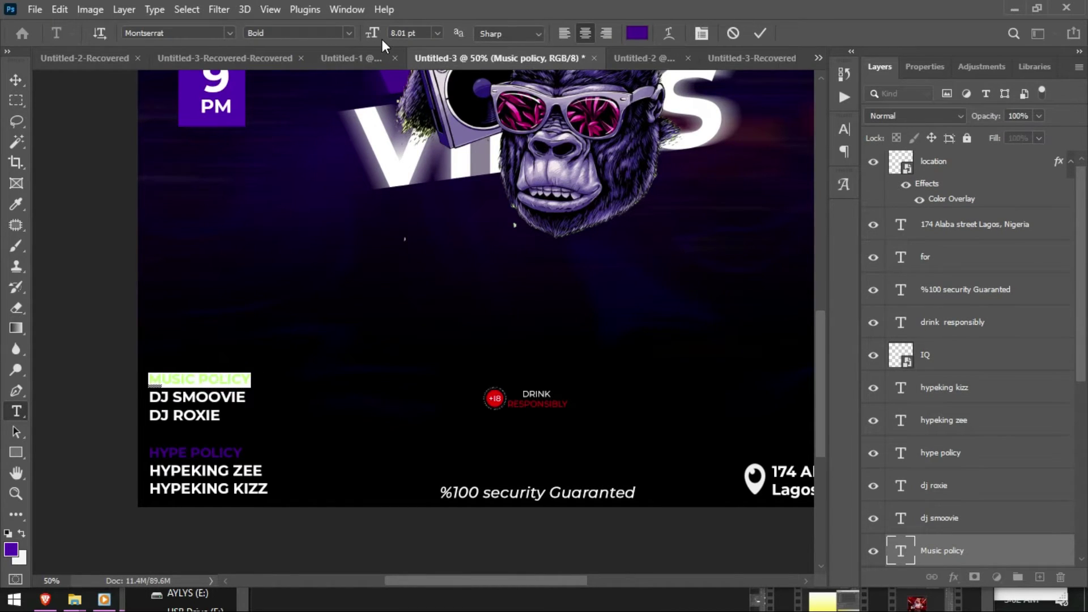
click(634, 33)
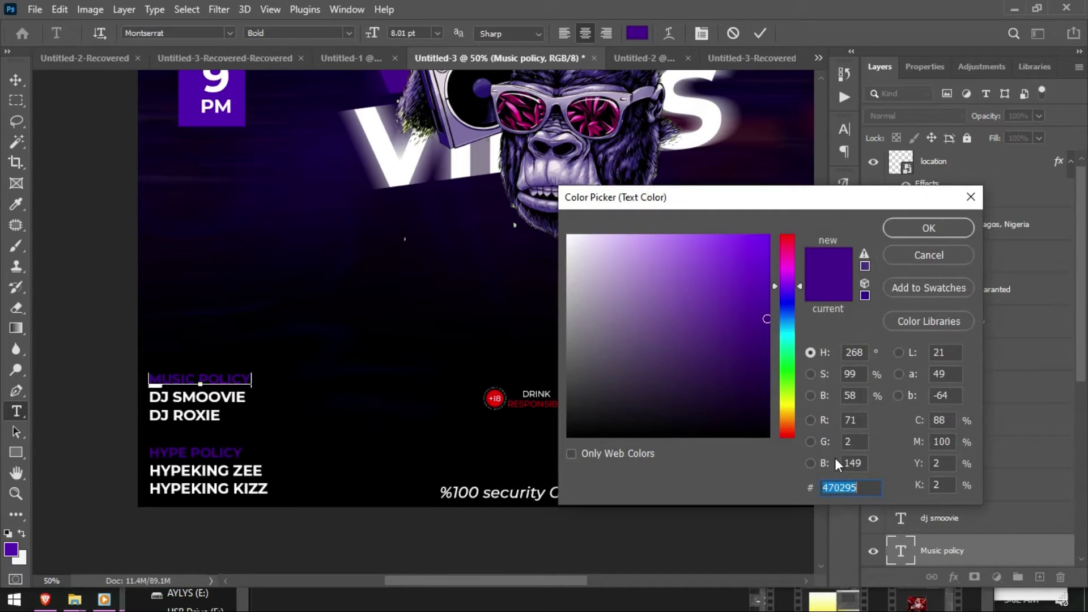
click(853, 486)
click(937, 230)
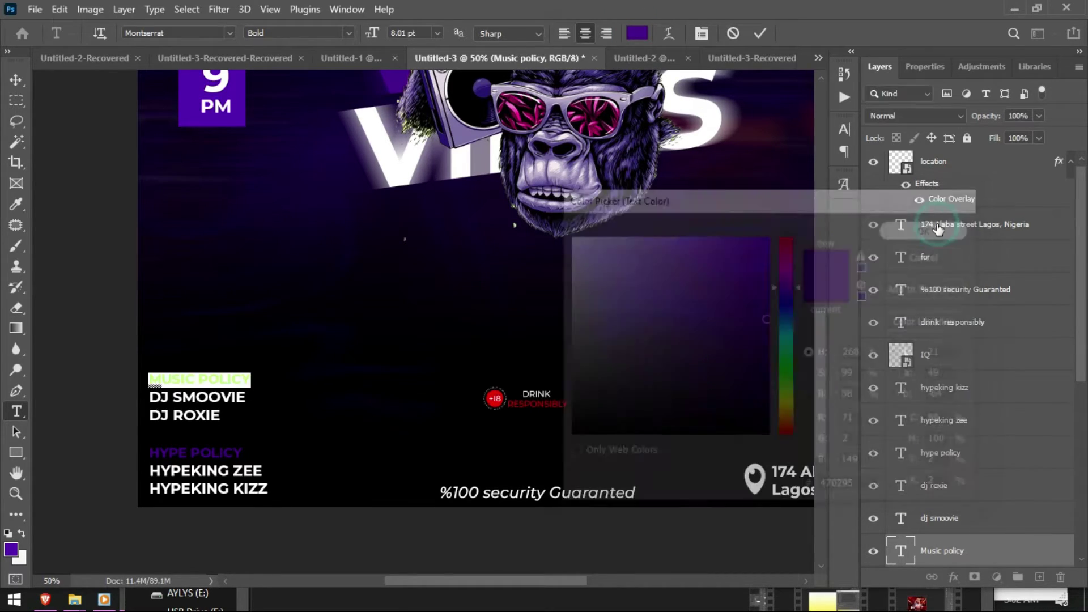
click(759, 34)
key(v)
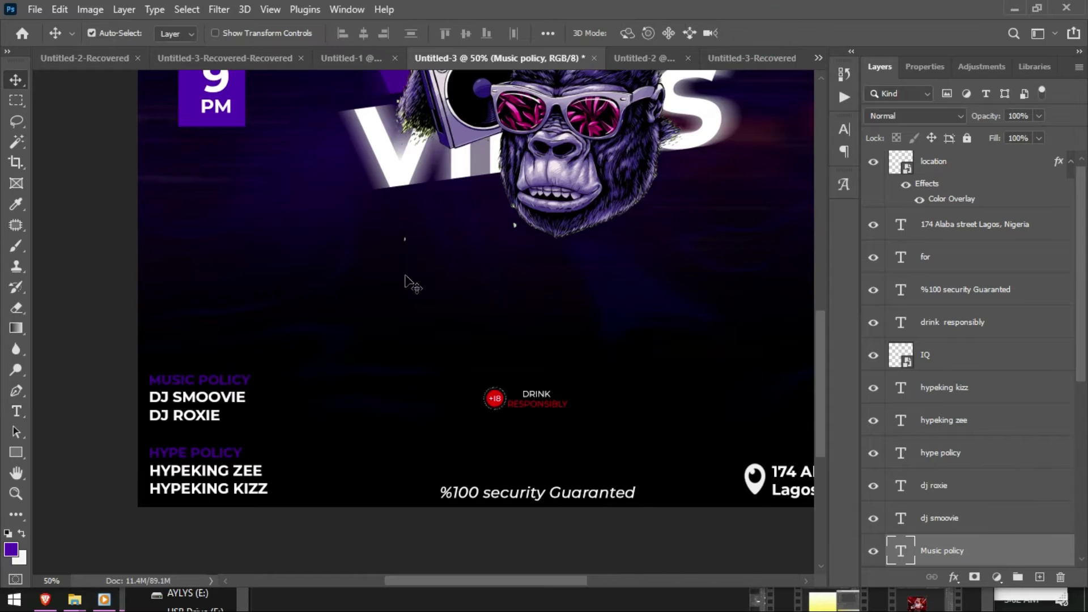
Open the DJ SMOOVIE text for editing and commit it unchanged.
click(215, 398)
double_click(216, 398)
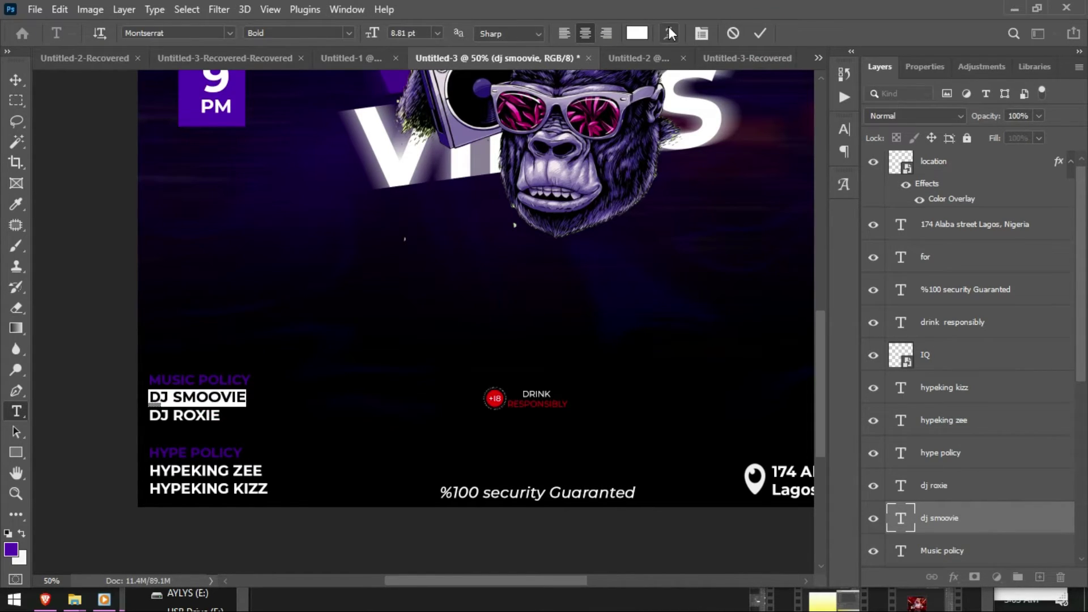
click(760, 33)
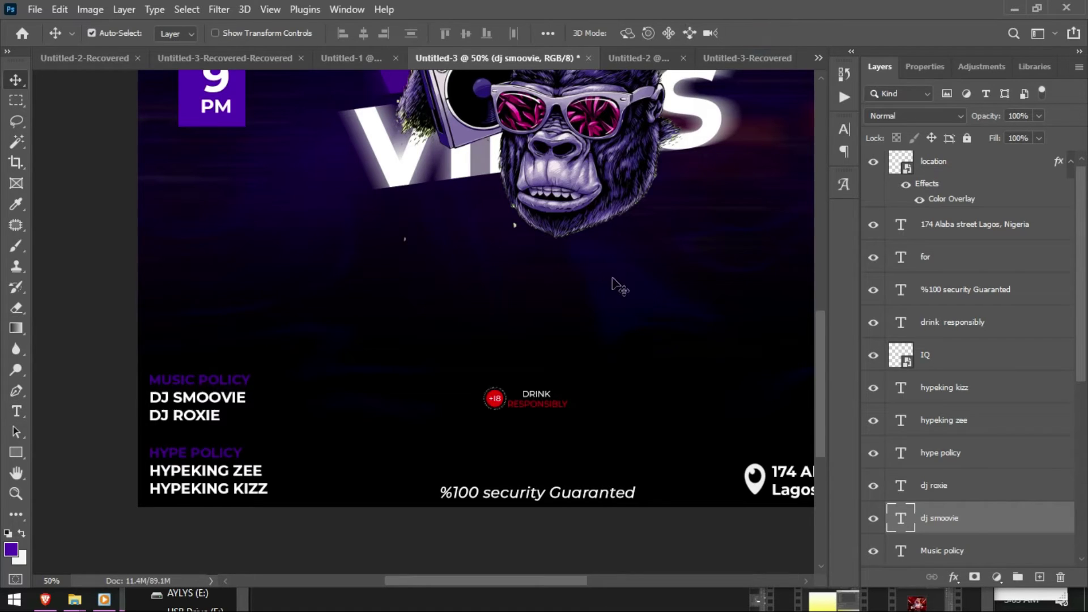
Zoom in and start editing the DRINK RESPONSIBLY badge text, then leave editing.
key(ctrl+plus)
ctrl+click(560, 424)
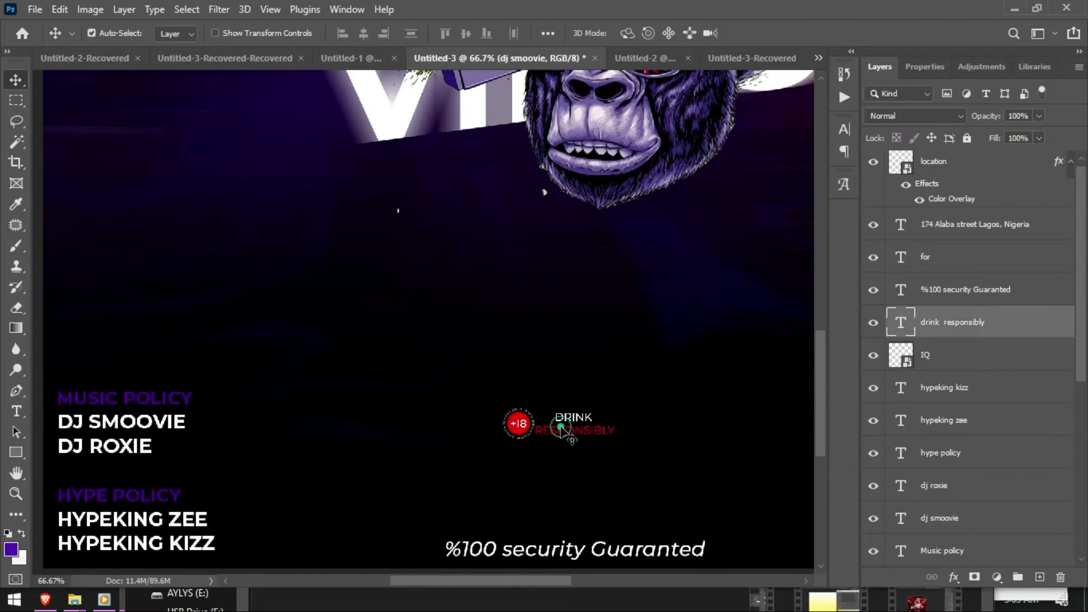
double_click(560, 424)
click(547, 428)
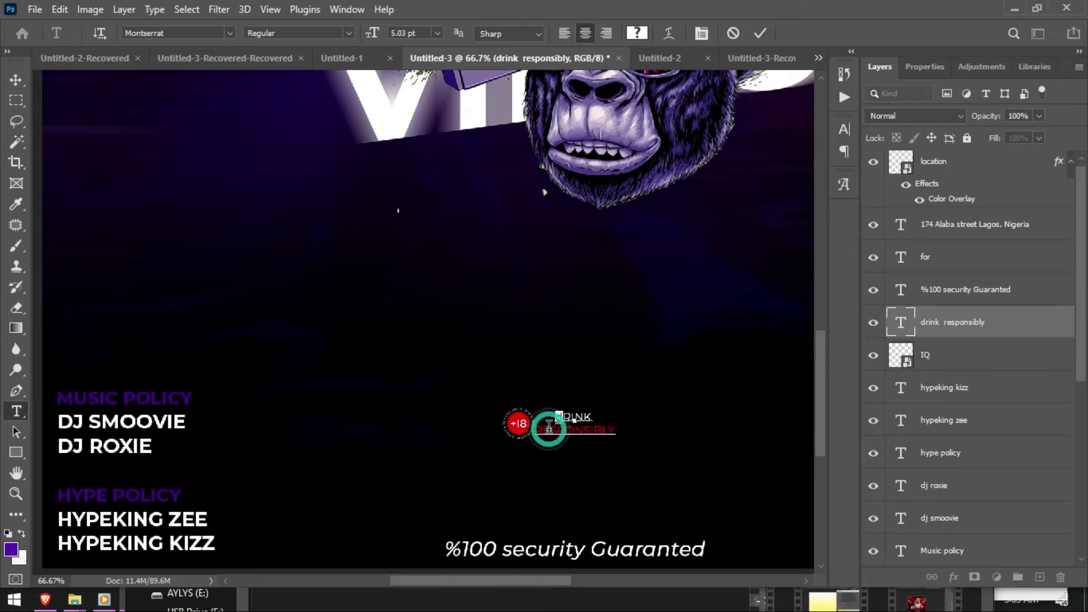
click(566, 431)
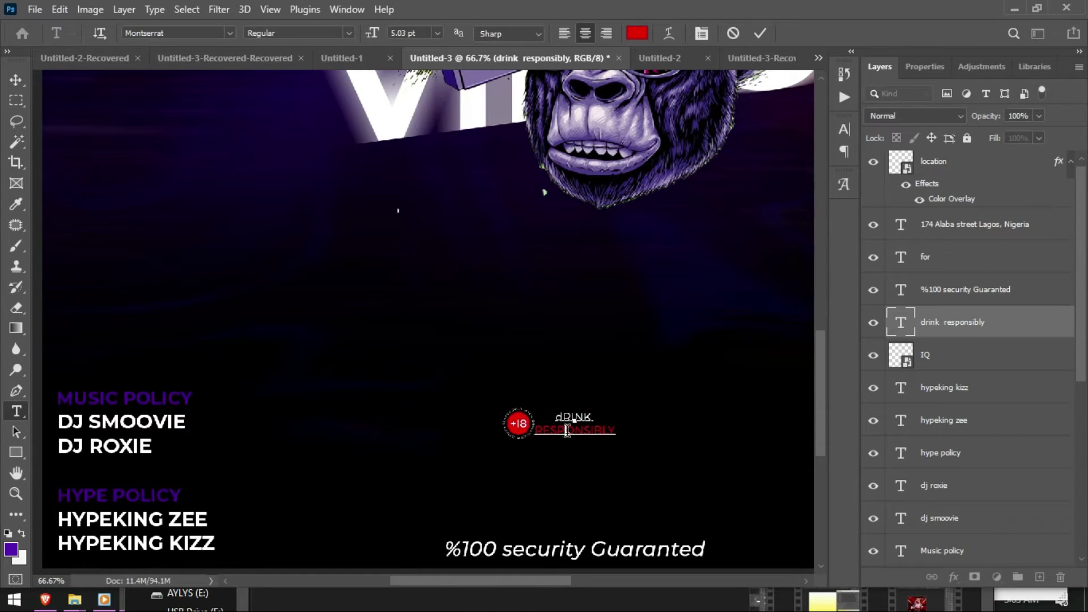
drag(555, 417, 563, 418)
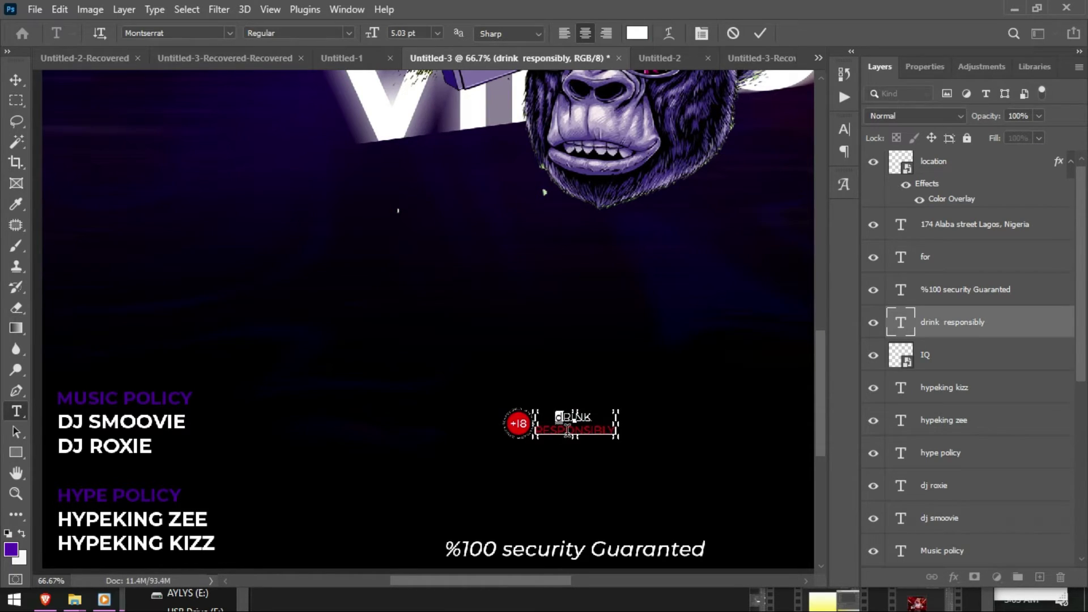
click(733, 33)
key(v)
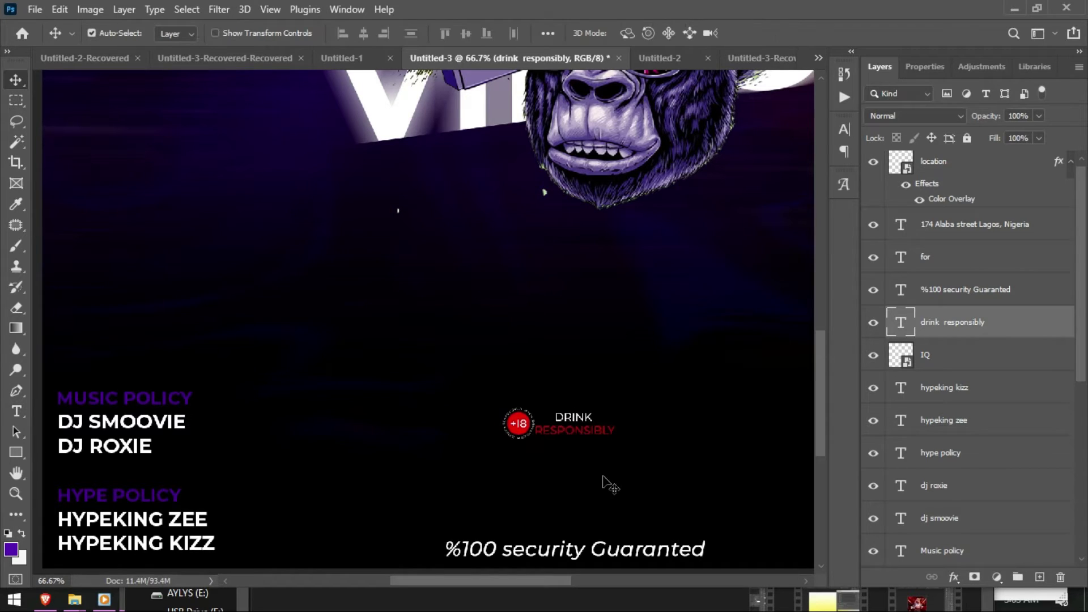
Reopen the badge text and try selecting different parts of DRINK RESPONSIBLY.
key(t)
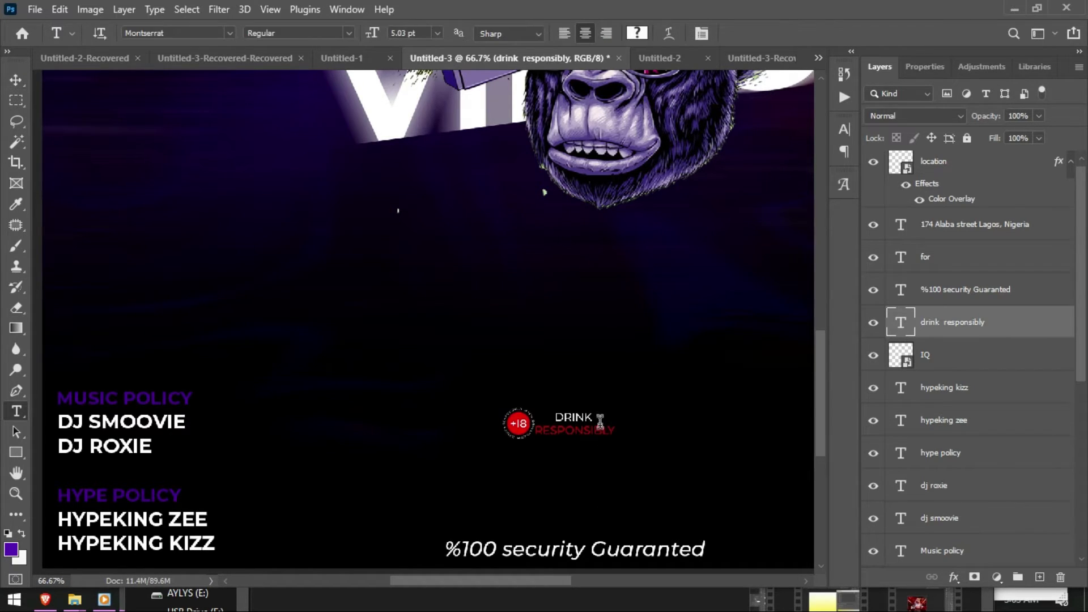
click(600, 419)
key(ctrl+a)
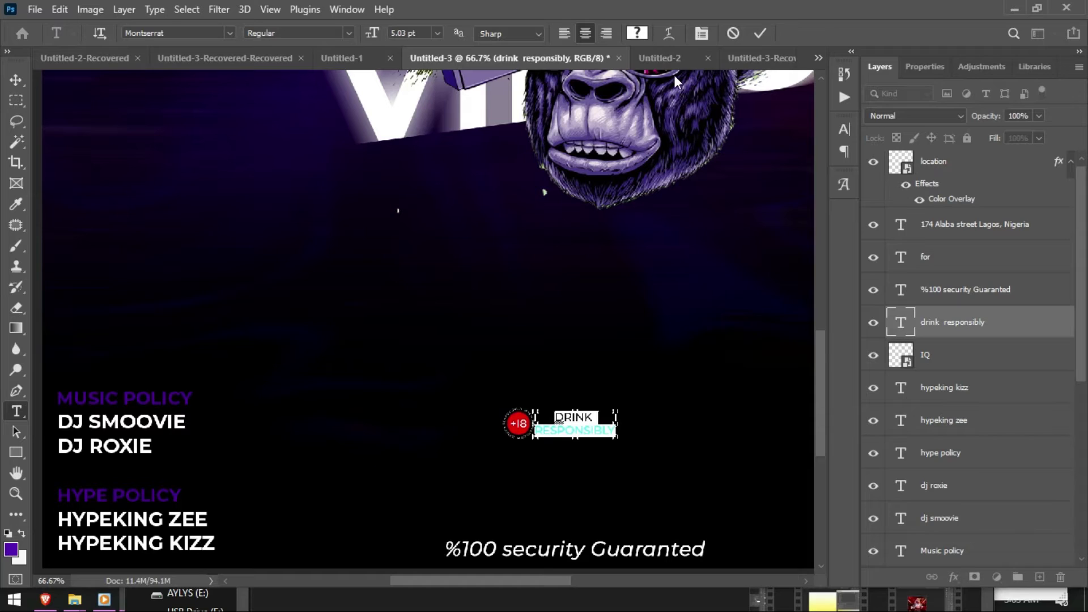
click(552, 431)
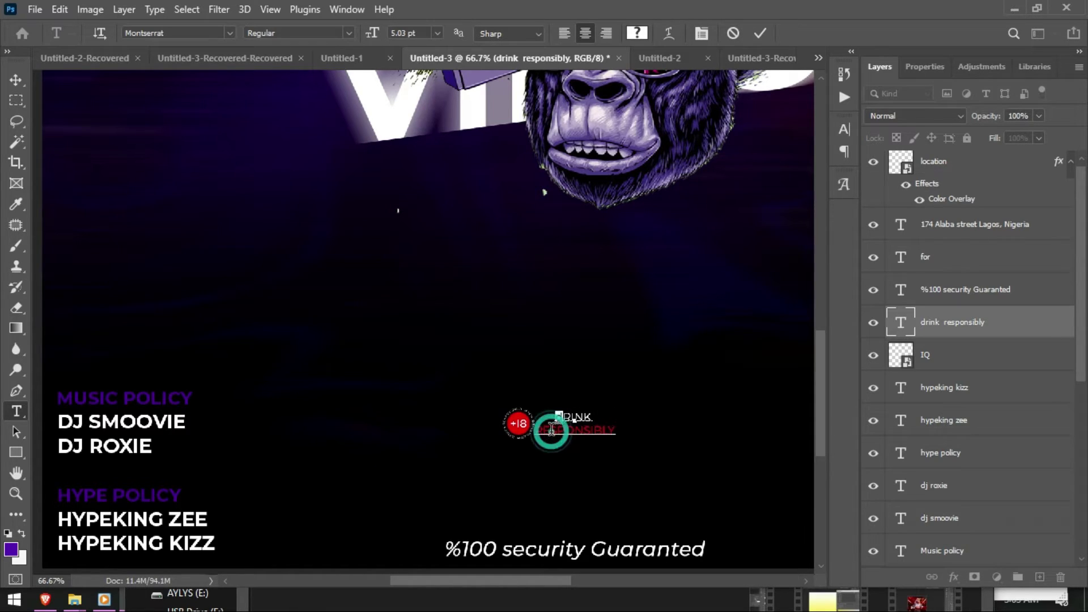
double_click(617, 430)
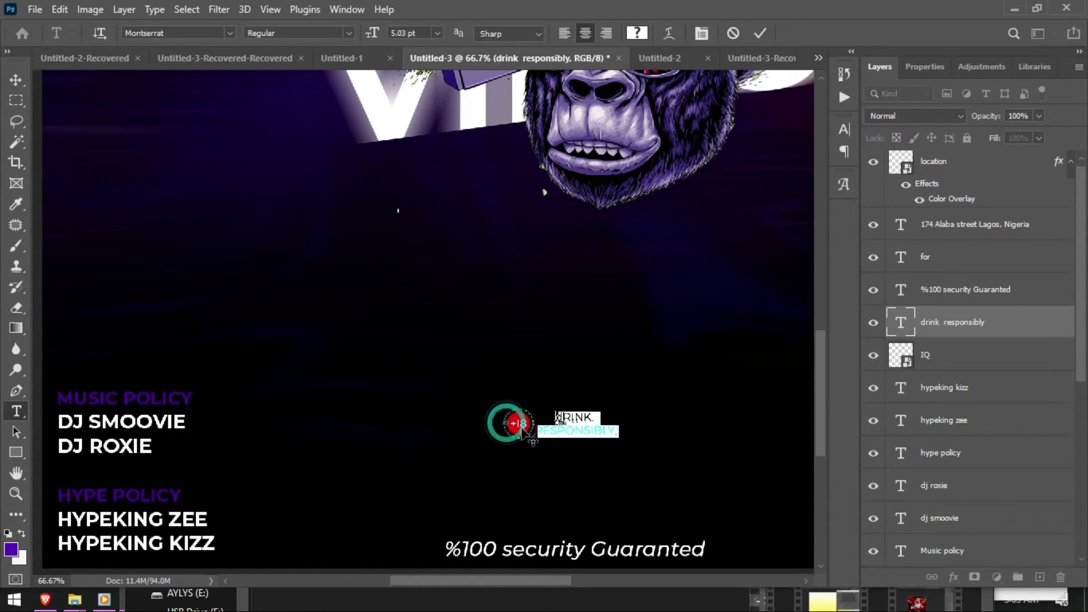
drag(584, 427, 590, 426)
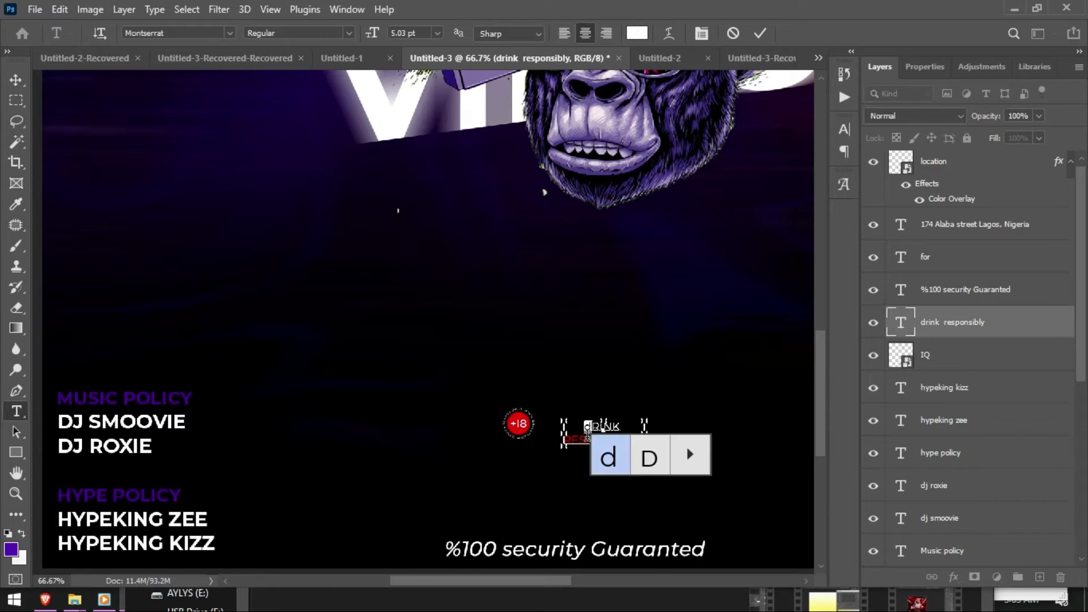
click(732, 33)
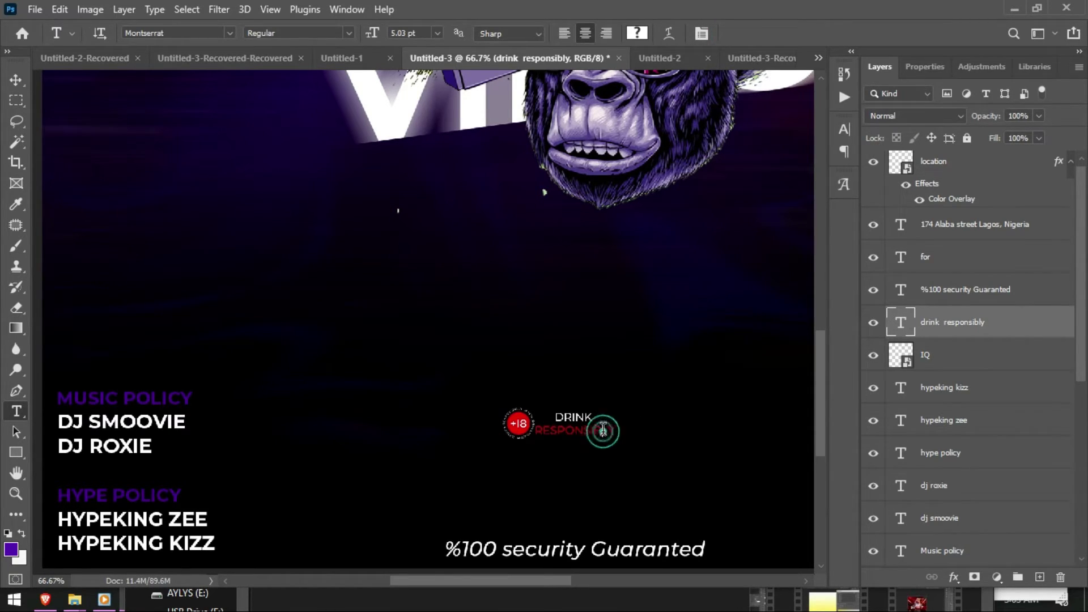
Select RESPONSIBLY and colour it red #e70000, leaving DRINK white.
drag(602, 430, 570, 429)
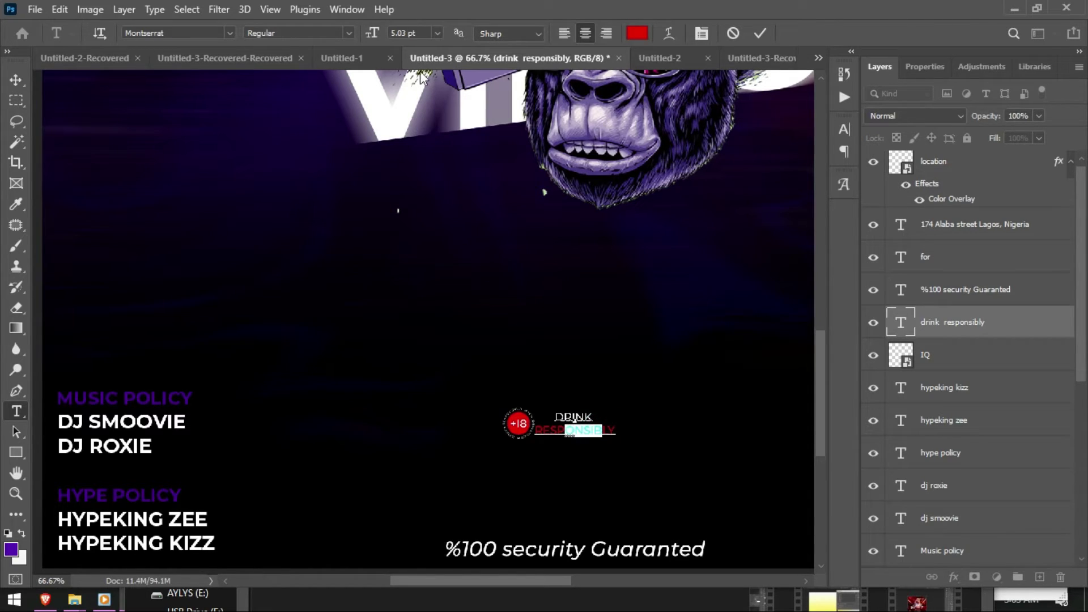
click(407, 33)
click(269, 33)
click(641, 33)
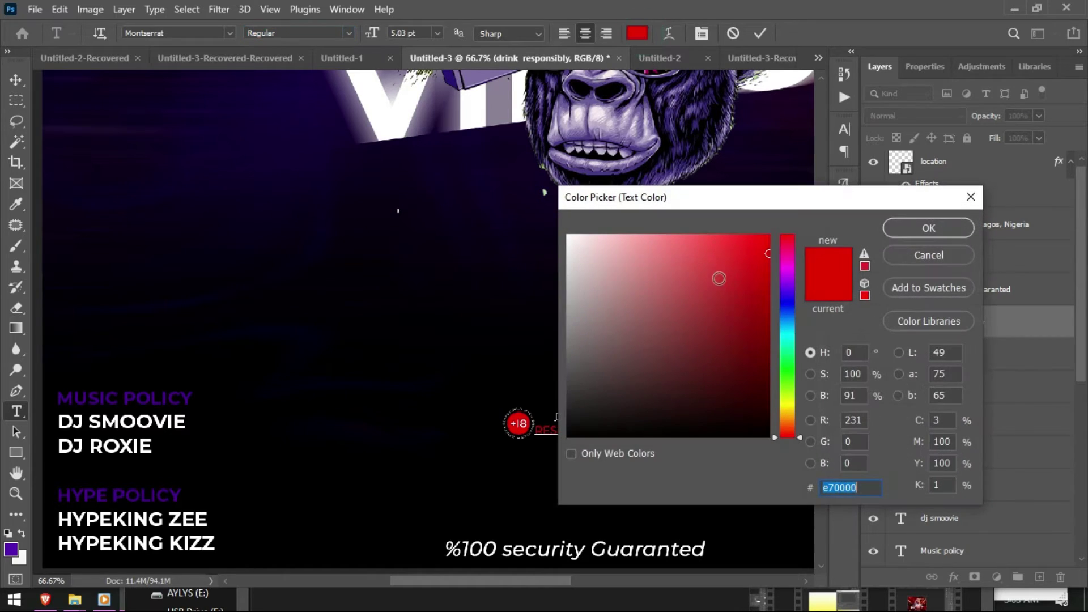
click(839, 488)
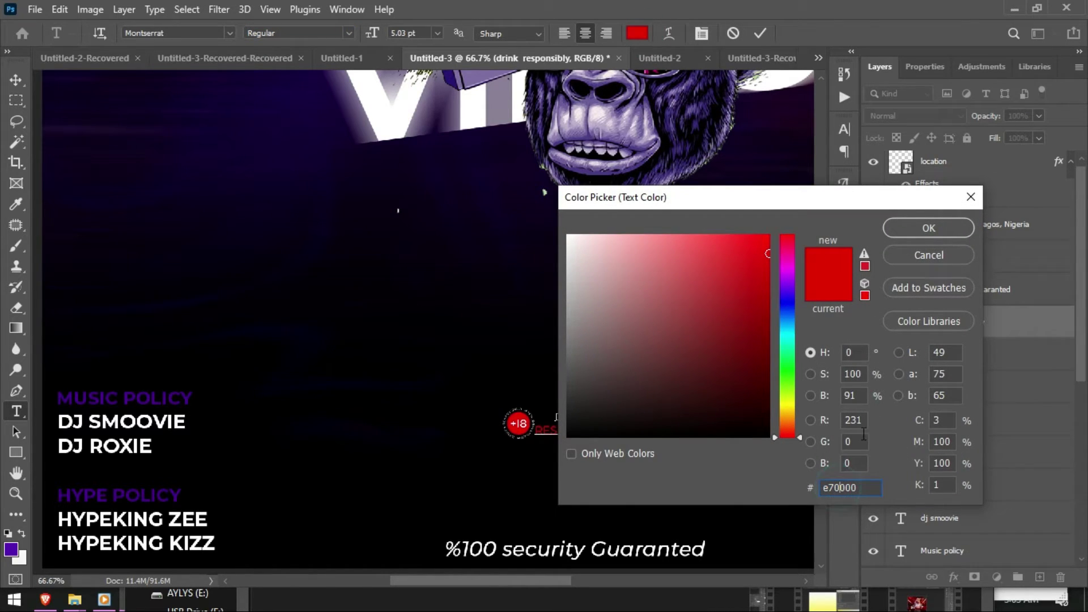
click(932, 225)
click(760, 33)
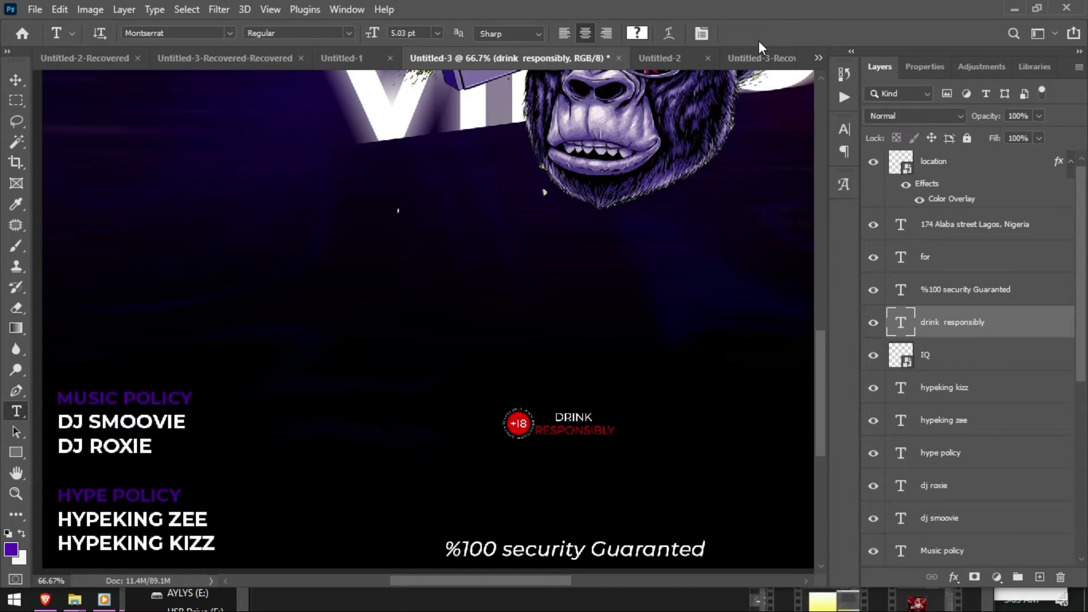
Keep the '%100 security Guaranted' line in Italic weight and commit it.
click(587, 549)
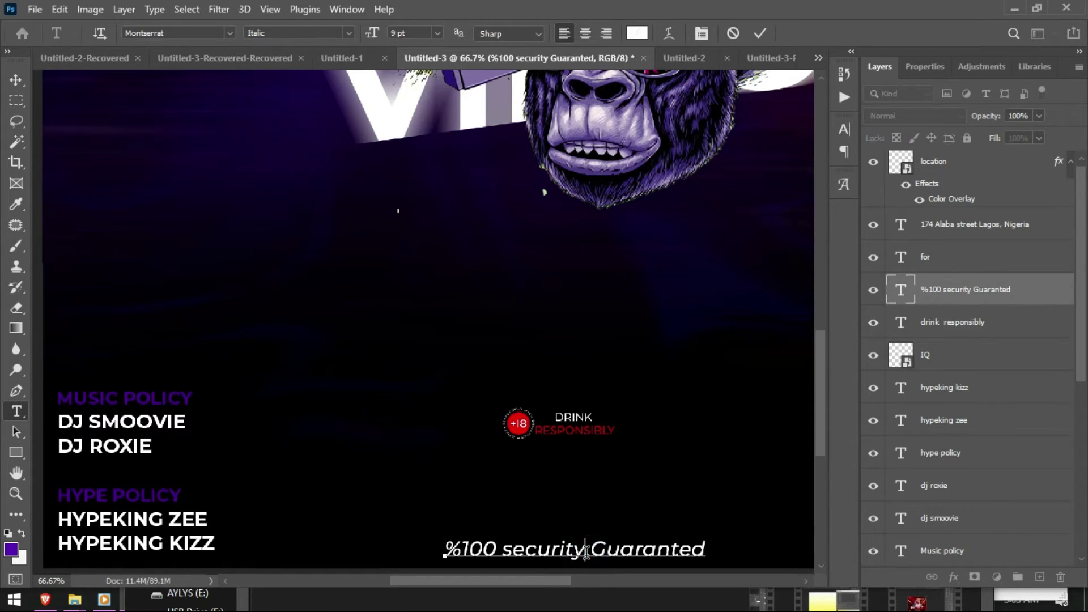
key(ctrl+a)
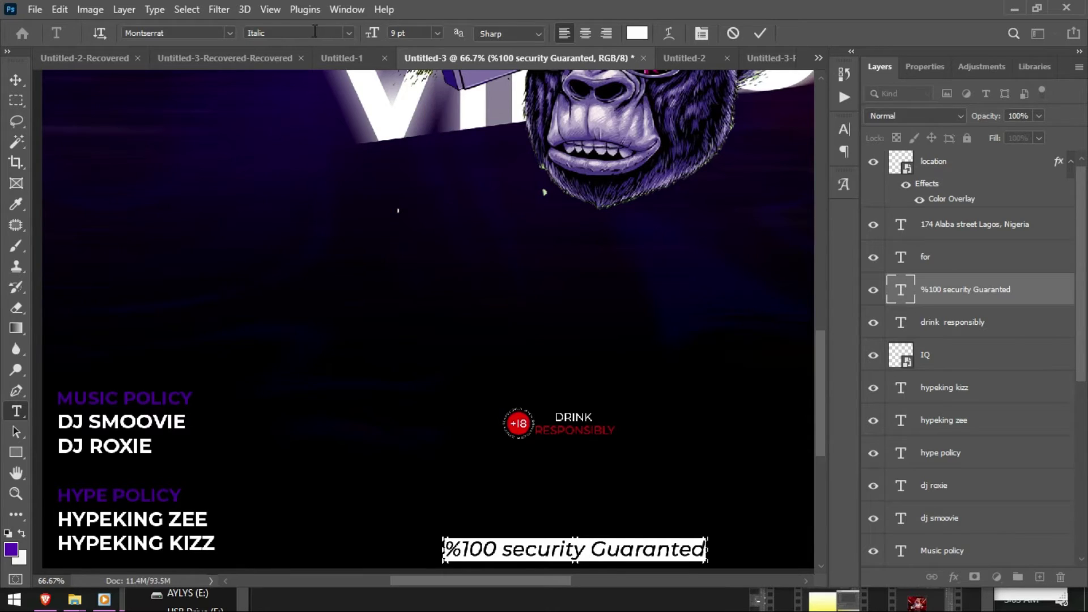
click(345, 34)
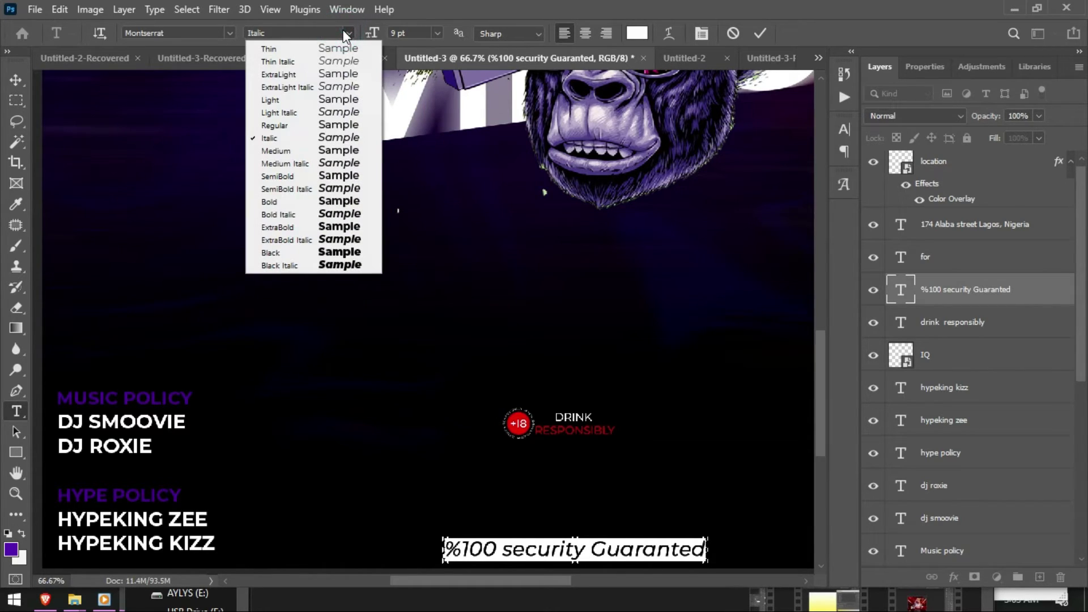
click(633, 1)
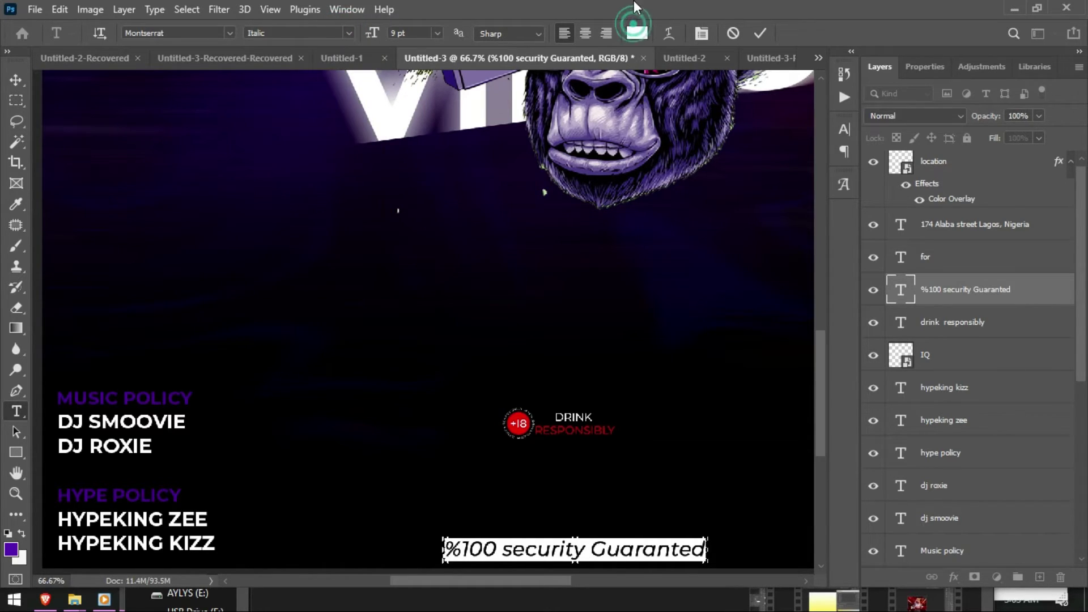
click(760, 32)
Select all of the venue address text and commit the edit.
key(ctrl+minus)
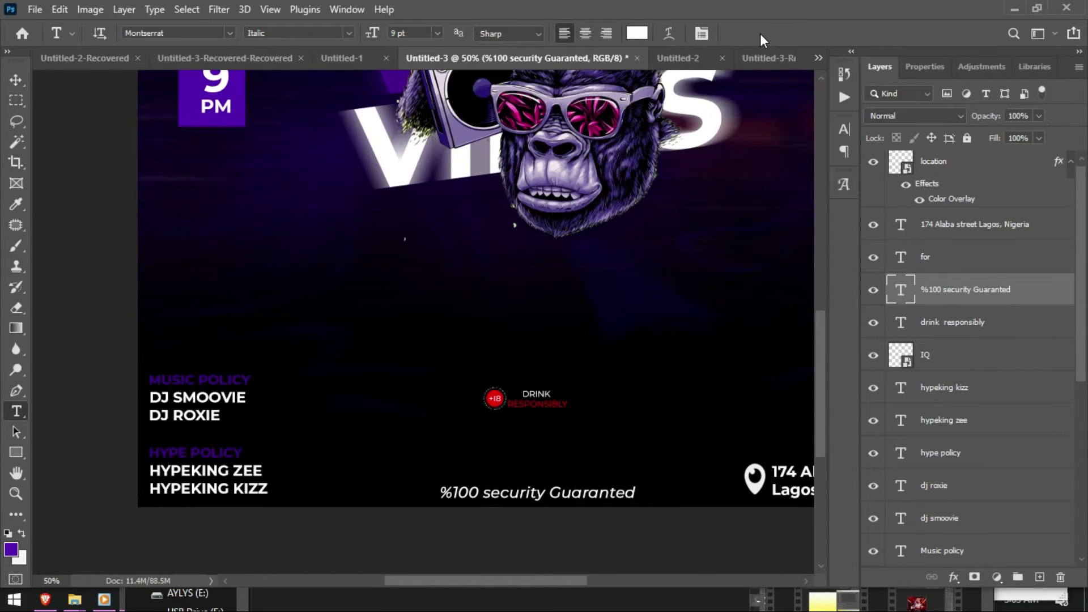
mouse_move(620, 439)
mouse_down()
mouse_move(464, 391)
mouse_move(414, 390)
mouse_up()
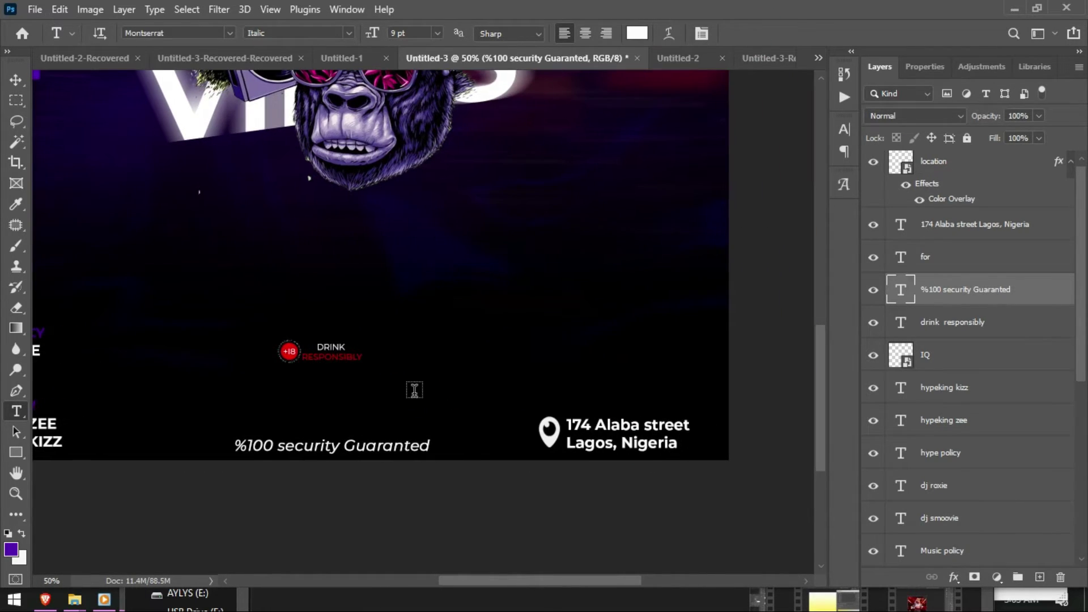
click(609, 429)
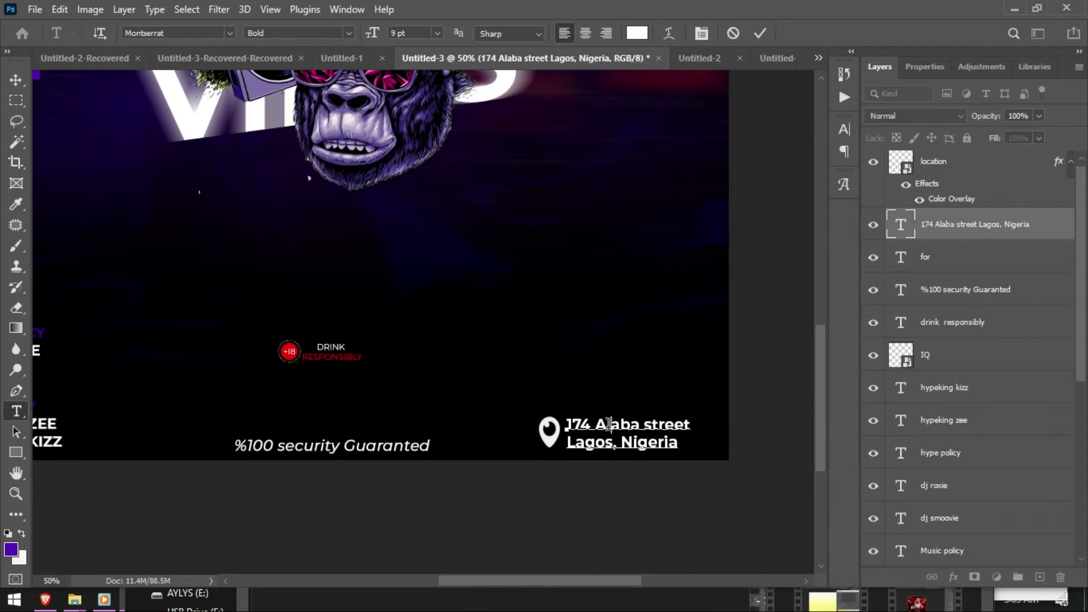
key(ctrl+a)
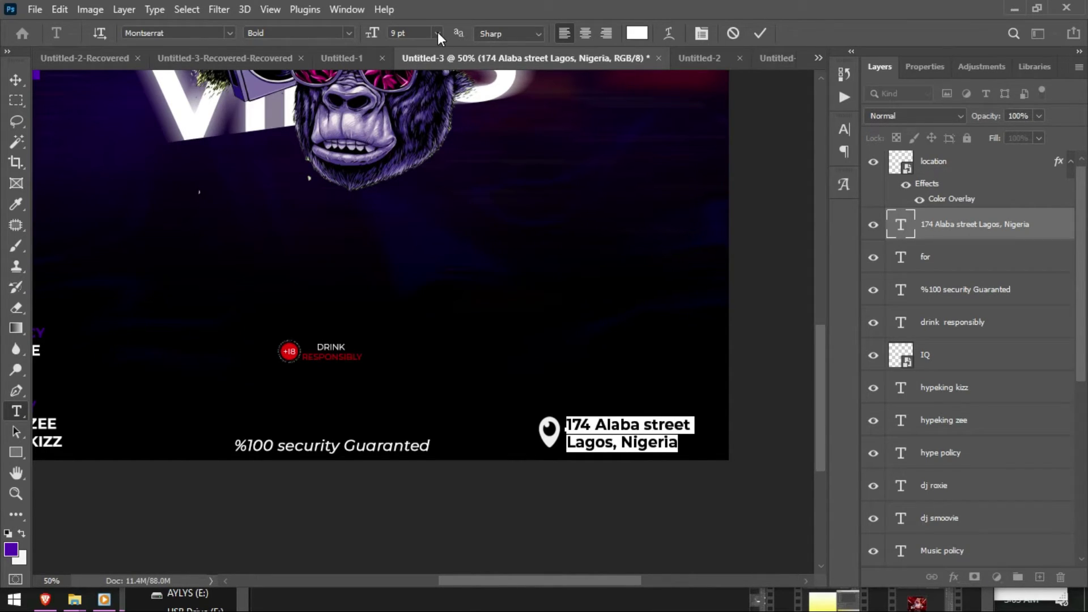
click(760, 33)
Pick the HYPEKING ZEE line and fit the whole flyer on screen.
click(47, 427)
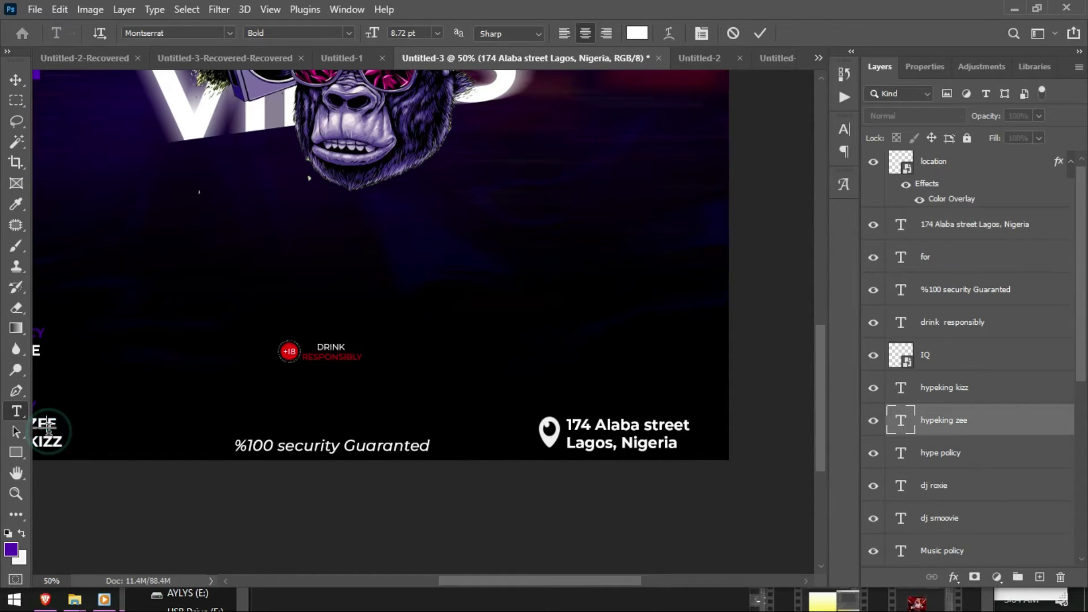
click(760, 36)
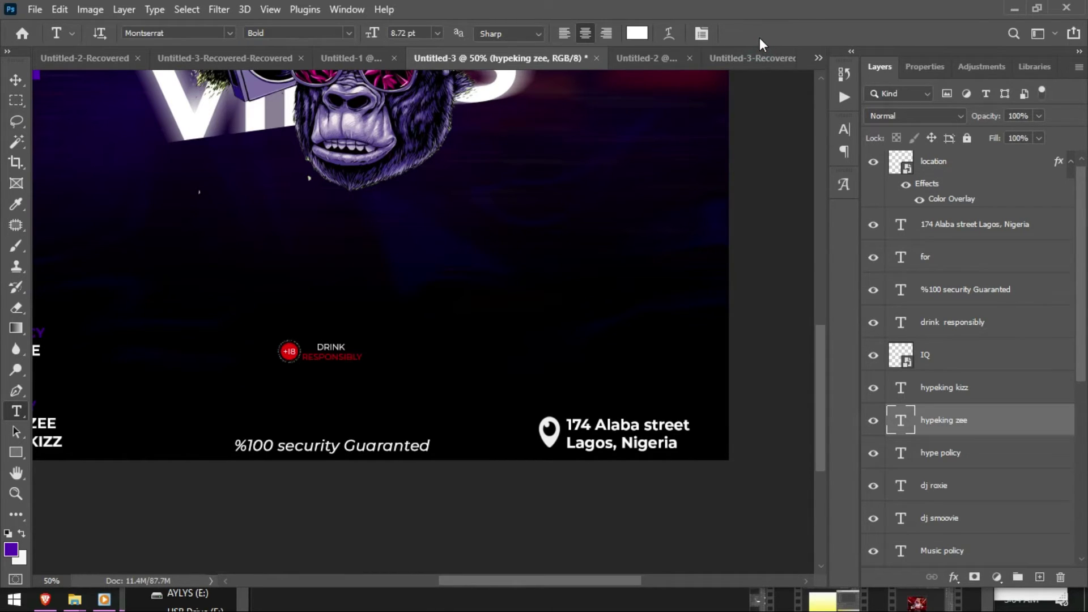
key(ctrl+minus)
key(ctrl+0)
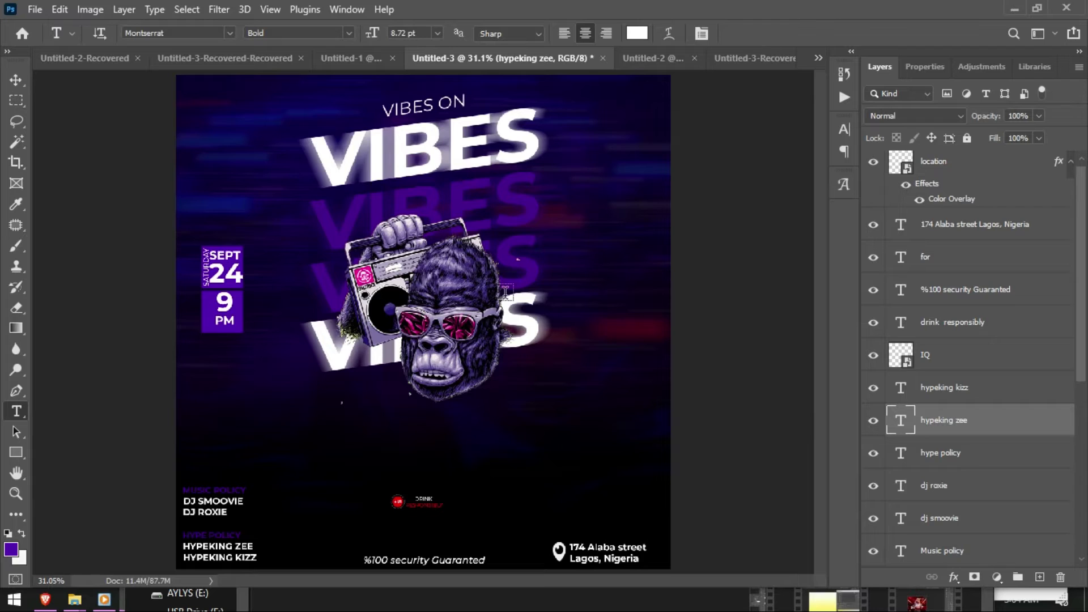
Type a new line 'FOR RESERVATION CALL:' followed by the phone number above the address.
click(560, 466)
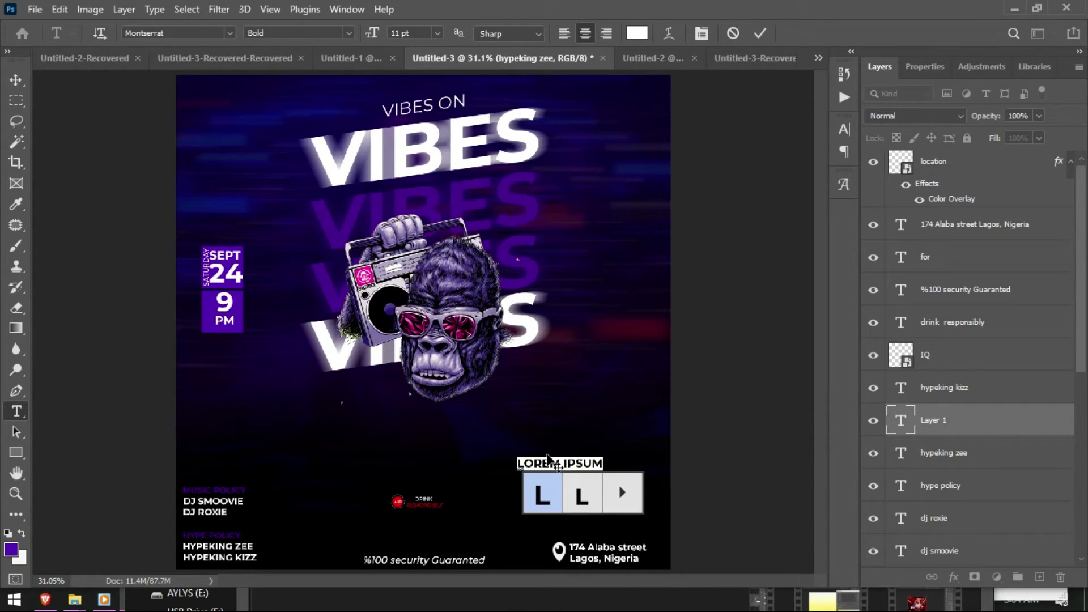
click(560, 464)
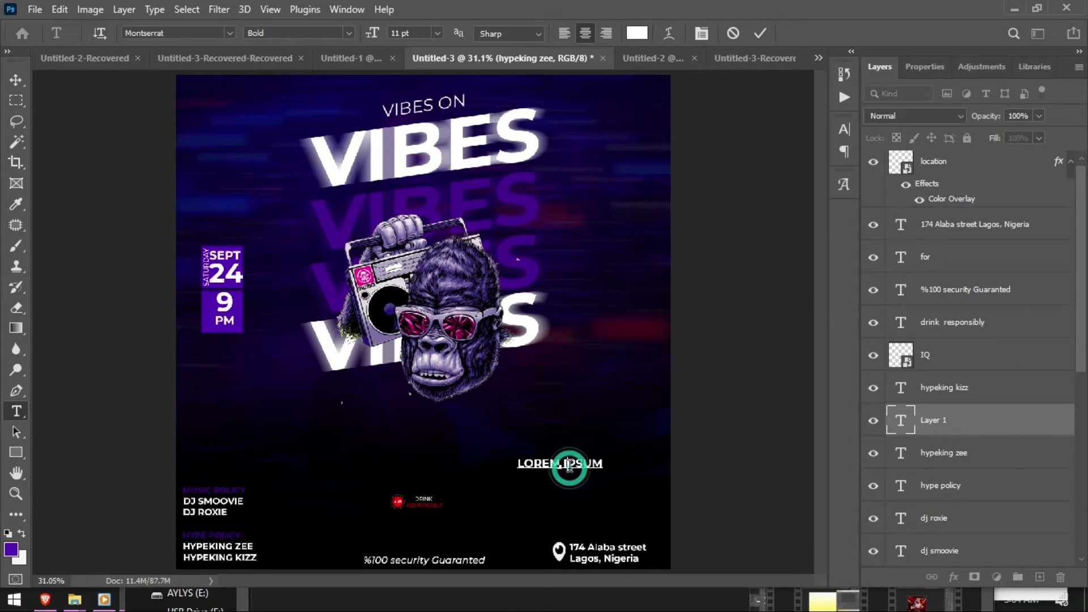
key(ctrl+a)
text(5)
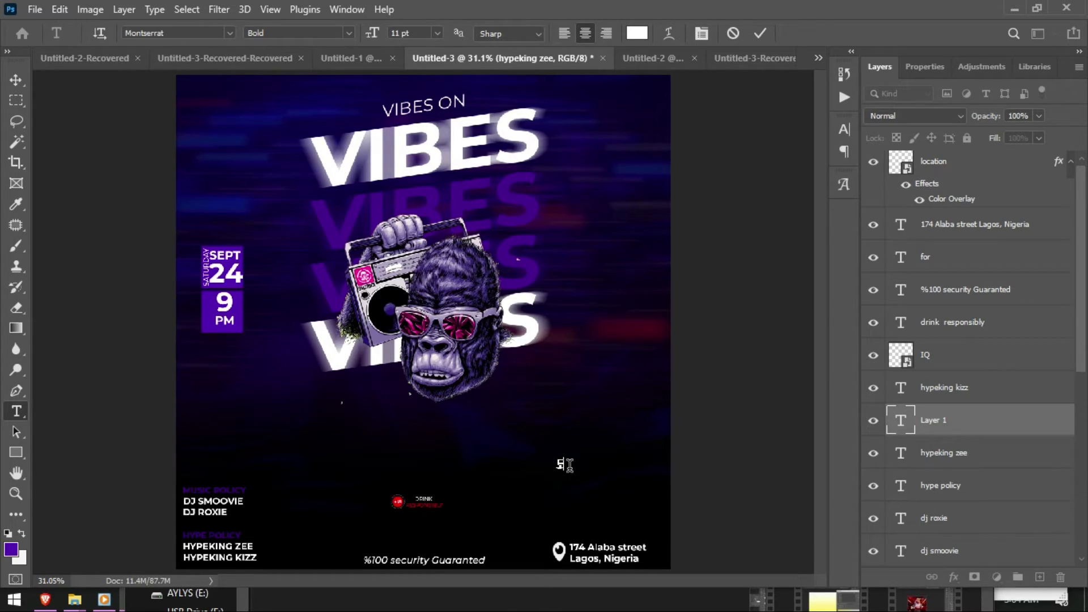
text( MO)
text(R)
key(BackSpace)
key(BackSpace)
text(ER)
text(VATION)
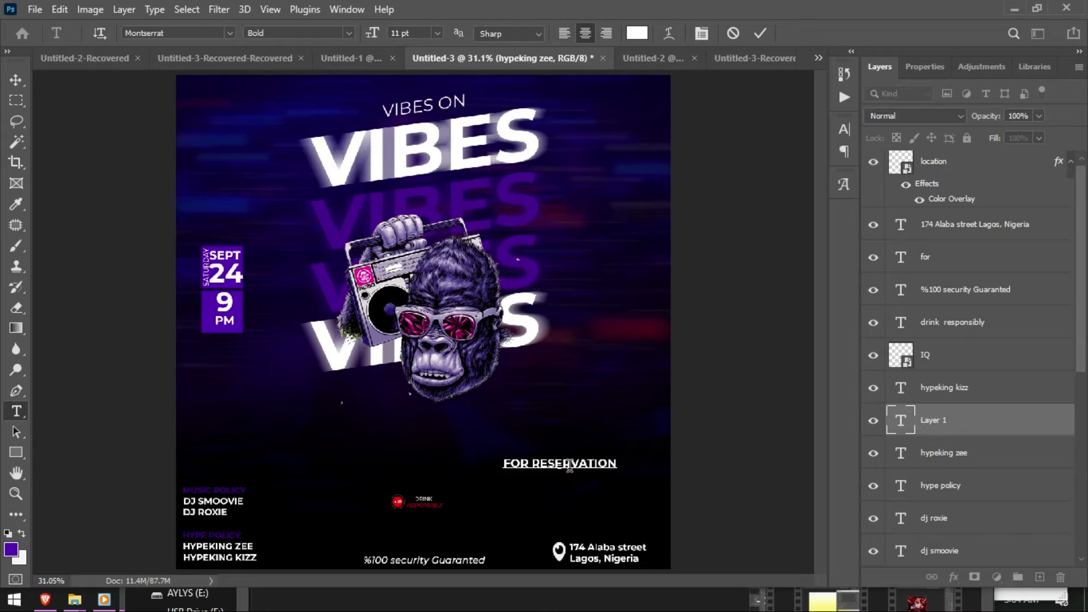
text( C)
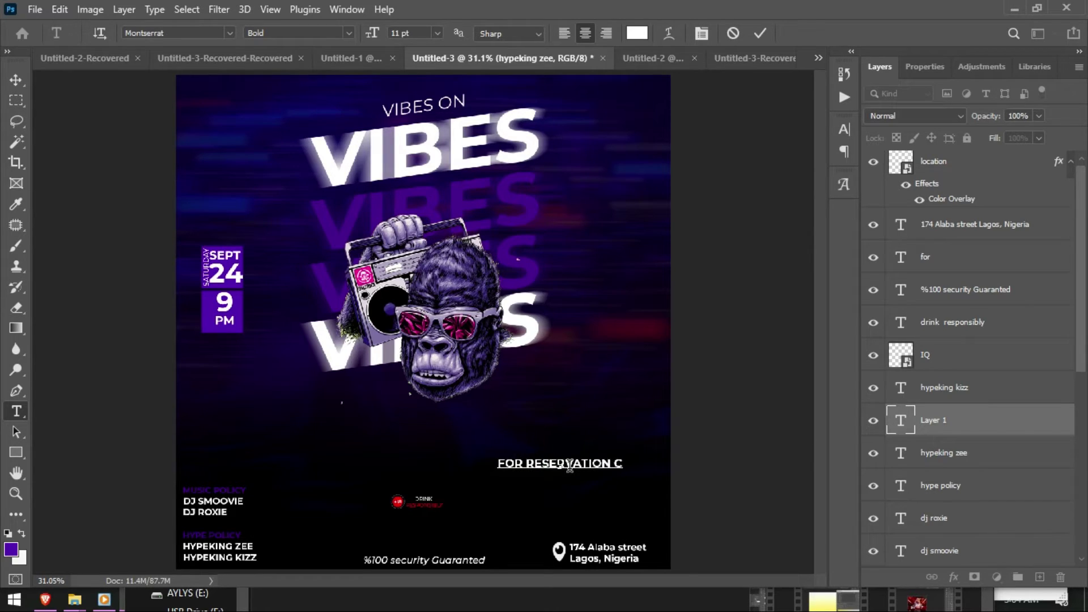
text(ALL)
key(BackSpace)
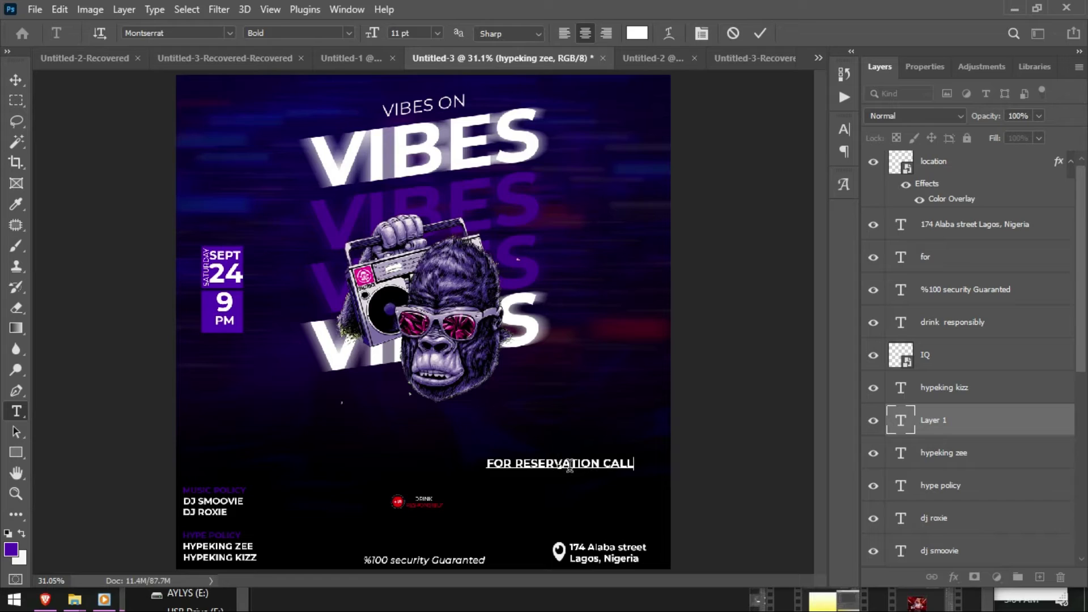
text(: )
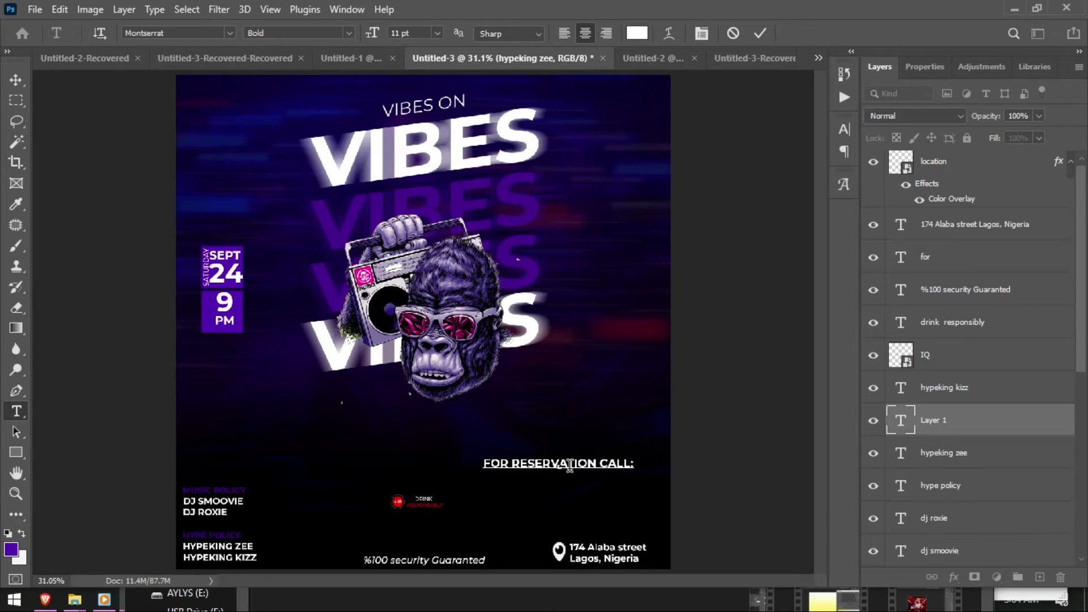
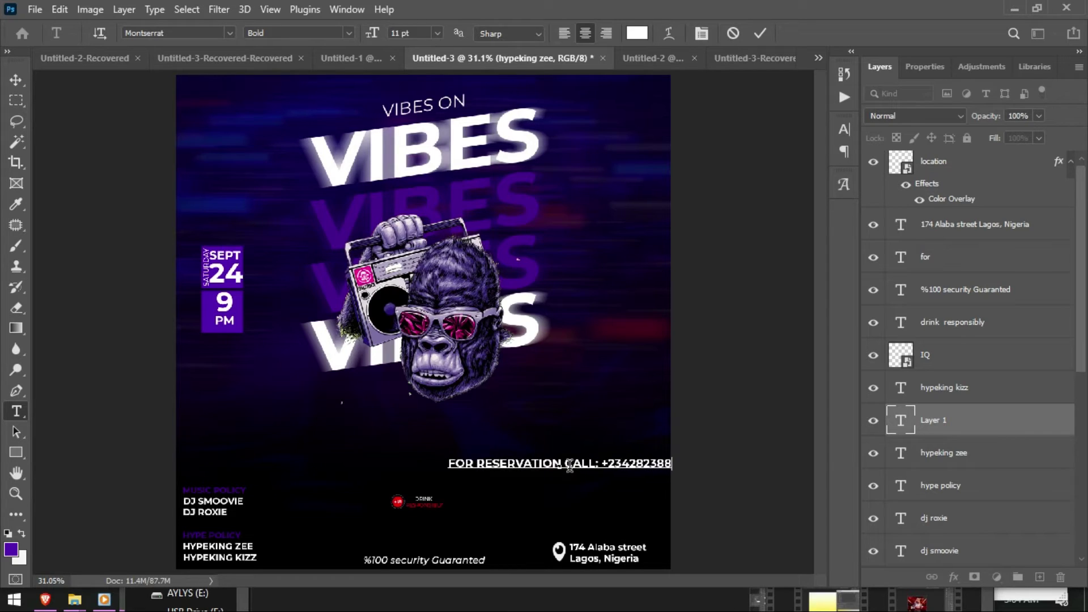
Set the reservation line to Montserrat Medium at 9 pt and commit it.
key(ctrl+a)
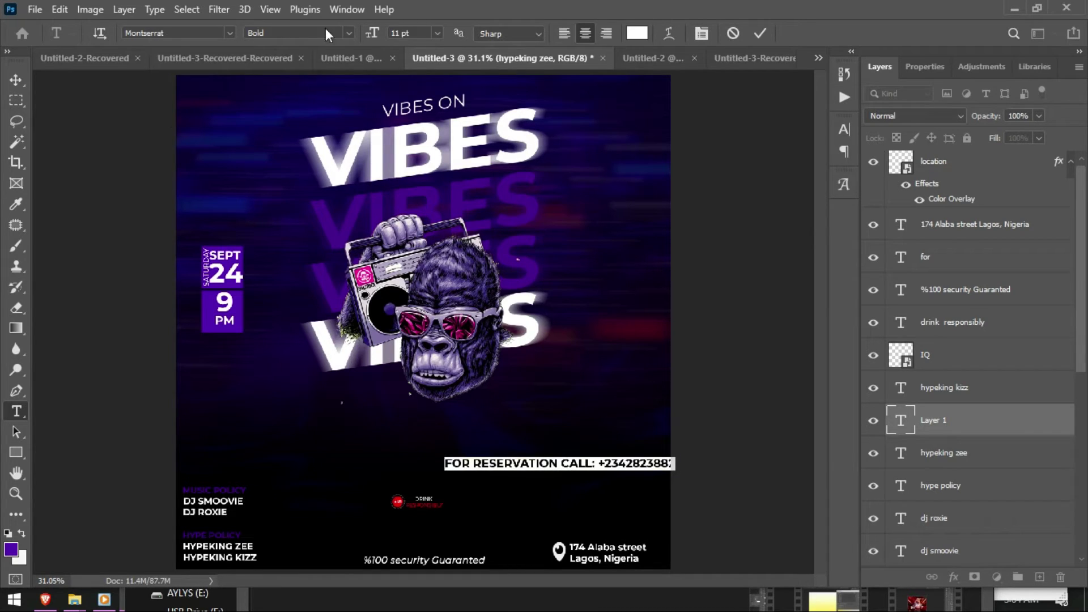
click(347, 33)
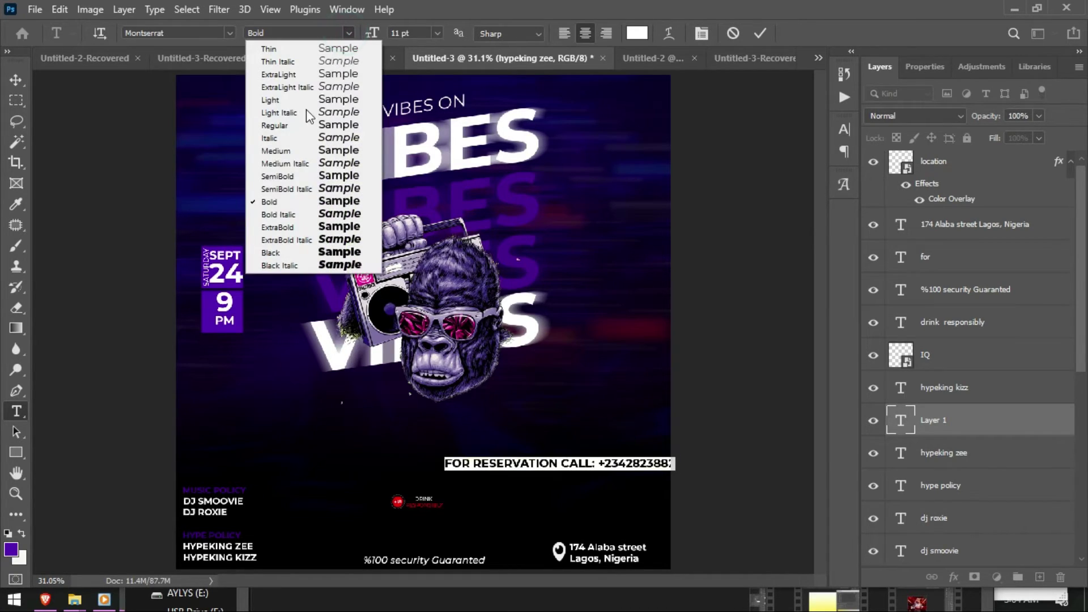
click(277, 129)
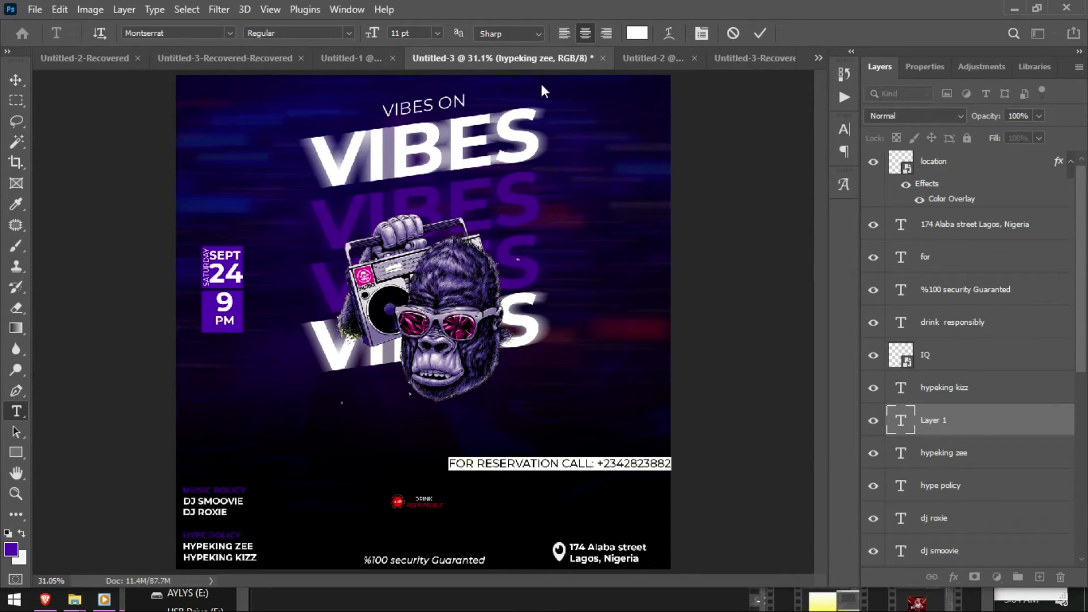
click(415, 29)
key(Down)
key(Down)
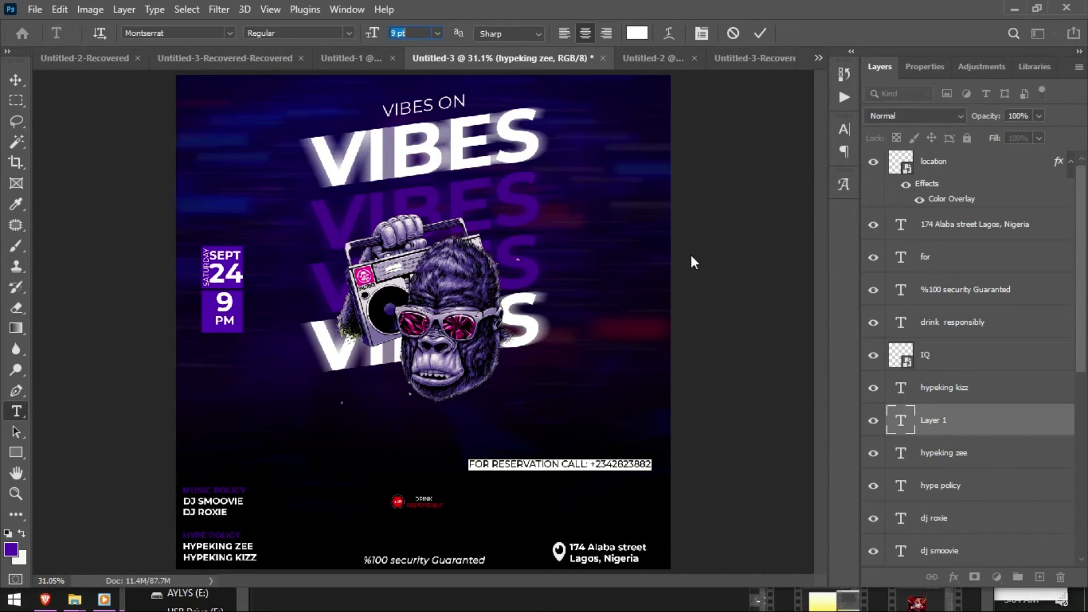
click(344, 33)
click(306, 152)
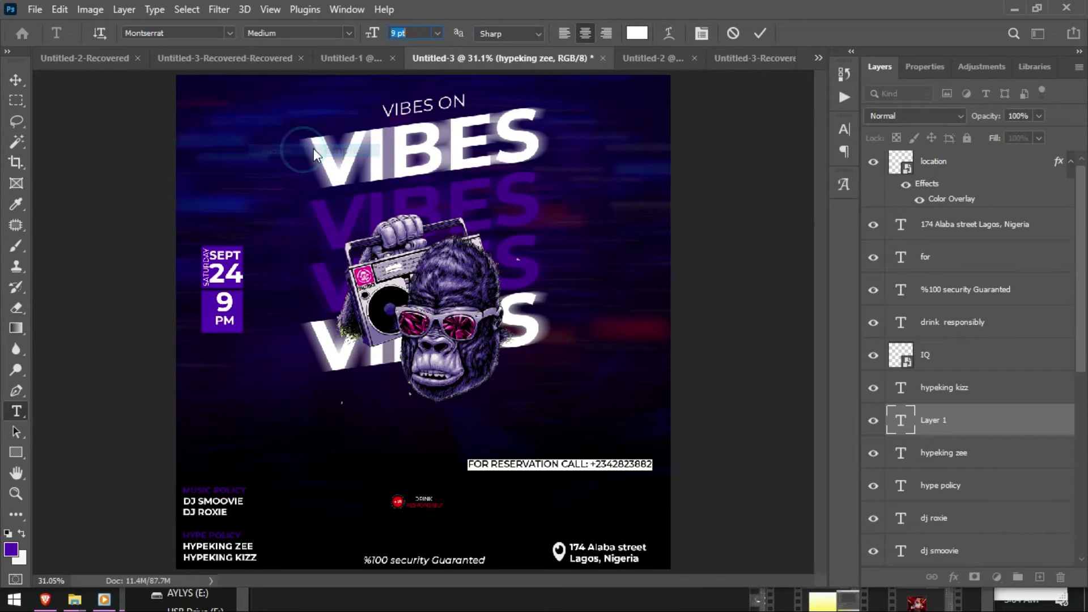
click(760, 33)
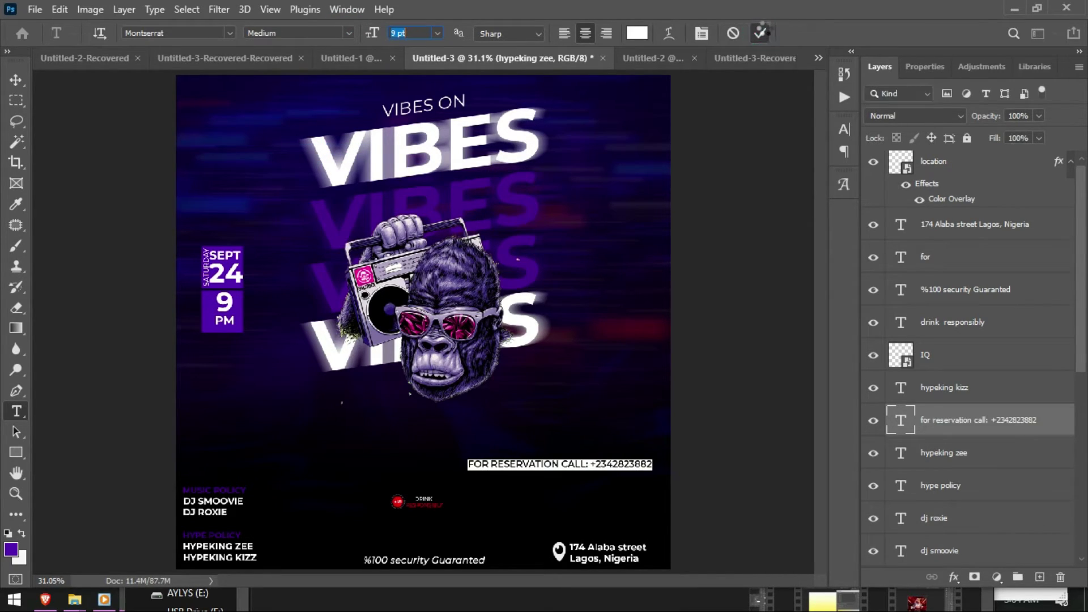
Rotate the reservation line -90° and place it along the flyer's right edge.
key(ctrl+t)
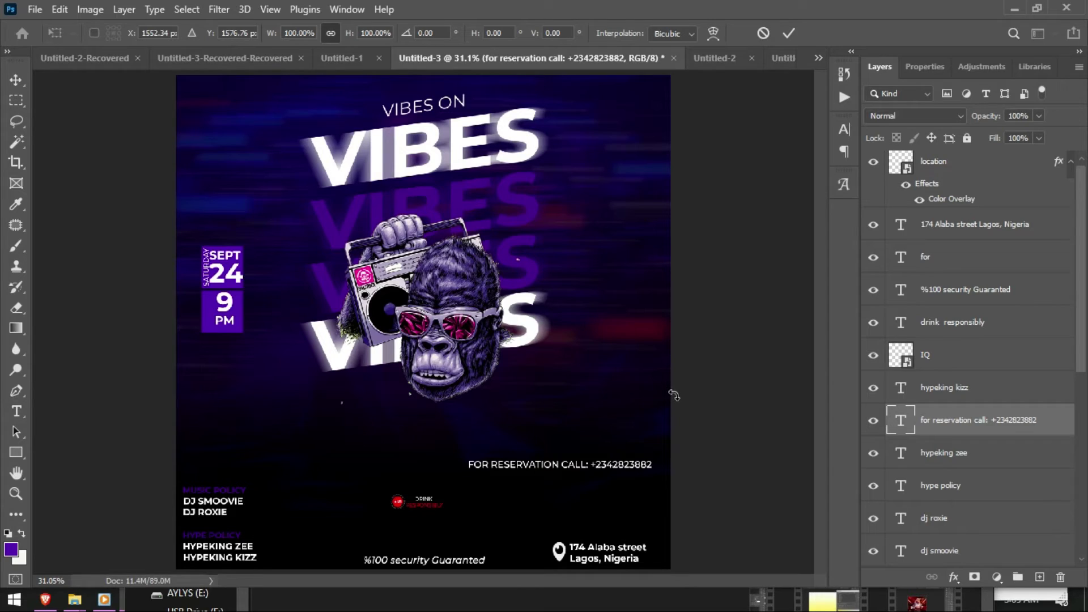
drag(655, 437, 524, 347)
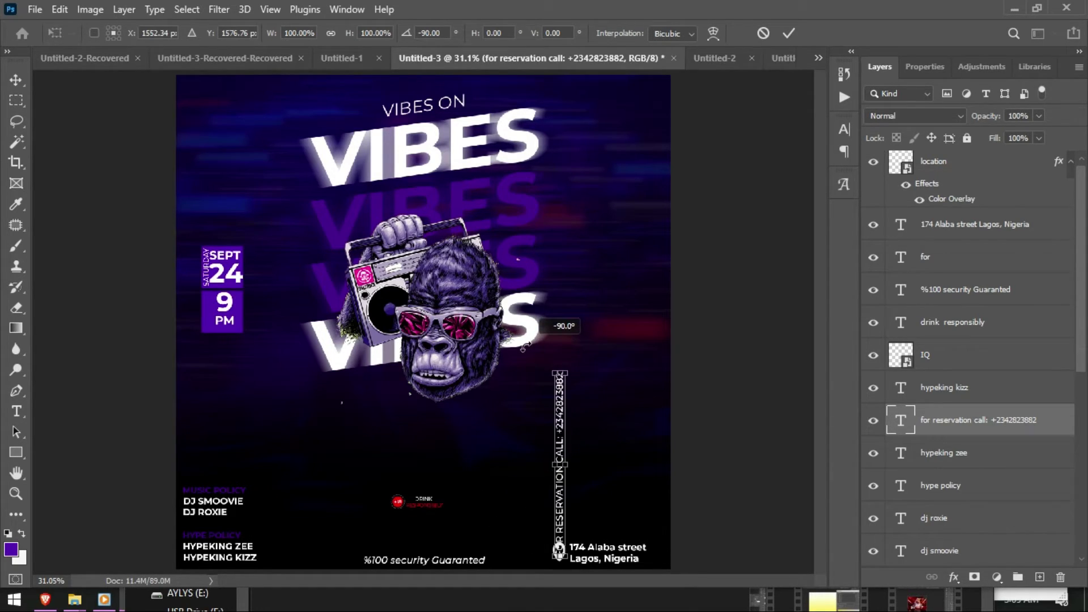
click(792, 32)
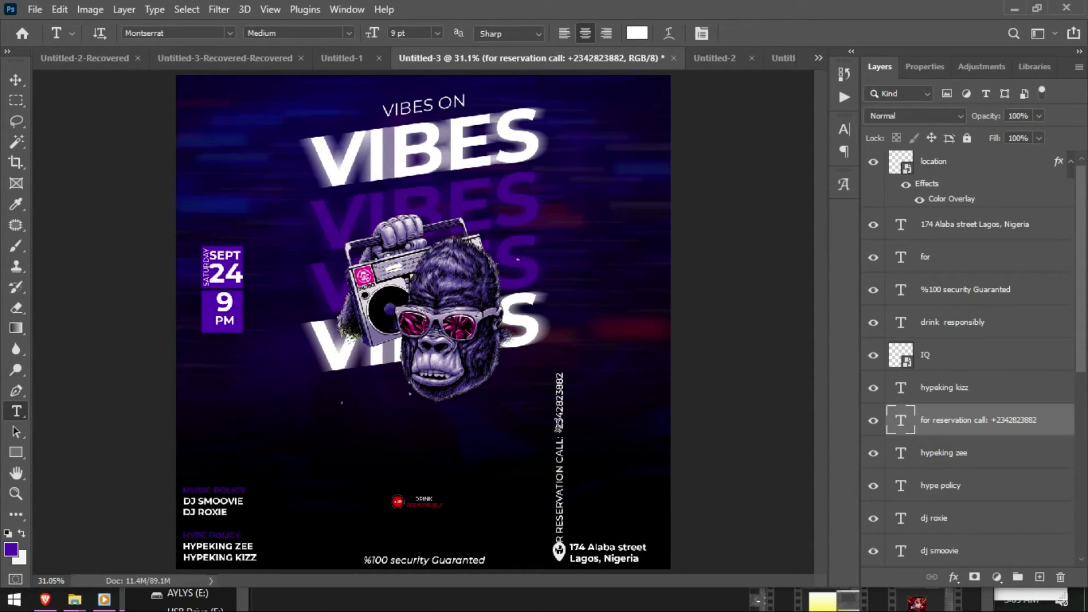
key(v)
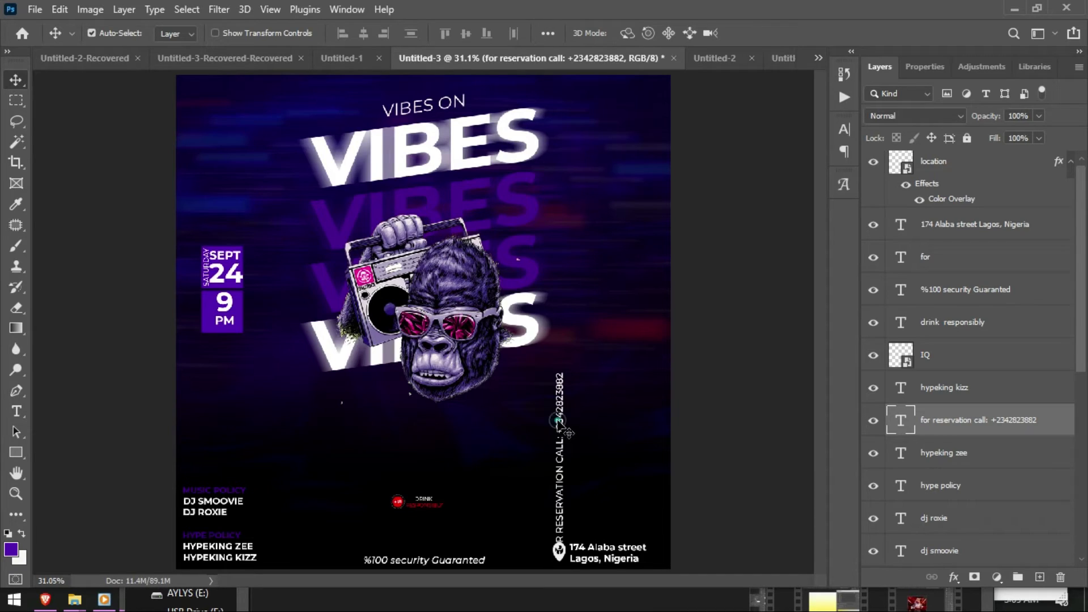
mouse_move(564, 426)
mouse_down()
mouse_move(661, 304)
mouse_move(678, 316)
mouse_up()
key(shift+Left)
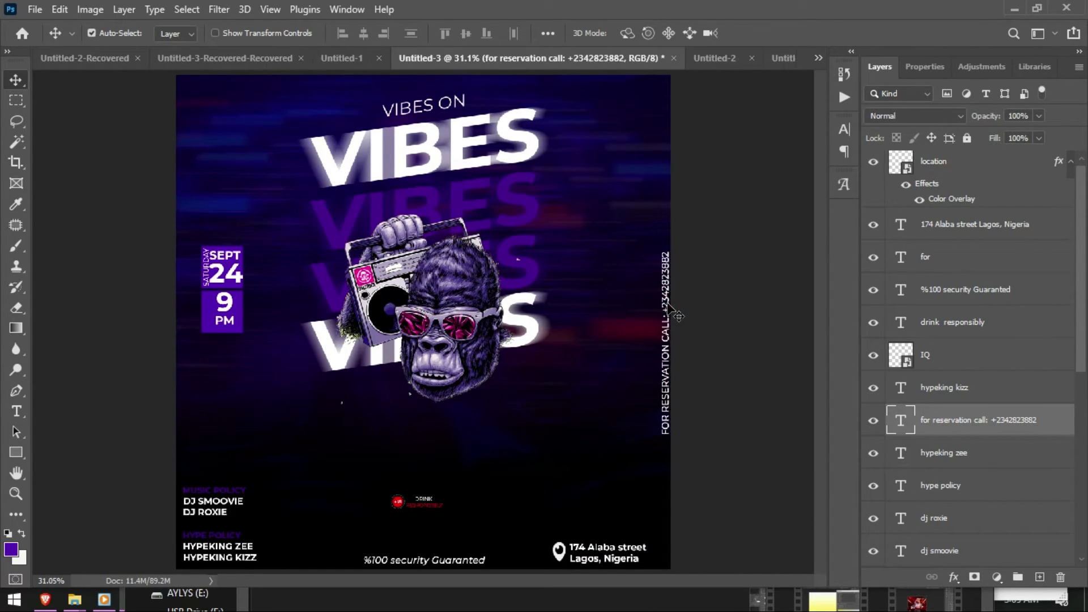
key(shift+Left)
key(shift+Left)
Raise the vertical line's tracking to 820 and nudge it upward.
double_click(662, 307)
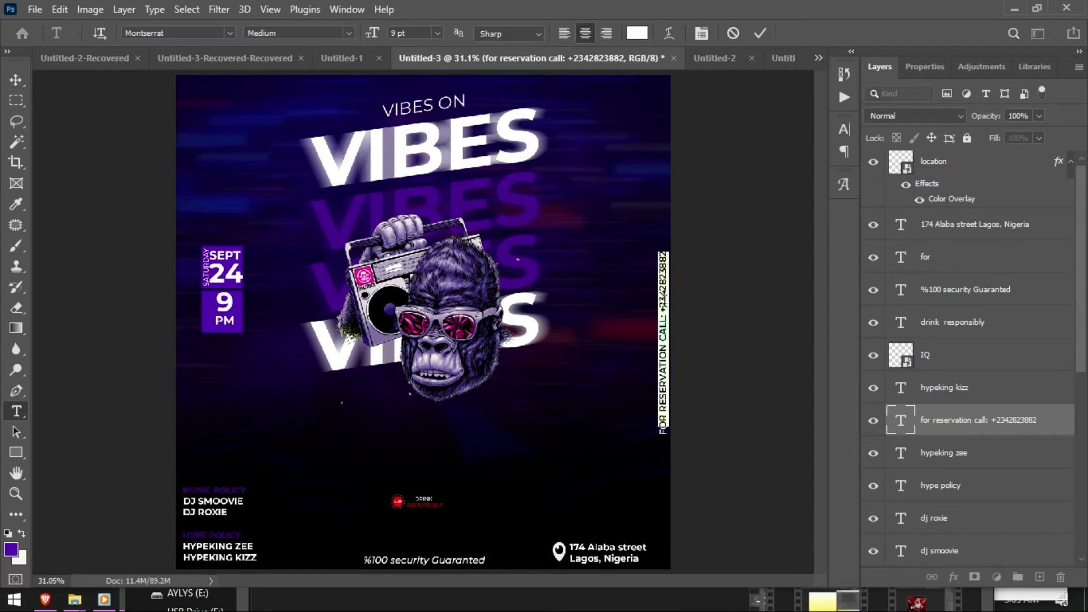
click(923, 66)
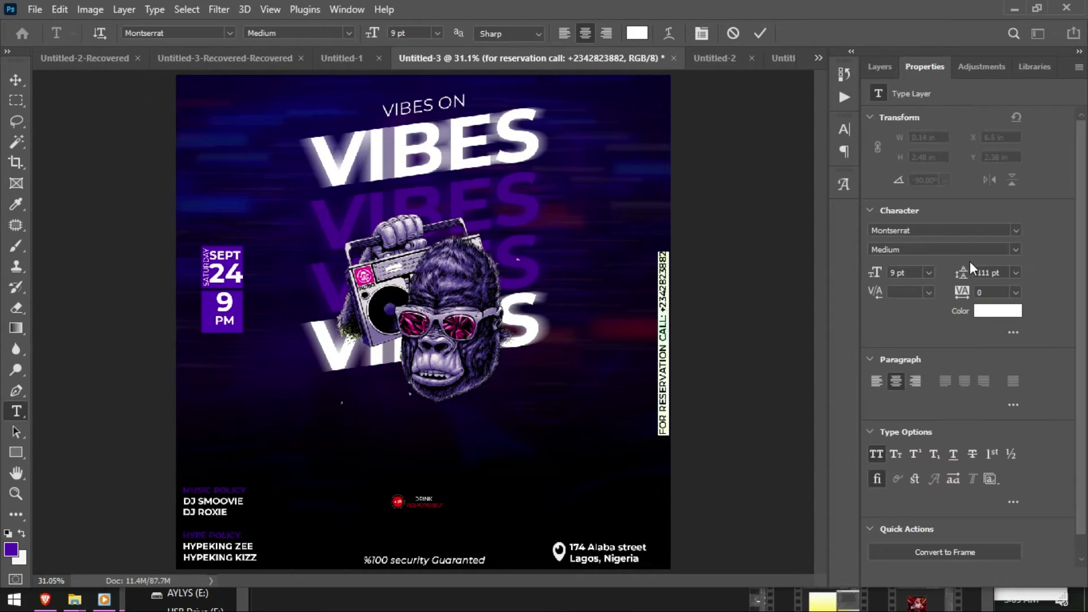
click(962, 295)
drag(962, 295, 989, 294)
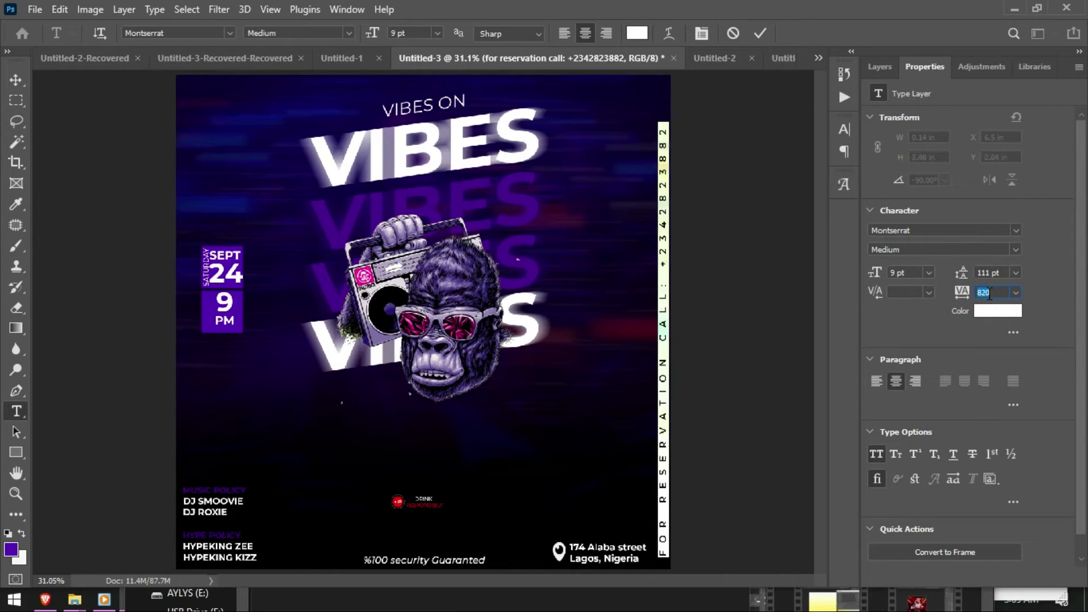
click(760, 33)
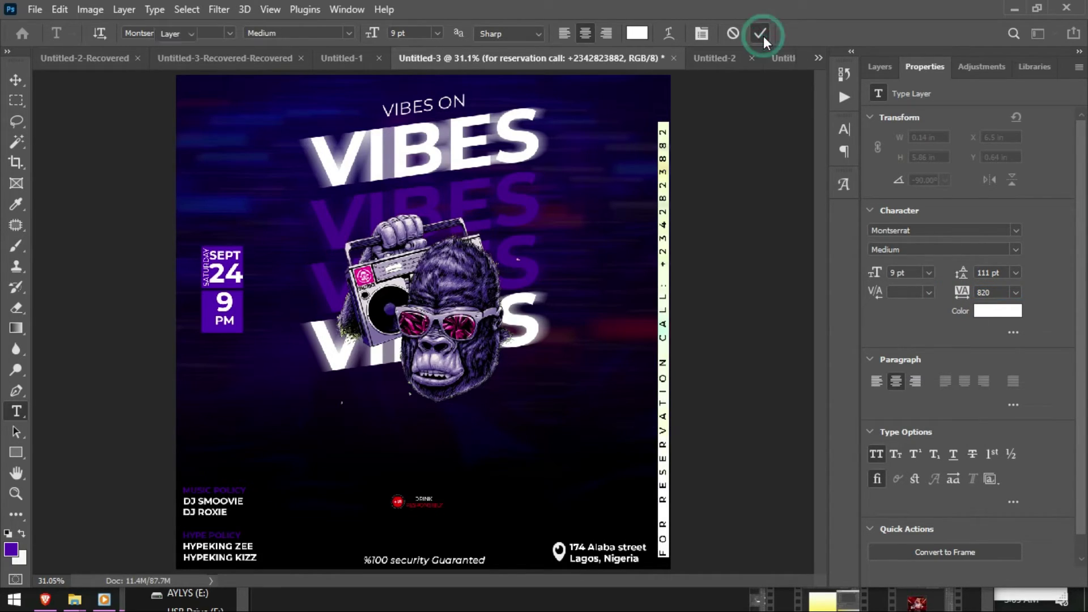
key(v)
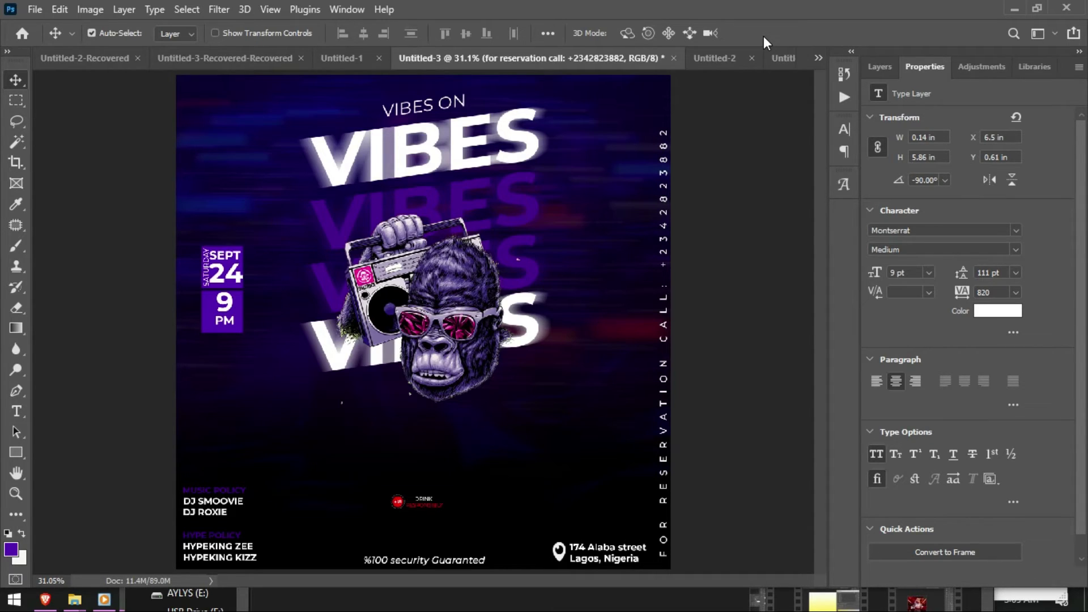
key(Up)
key(Up)
key(Up)
key(Up)
key(Up)
key(Up)
key(Up)
key(Up)
key(Up)
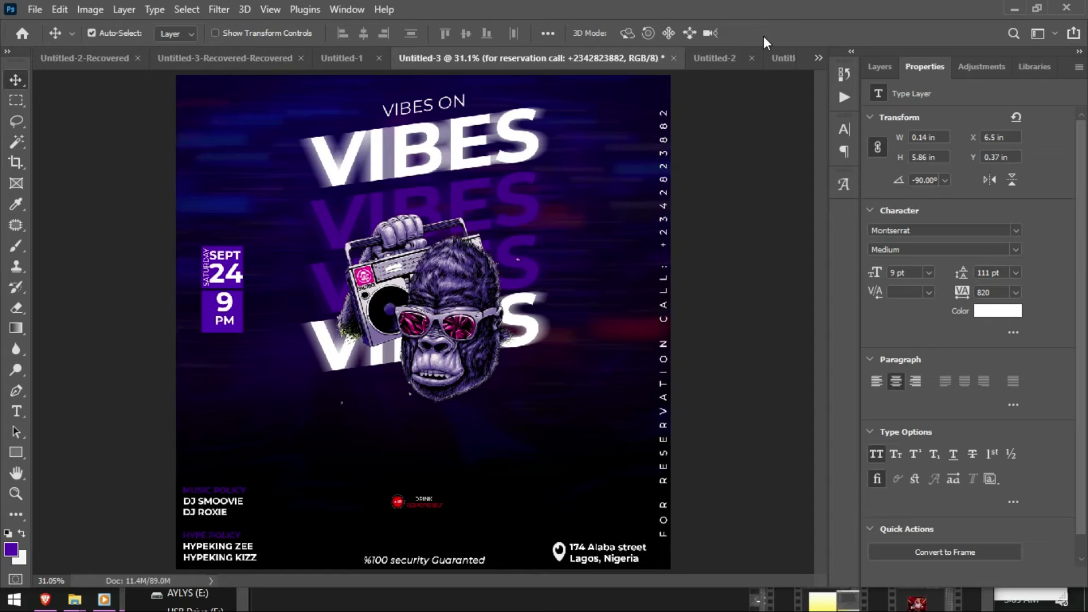
key(ctrl+minus)
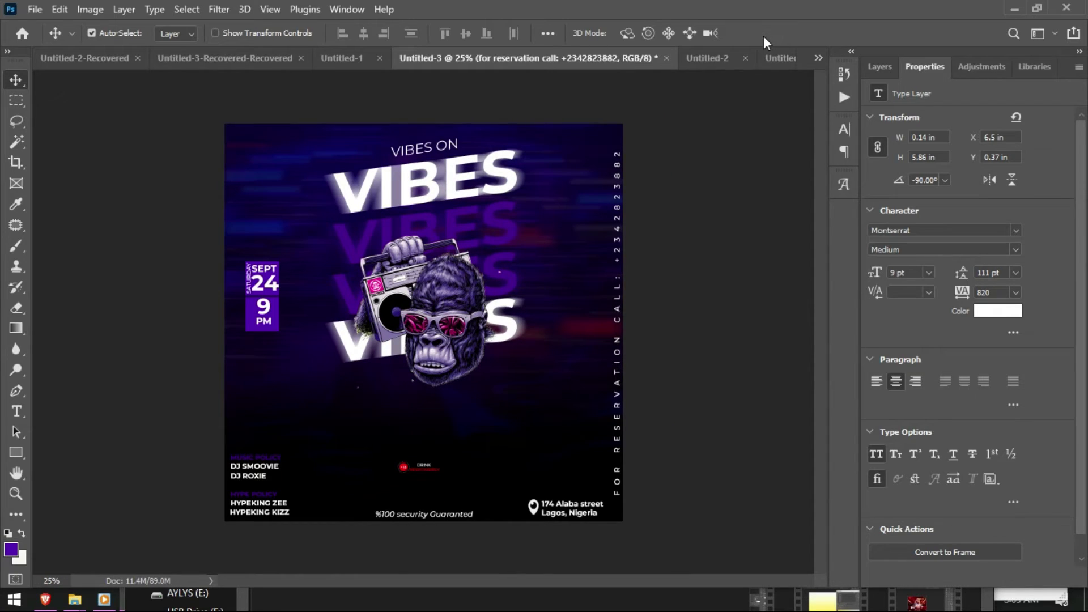
Centre the security Guaranteed line horizontally on the flyer.
mouse_move(403, 112)
mouse_down()
mouse_move(471, 321)
mouse_move(465, 447)
mouse_up()
click(363, 33)
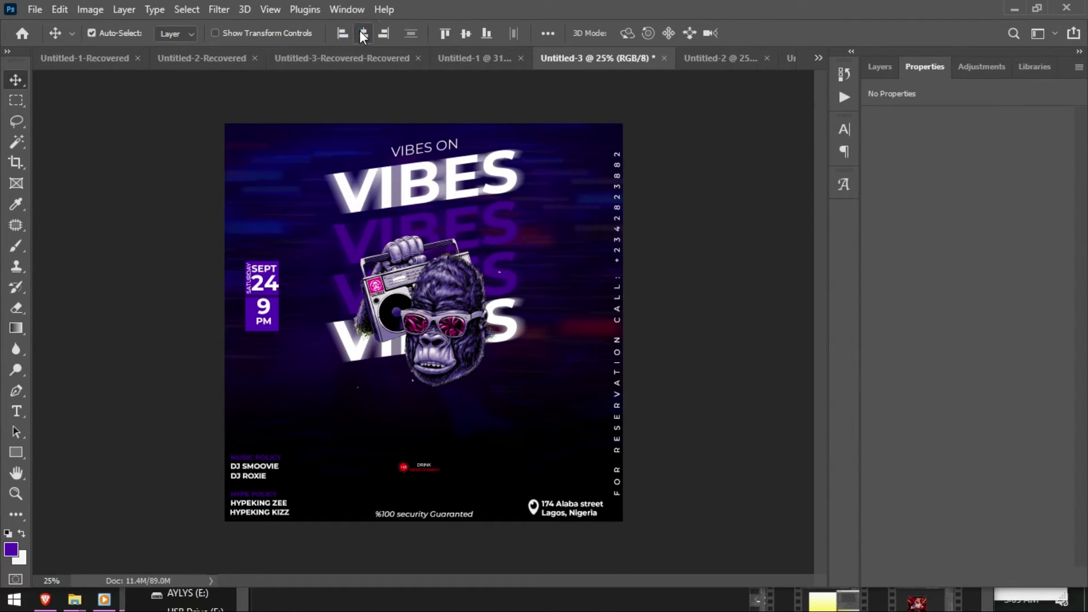
click(415, 130)
drag(436, 281, 453, 437)
drag(448, 558, 440, 462)
click(363, 34)
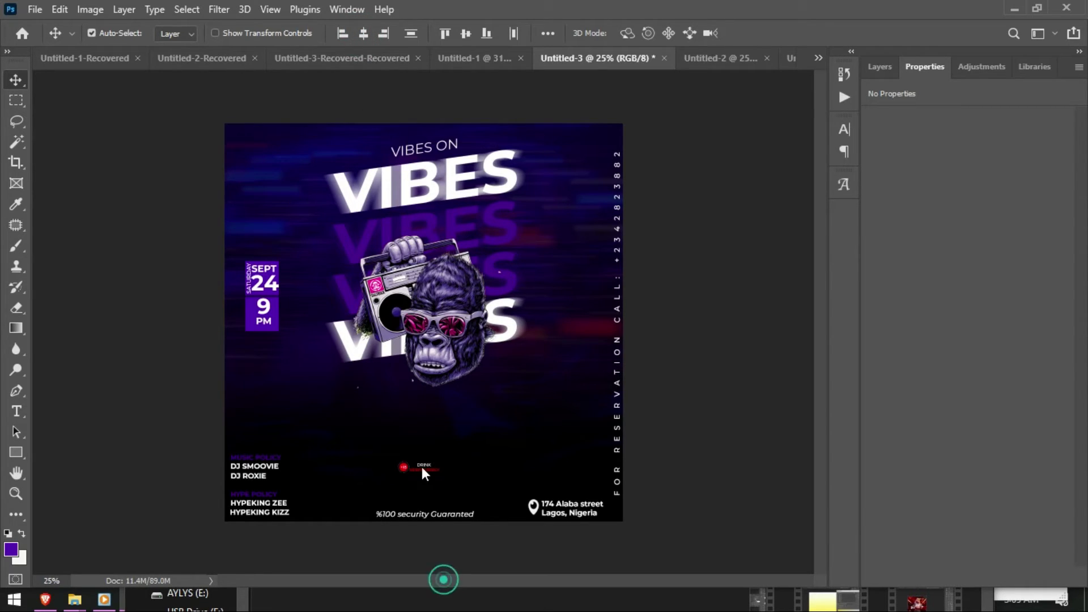
drag(444, 558, 426, 407)
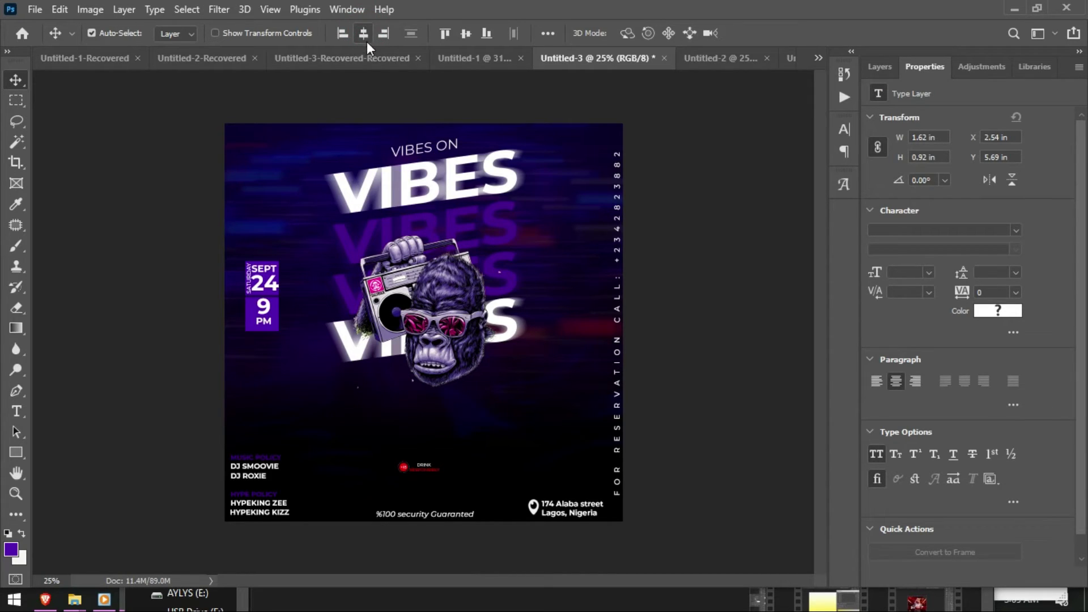
click(120, 216)
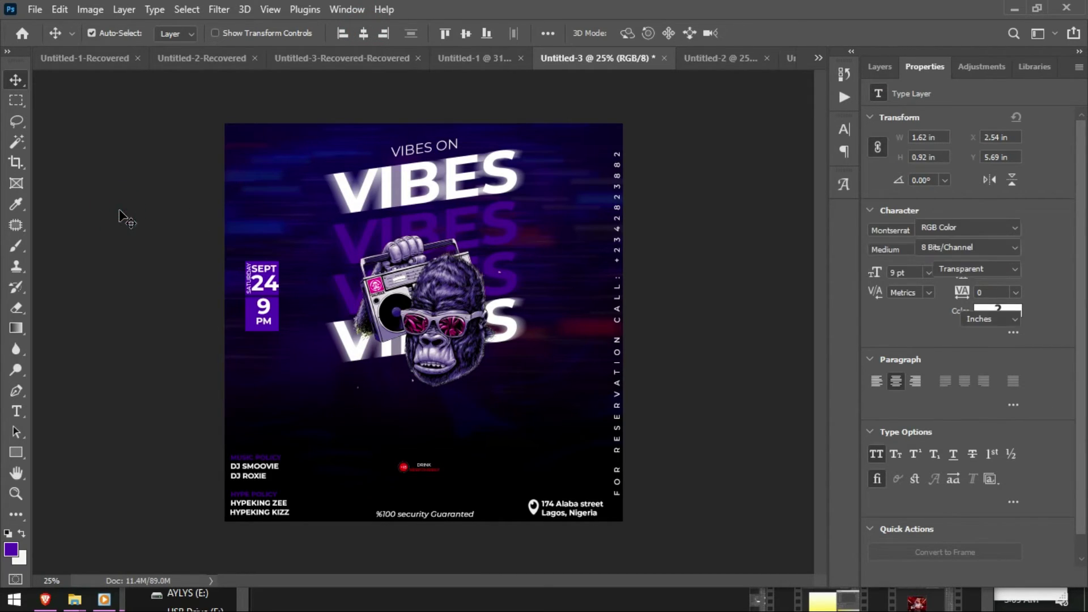
Scale the gorilla and VIBES artwork to 113%, lower it, and paste the GOLDEN ROYAL PRESENTS logo.
drag(459, 295, 482, 374)
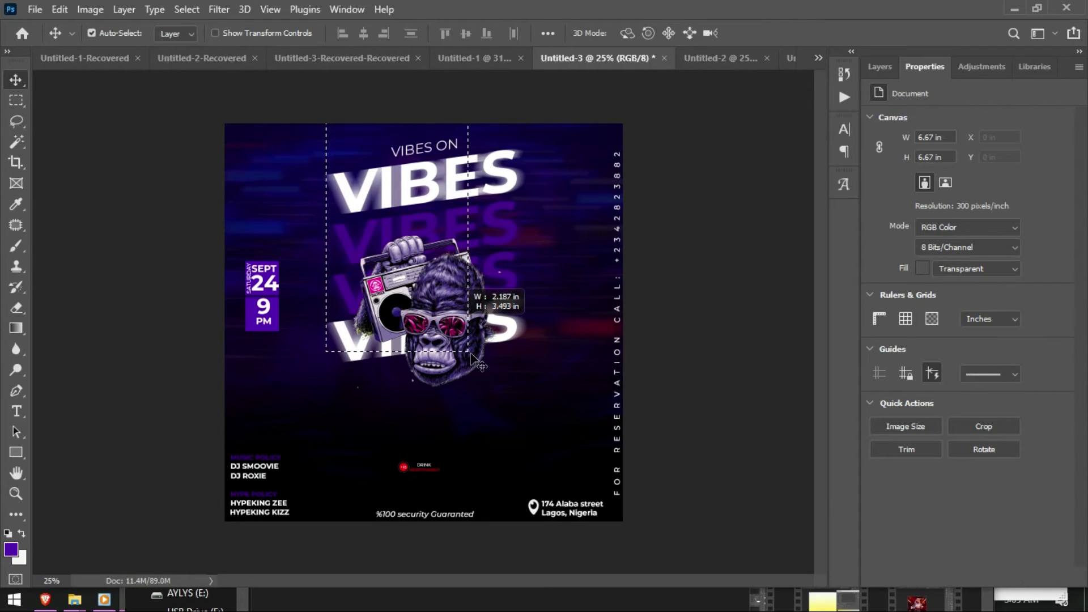
key(ctrl+t)
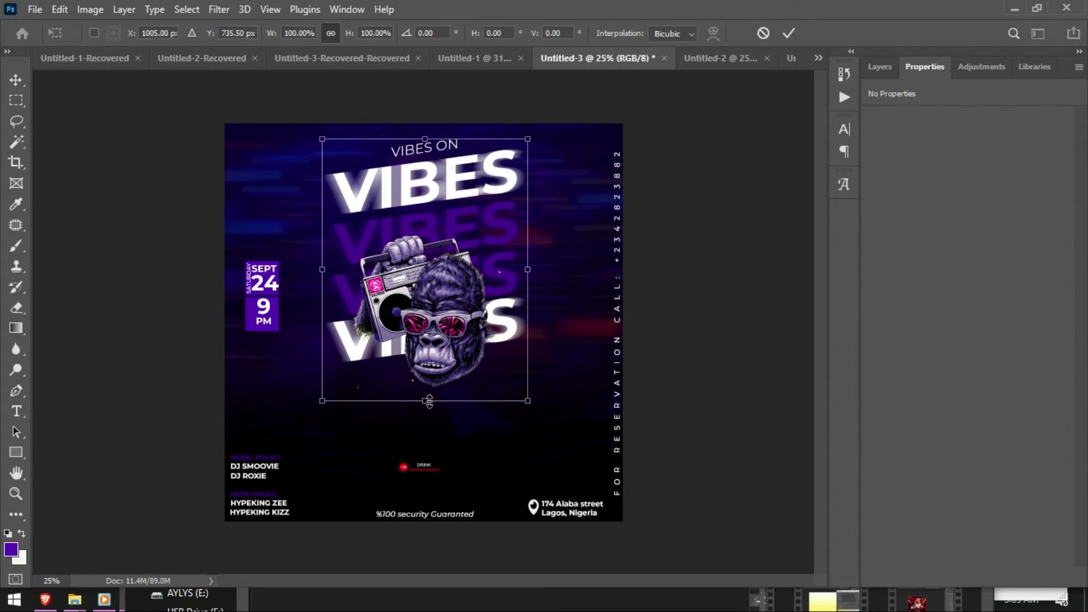
drag(429, 401, 436, 441)
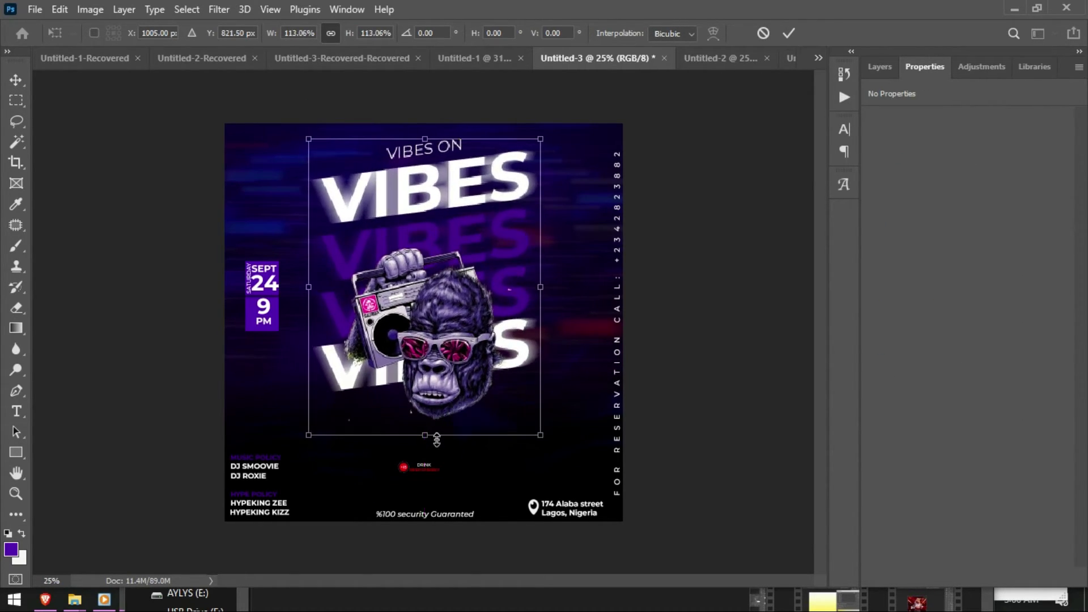
drag(458, 322, 458, 329)
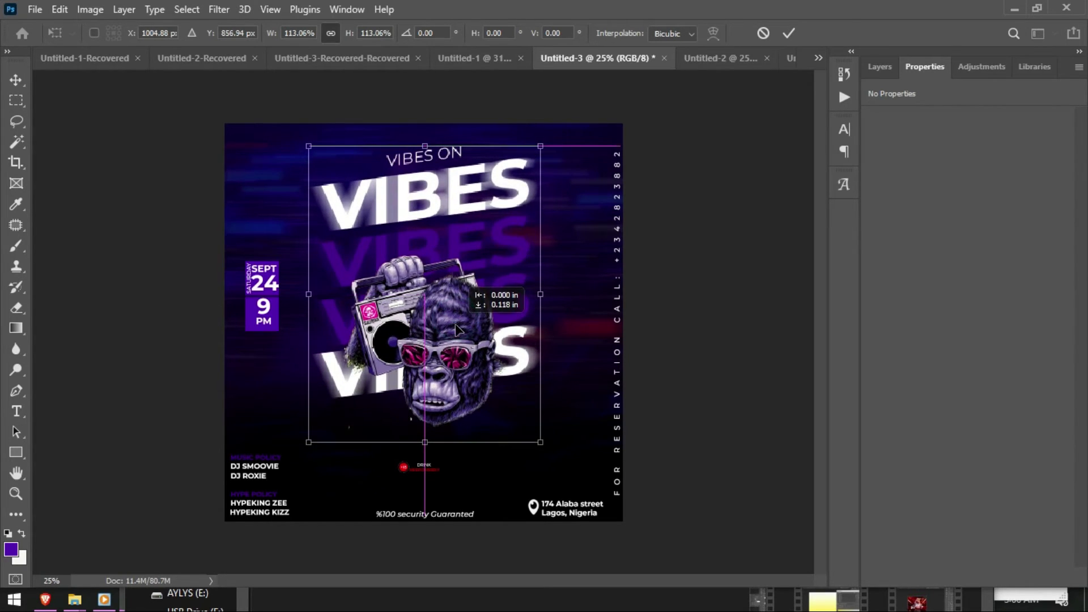
click(789, 34)
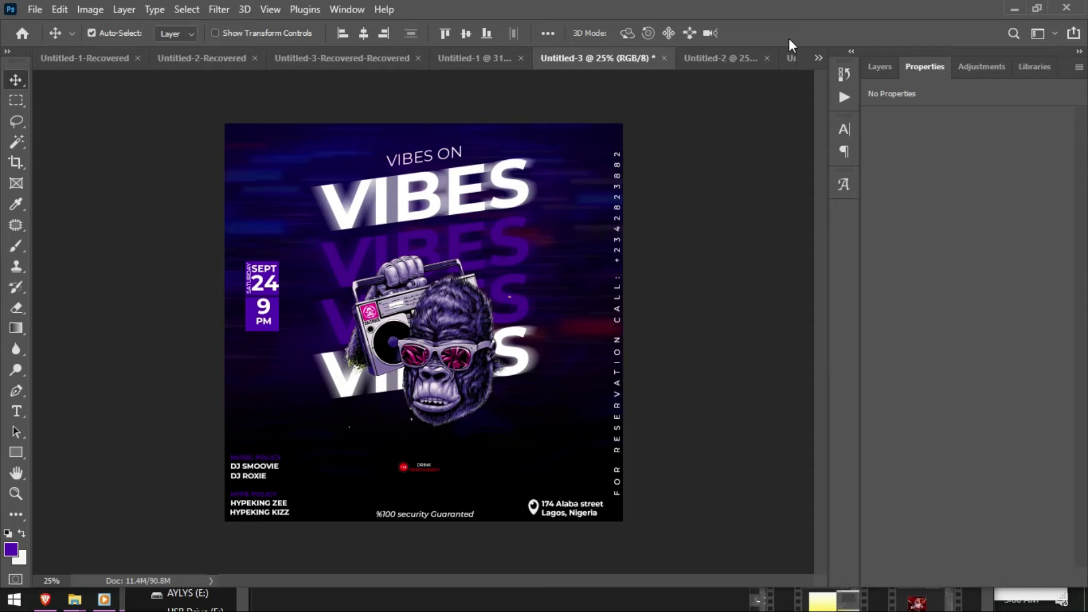
key(ctrl+v)
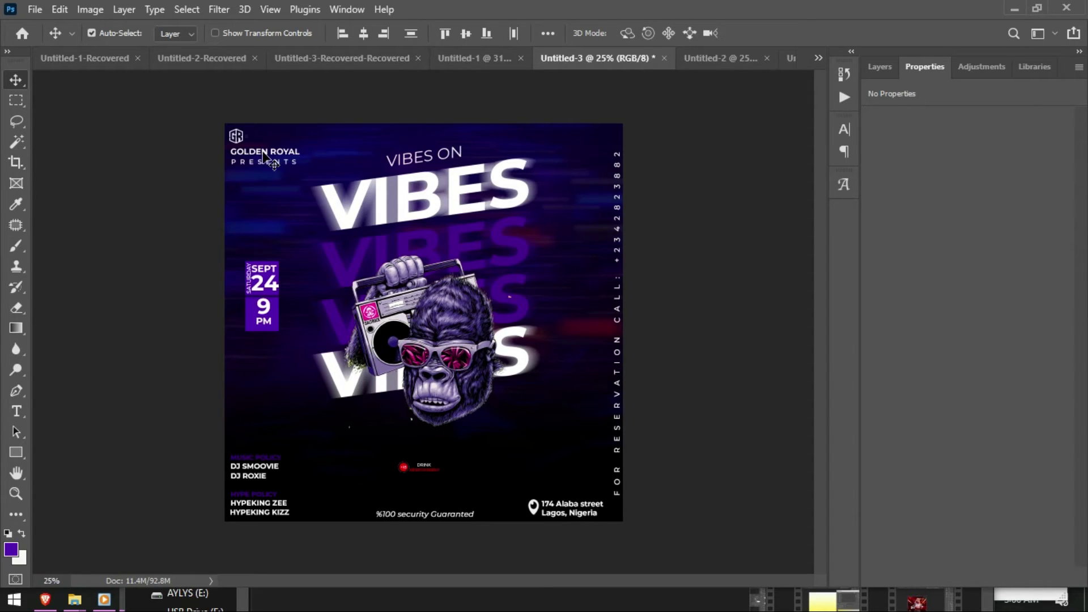
Nudge the logo into the top-left and move the SEPT 24 / 9 PM boxes to the left margin.
drag(263, 152, 264, 153)
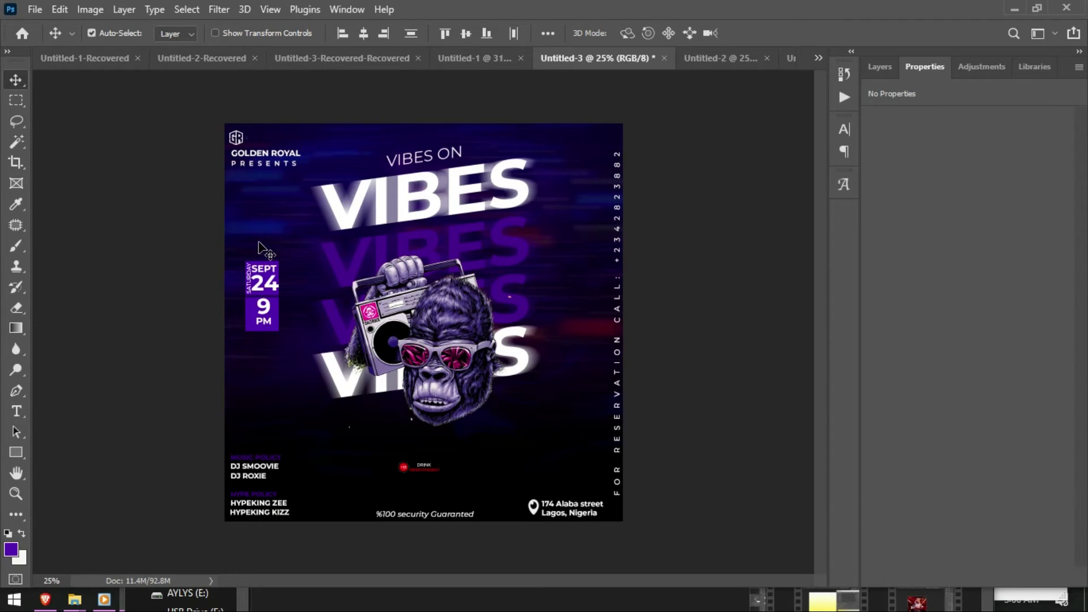
mouse_move(248, 247)
mouse_down()
mouse_move(290, 345)
mouse_move(256, 324)
mouse_up()
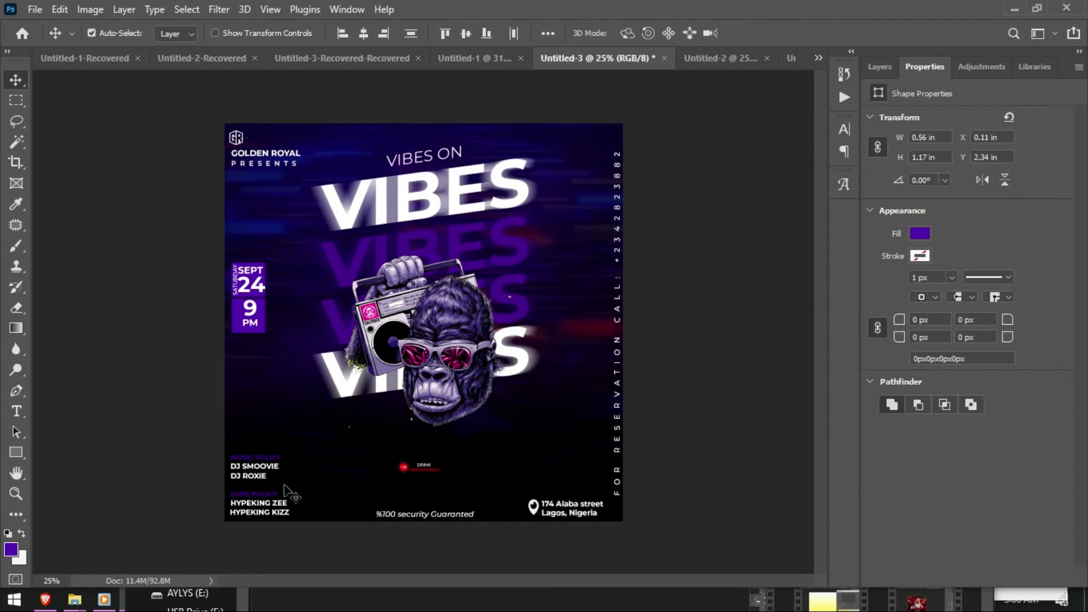
drag(265, 539, 237, 350)
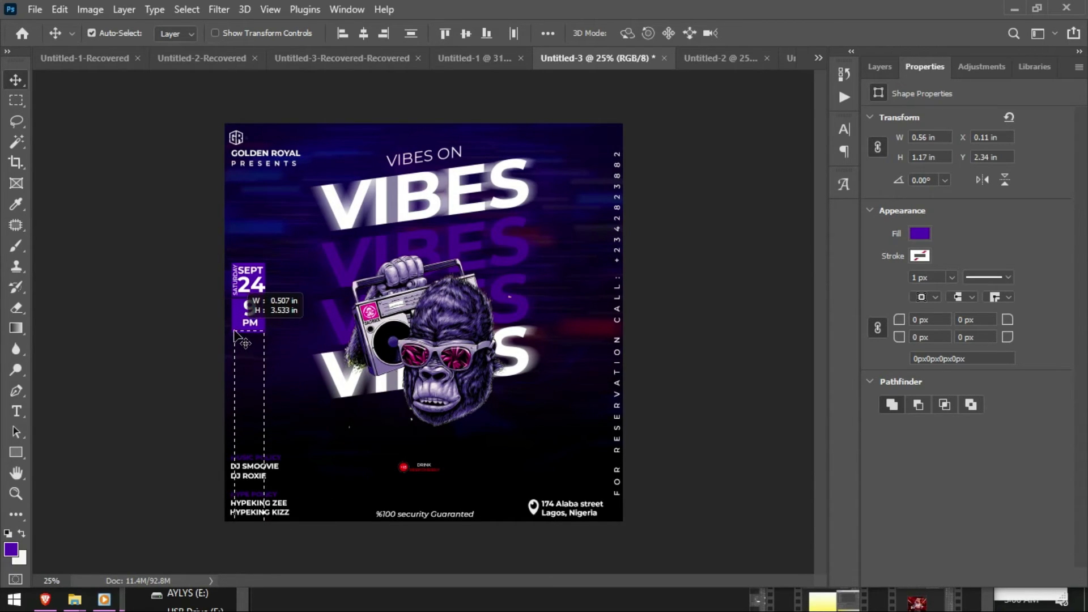
drag(236, 349, 237, 326)
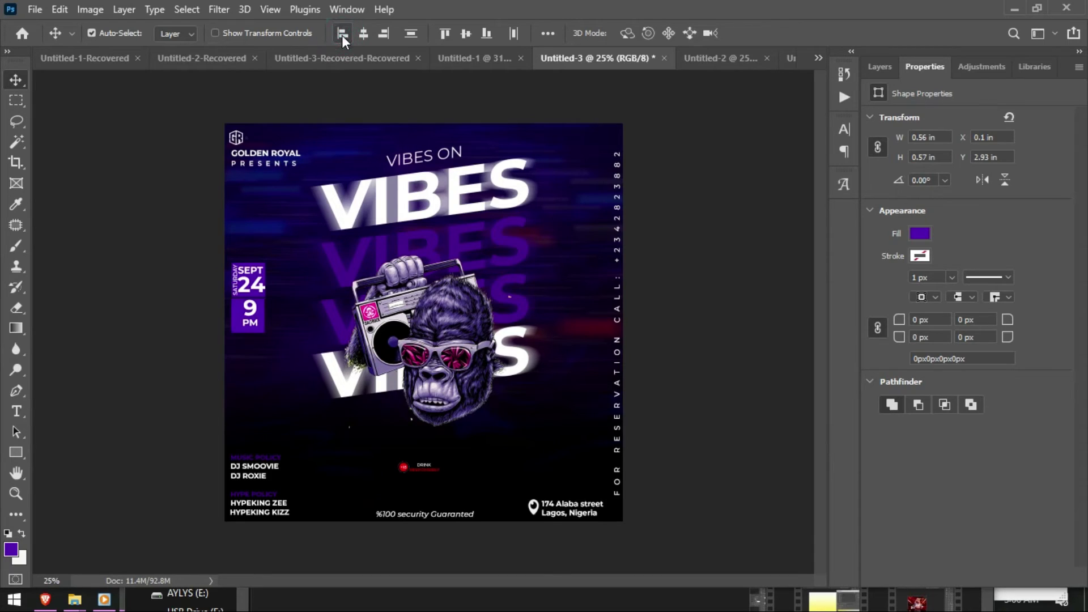
key(ctrl)
Align the DJ and HYPEKING name layers on the flyer's left margin.
drag(241, 558, 267, 432)
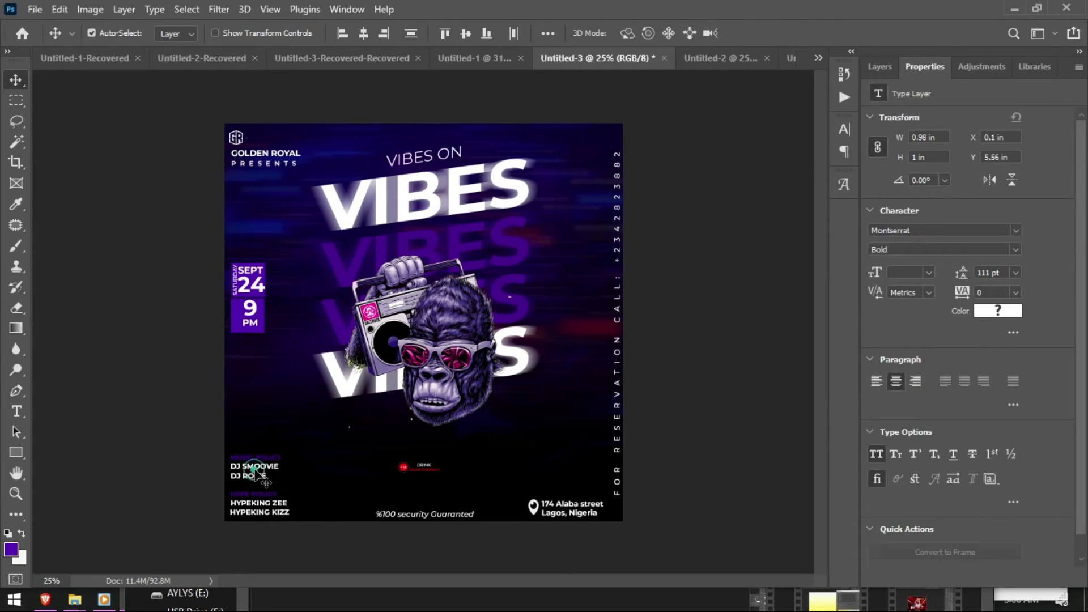
drag(255, 471, 278, 476)
click(255, 539)
click(272, 470)
mouse_move(254, 434)
mouse_down()
mouse_move(280, 546)
mouse_move(268, 511)
mouse_up()
click(267, 513)
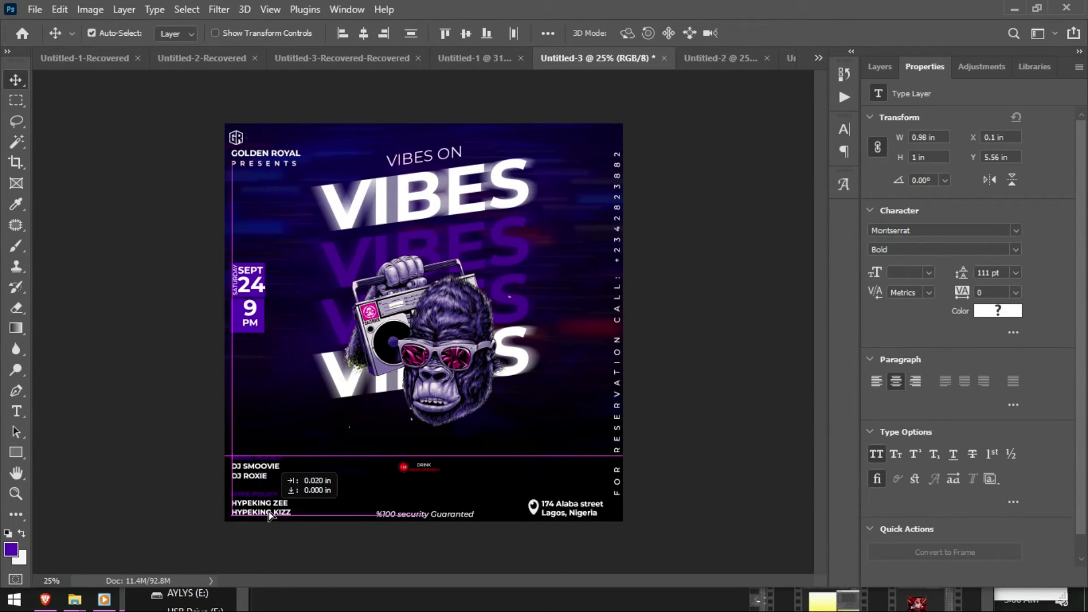
drag(268, 511, 269, 512)
drag(269, 514, 270, 514)
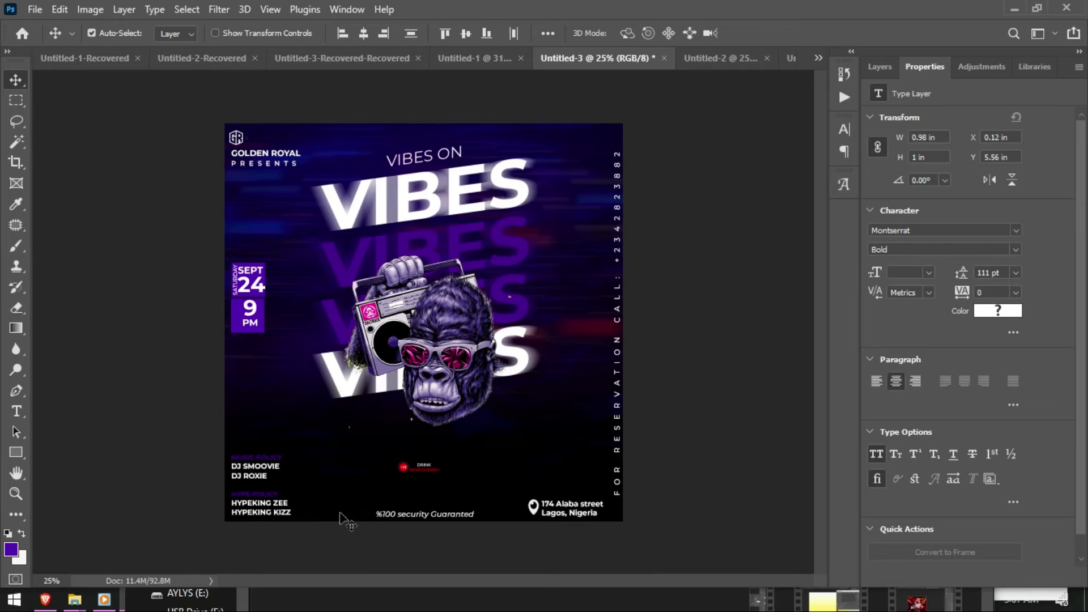
Shrink the security Guaranteed line to 7 pt and nudge it right to re-centre.
click(401, 514)
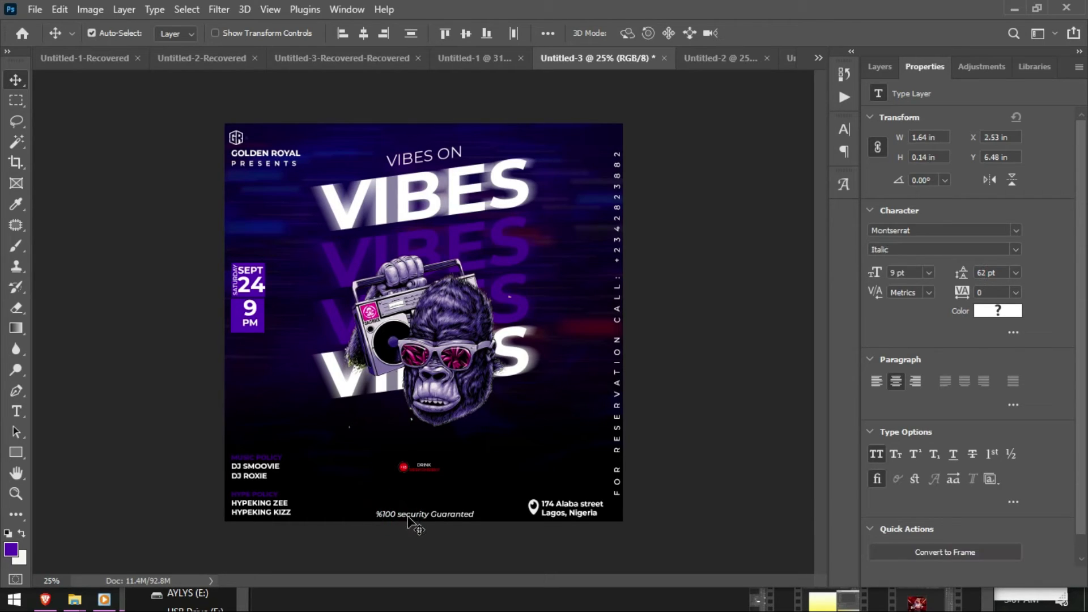
drag(410, 515, 410, 512)
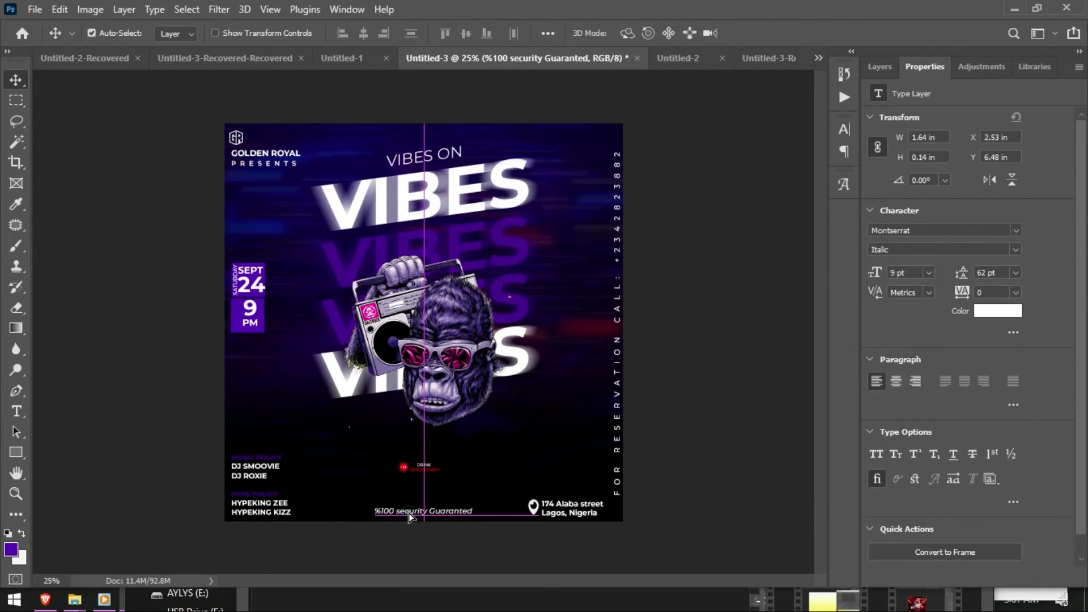
double_click(409, 512)
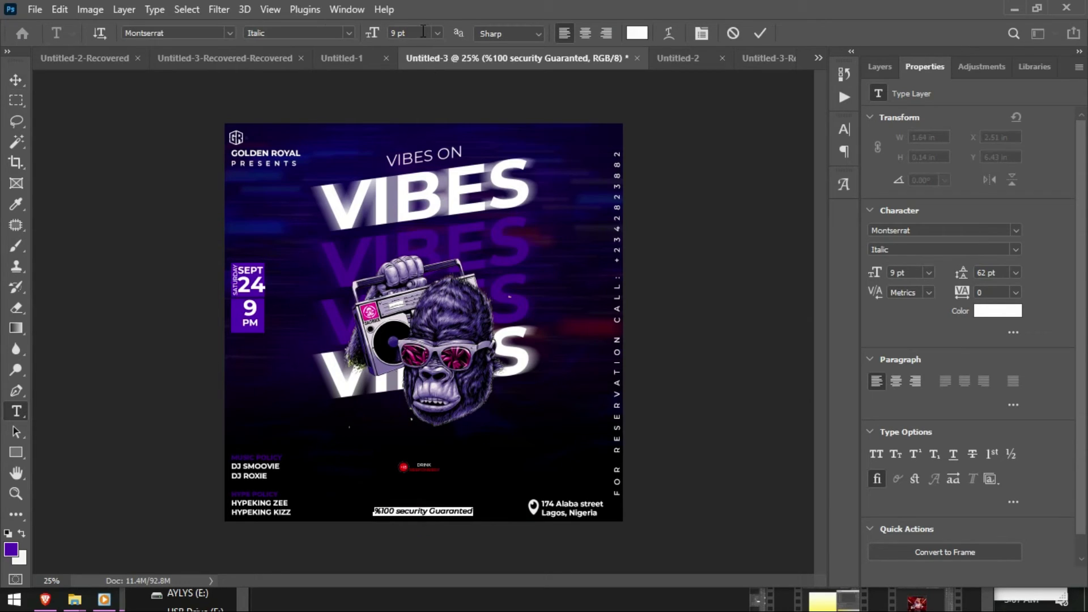
click(423, 31)
key(Down)
key(Down)
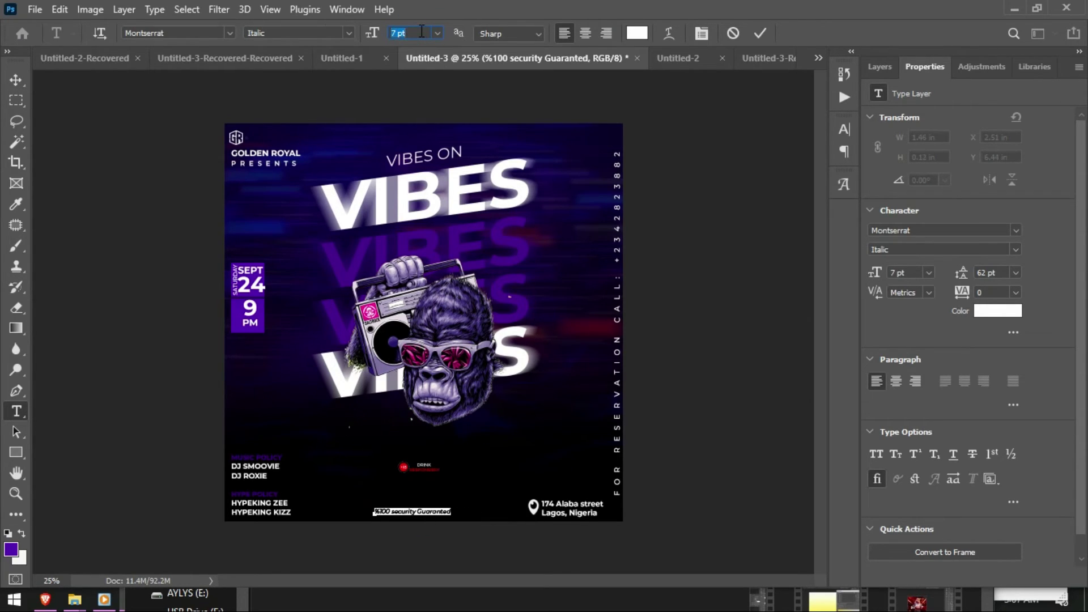
click(753, 33)
key(shift+Right)
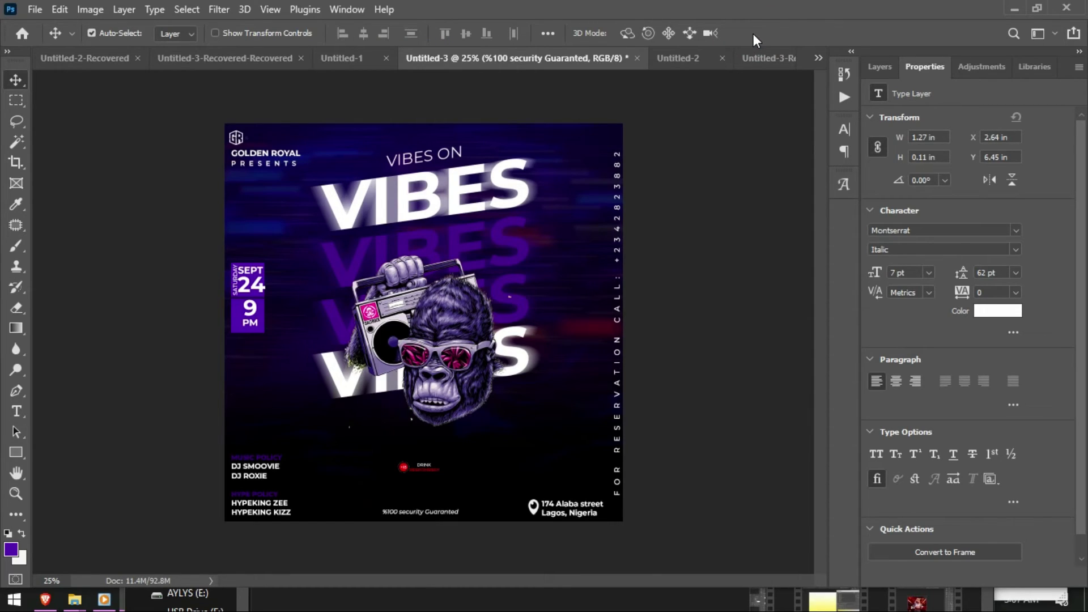
key(shift+Right)
Above the location layer, add Curves with an RGB S-curve (55→42, 203→217).
click(880, 66)
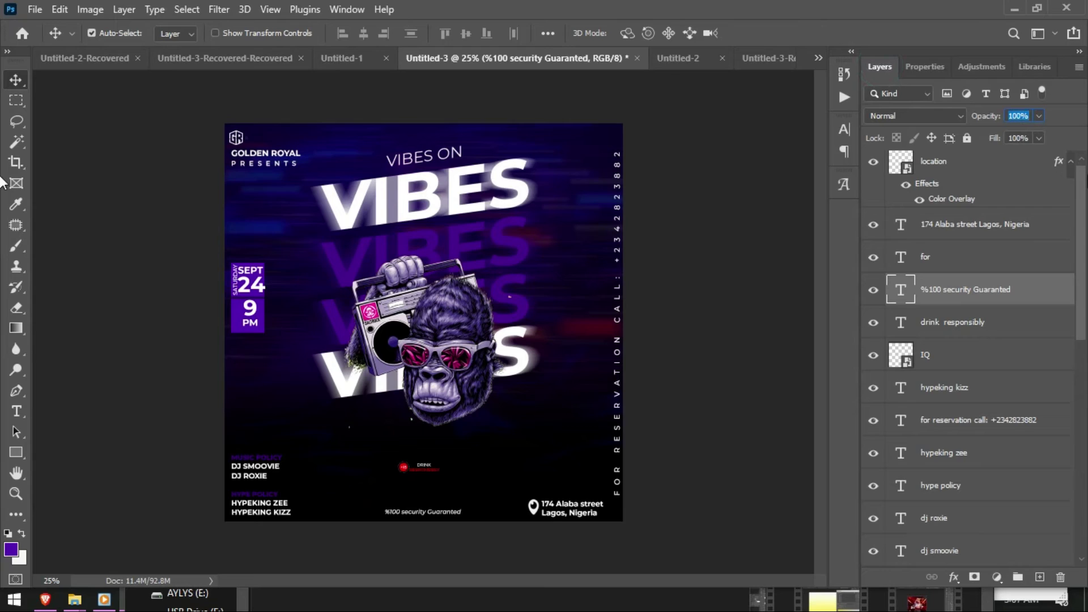
scroll(1079, 190, up, 1)
click(923, 153)
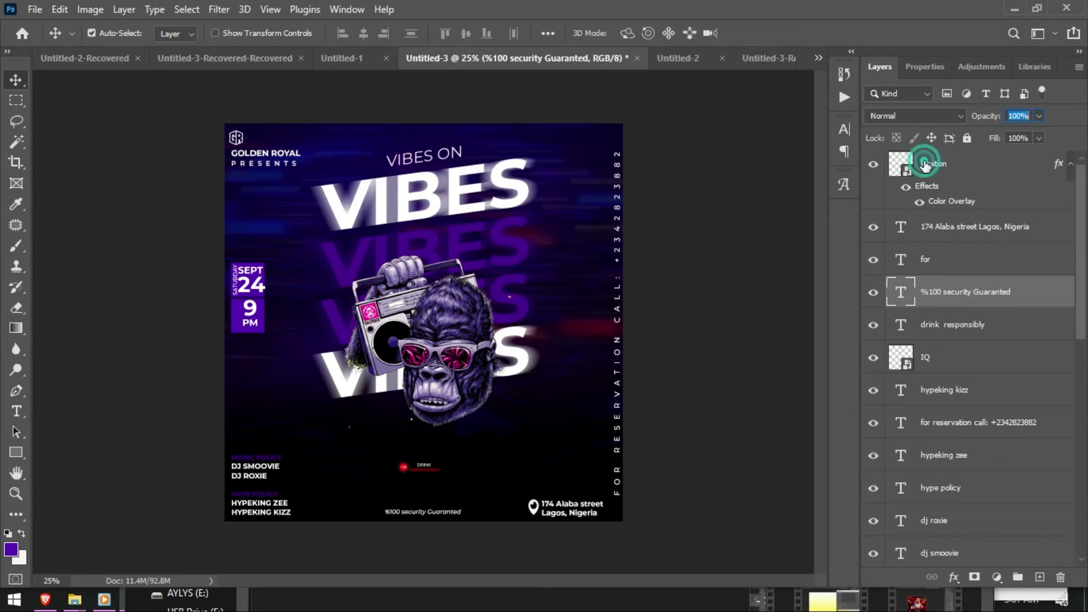
click(968, 64)
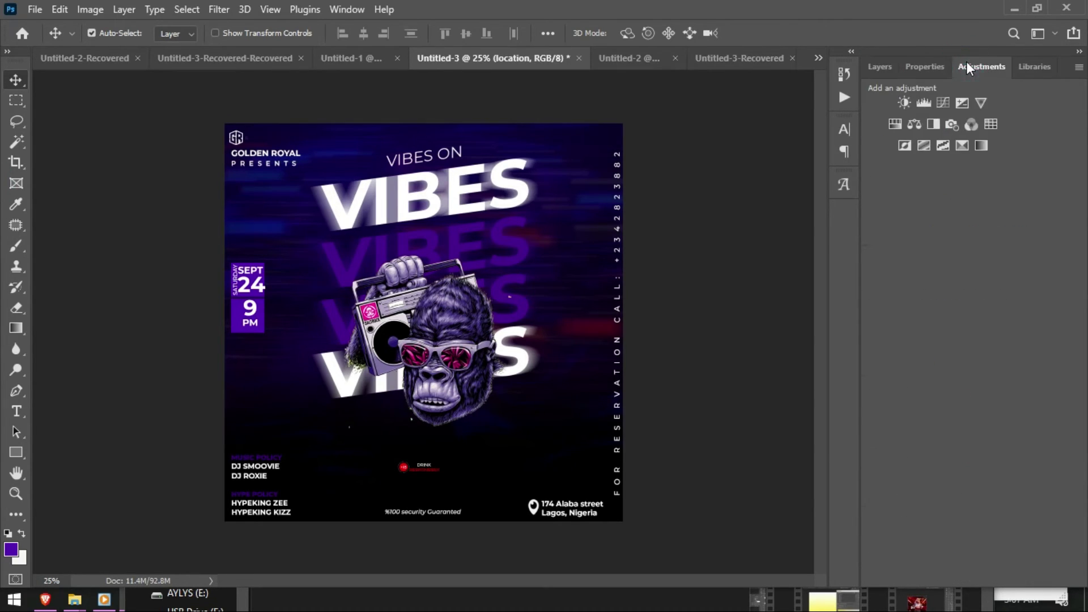
click(943, 102)
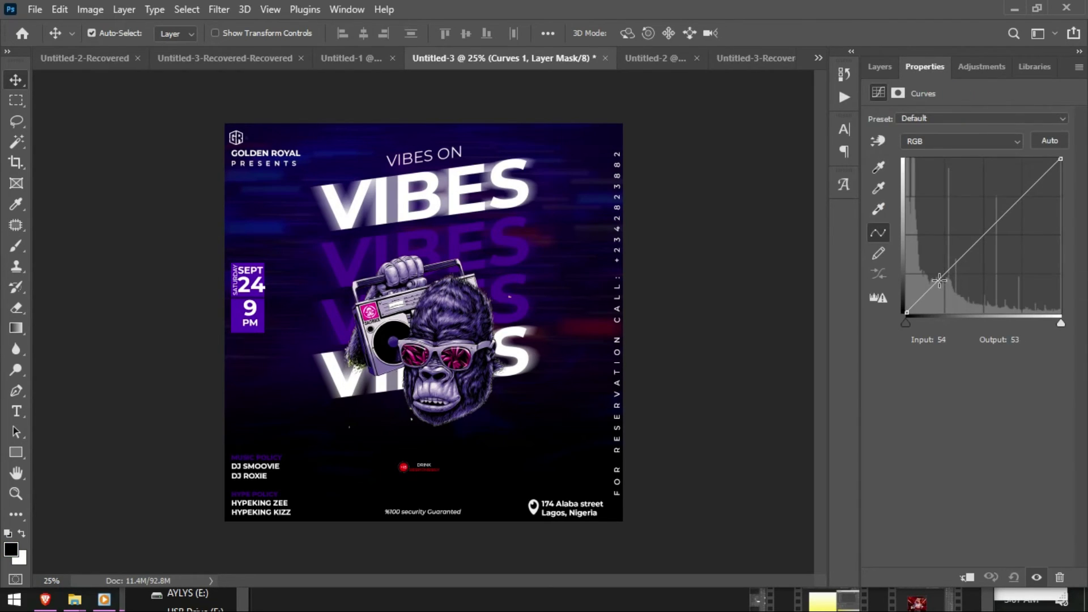
drag(939, 280, 940, 287)
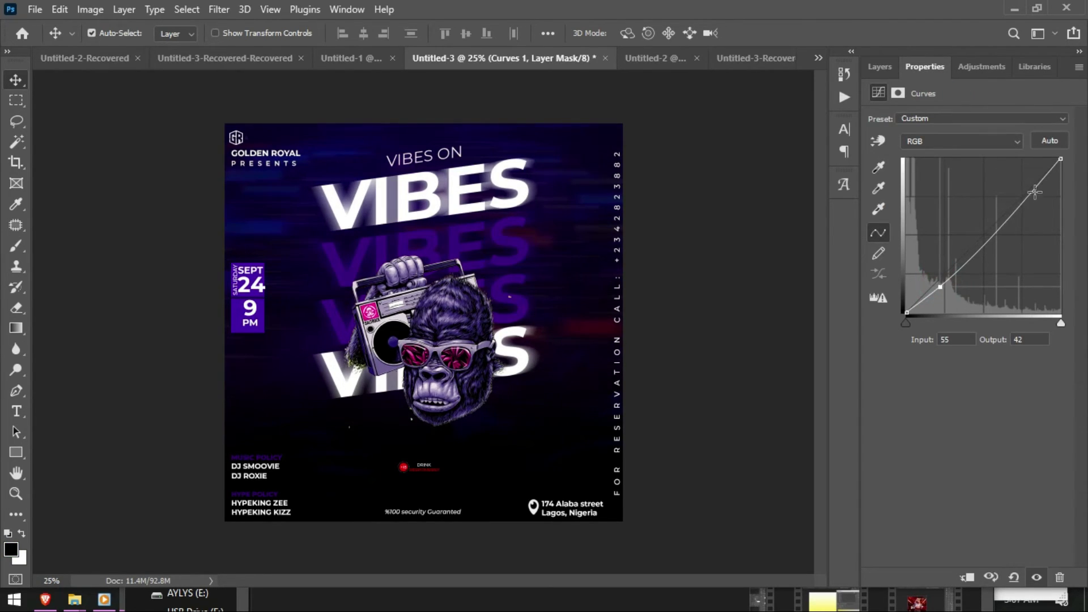
drag(1033, 191, 1029, 181)
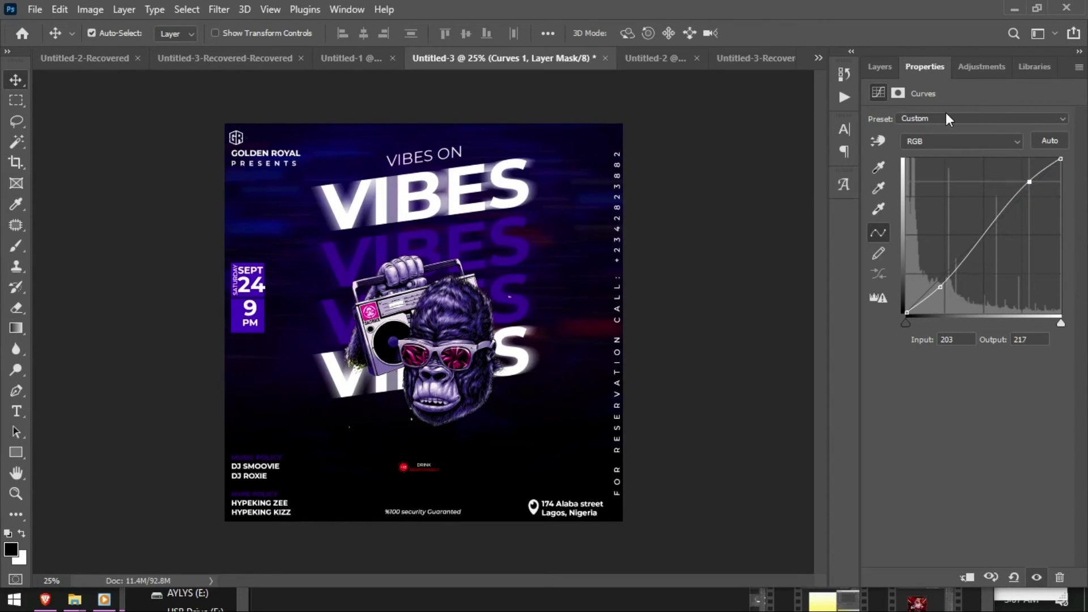
Try lifting the Red channel curve, then undo that change.
click(952, 140)
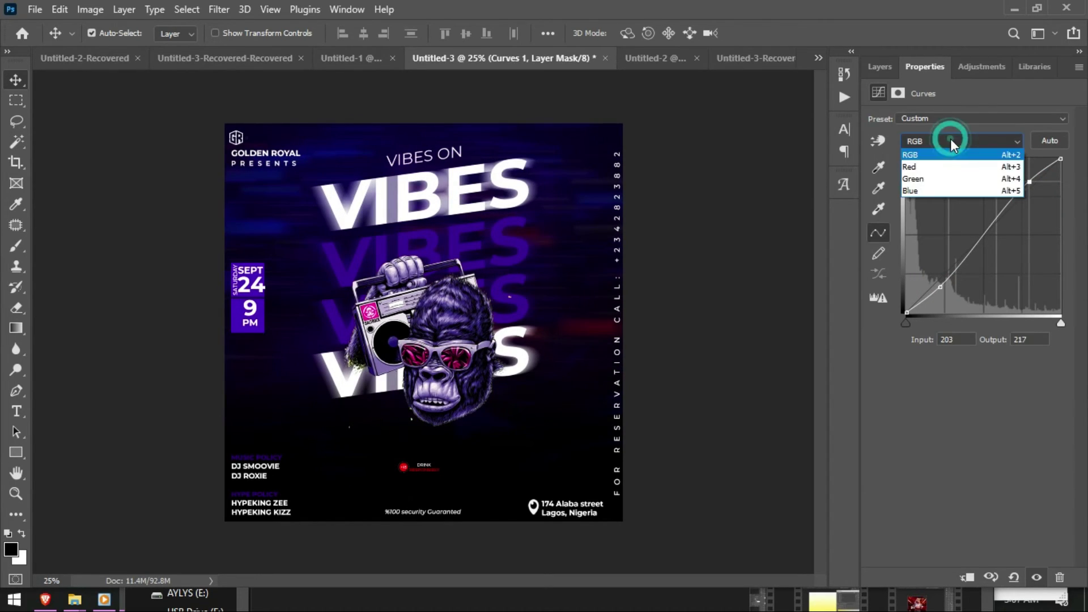
click(938, 168)
drag(1004, 212, 1023, 192)
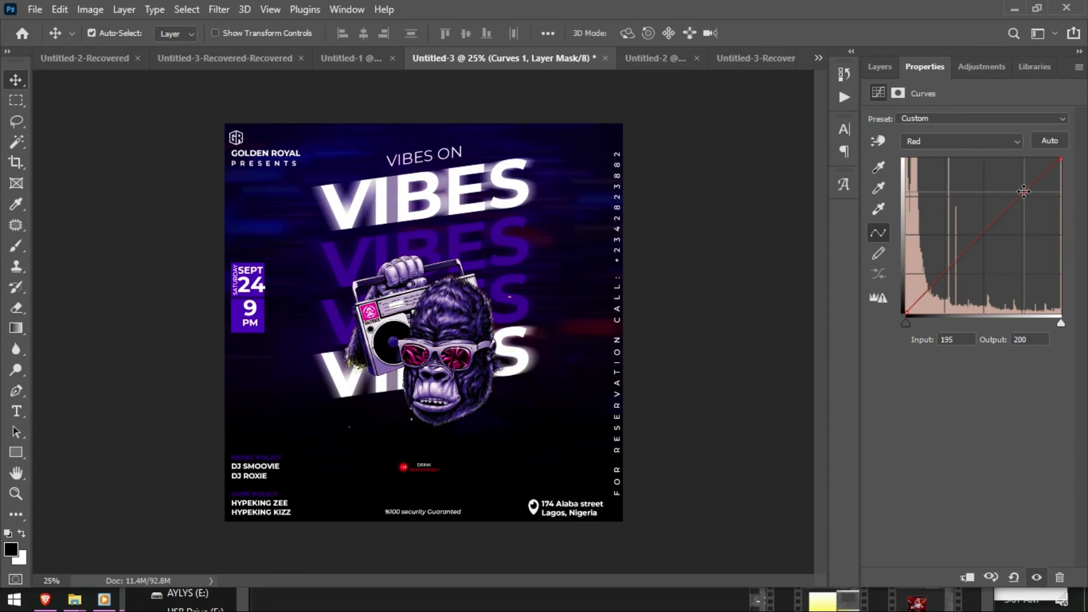
key(ctrl+z)
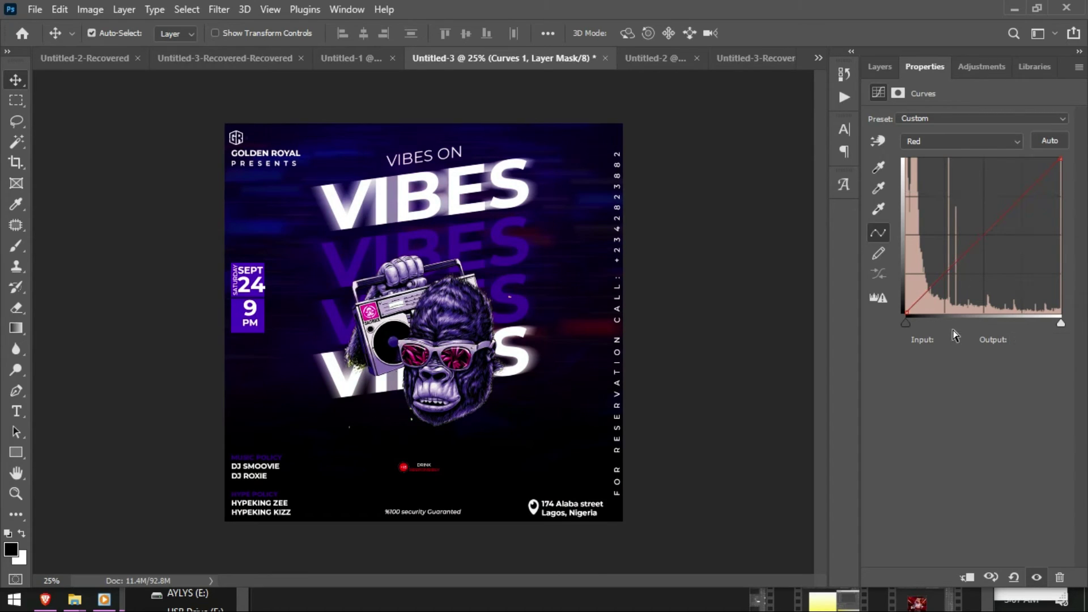
Add Color Balance with midtones Cyan-Red +8, Magenta-Green -22, Yellow-Blue +20.
click(972, 64)
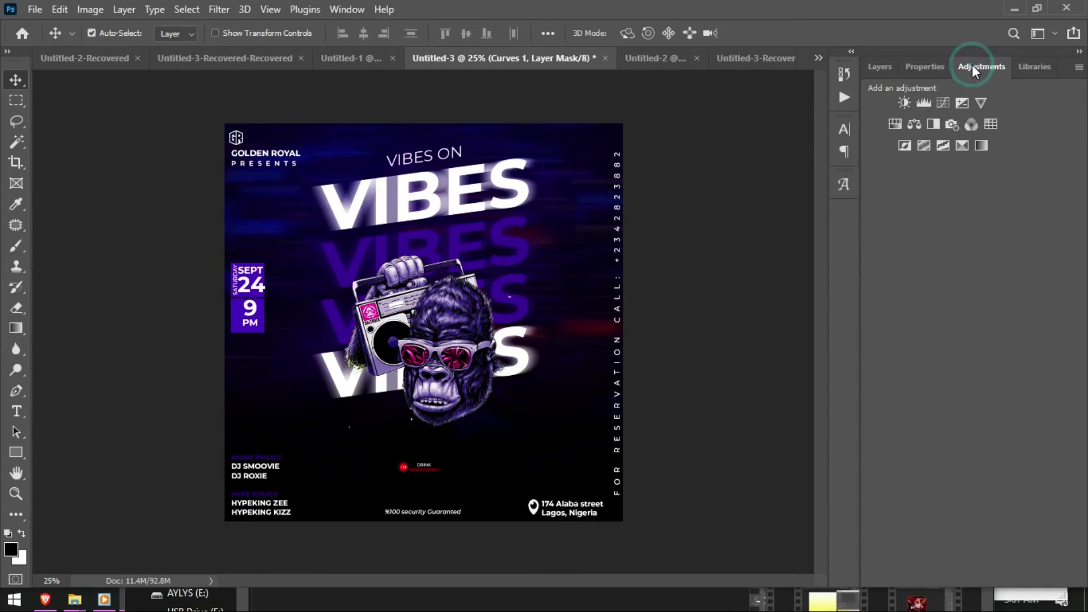
click(913, 124)
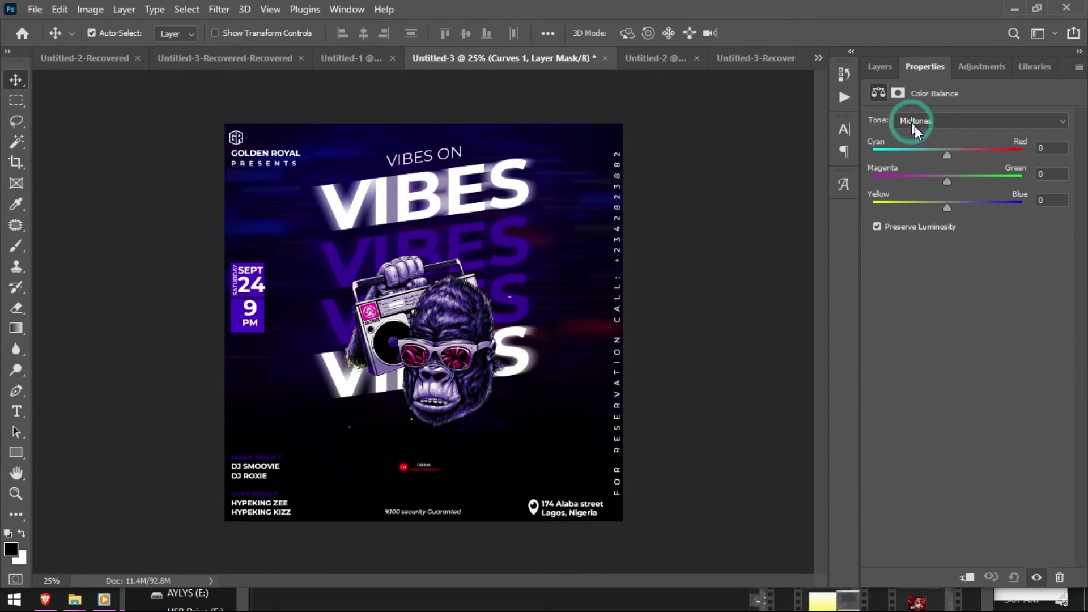
drag(947, 152, 936, 154)
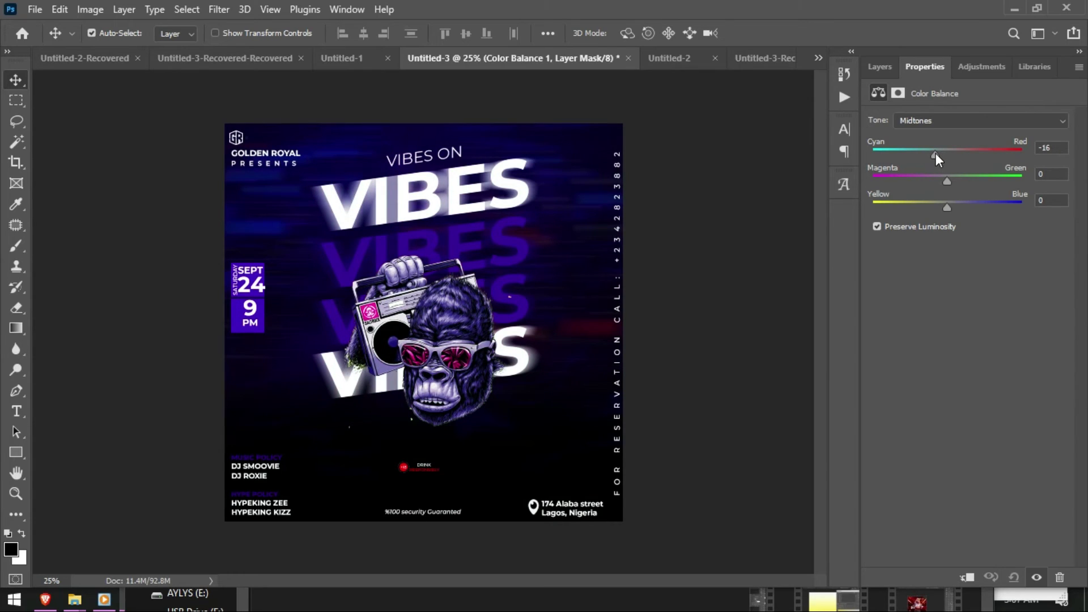
drag(944, 202, 960, 205)
mouse_move(935, 150)
mouse_down()
mouse_move(953, 151)
mouse_move(933, 182)
mouse_up()
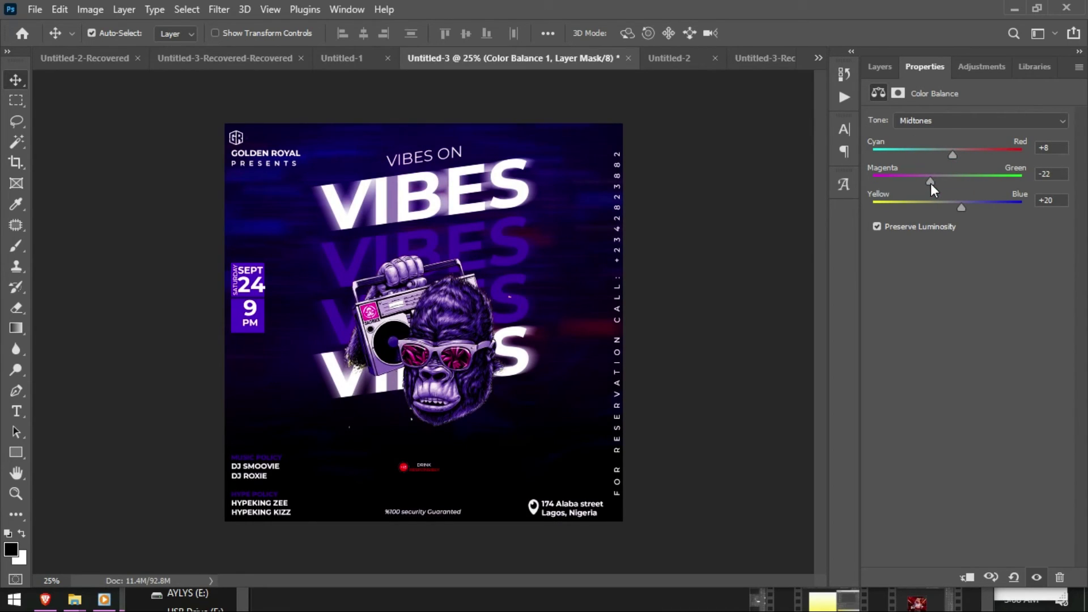
click(727, 269)
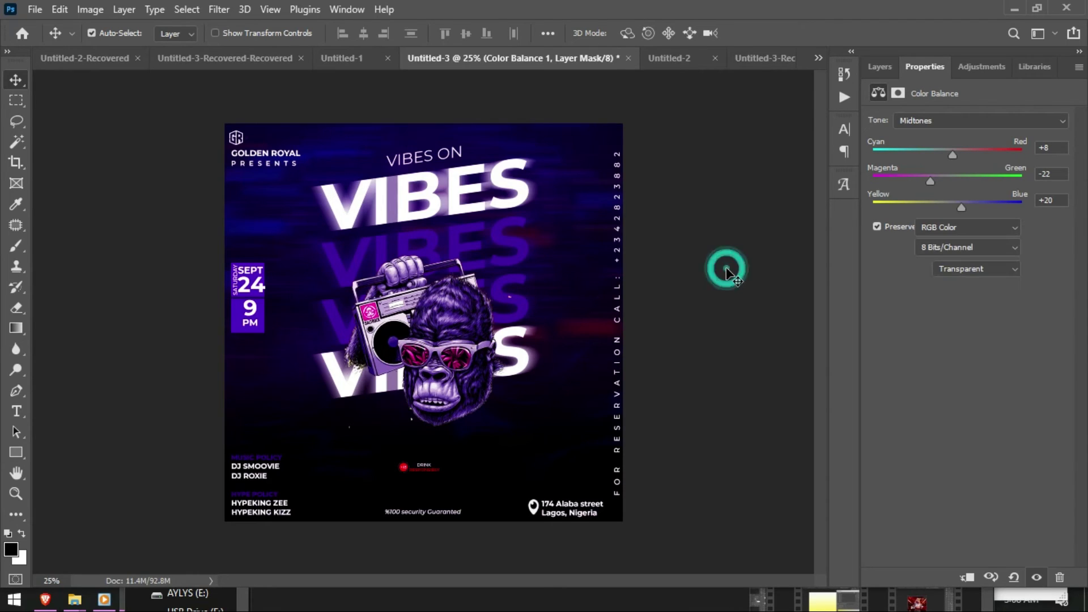
scroll(442, 256, up, 1)
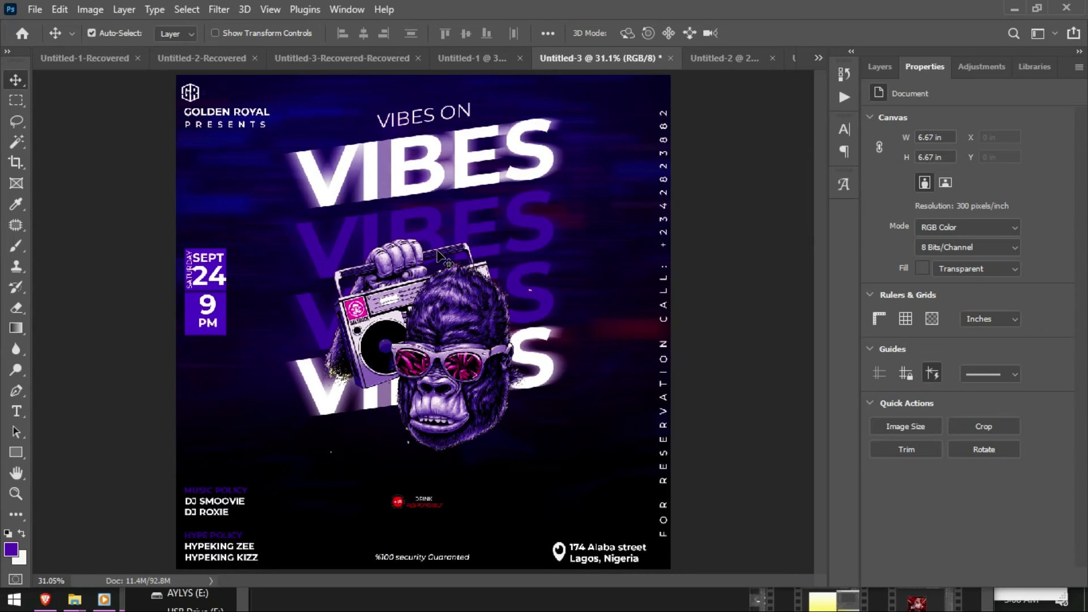
Place Embedded the starry-sky photo pexels-james-wheeler-1487009 from 3D Objects > TECHSIGHT > YOUTUBE > new project.
click(34, 9)
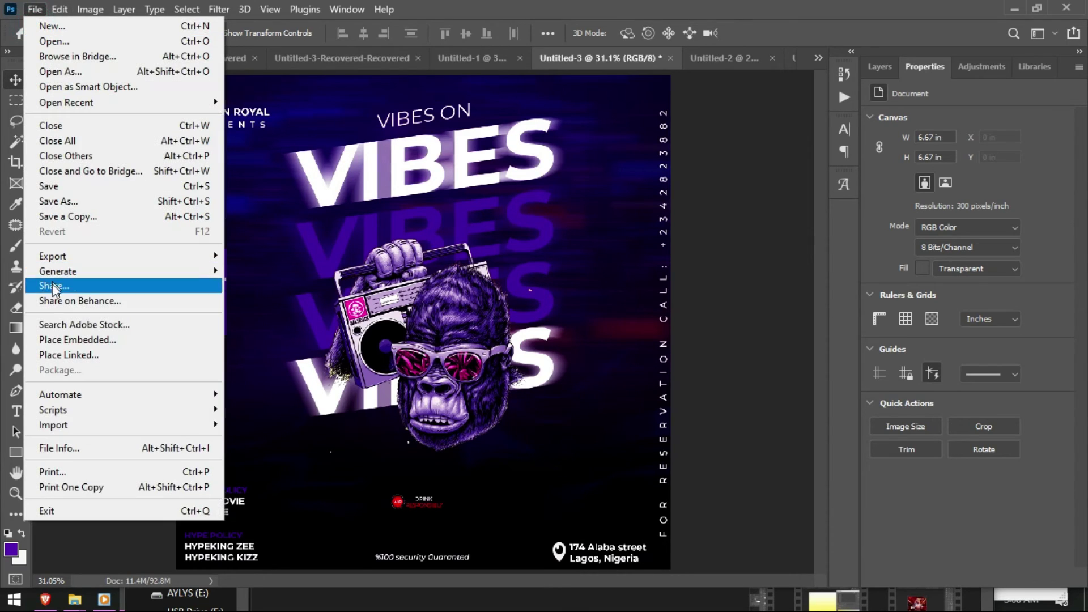
click(66, 339)
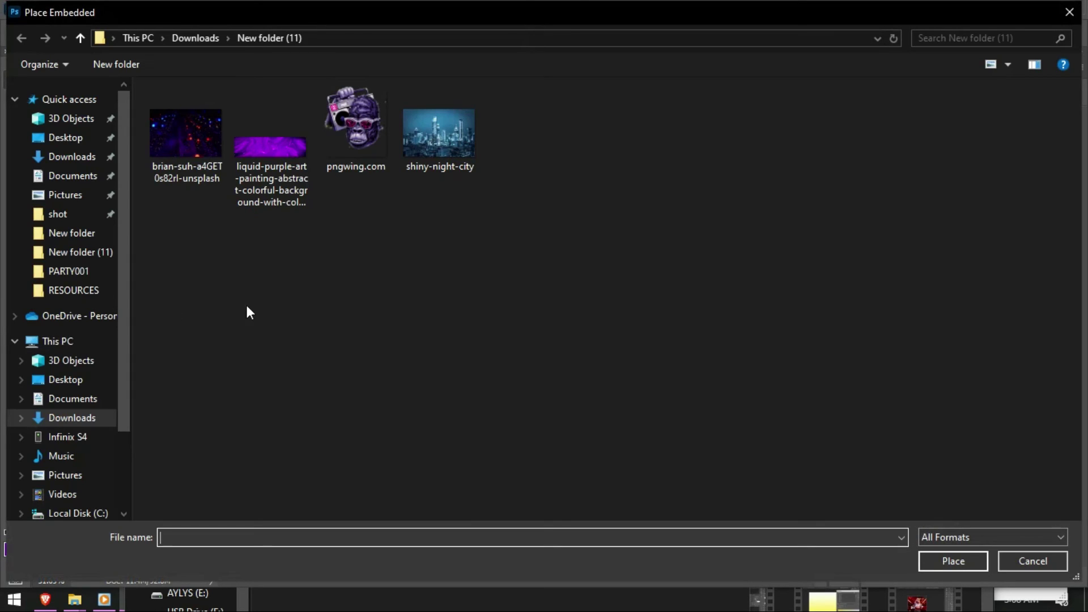
click(278, 306)
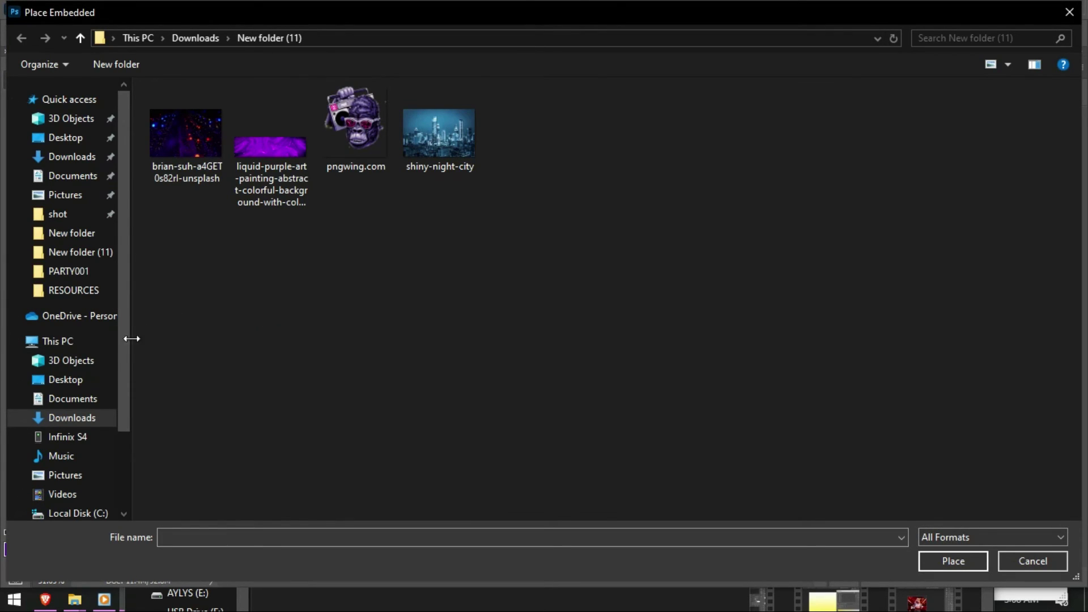
mouse_move(71, 360)
click(80, 366)
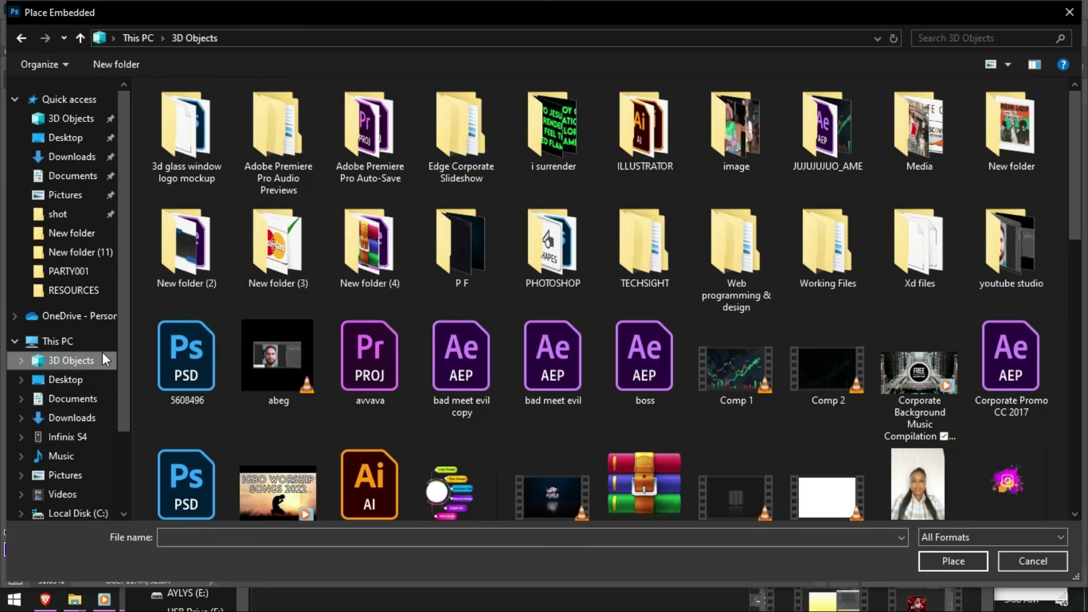
double_click(642, 263)
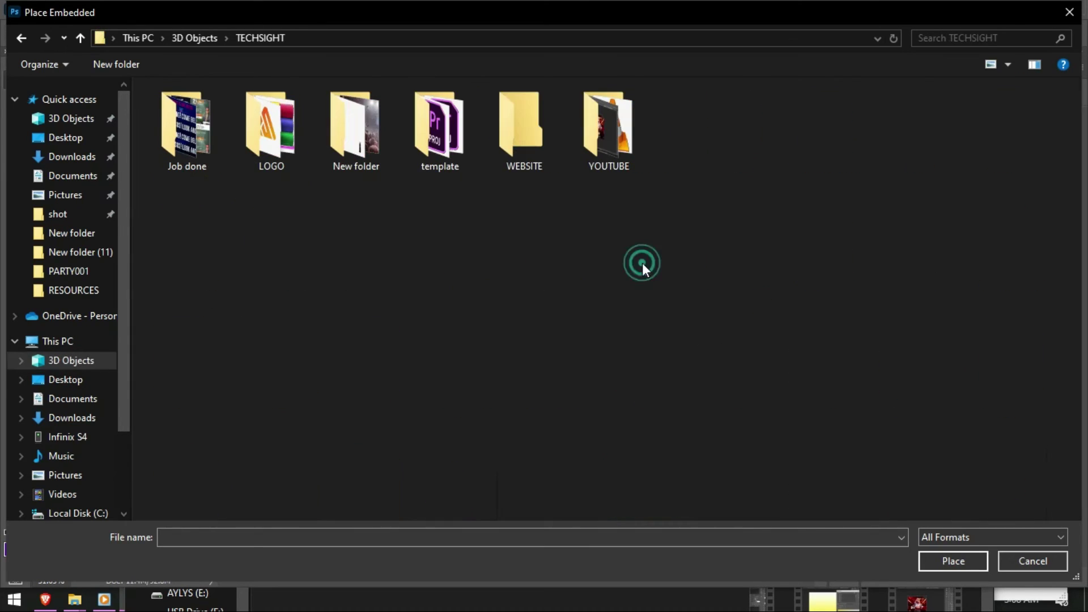
double_click(572, 134)
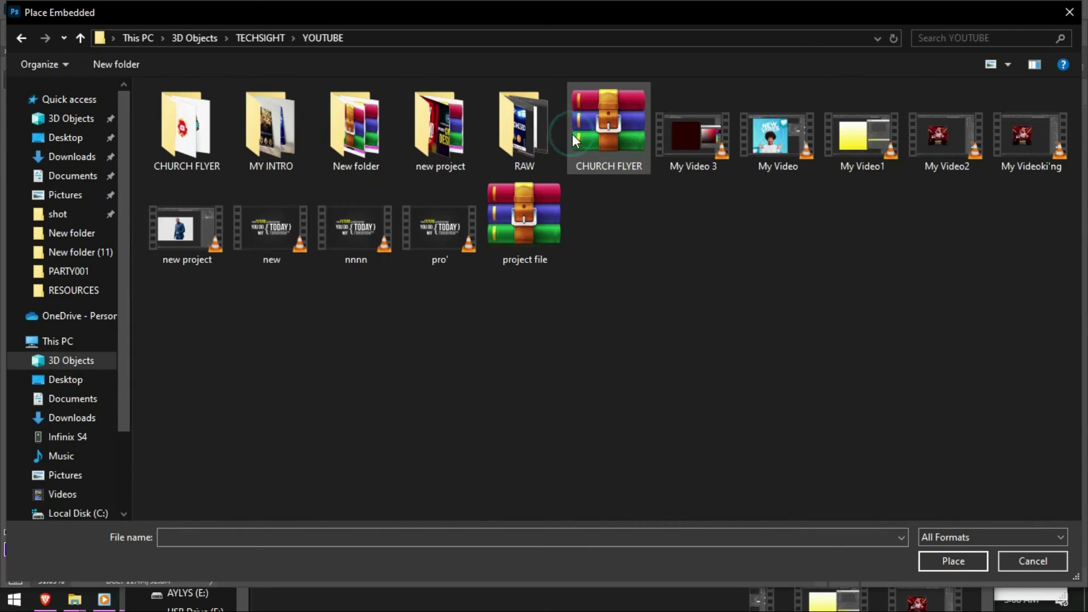
double_click(445, 144)
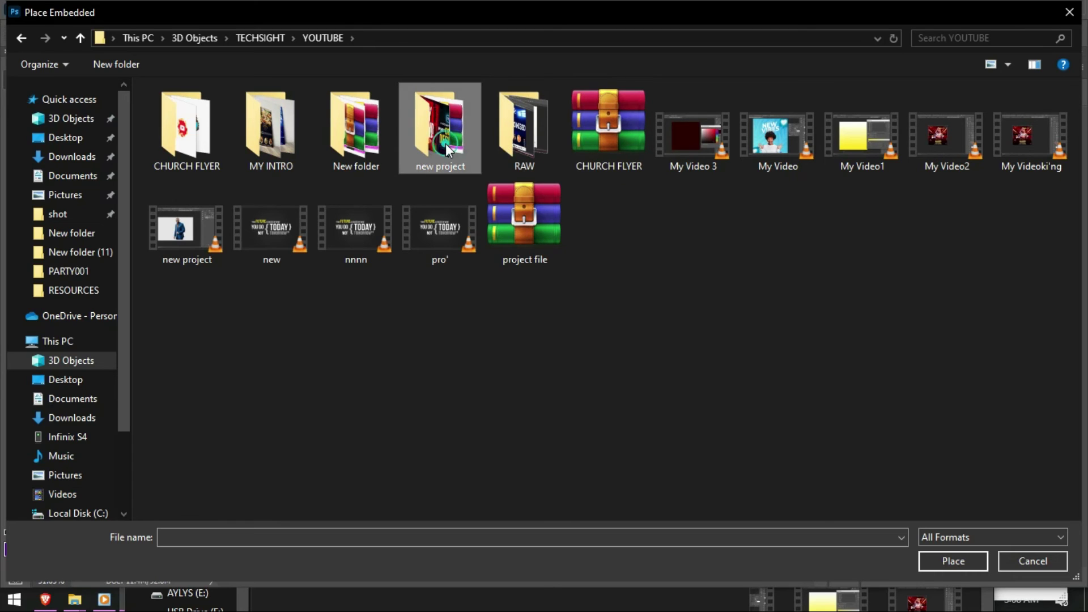
click(525, 227)
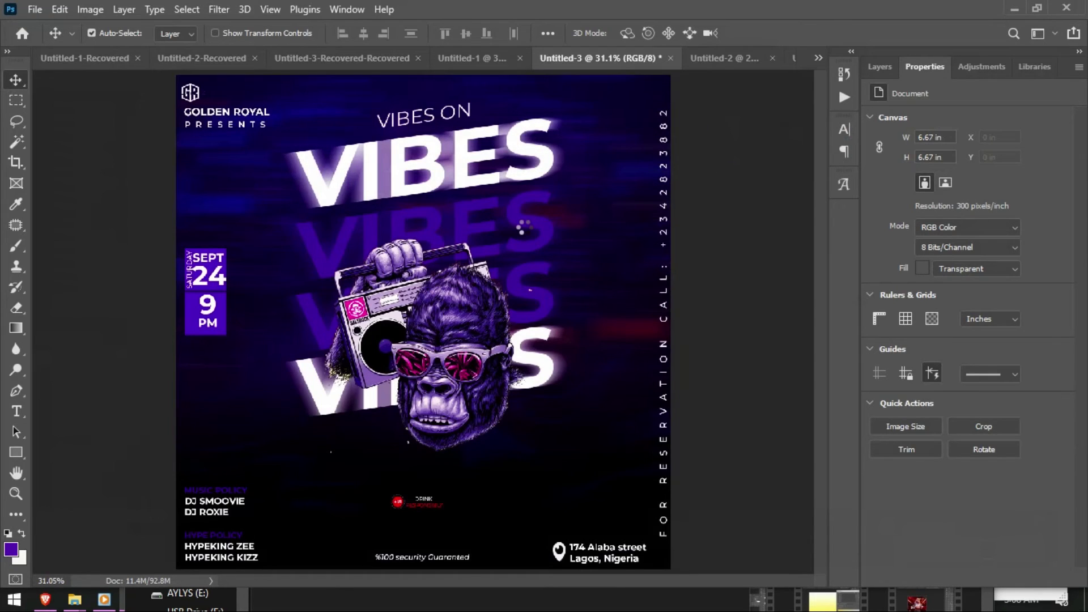
Scale the placed starry image up to cover the flyer, shift it lower, and commit.
key(ctrl+minus)
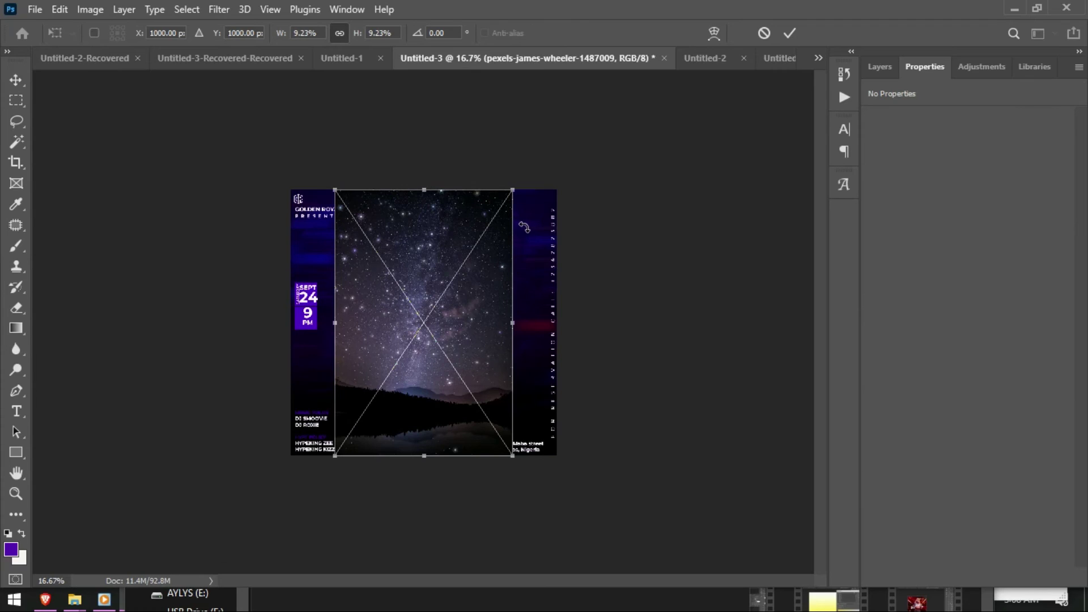
drag(512, 457, 589, 569)
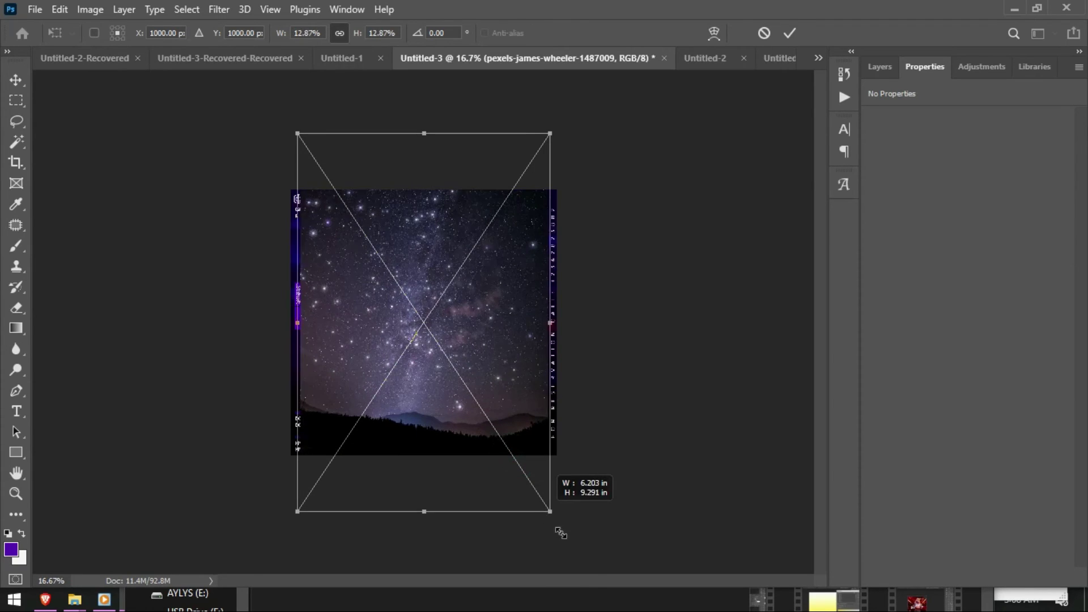
drag(460, 356, 465, 435)
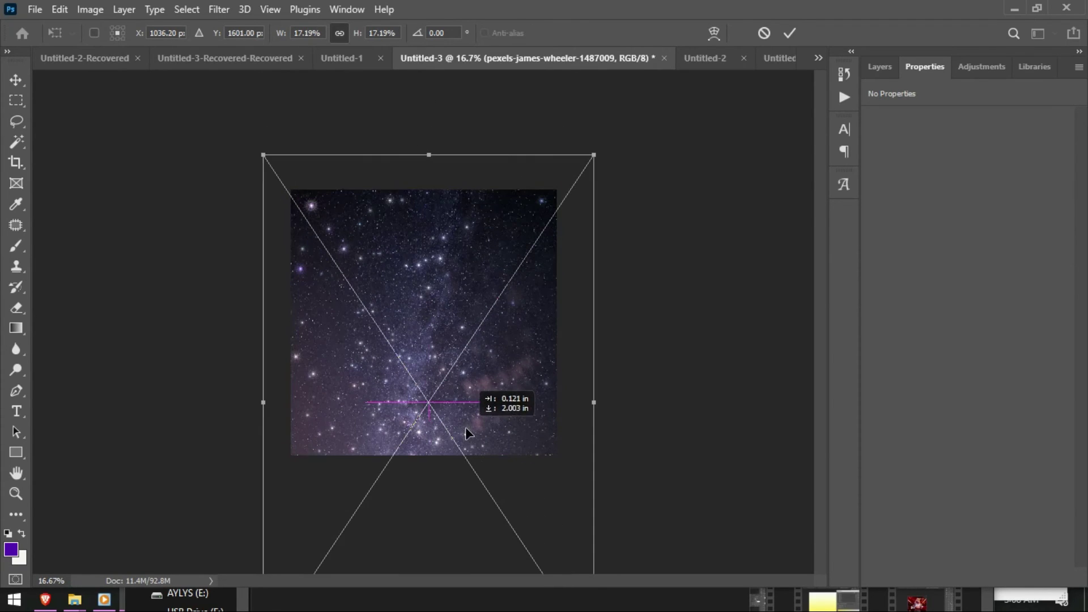
click(790, 33)
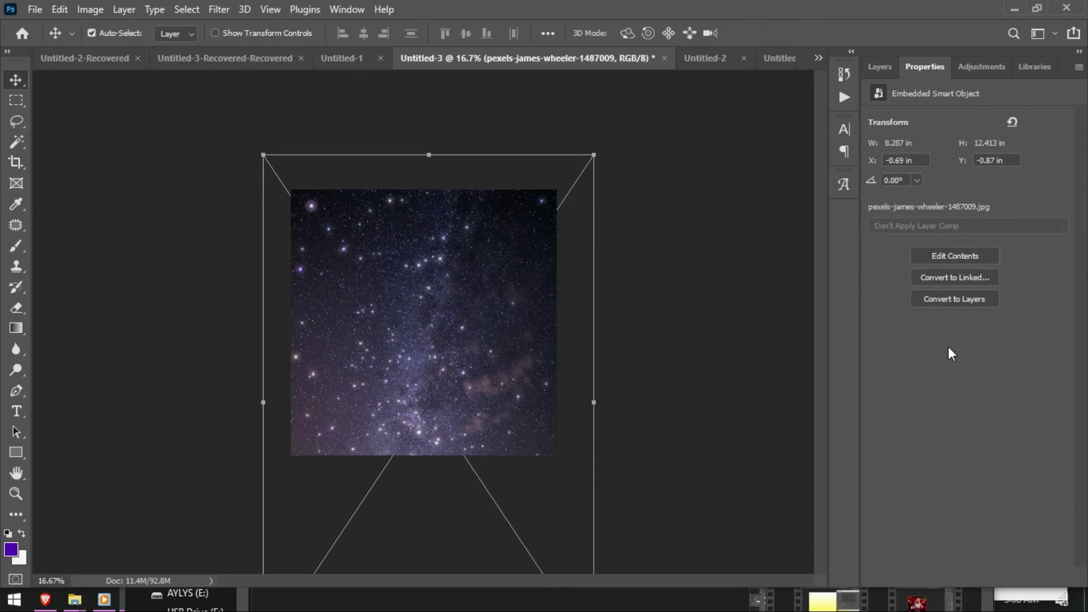
Add a white layer mask to the starry-sky layer and reselect its image thumbnail.
click(879, 66)
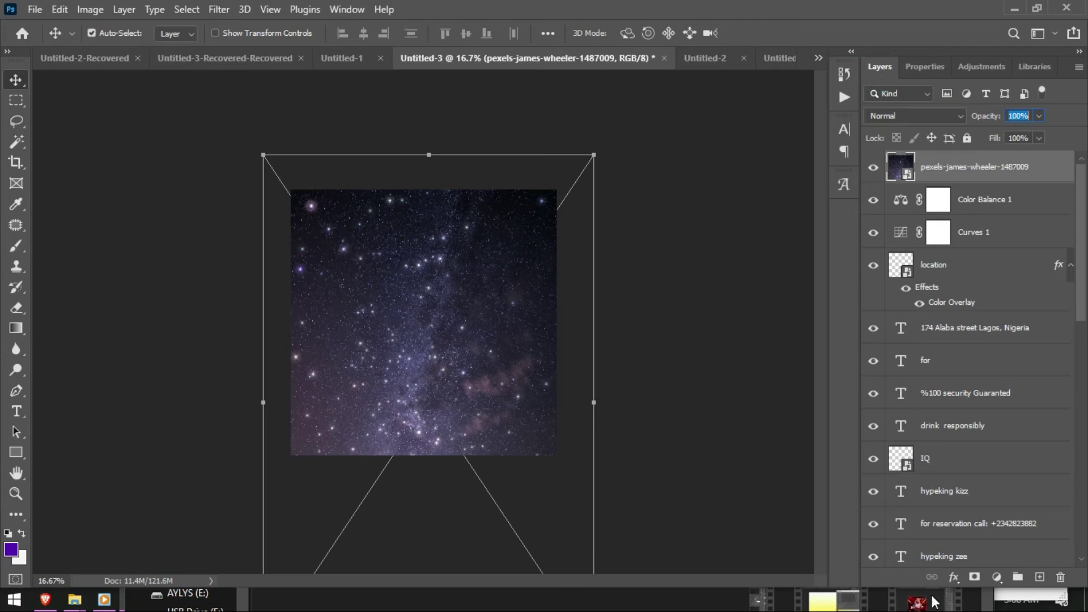
click(972, 577)
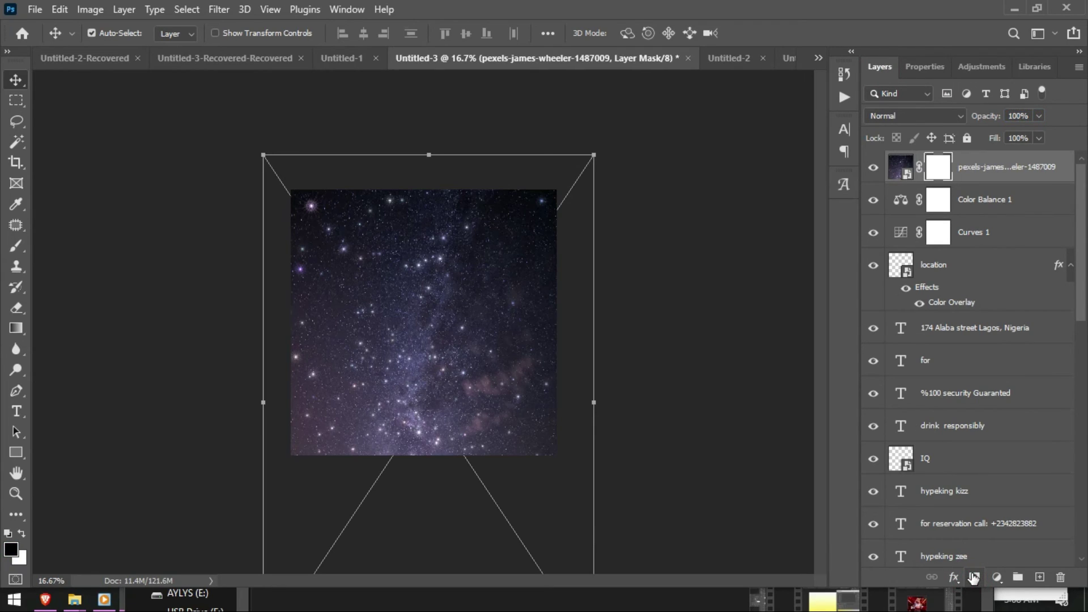
click(900, 167)
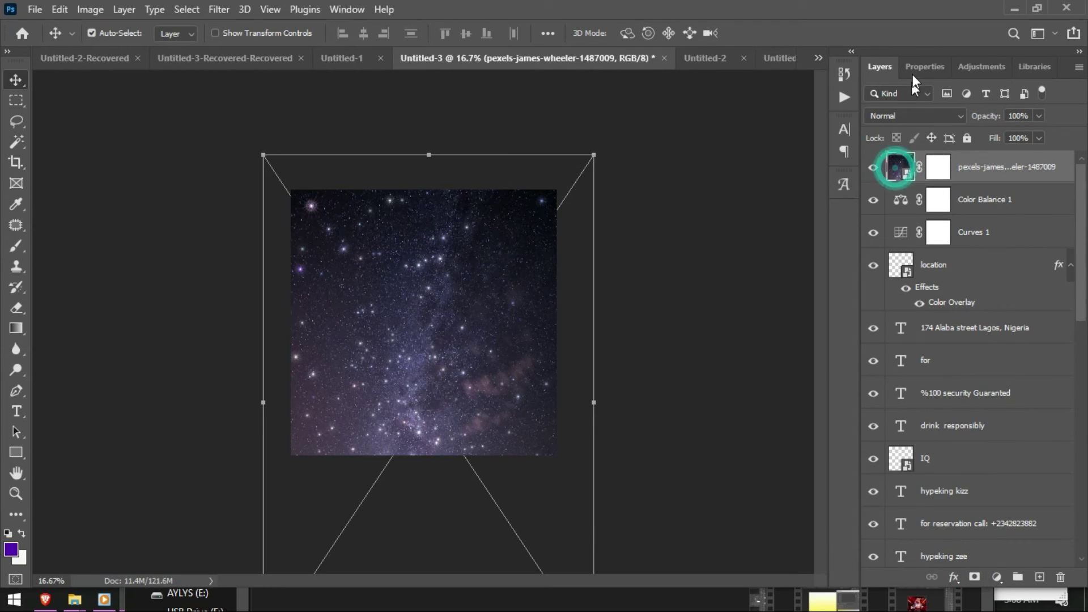
Set the starry-sky layer to Color Dodge and nudge it slightly down the flyer.
click(912, 115)
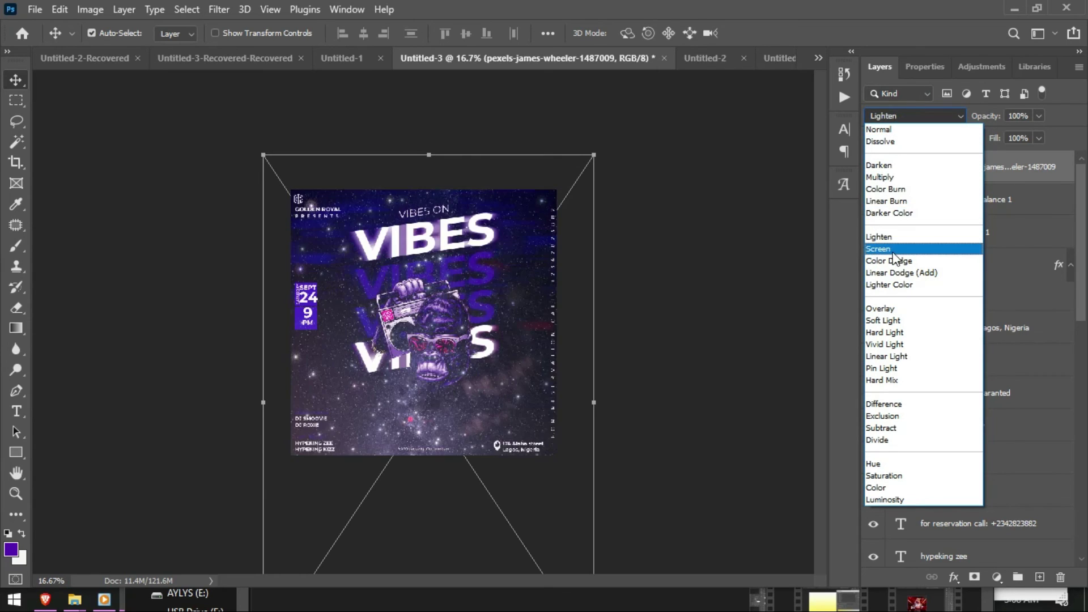
click(894, 261)
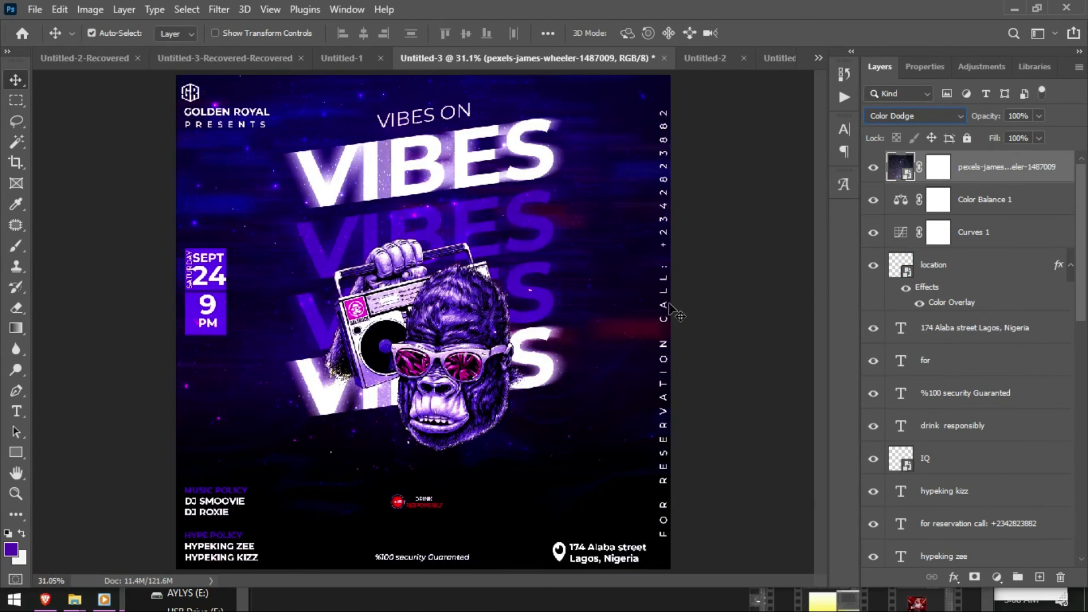
ctrl+click(640, 315)
drag(640, 317, 643, 337)
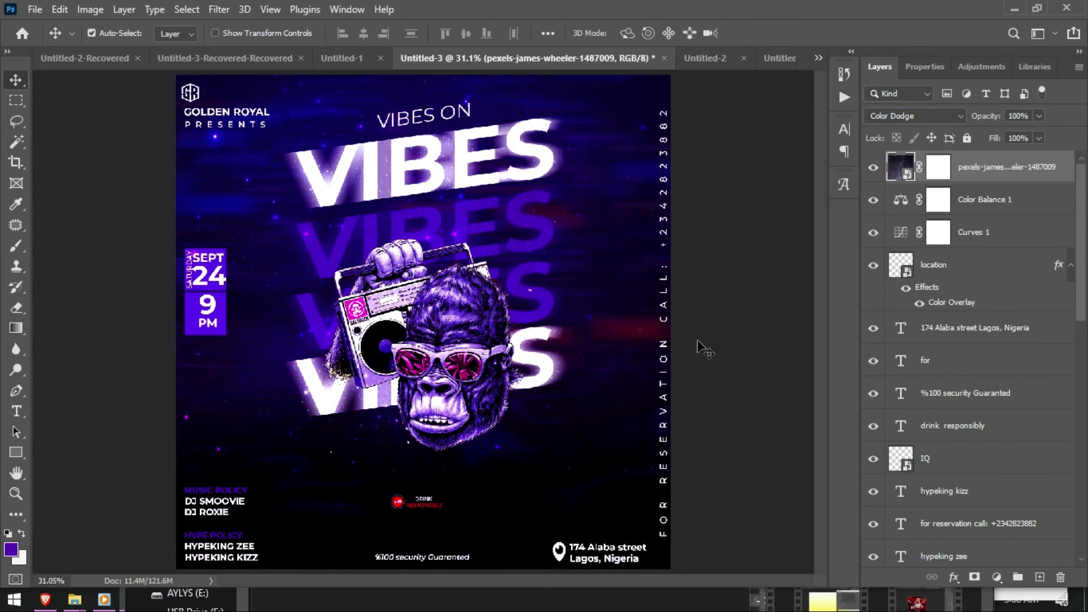
Paint black on the starry mask at lower brush opacity over the boombox, gorilla and VIBES letters.
click(938, 167)
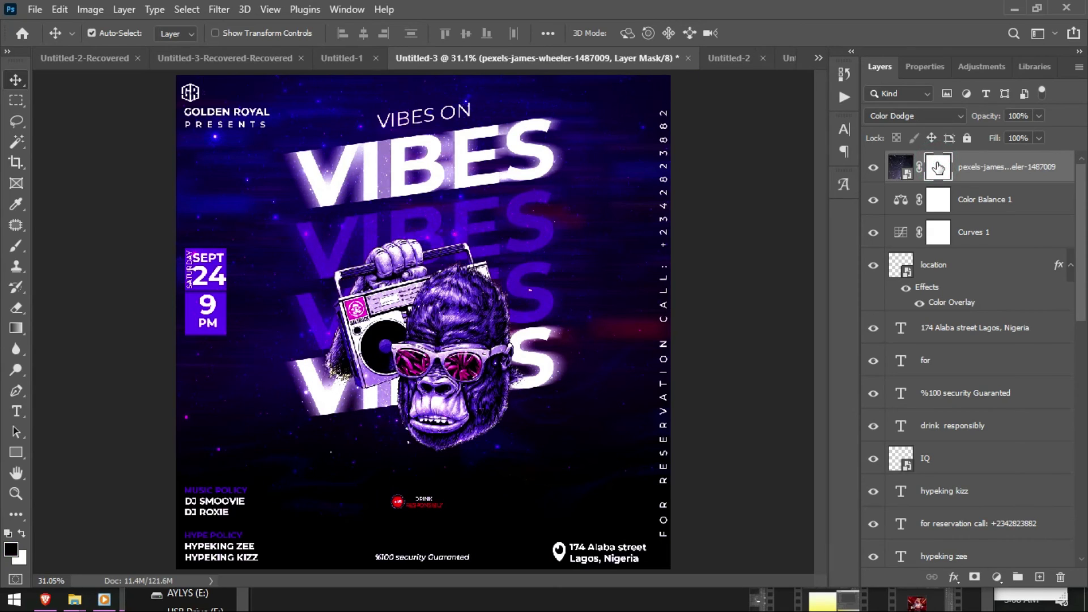
key(b)
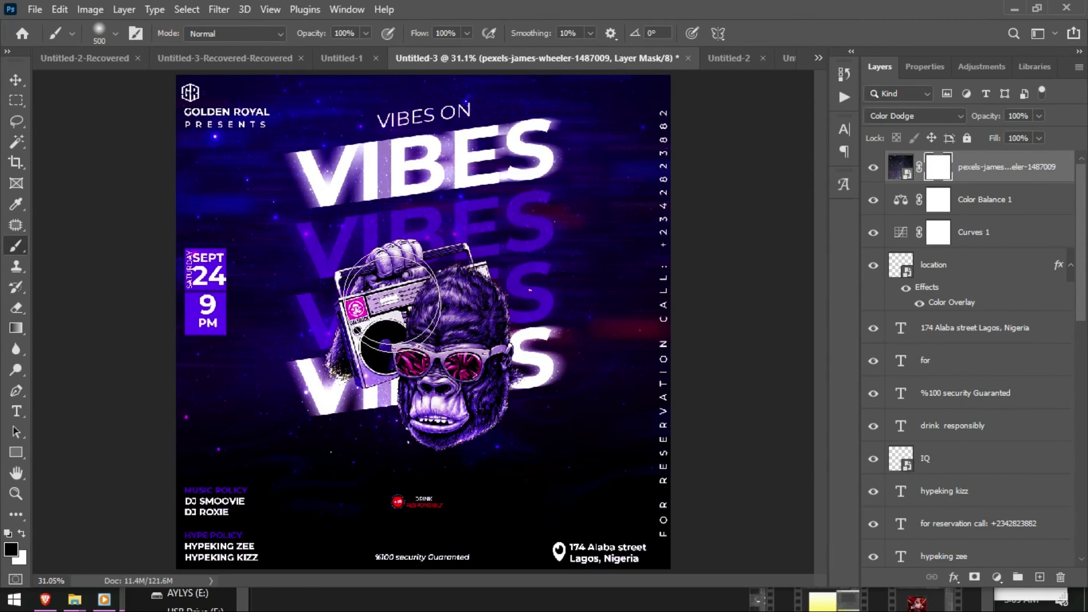
click(393, 334)
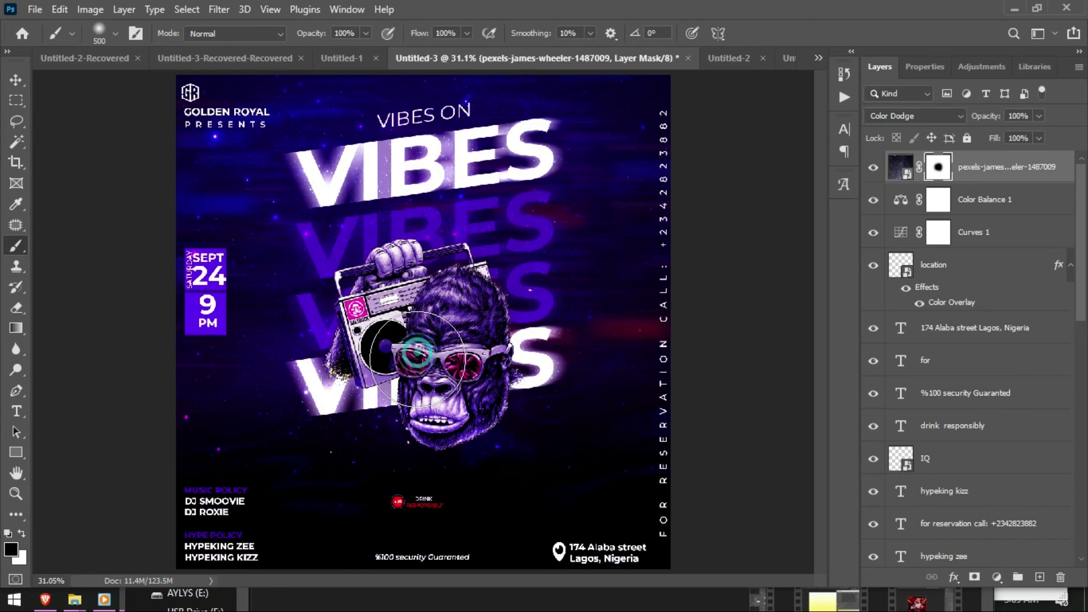
click(437, 396)
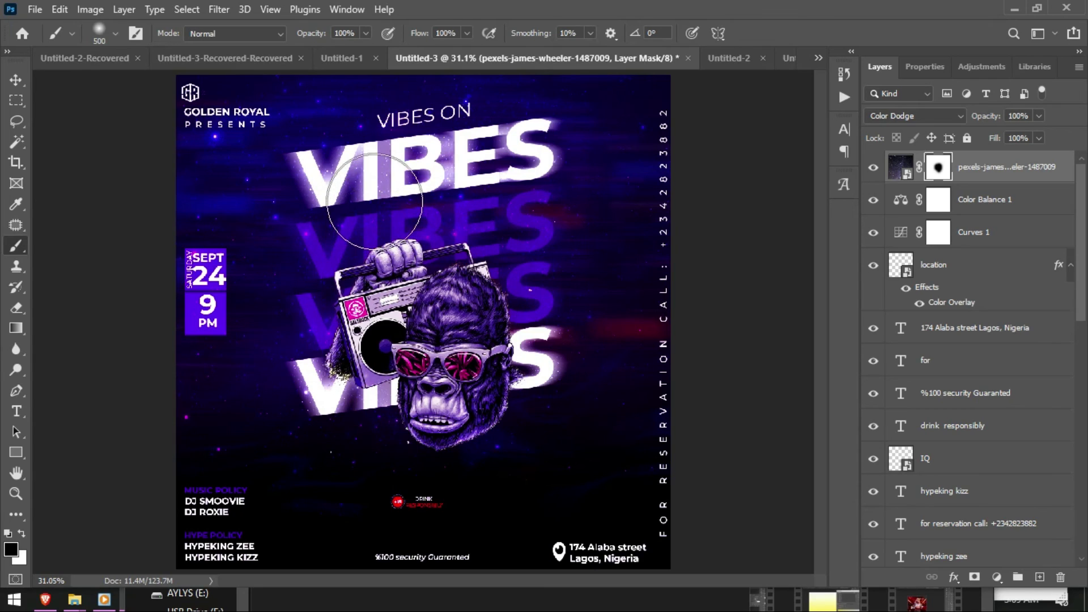
drag(312, 36, 277, 37)
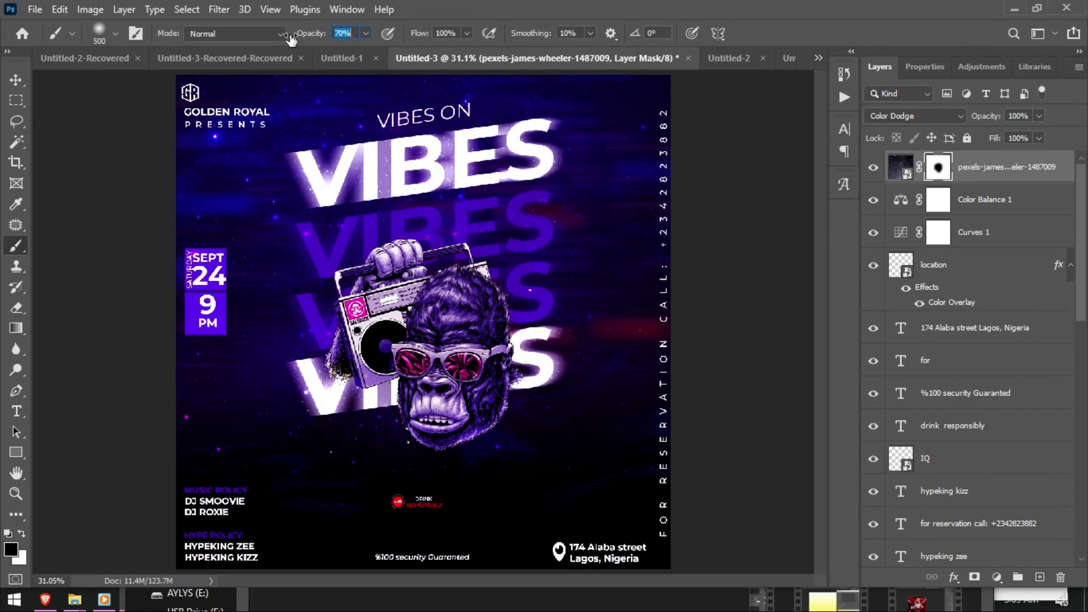
drag(331, 156, 537, 157)
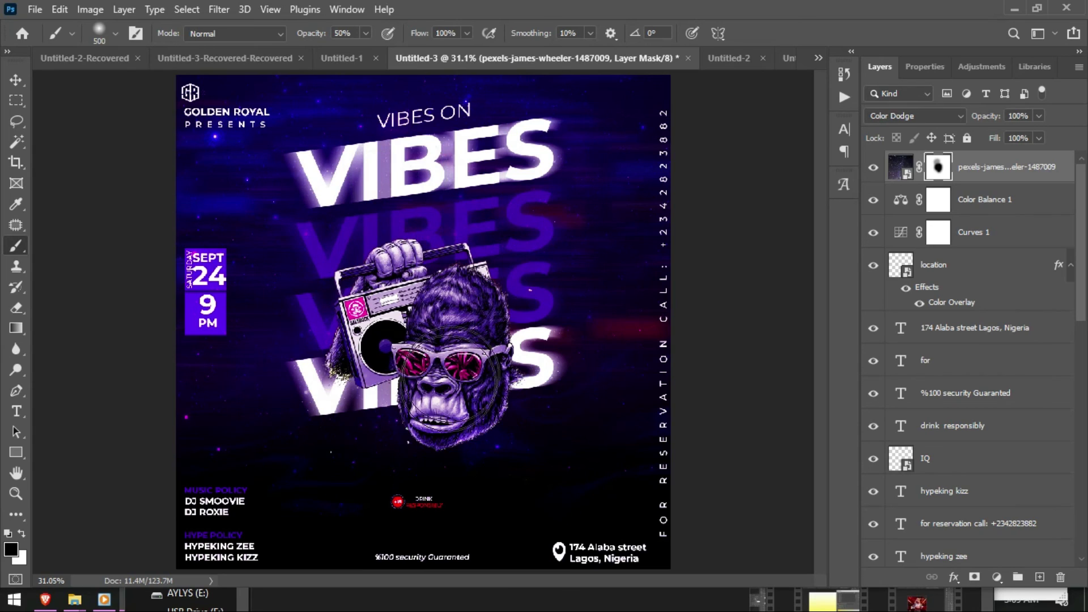
drag(456, 264, 486, 399)
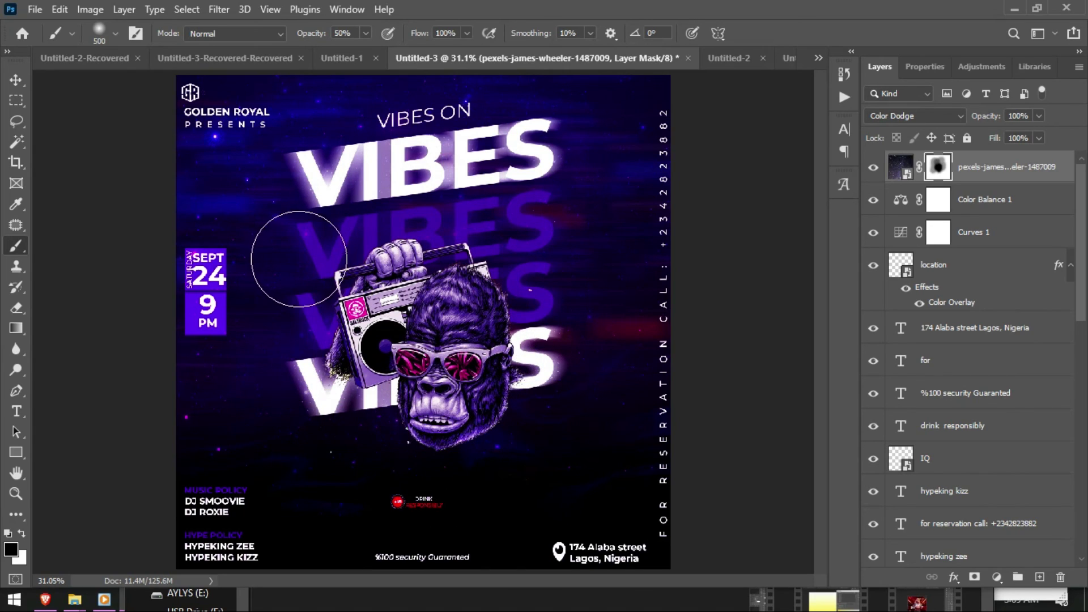